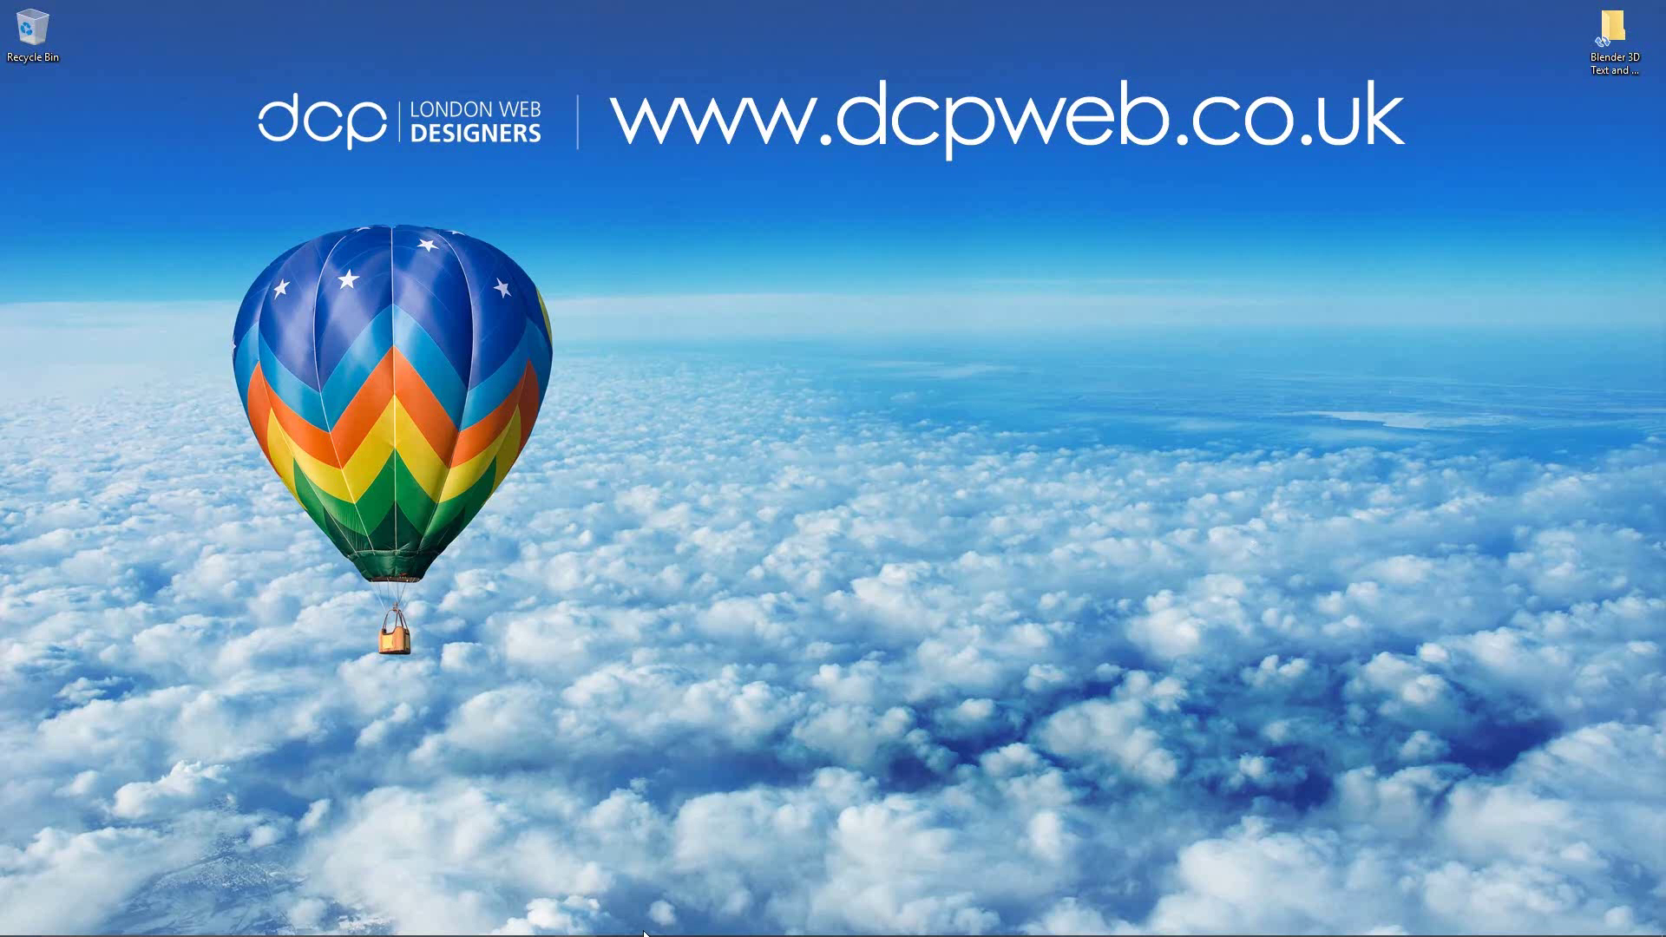
Step: Open Blender and start a new General file
mouse_move(1001, 933)
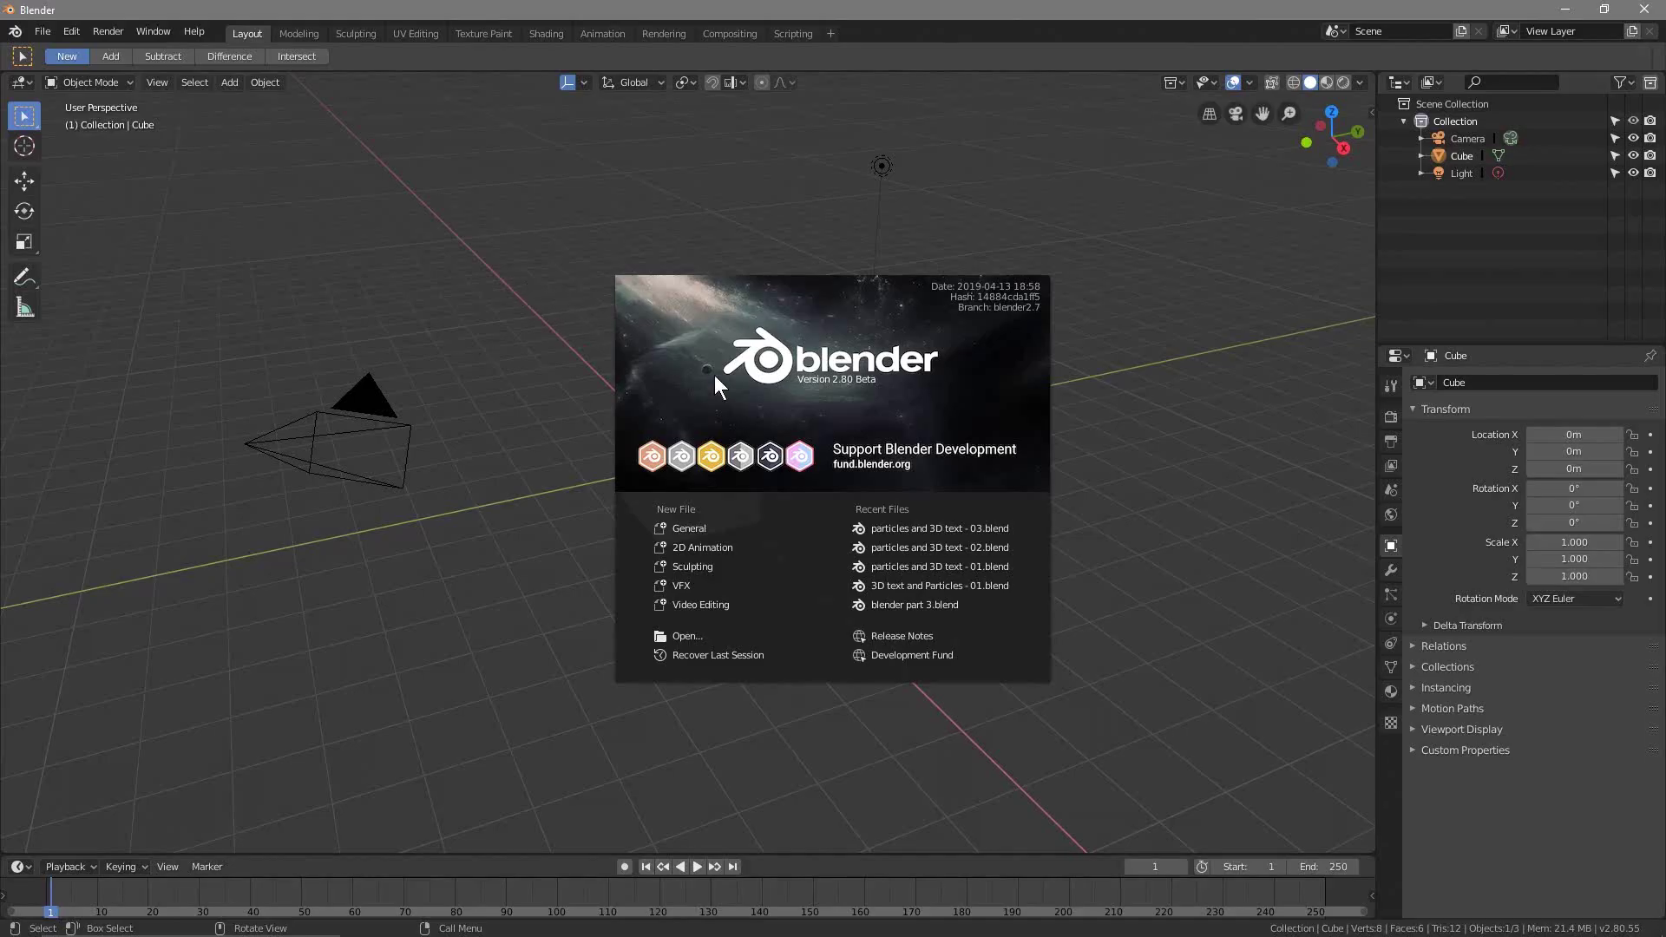
left_click(695, 528)
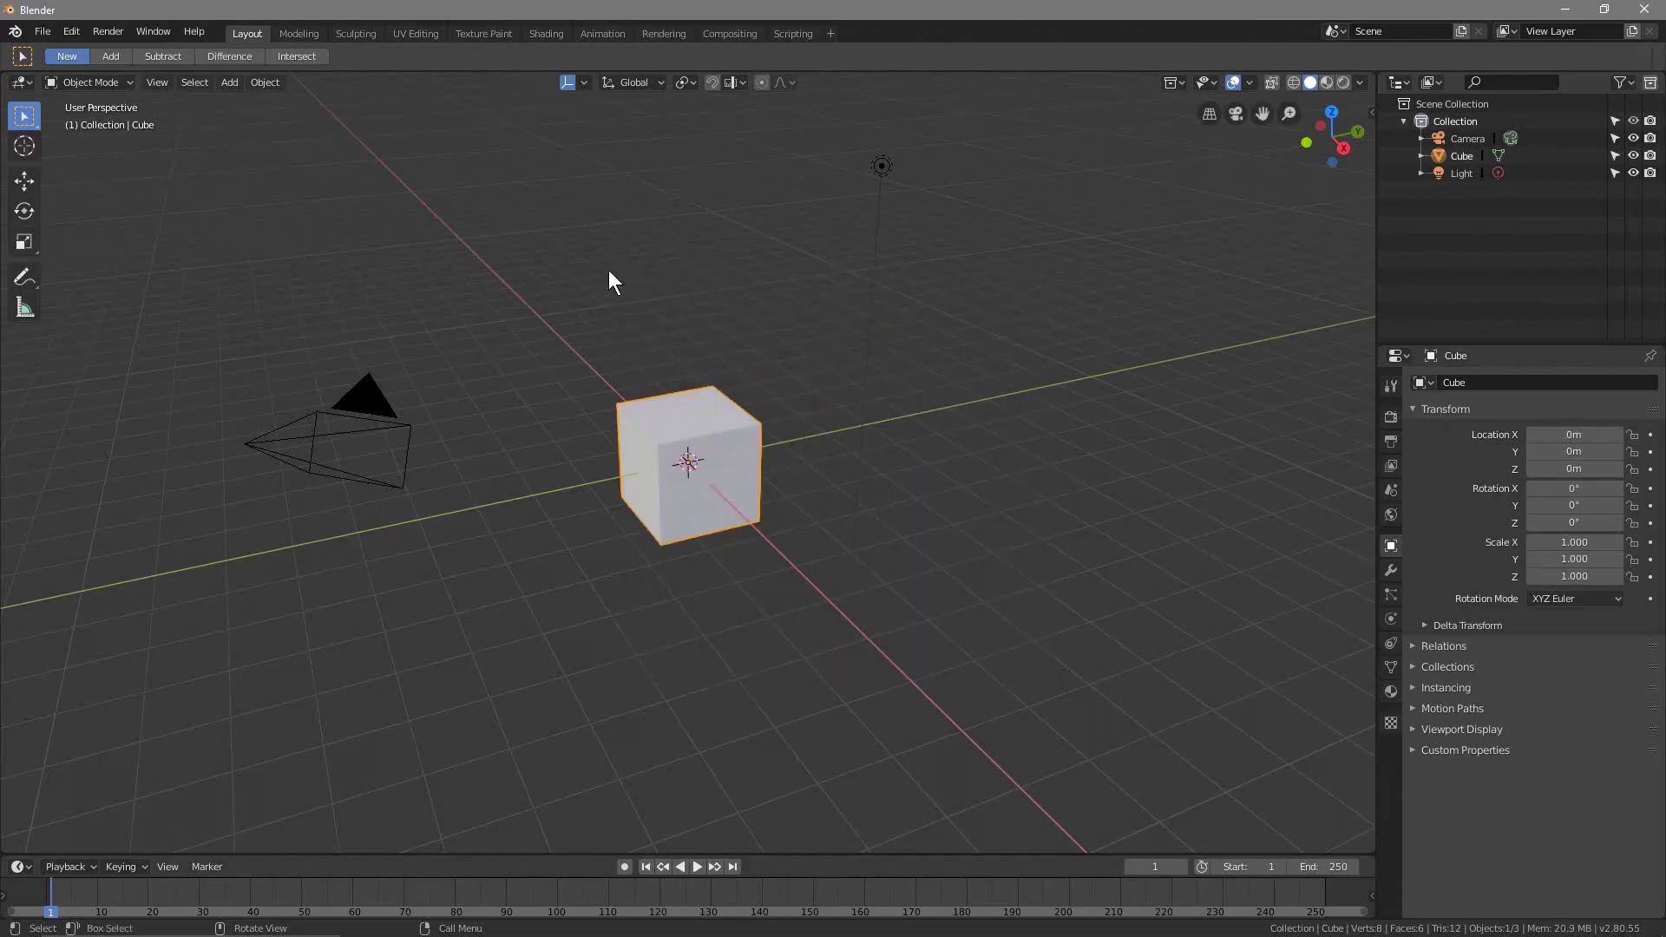
left_click(38, 34)
left_click(71, 189)
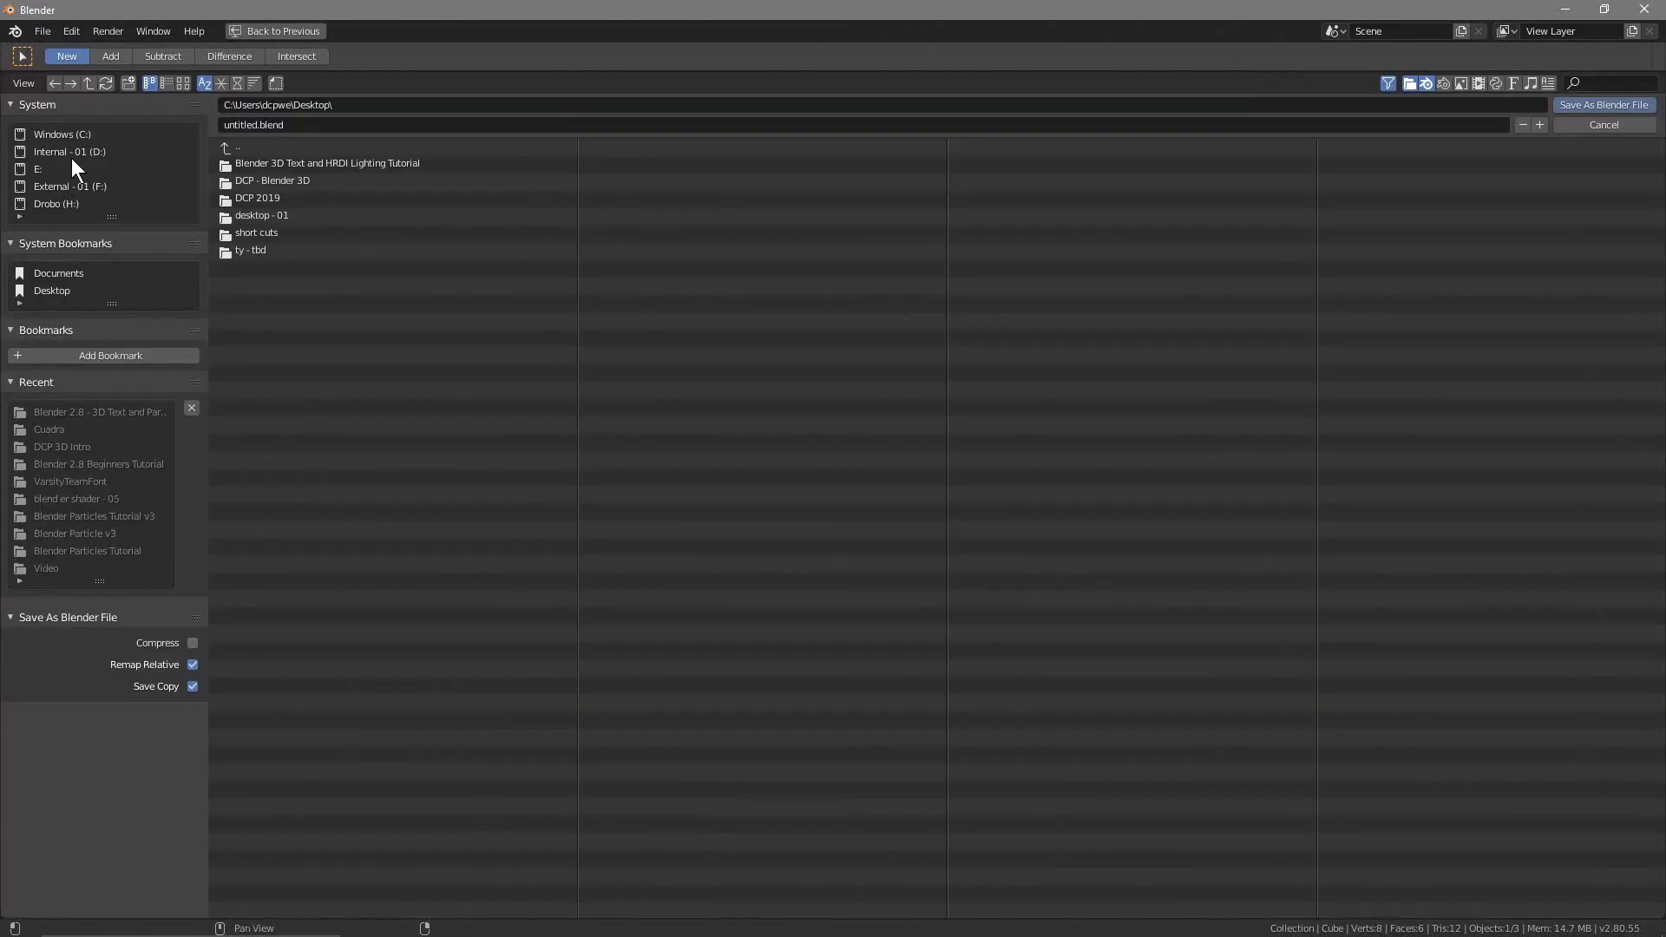
left_click(1601, 124)
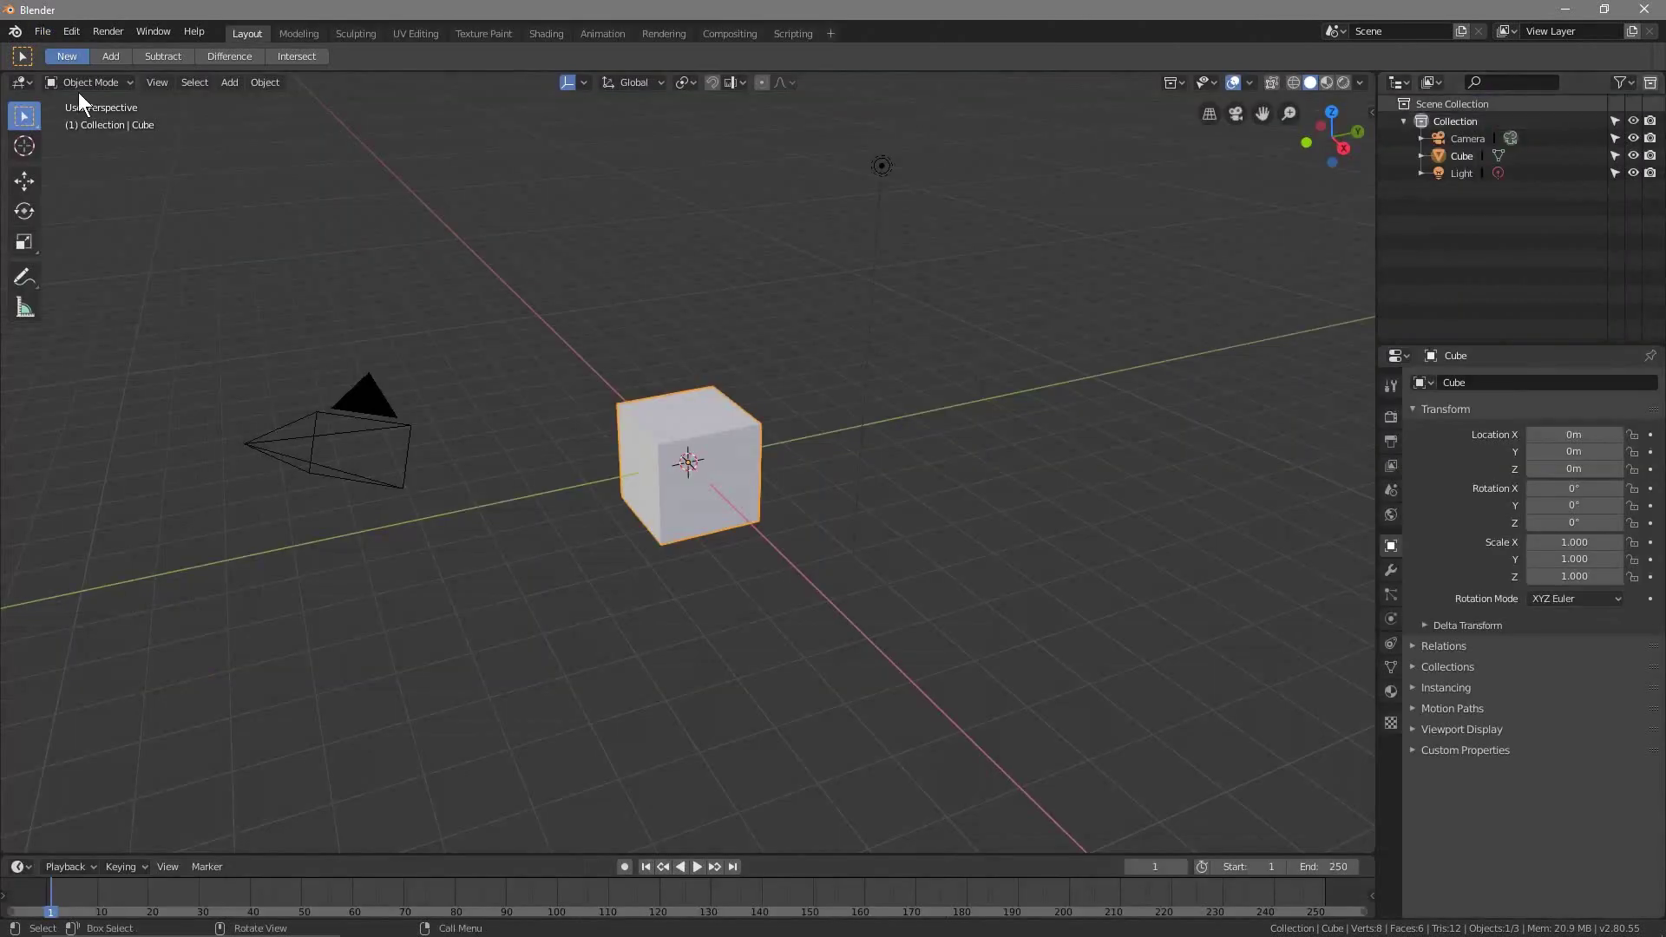
Step: Save the project as "3D text anf HDRI Lighting - 01" in the "Blender 3D Text and HRDI Lighting Tutorial" folder on the desktop
left_click(44, 36)
left_click(72, 184)
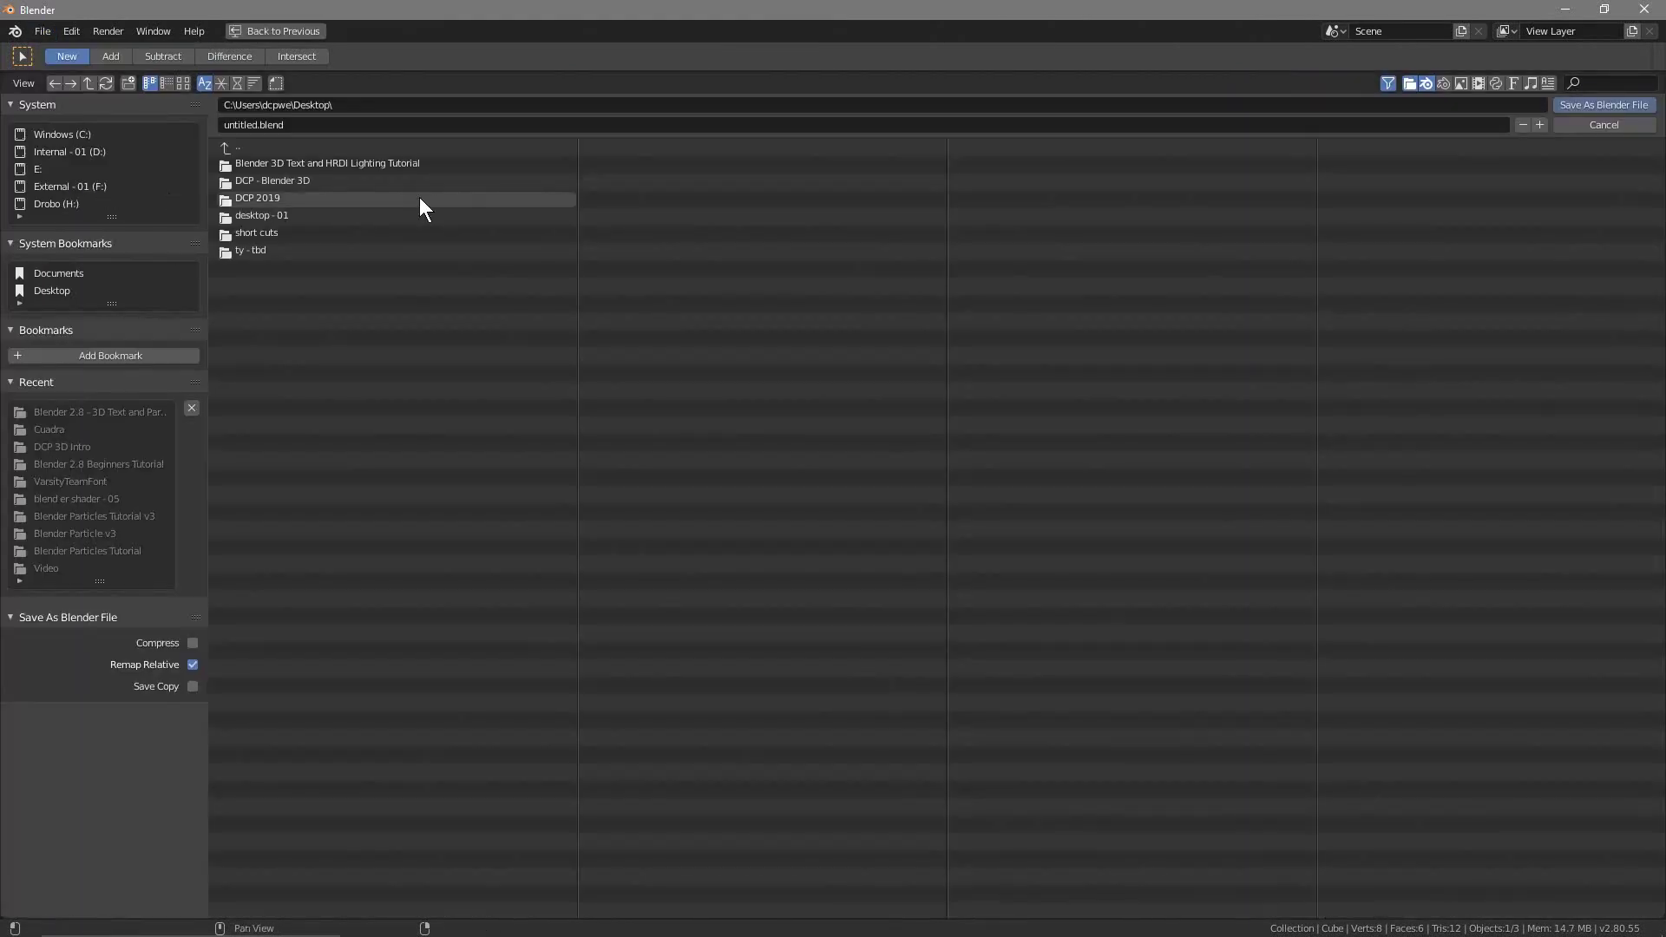
left_click(297, 165)
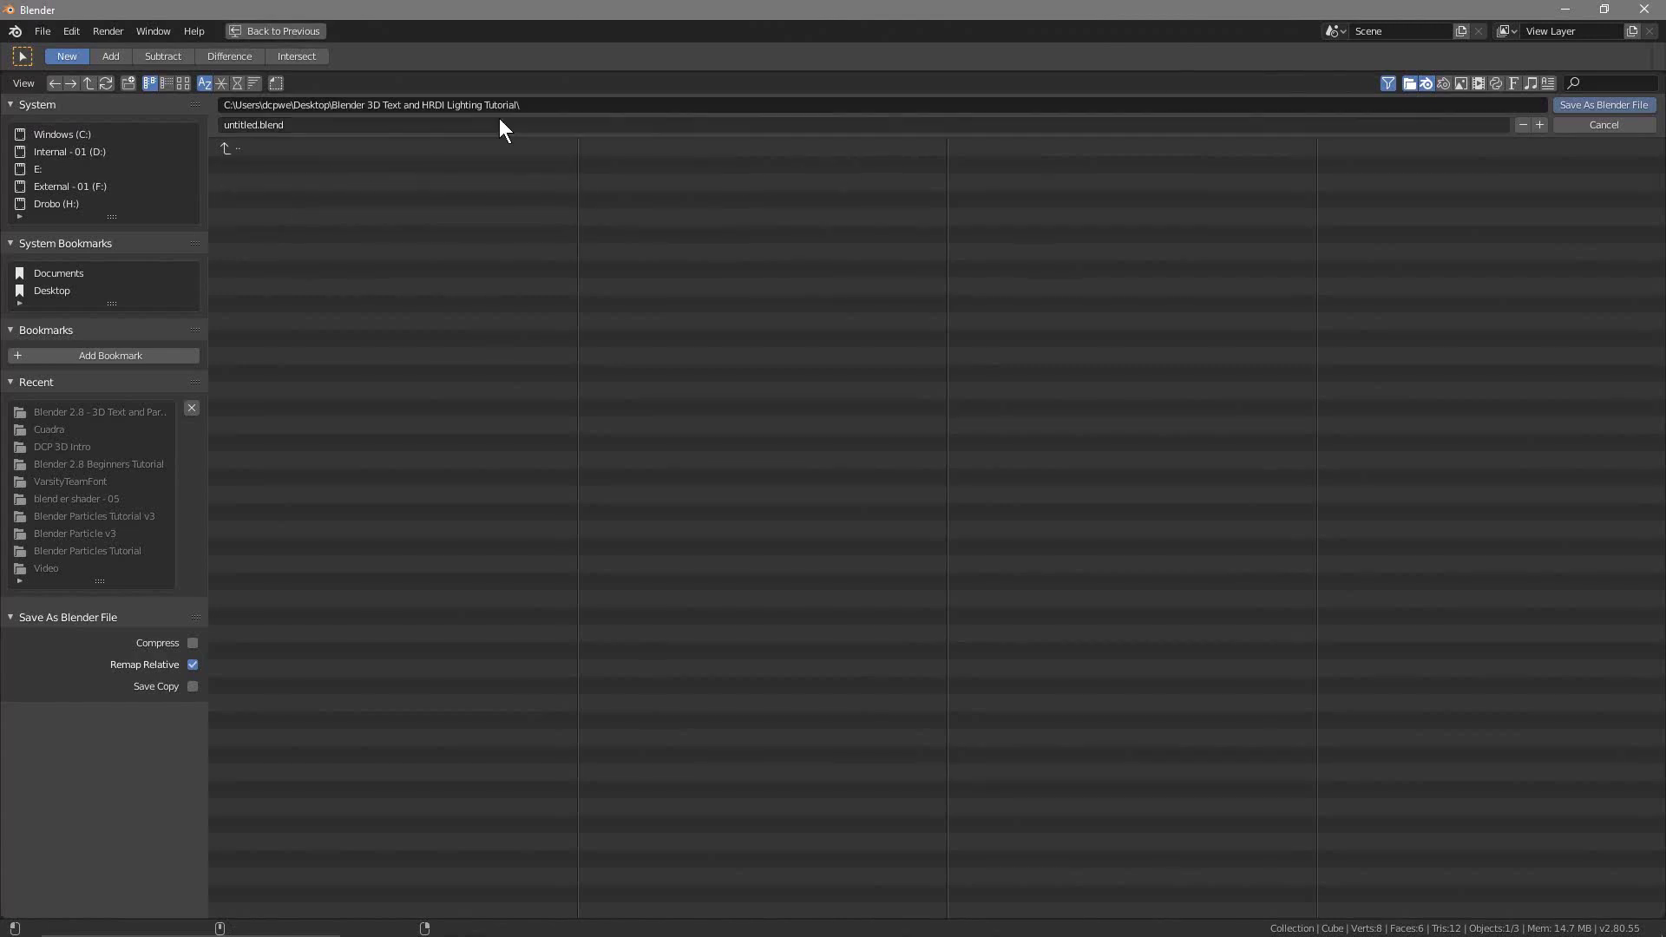
left_click(331, 129)
type("3D text anf HDRI Lighting - 01")
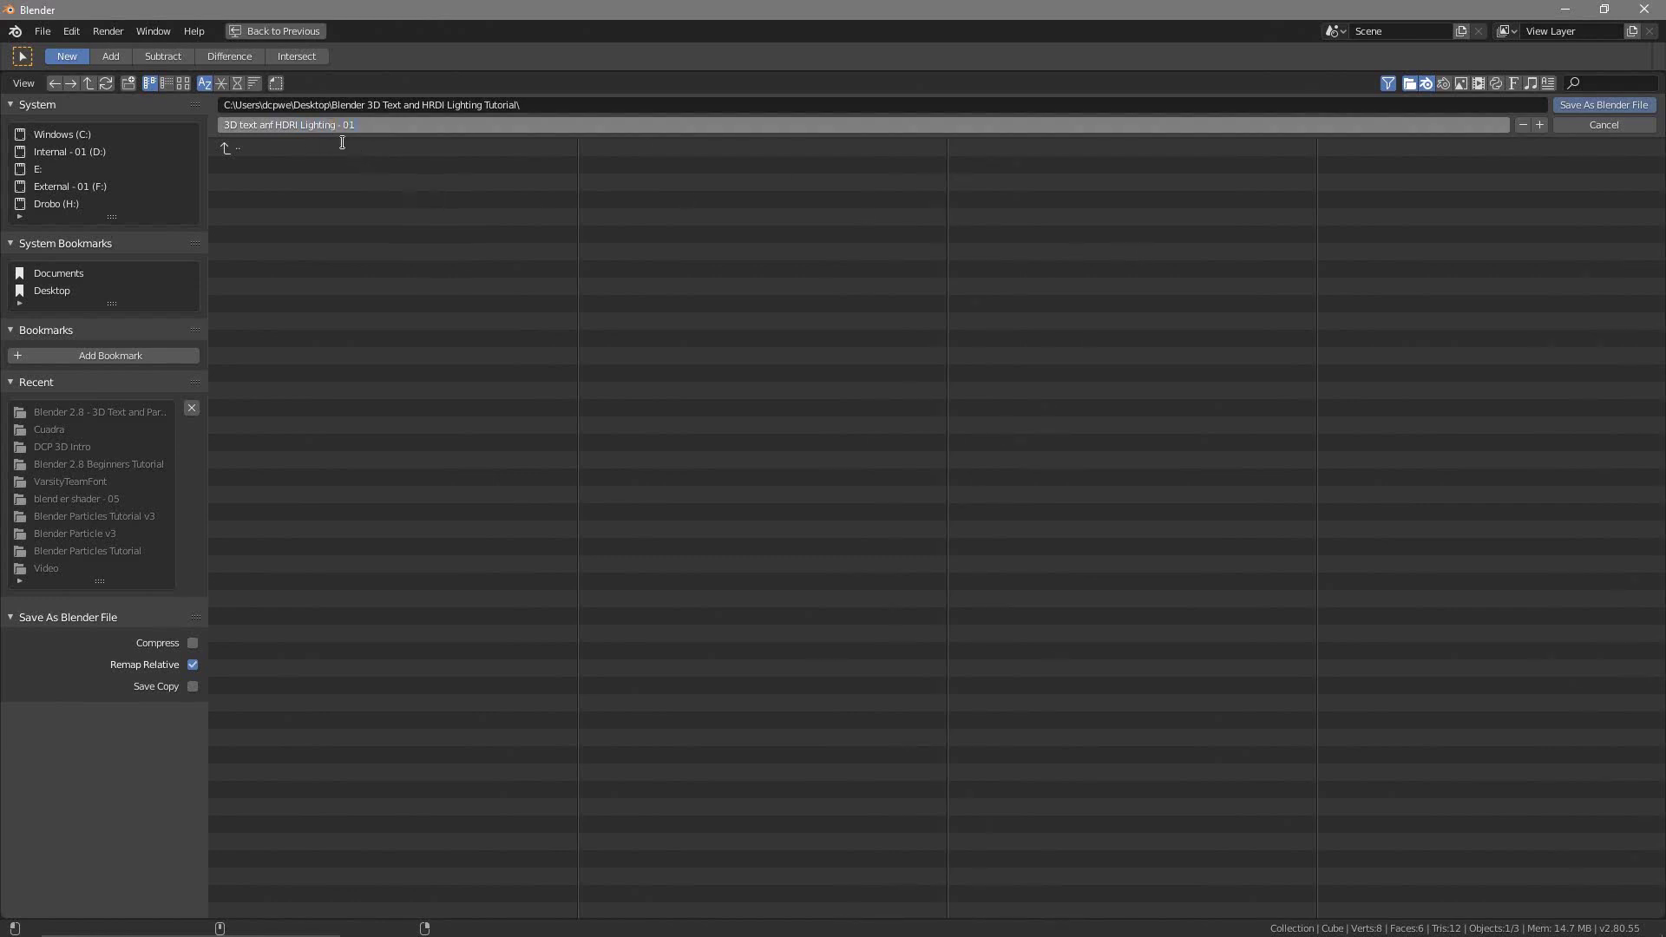
left_click(1605, 106)
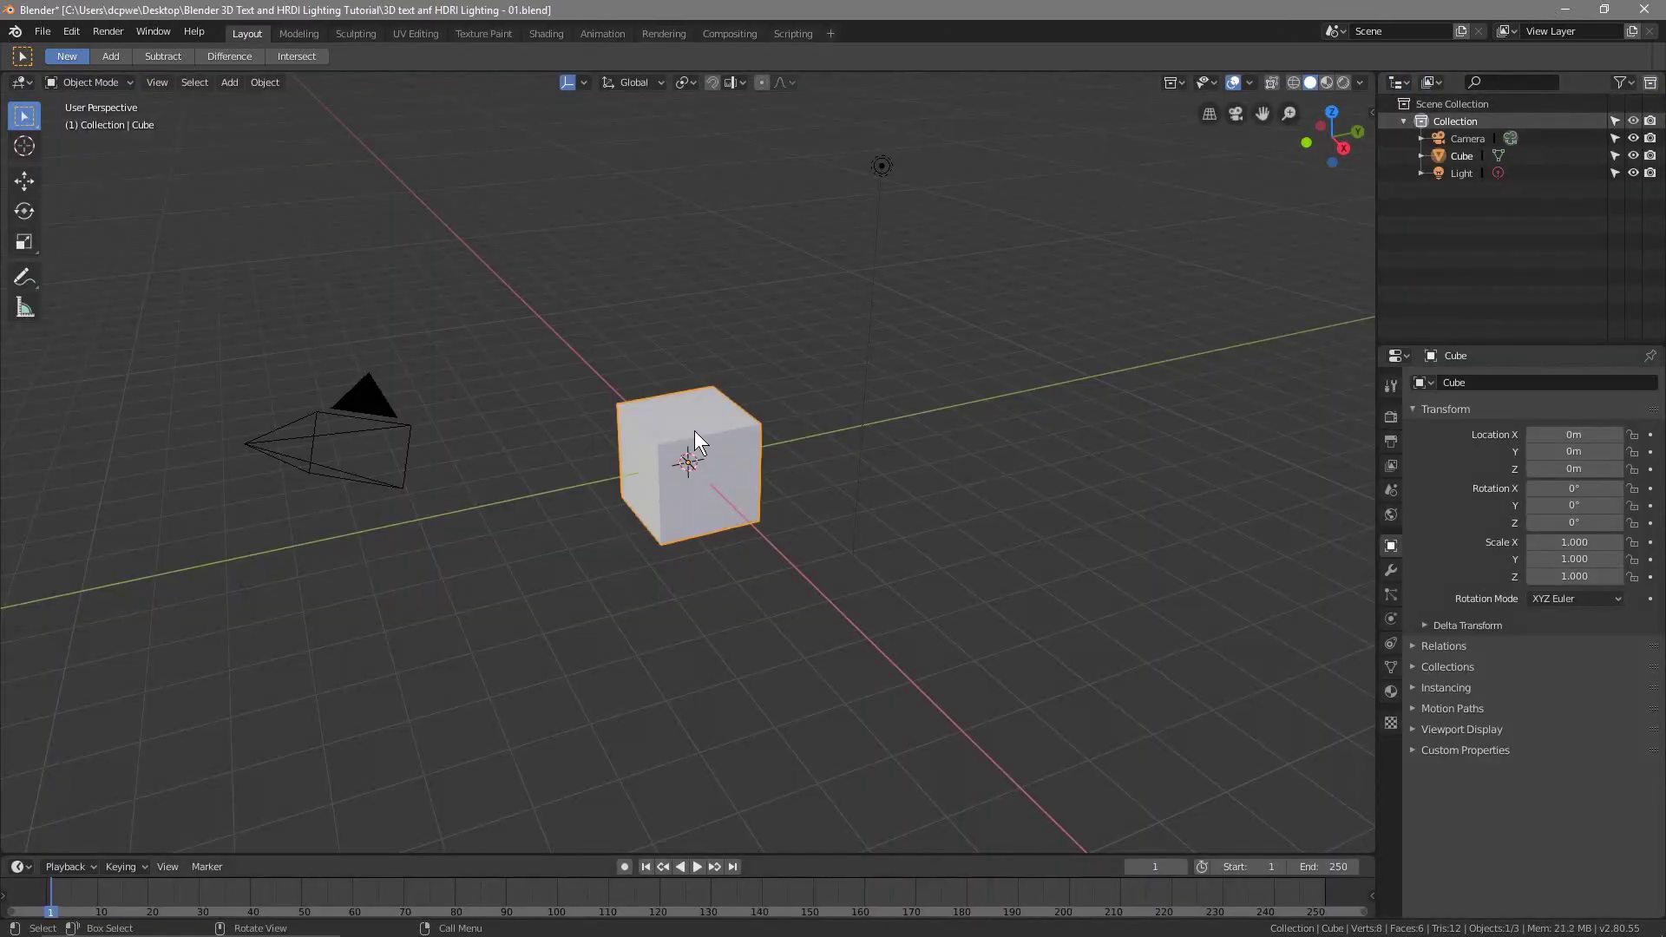
Step: Delete the default cube and the light from the scene
key("Delete")
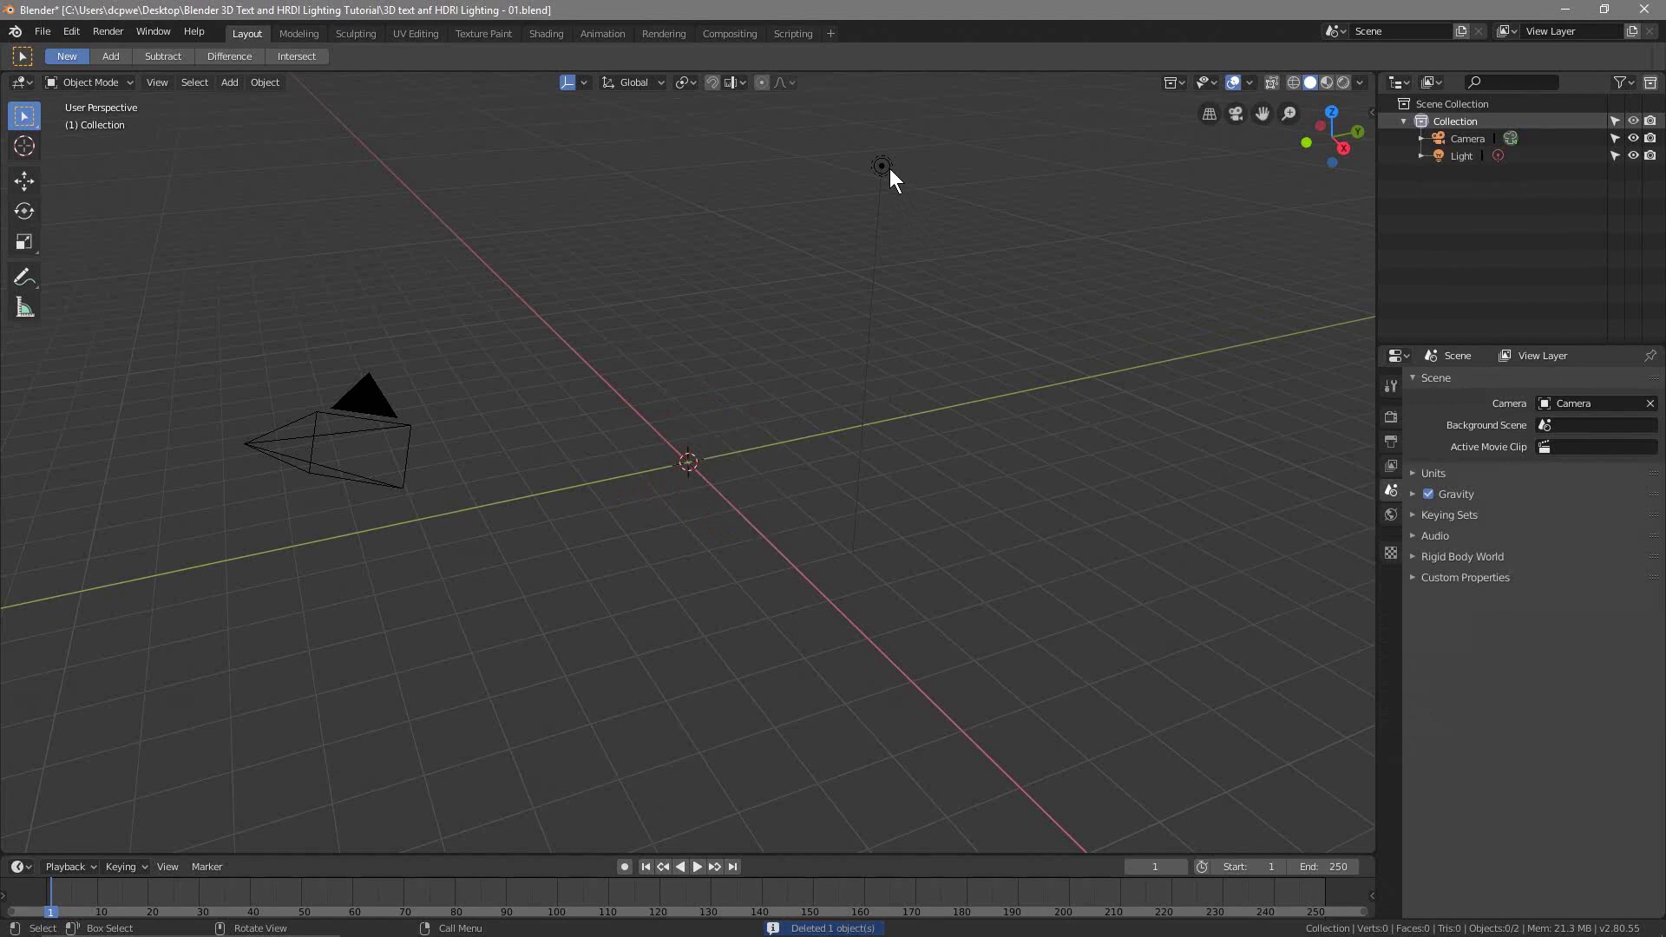
left_click(883, 168)
key("Delete")
Step: Switch to the top orthographic view and add a text object at the world origin
middle_click_drag(349, 777, 658, 600)
key("KP_7")
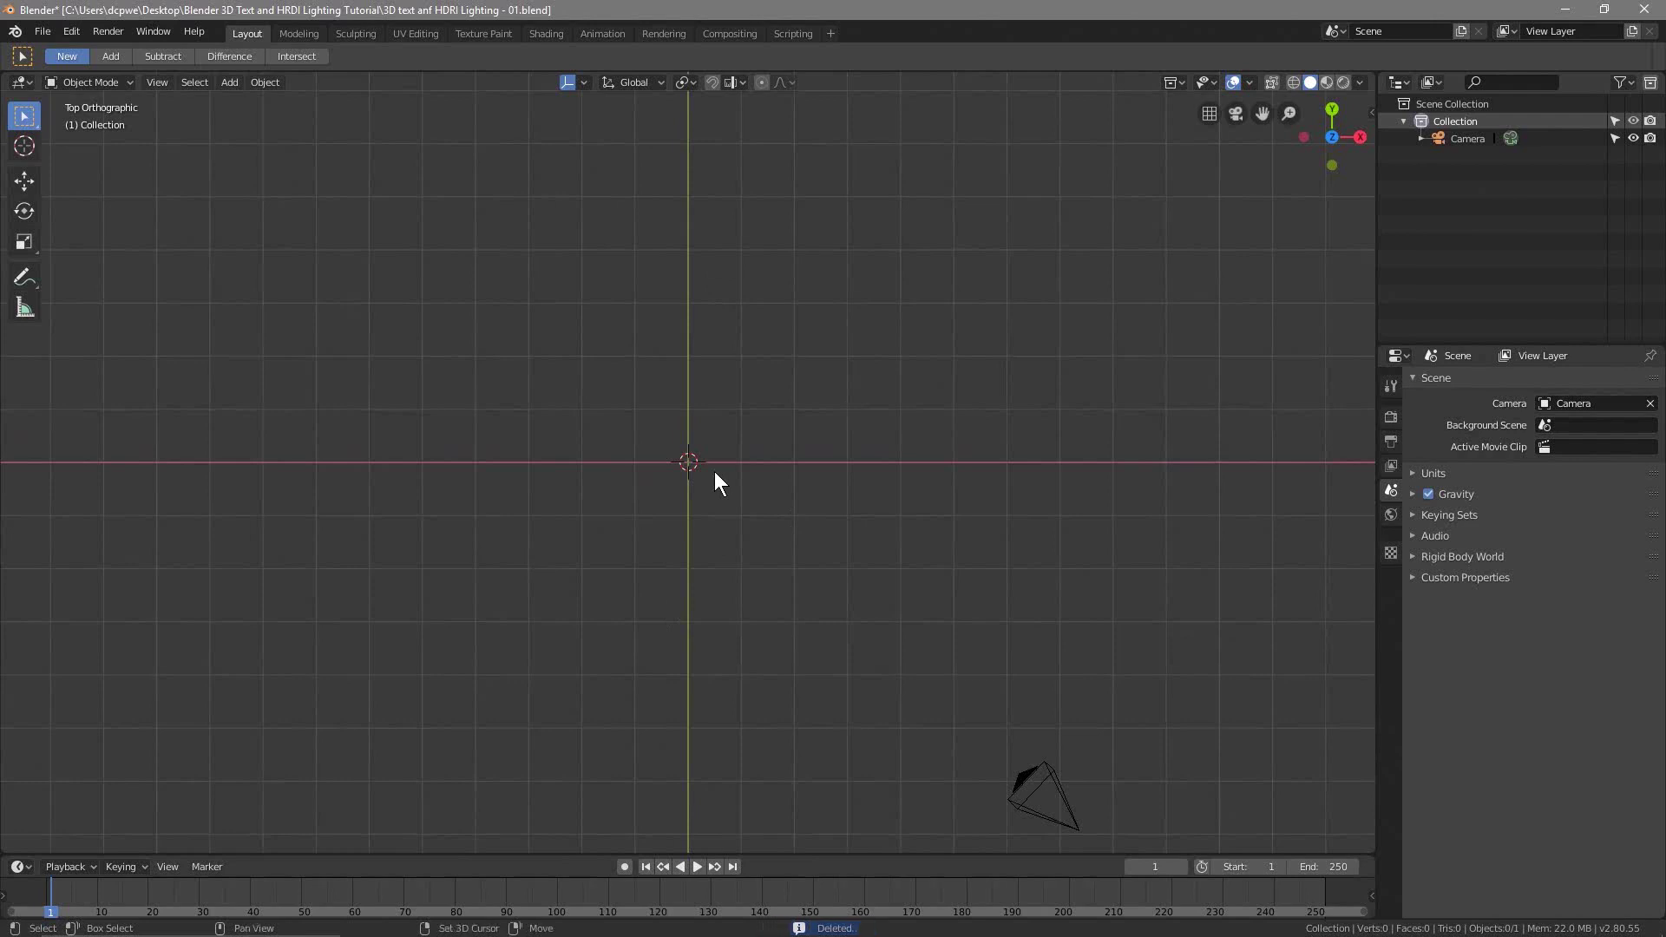
key("shift+a")
mouse_move(559, 503)
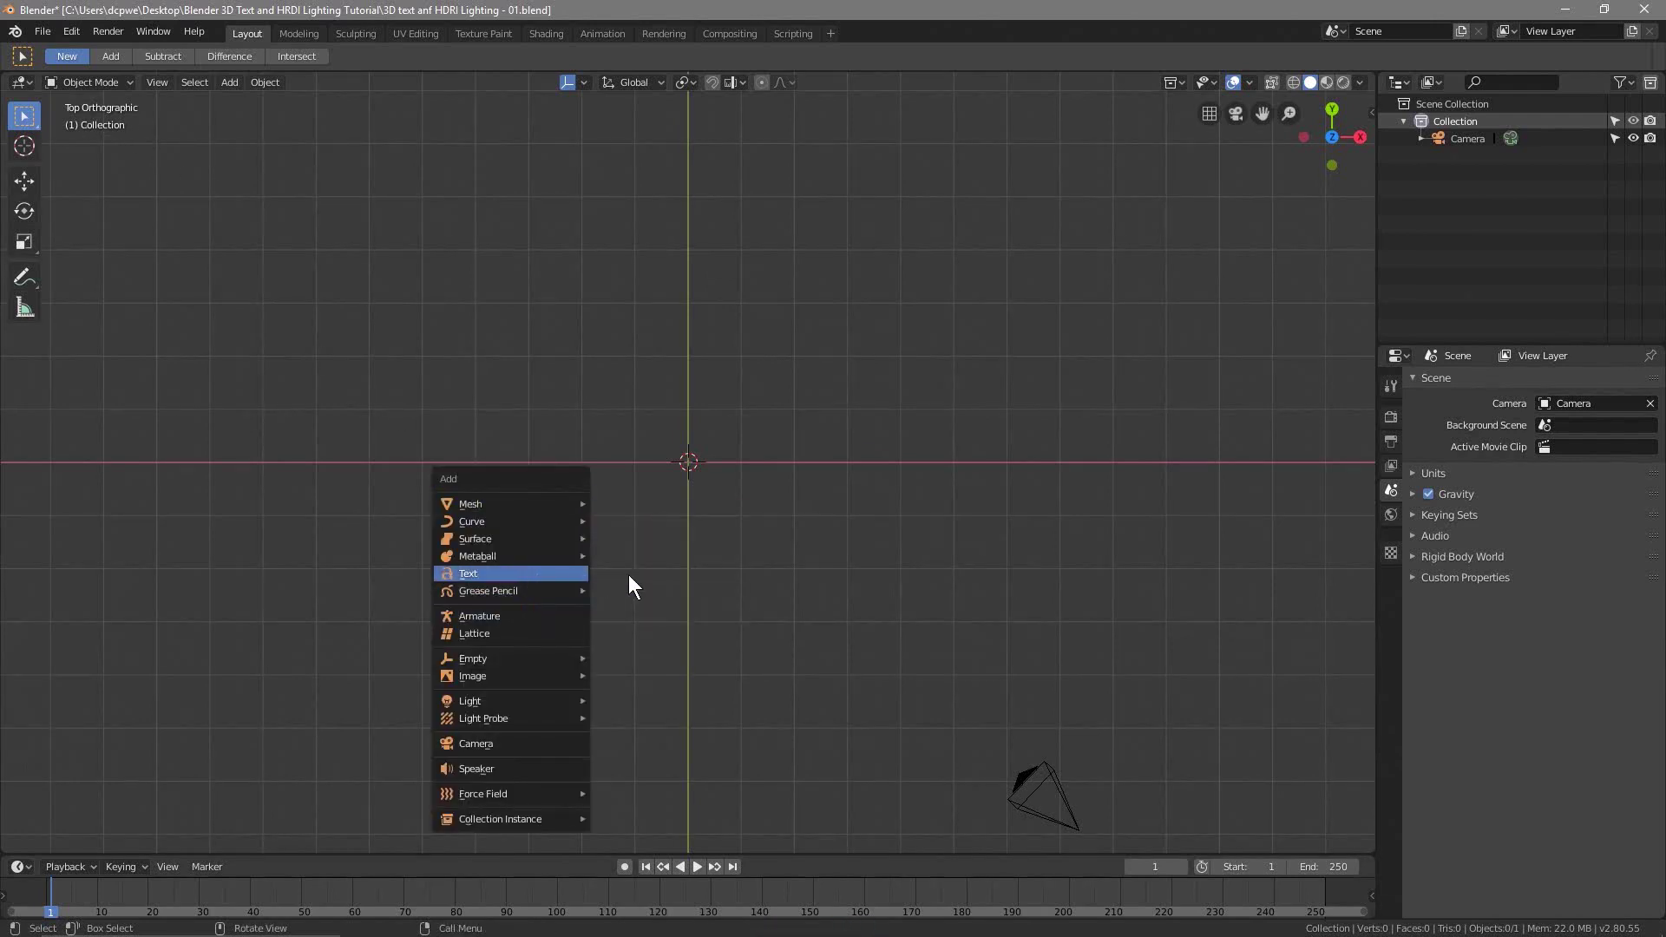
left_click(561, 573)
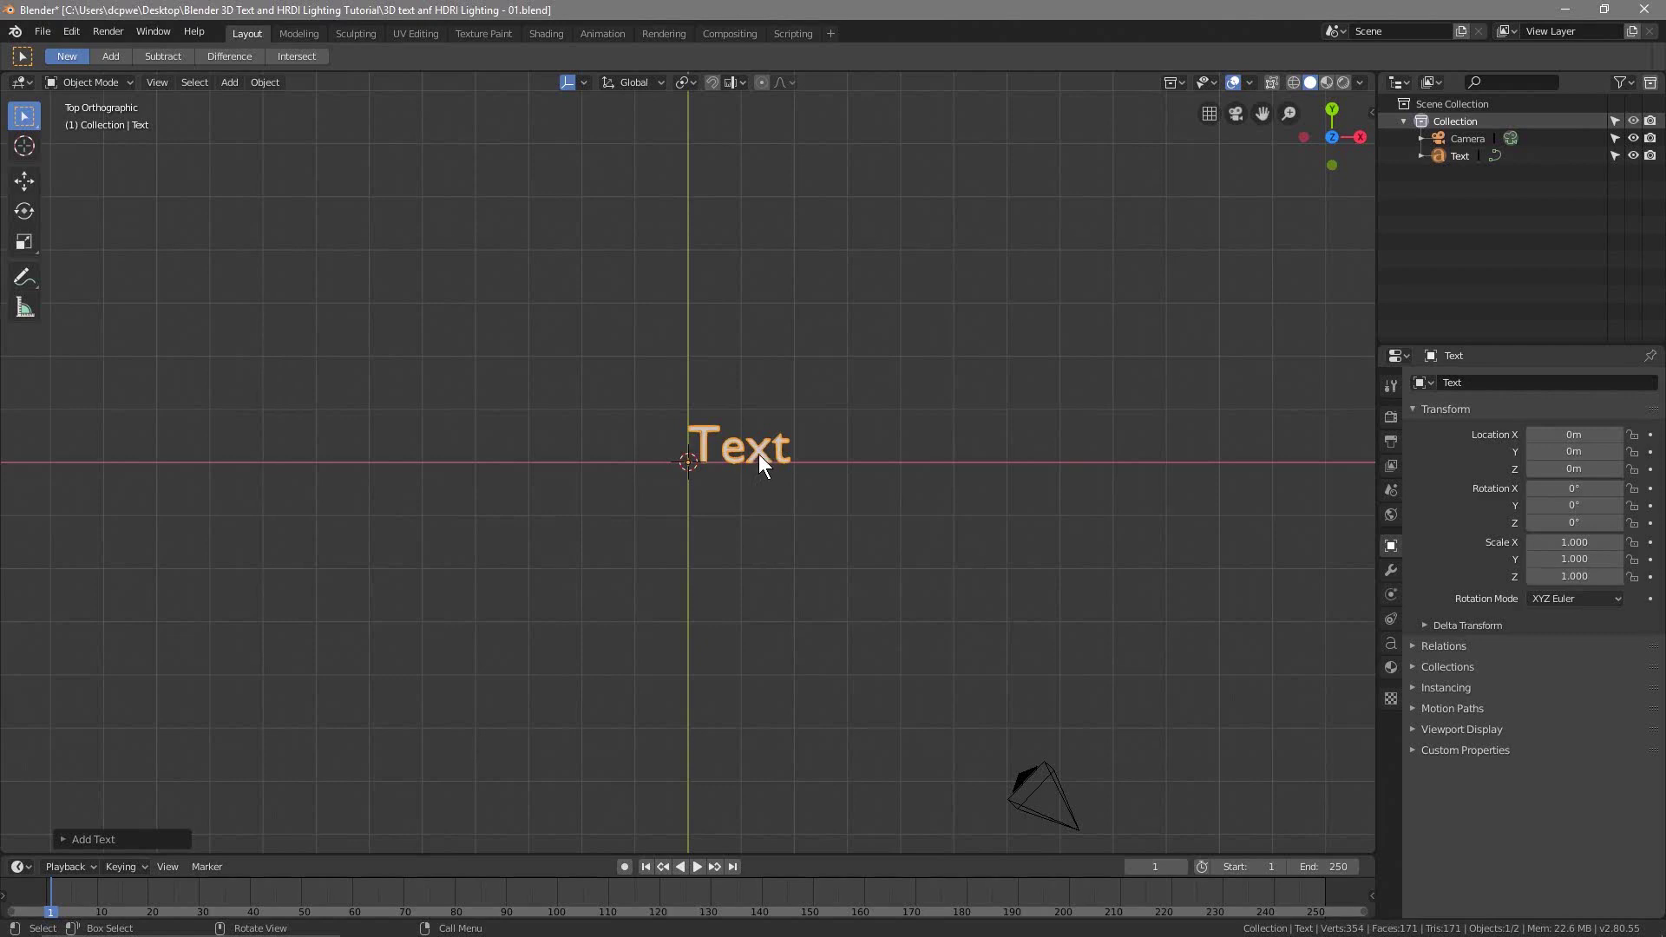
Step: Replace the text object's default wording with "LIGHTING!" and return to Object Mode
key("Tab")
key("BackSpace")
key("BackSpace")
key("BackSpace")
key("BackSpace")
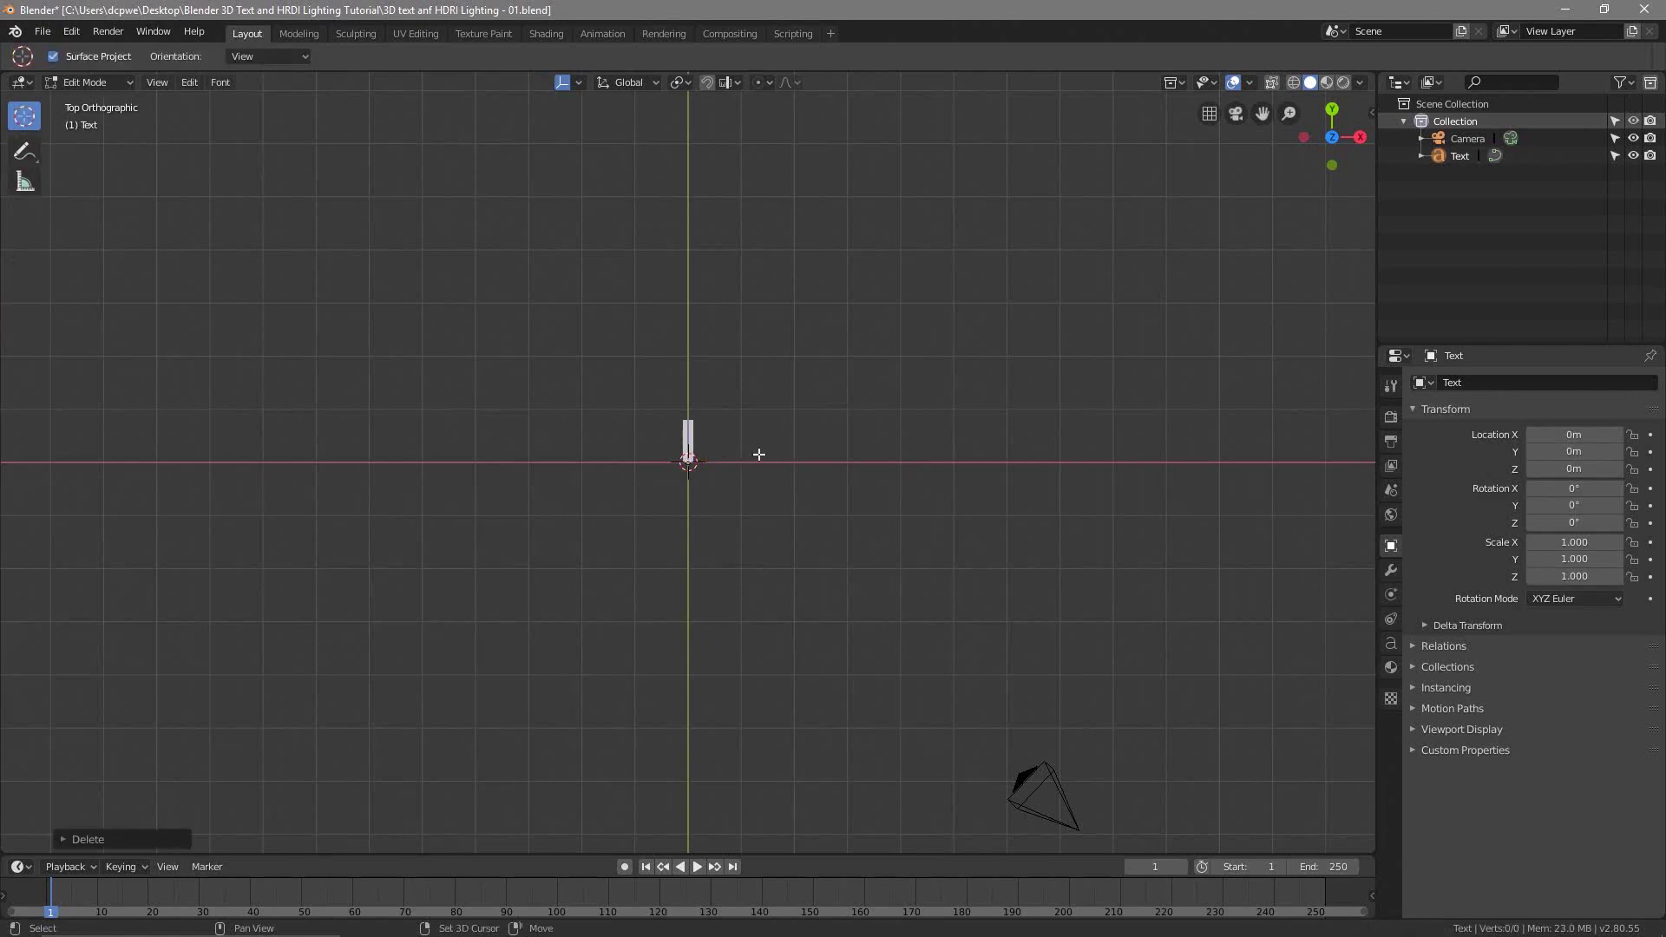
type("LIGHTING")
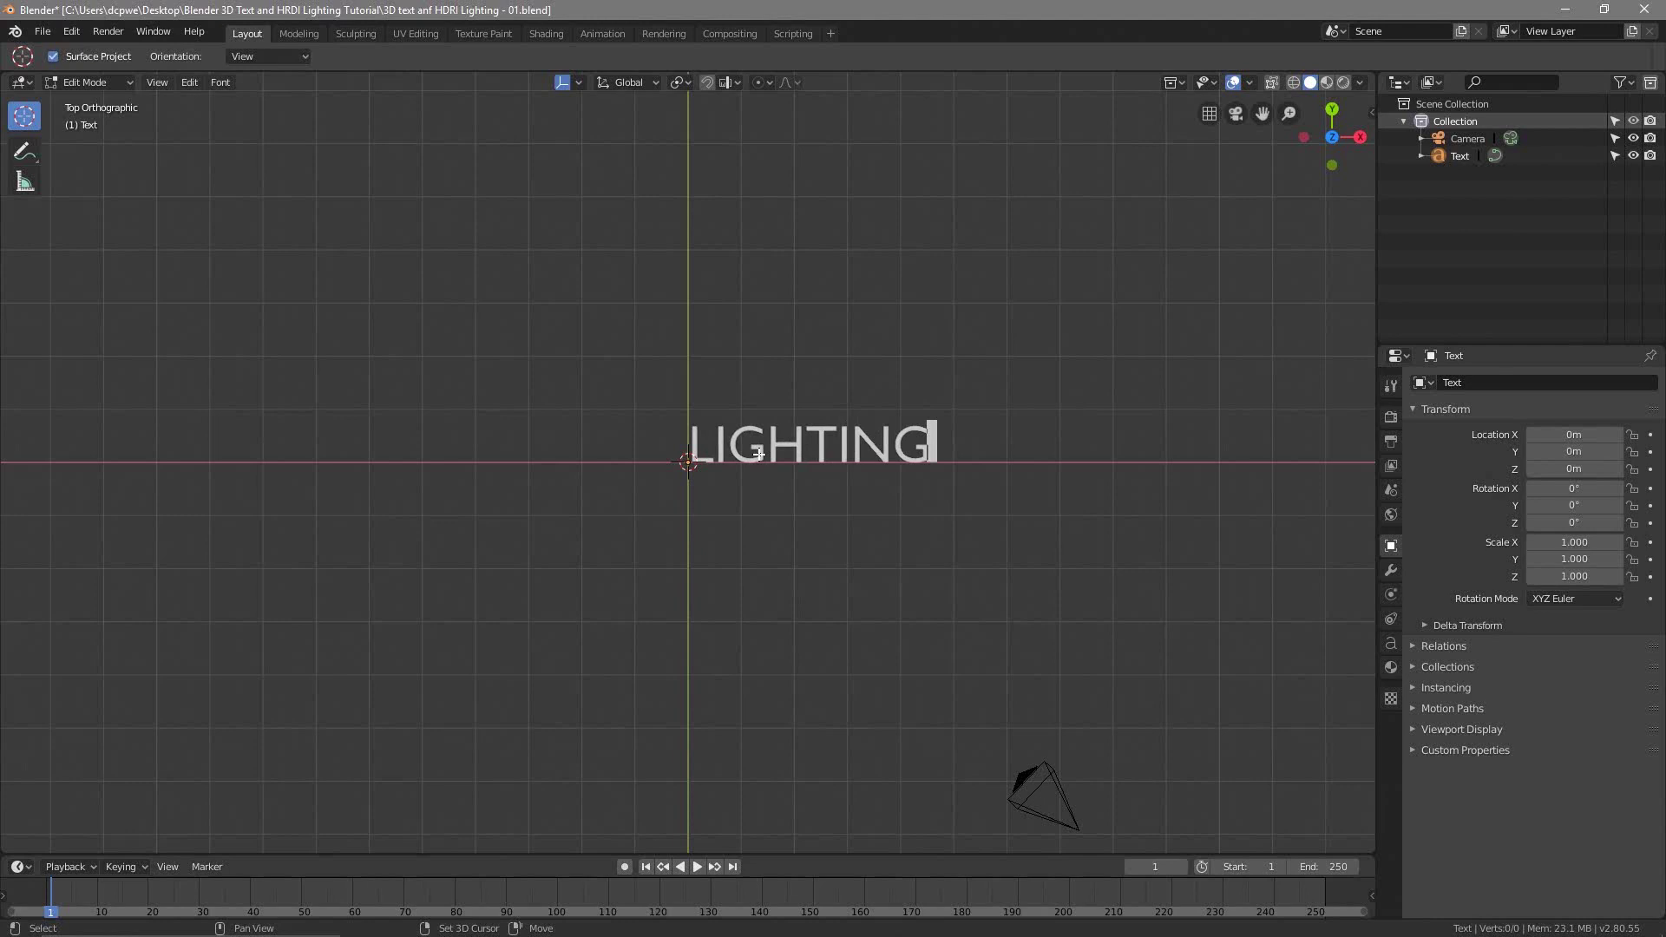
type("!")
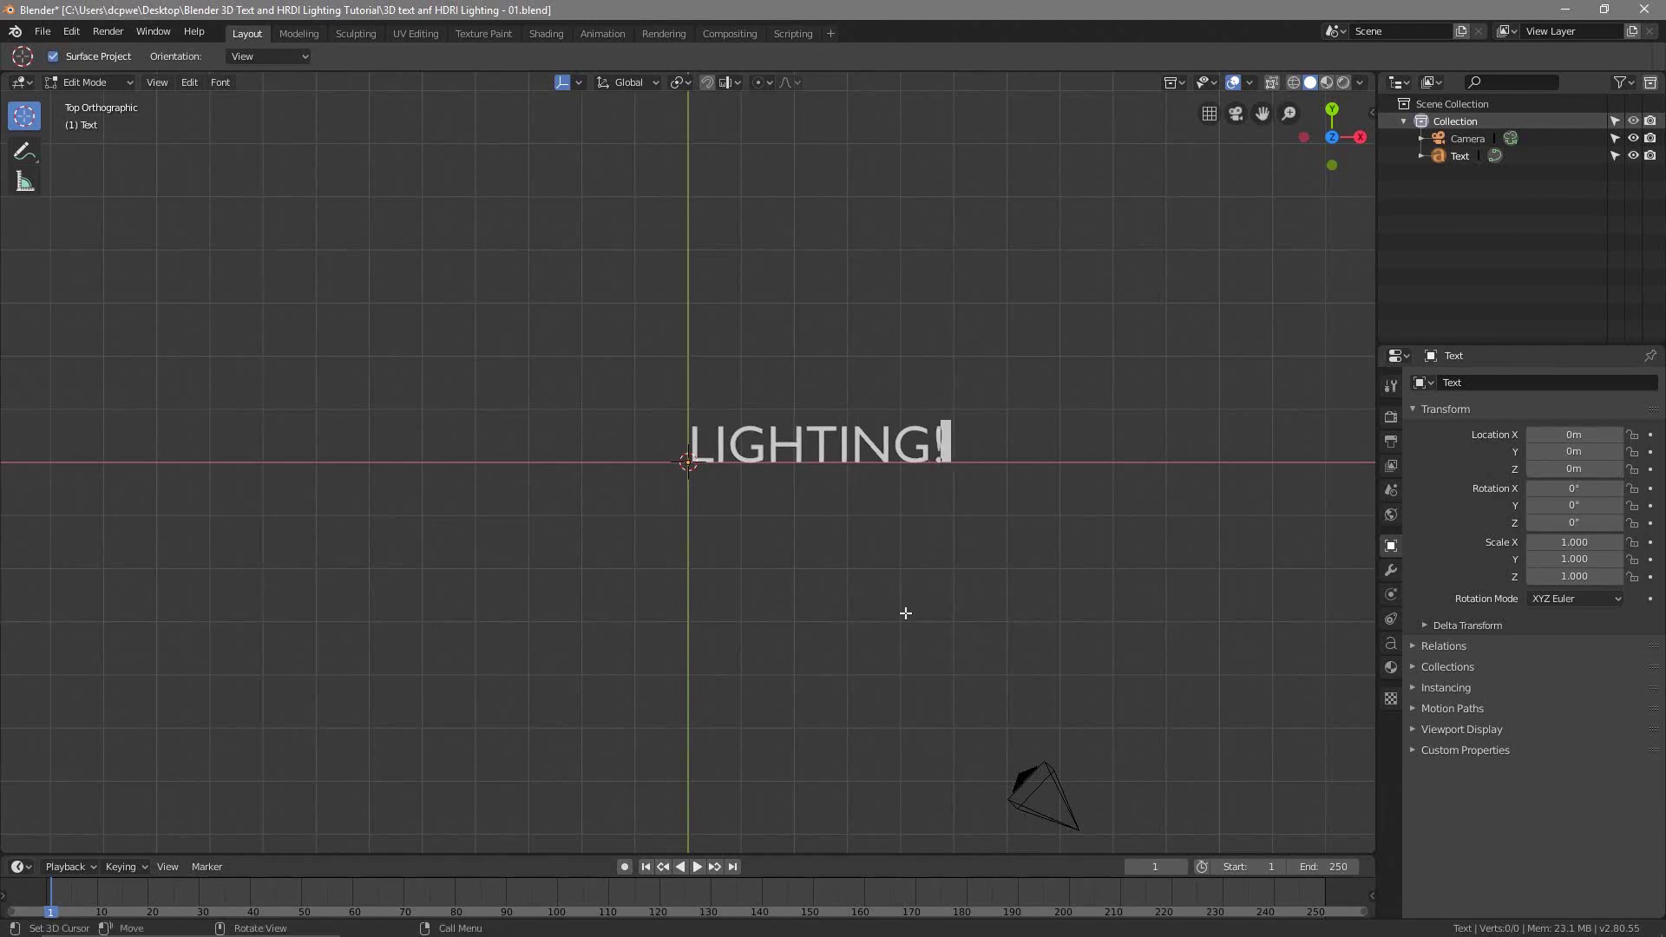
key("Tab")
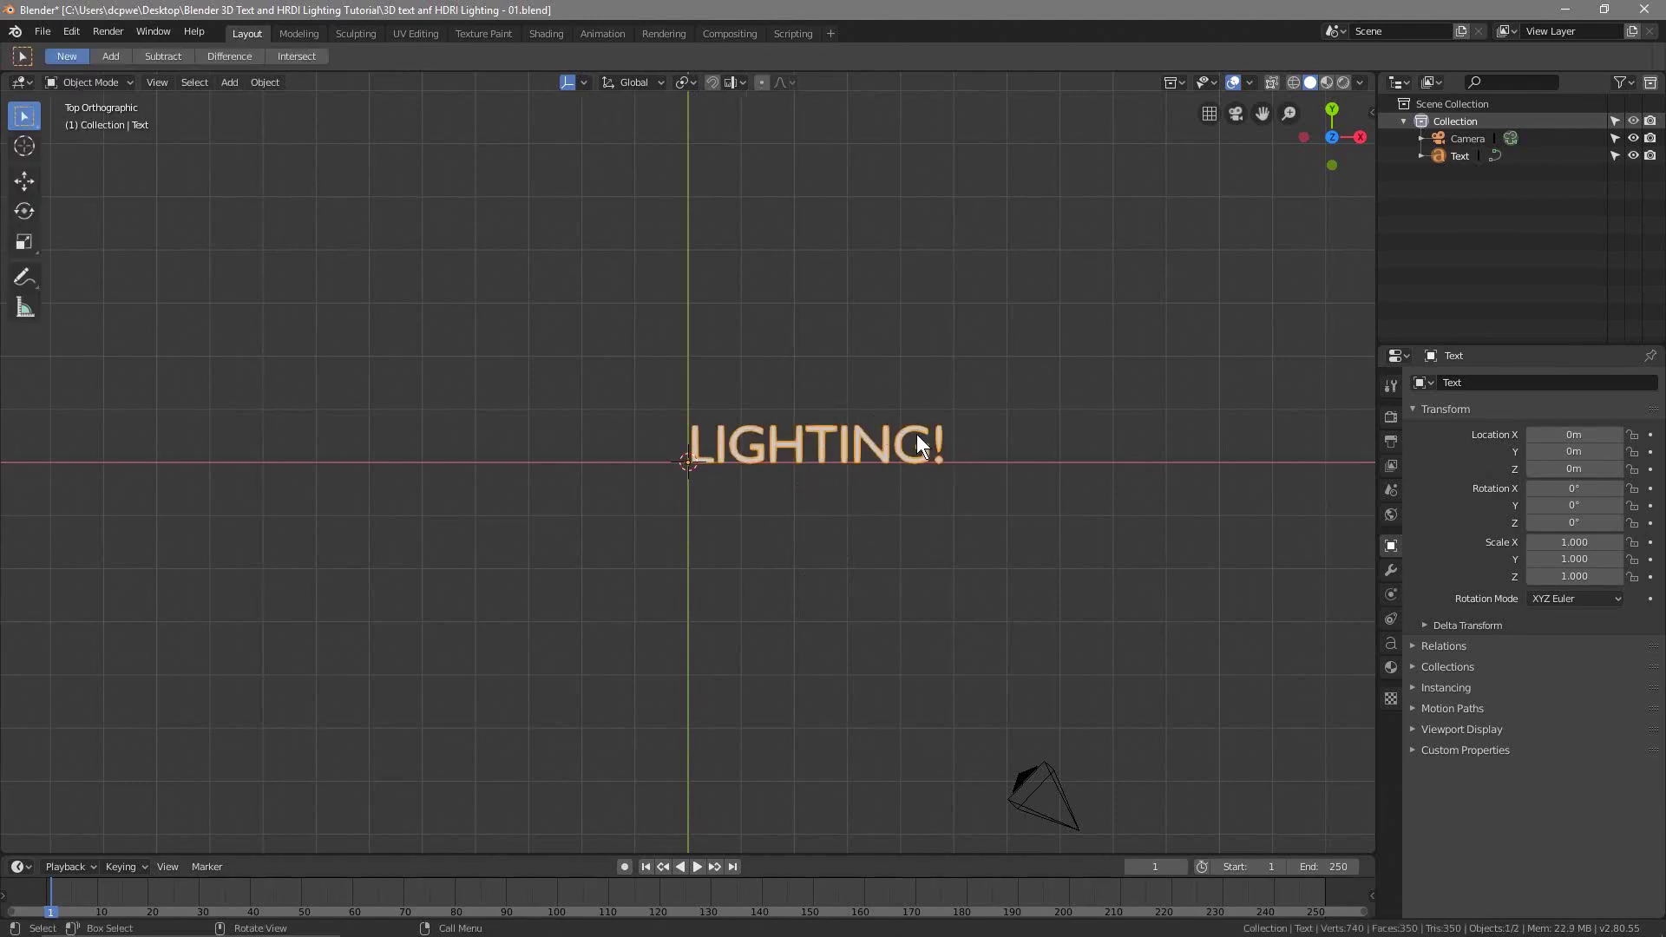
Step: Minimise Blender, switch to Chrome and open the 1001 Fonts page of free commercial use fonts
left_click(1565, 10)
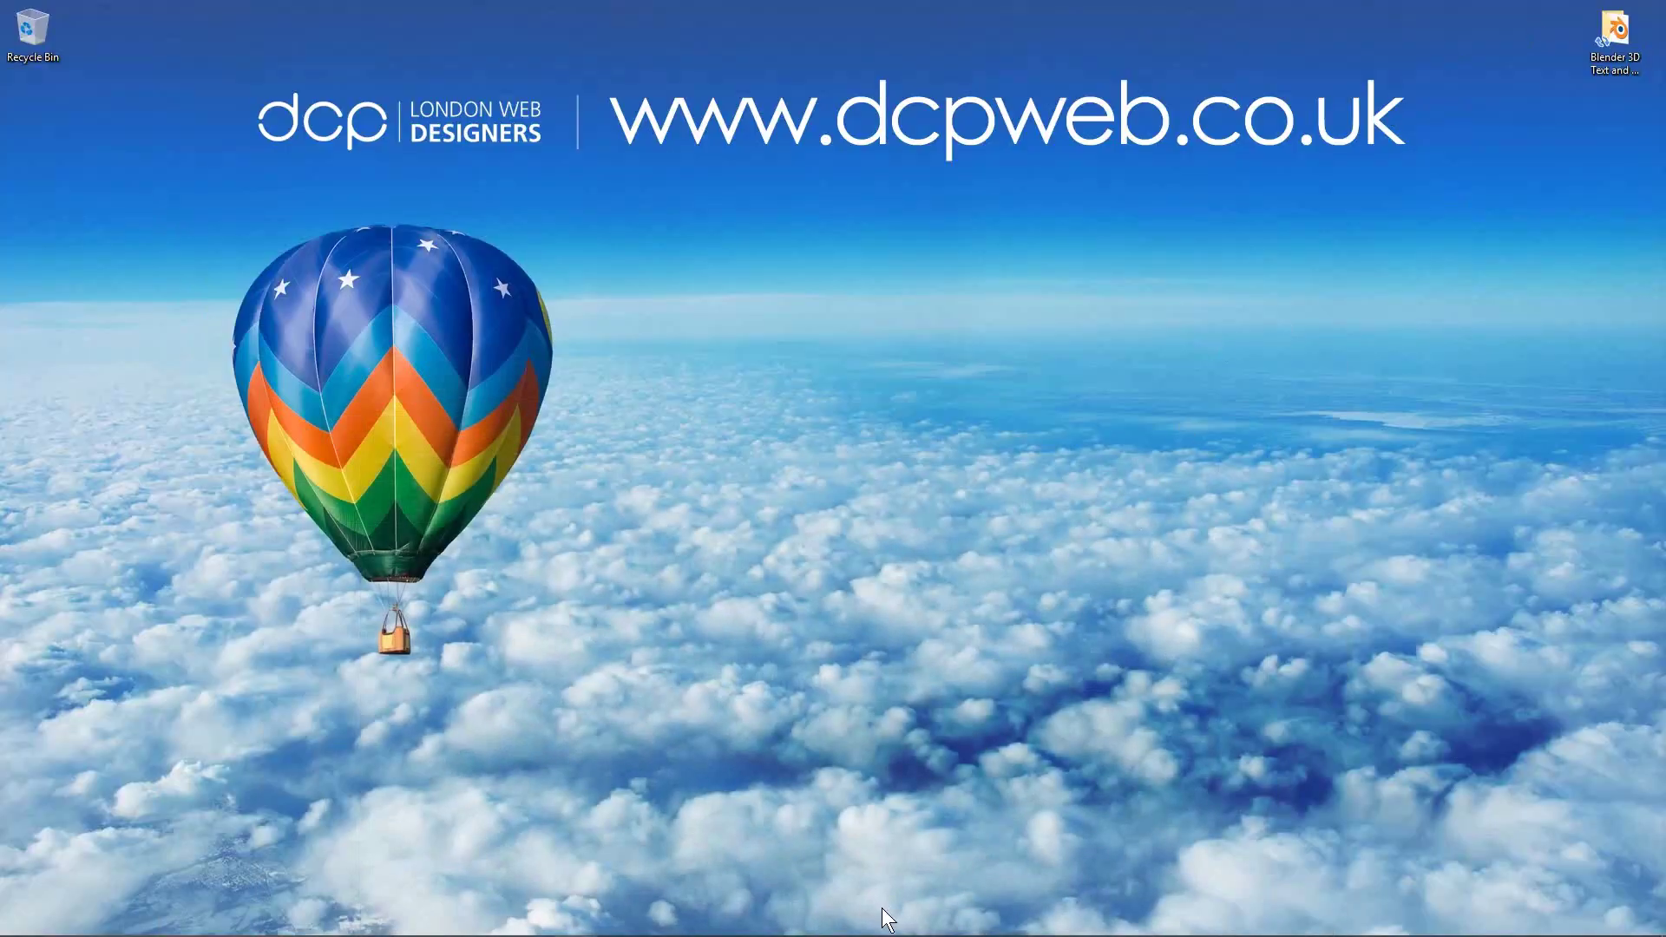
key("super")
left_click(1056, 436)
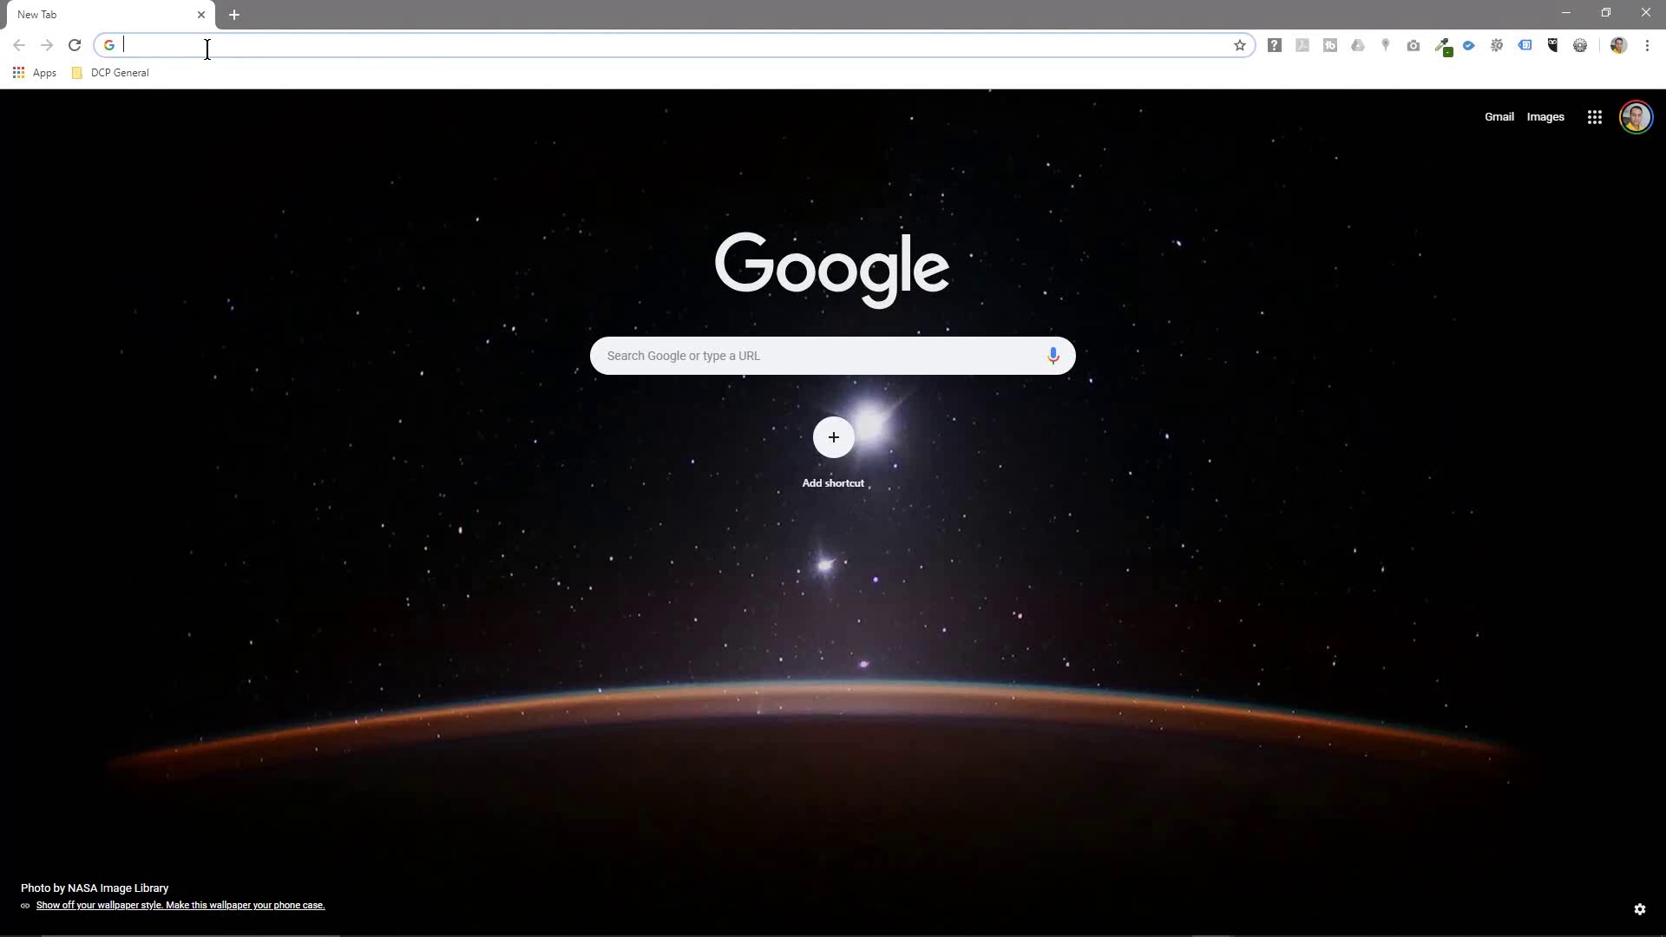
type("free")
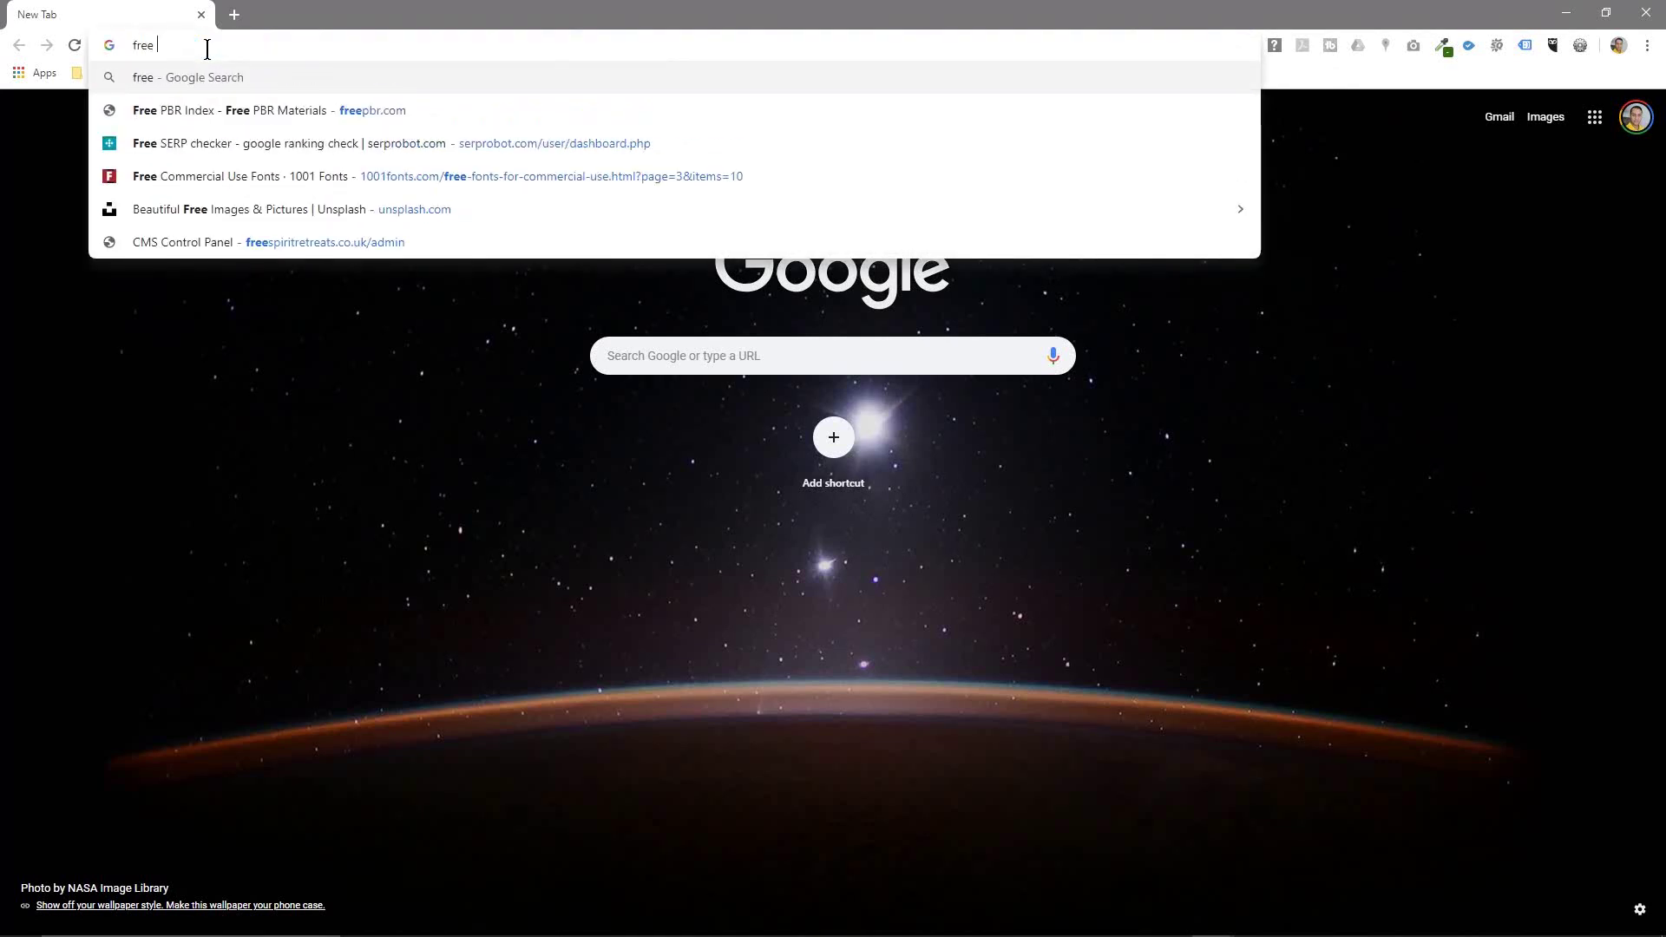
left_click(227, 176)
Step: Arrange the browser beside a File Explorer window showing the "Blender 3D Text and HRDI Lighting Tutorial" folder
key("super+Left")
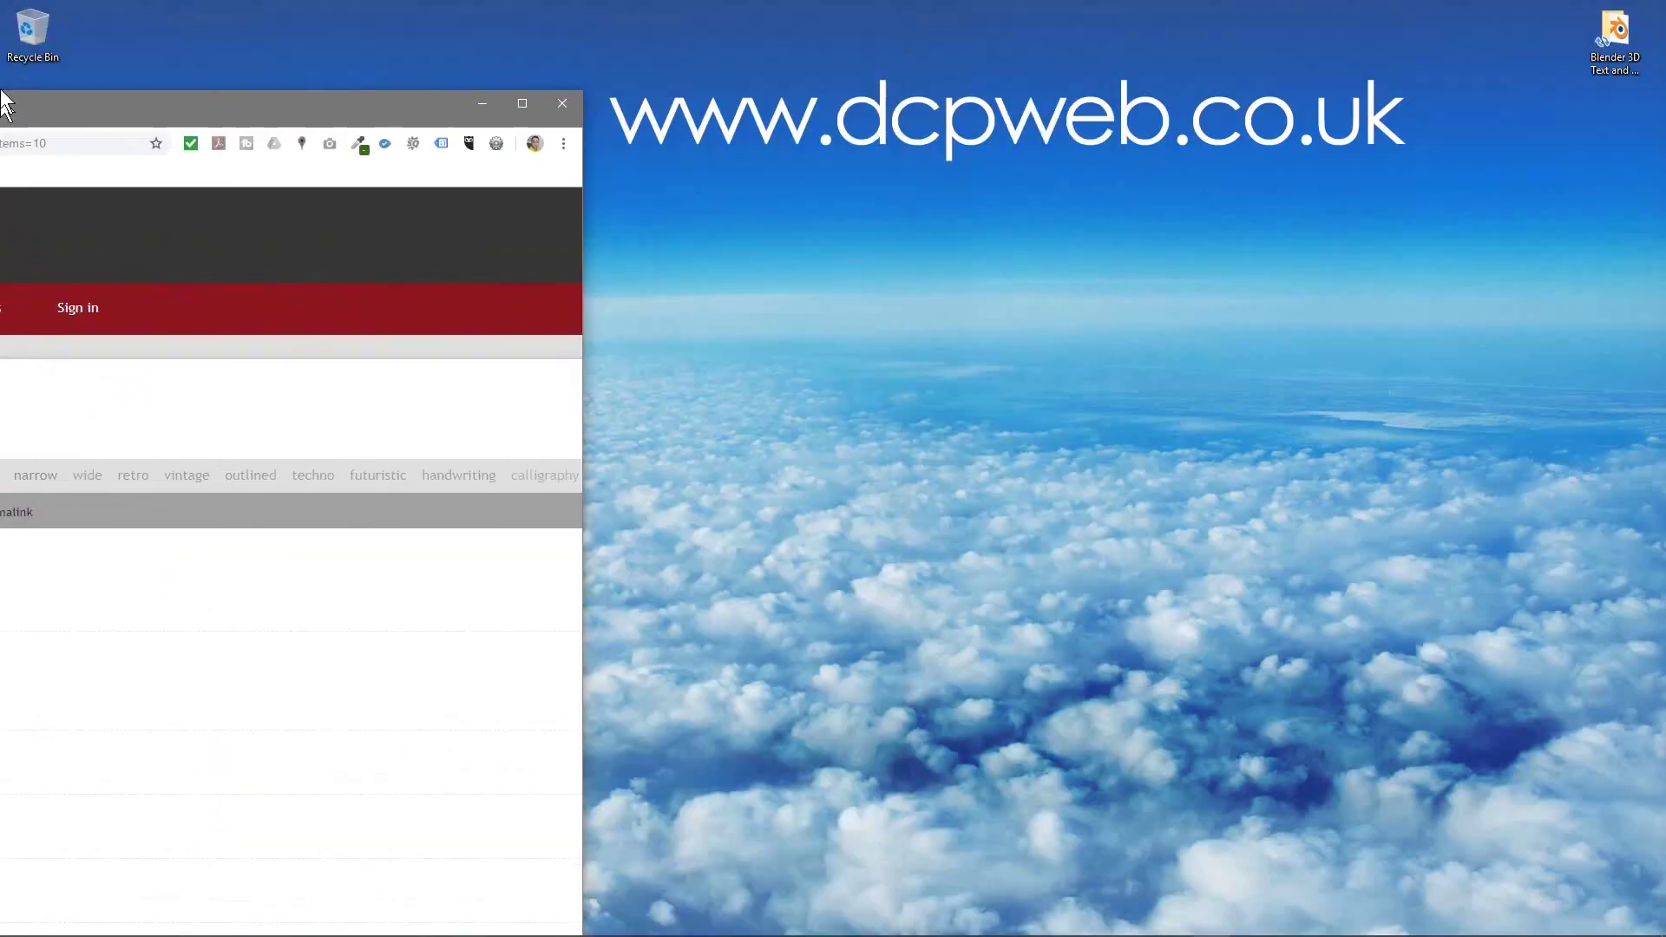
left_click(1480, 55)
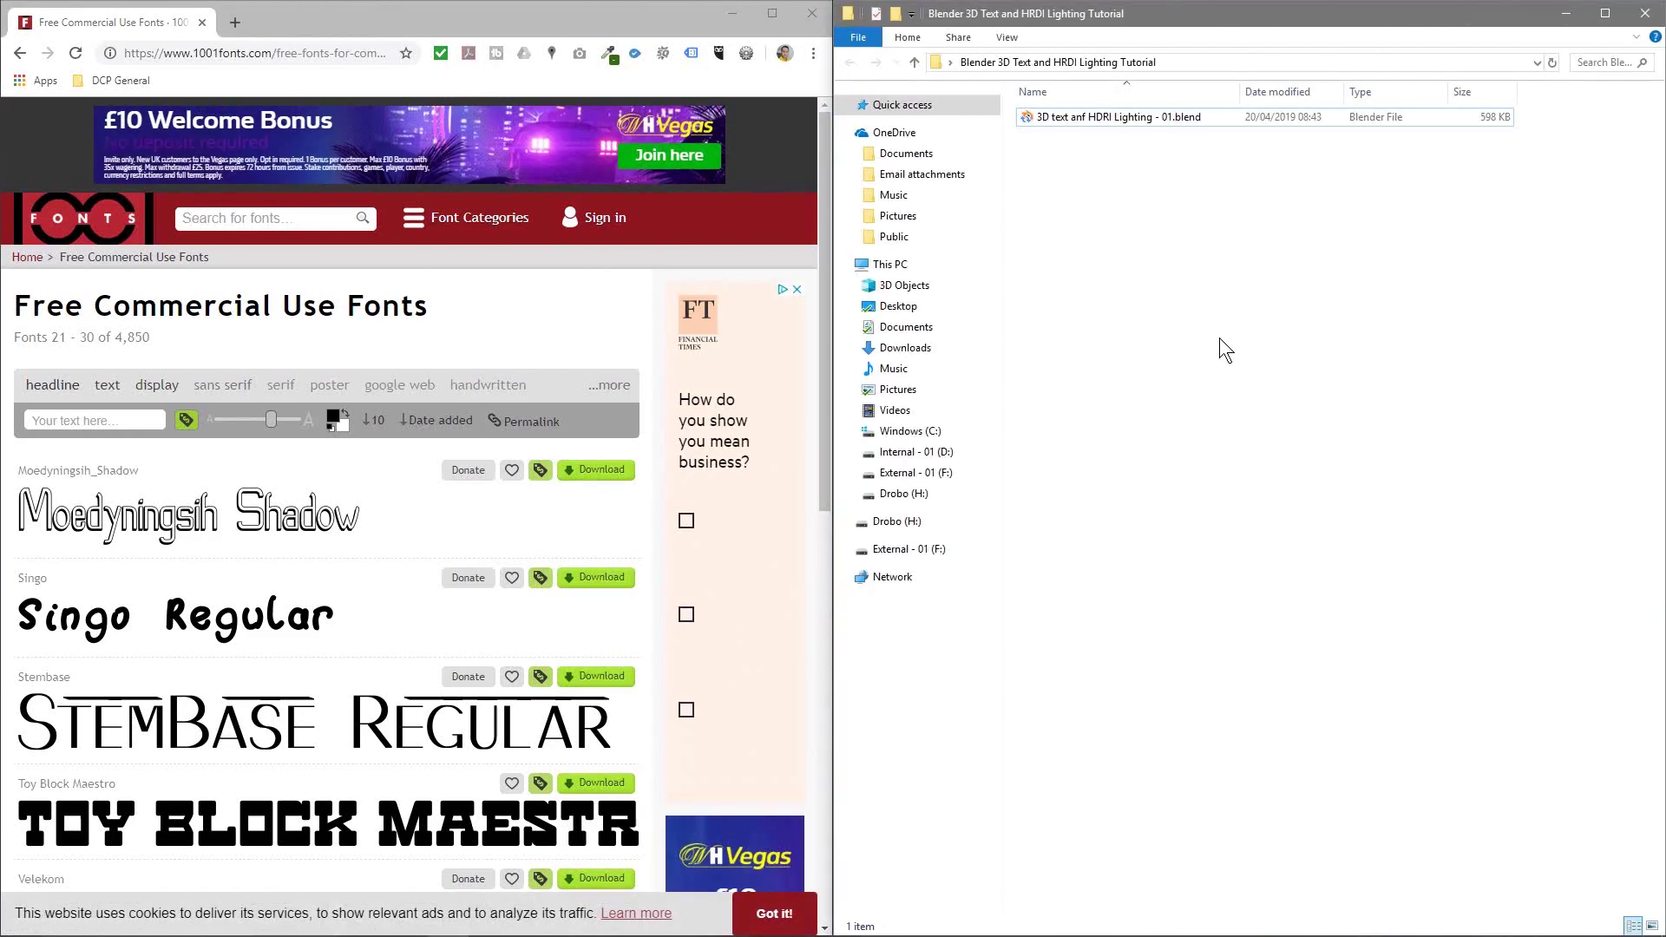
right_click(1117, 263)
left_click(1046, 227)
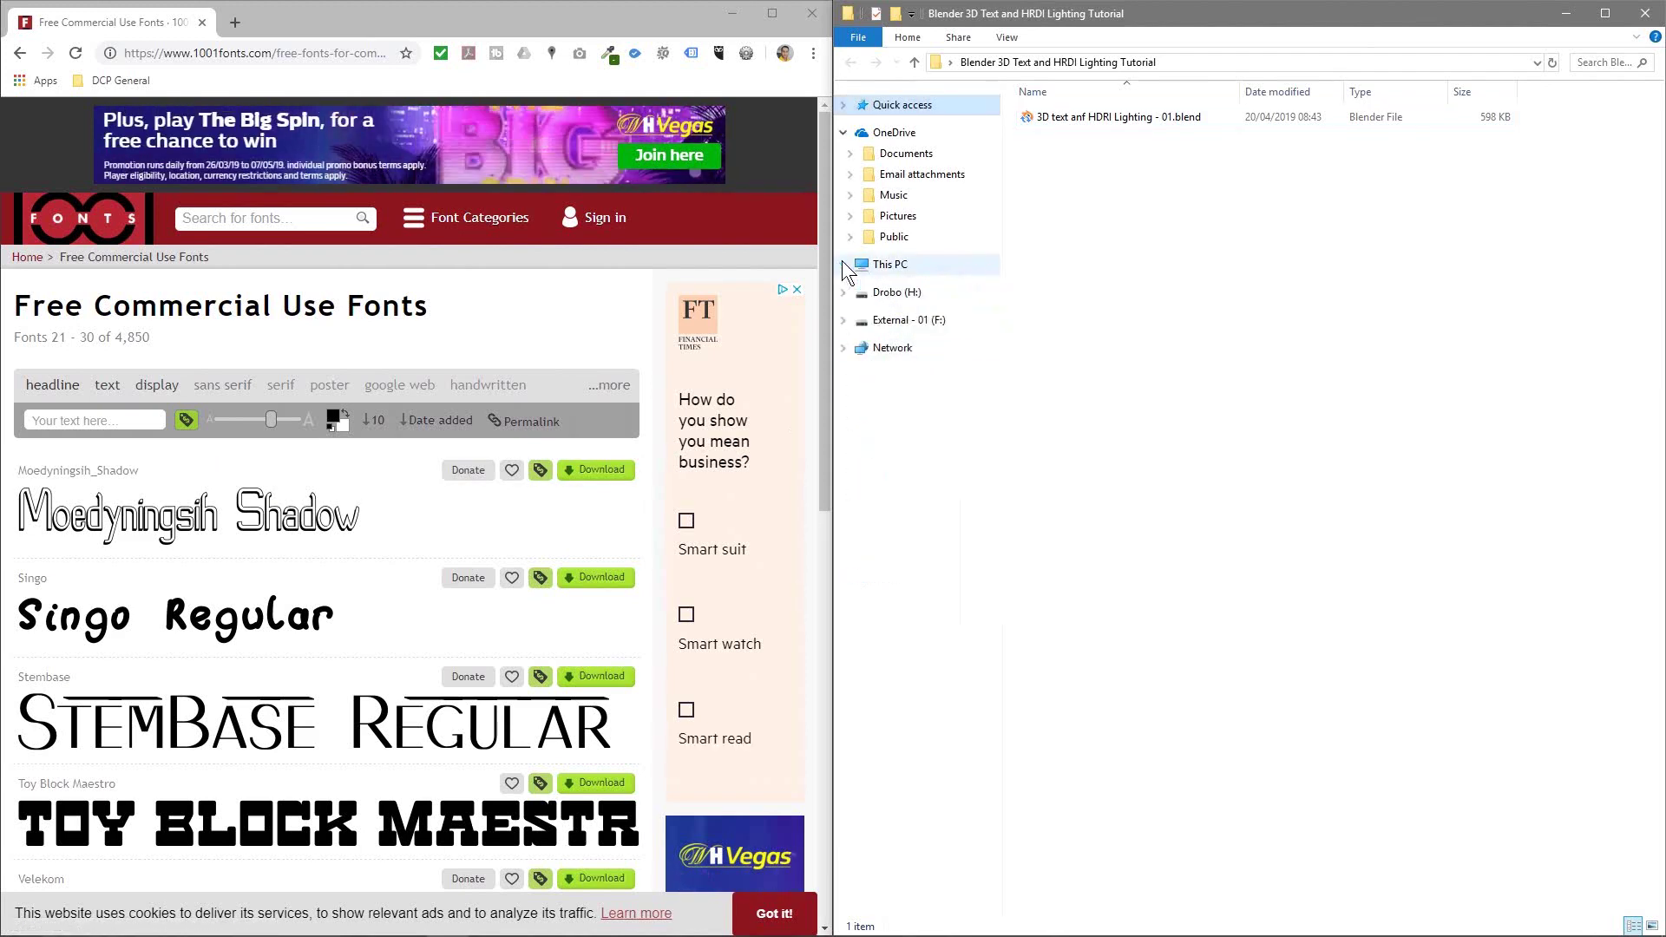
Step: Browse the list of free commercial use fonts and open the Bitcrusher font's page
scroll(425, 496, "down", 4)
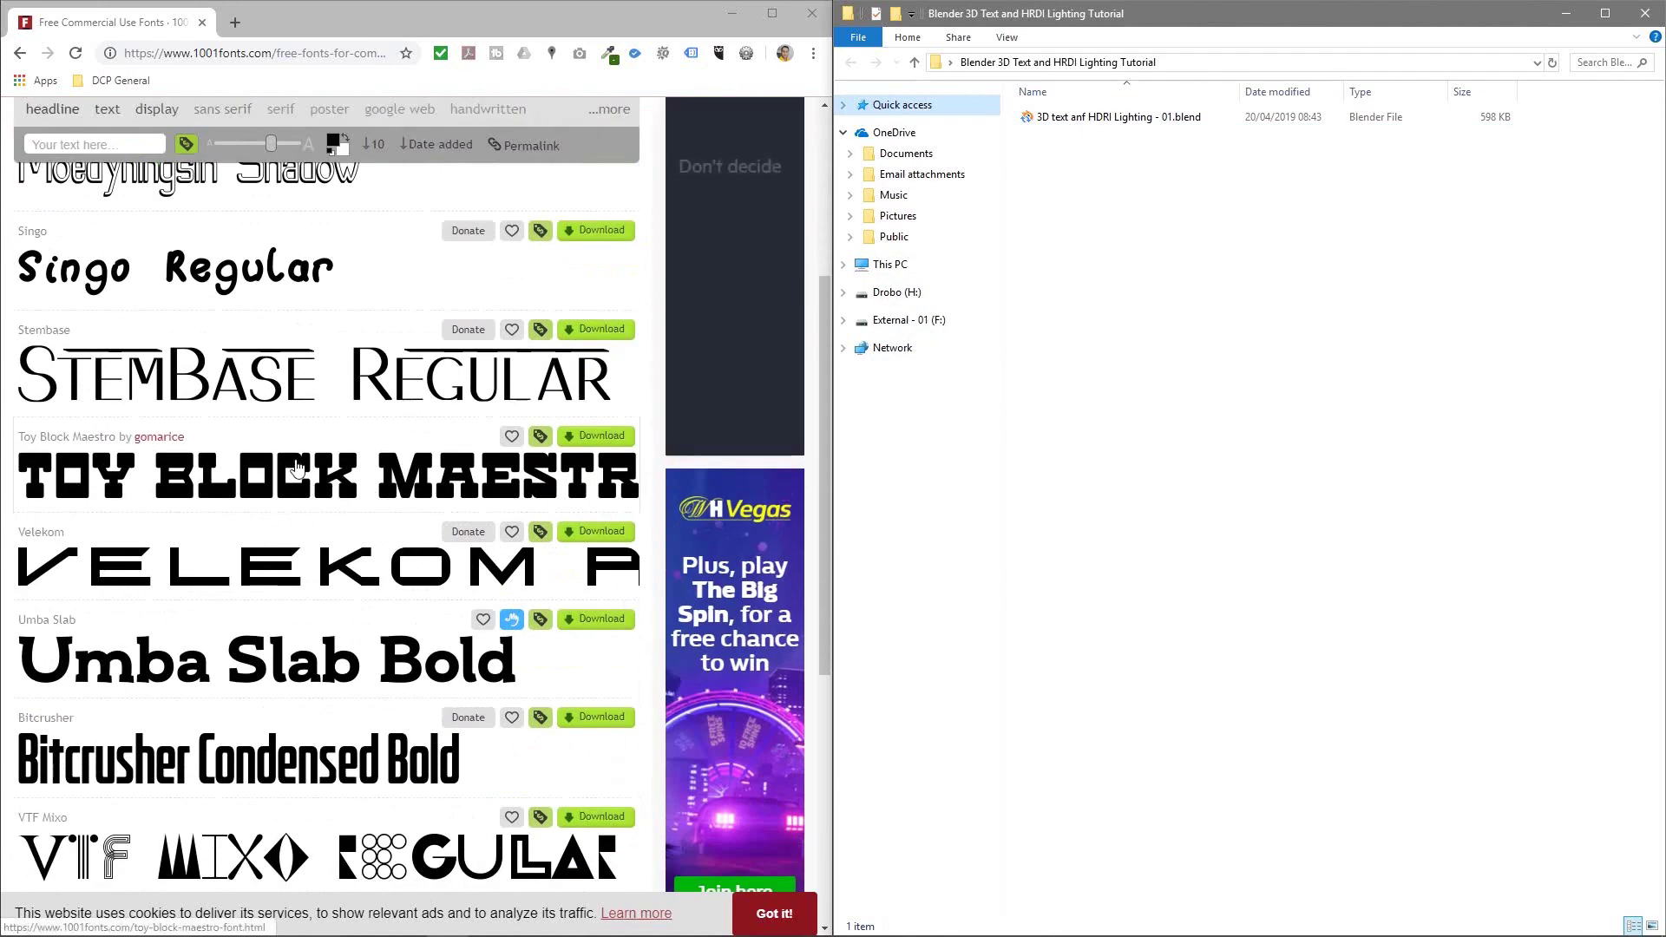
scroll(299, 468, "down", 5)
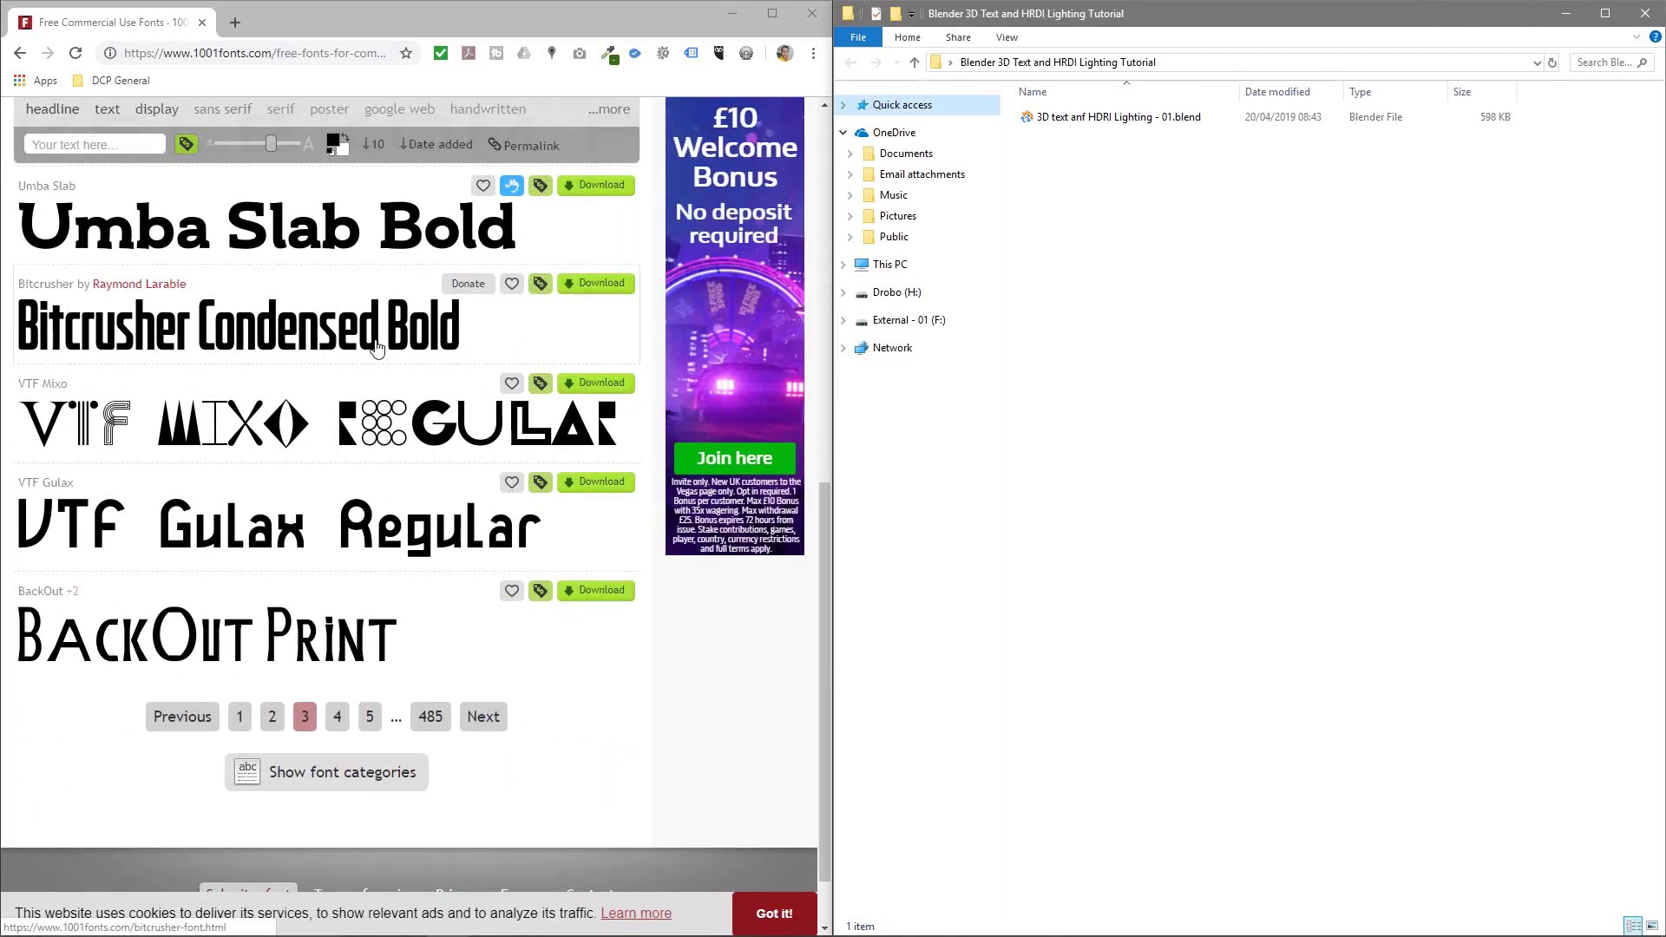
left_click(269, 328)
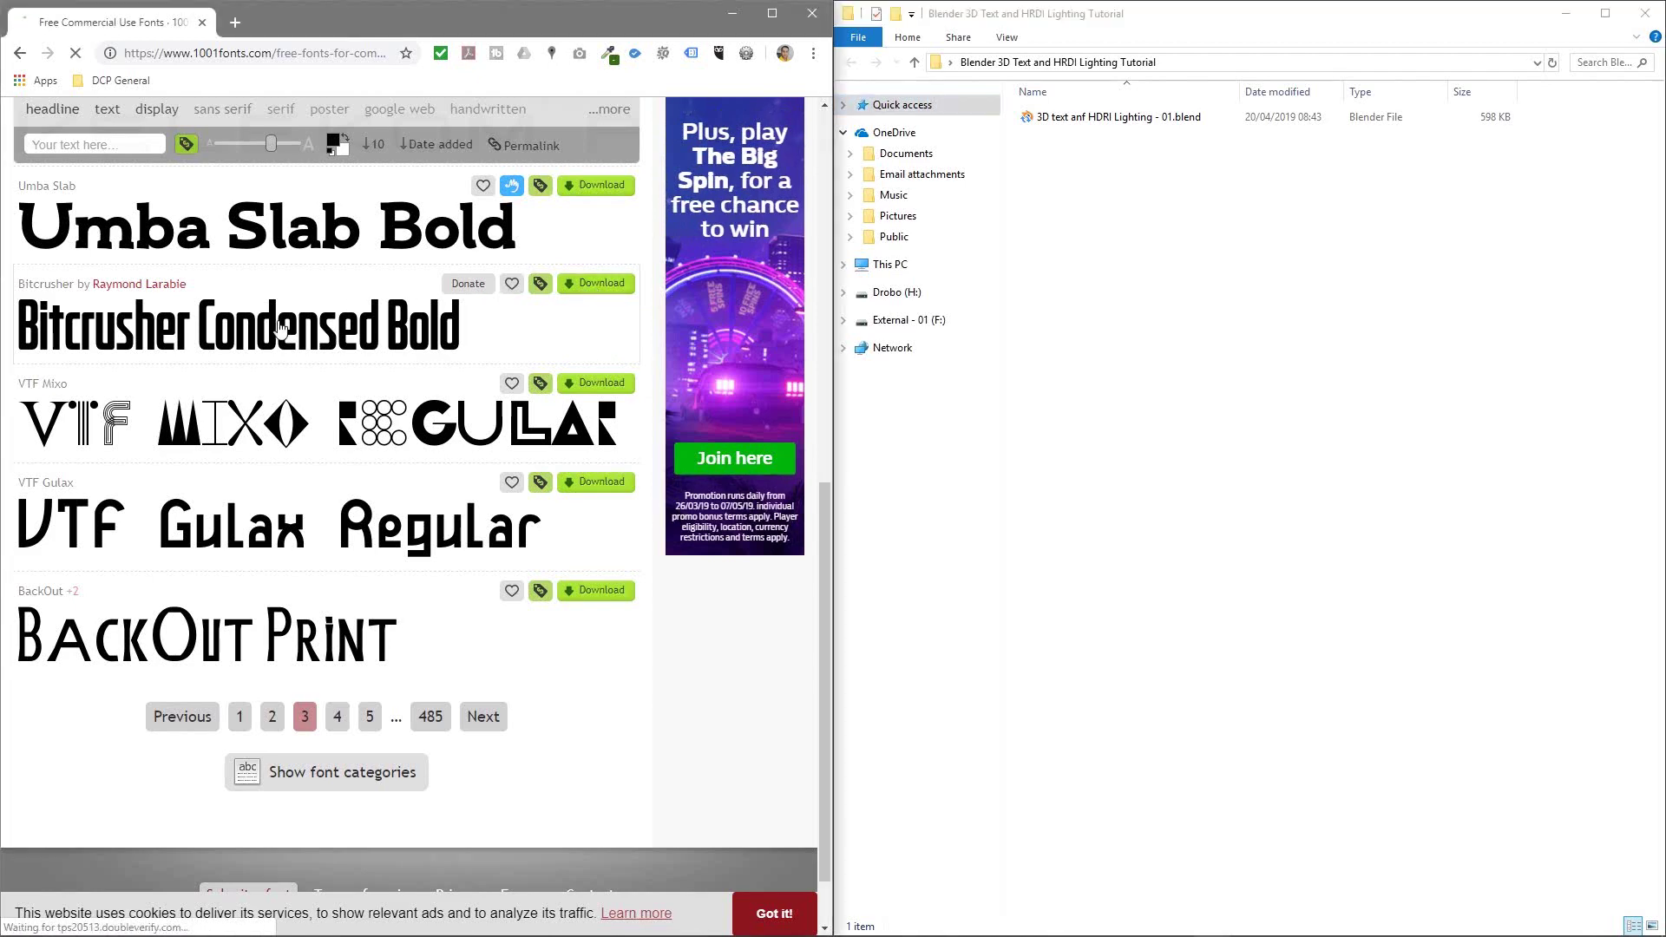
Step: Copy the Bitcrusher page's web address and create a text file named notes.txt in the tutorial folder
left_click(263, 52)
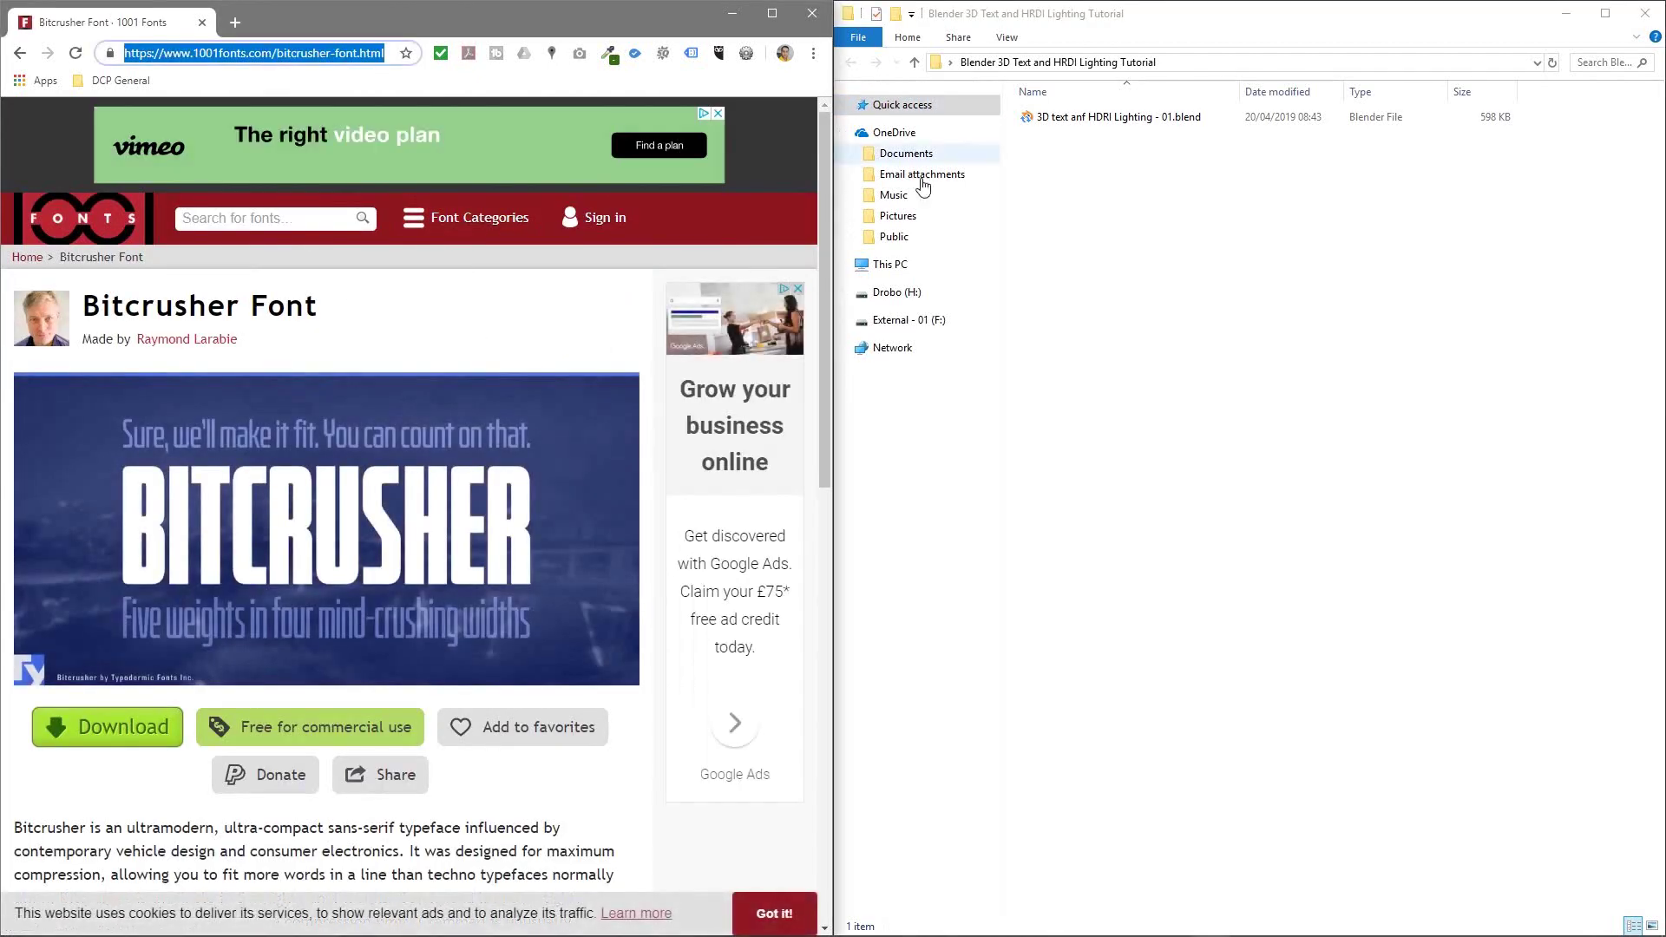
right_click(1063, 224)
mouse_move(1128, 449)
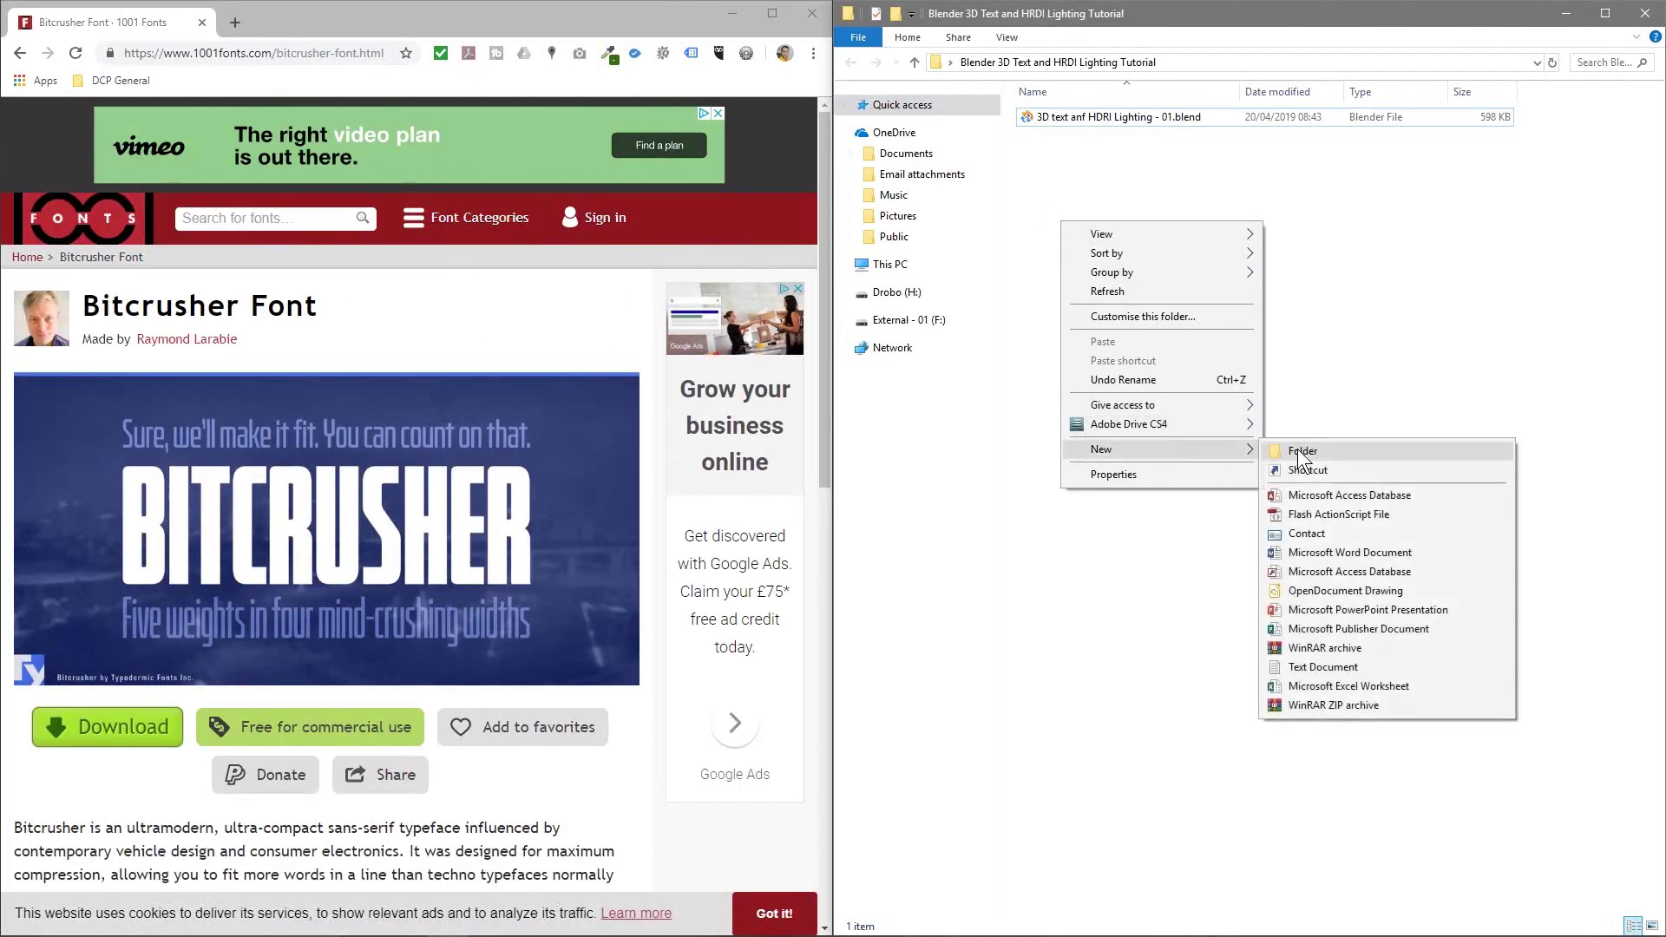
left_click(1327, 667)
type("notes.txt")
key("Return")
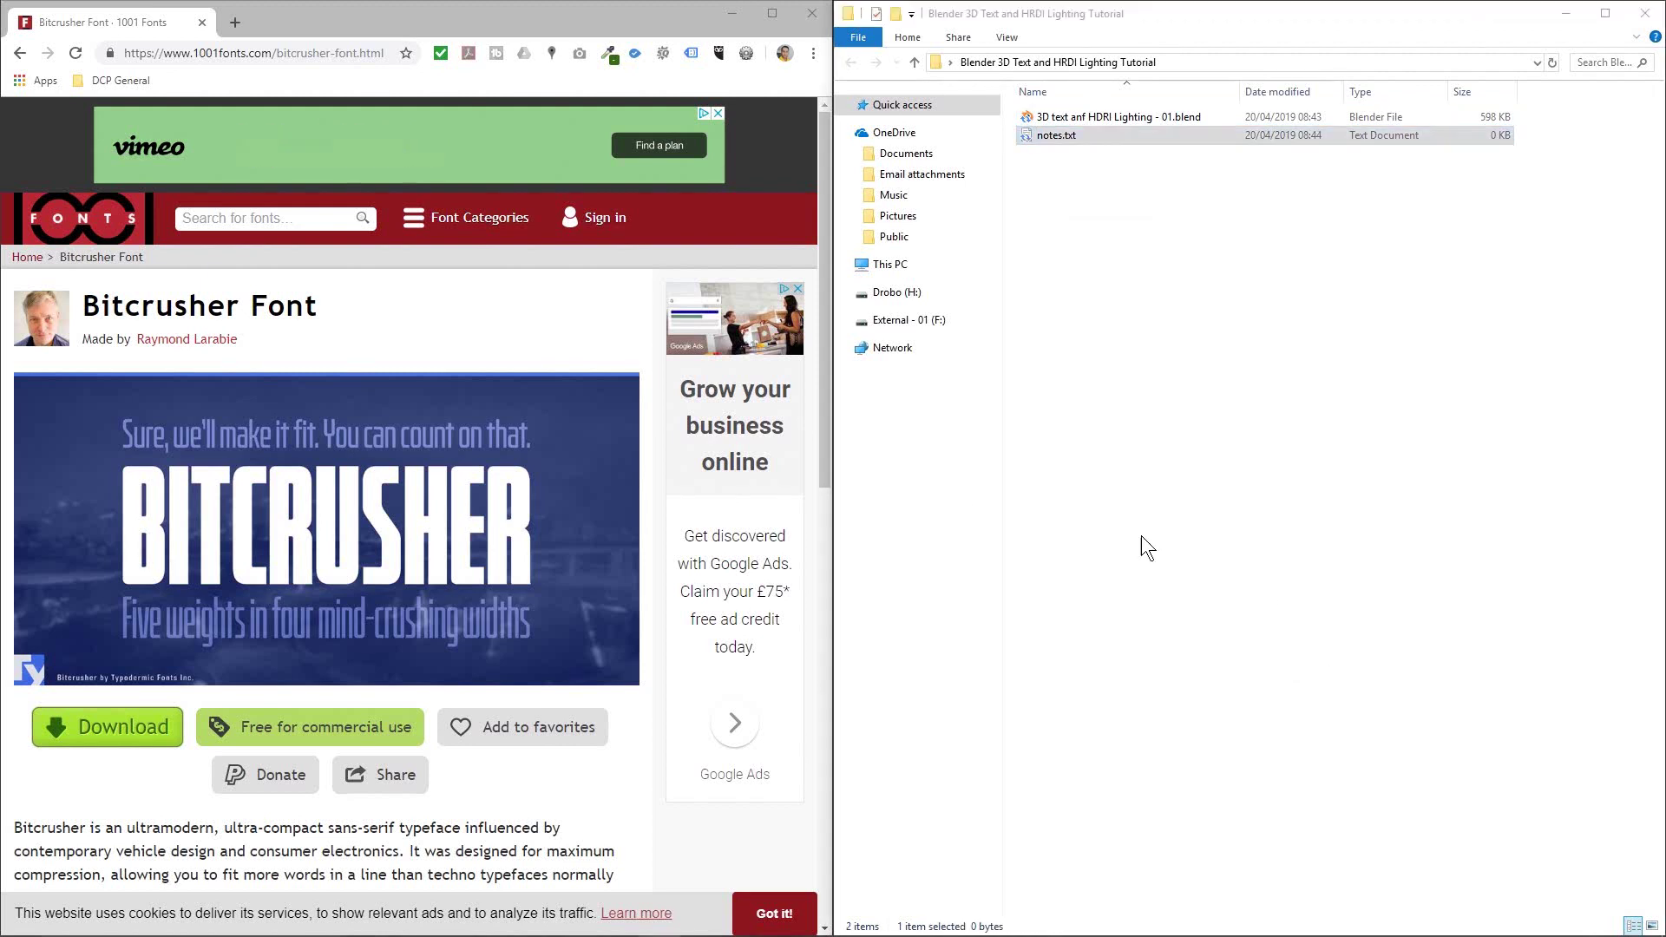
Step: Download the Bitcrusher font archive and place bitcrusher.zip in the tutorial folder
left_click(108, 727)
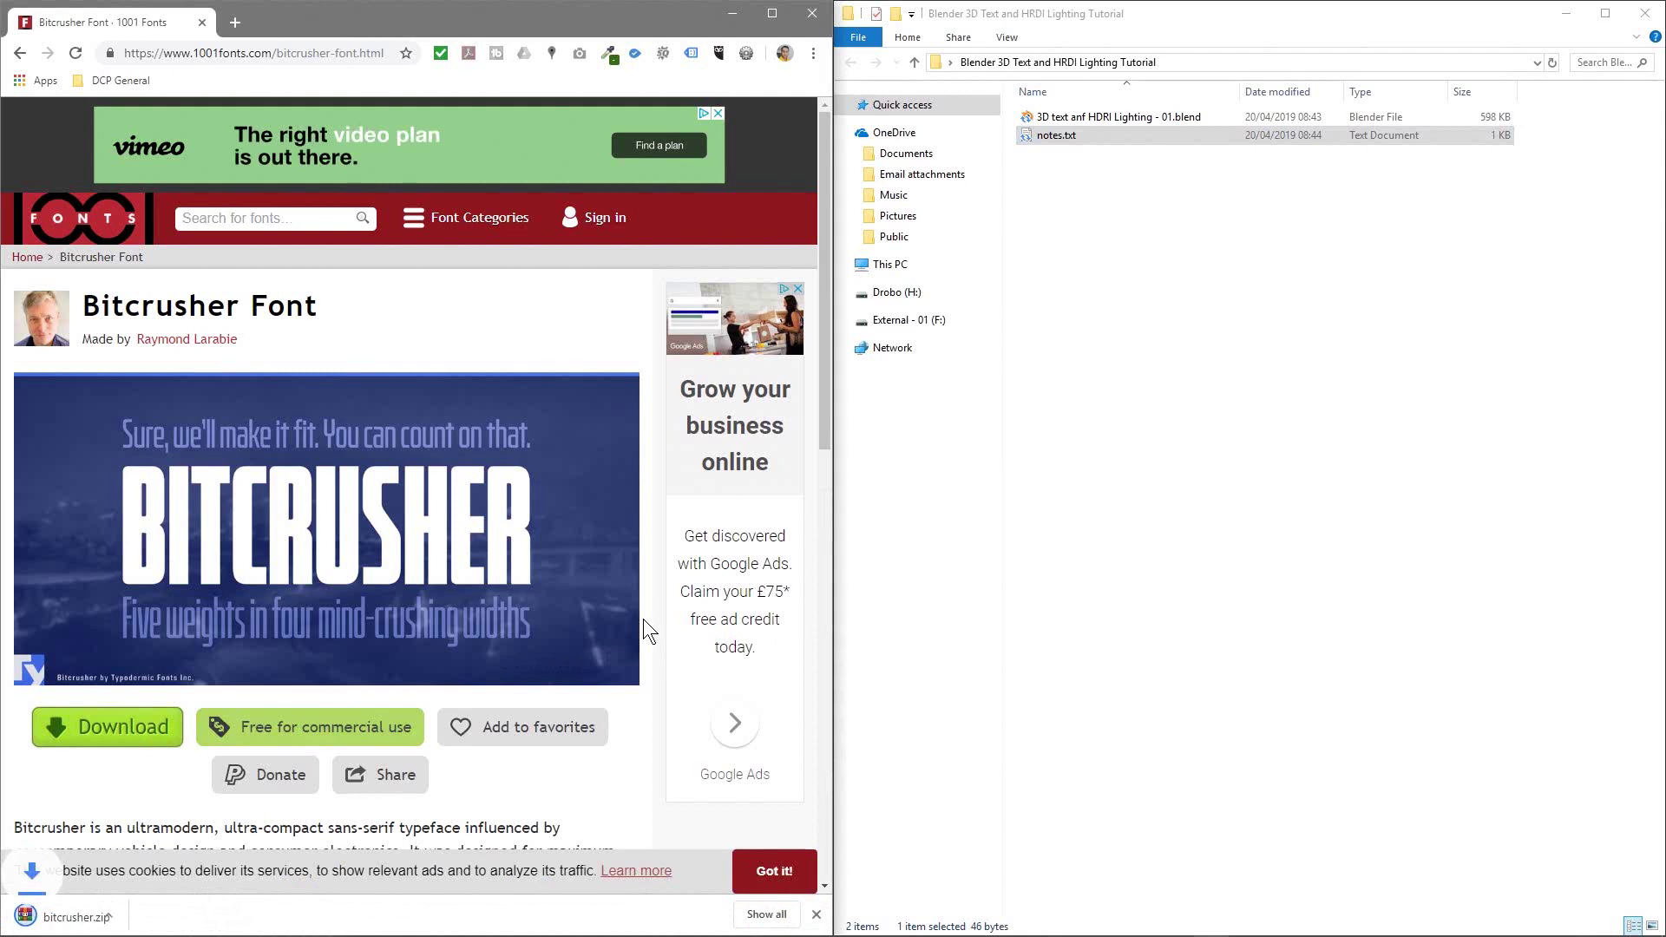
left_click_drag(111, 912, 1205, 288)
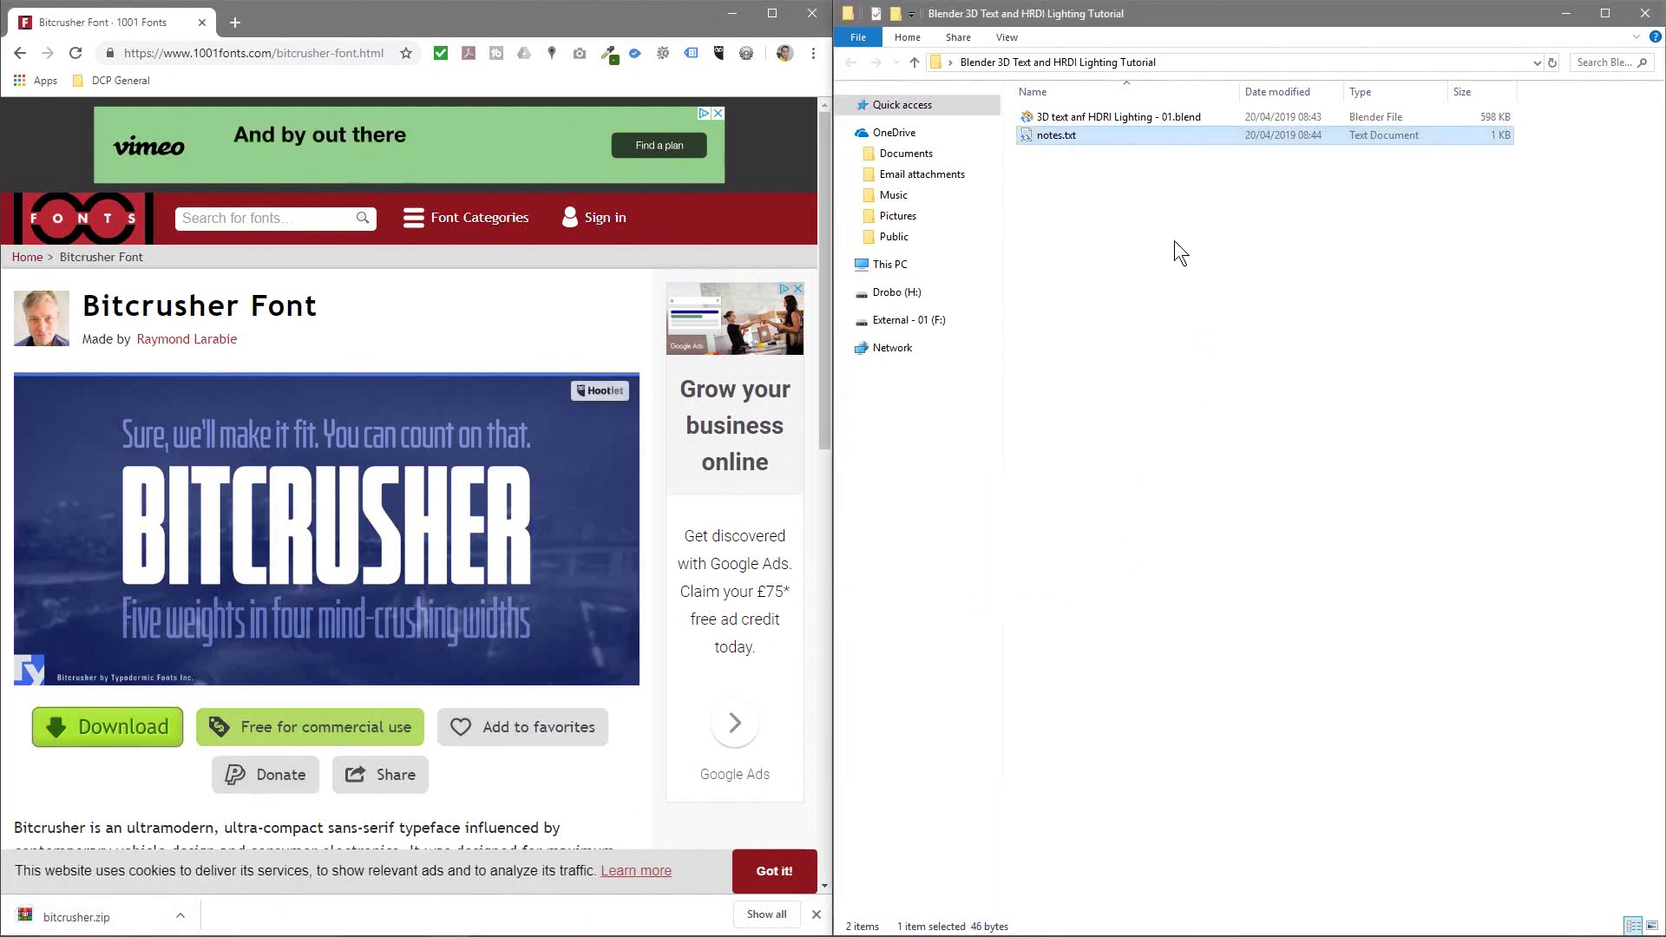
Step: Extract bitcrusher.zip into its own bitcrusher subfolder and delete the archive from the tutorial folder
right_click(1044, 159)
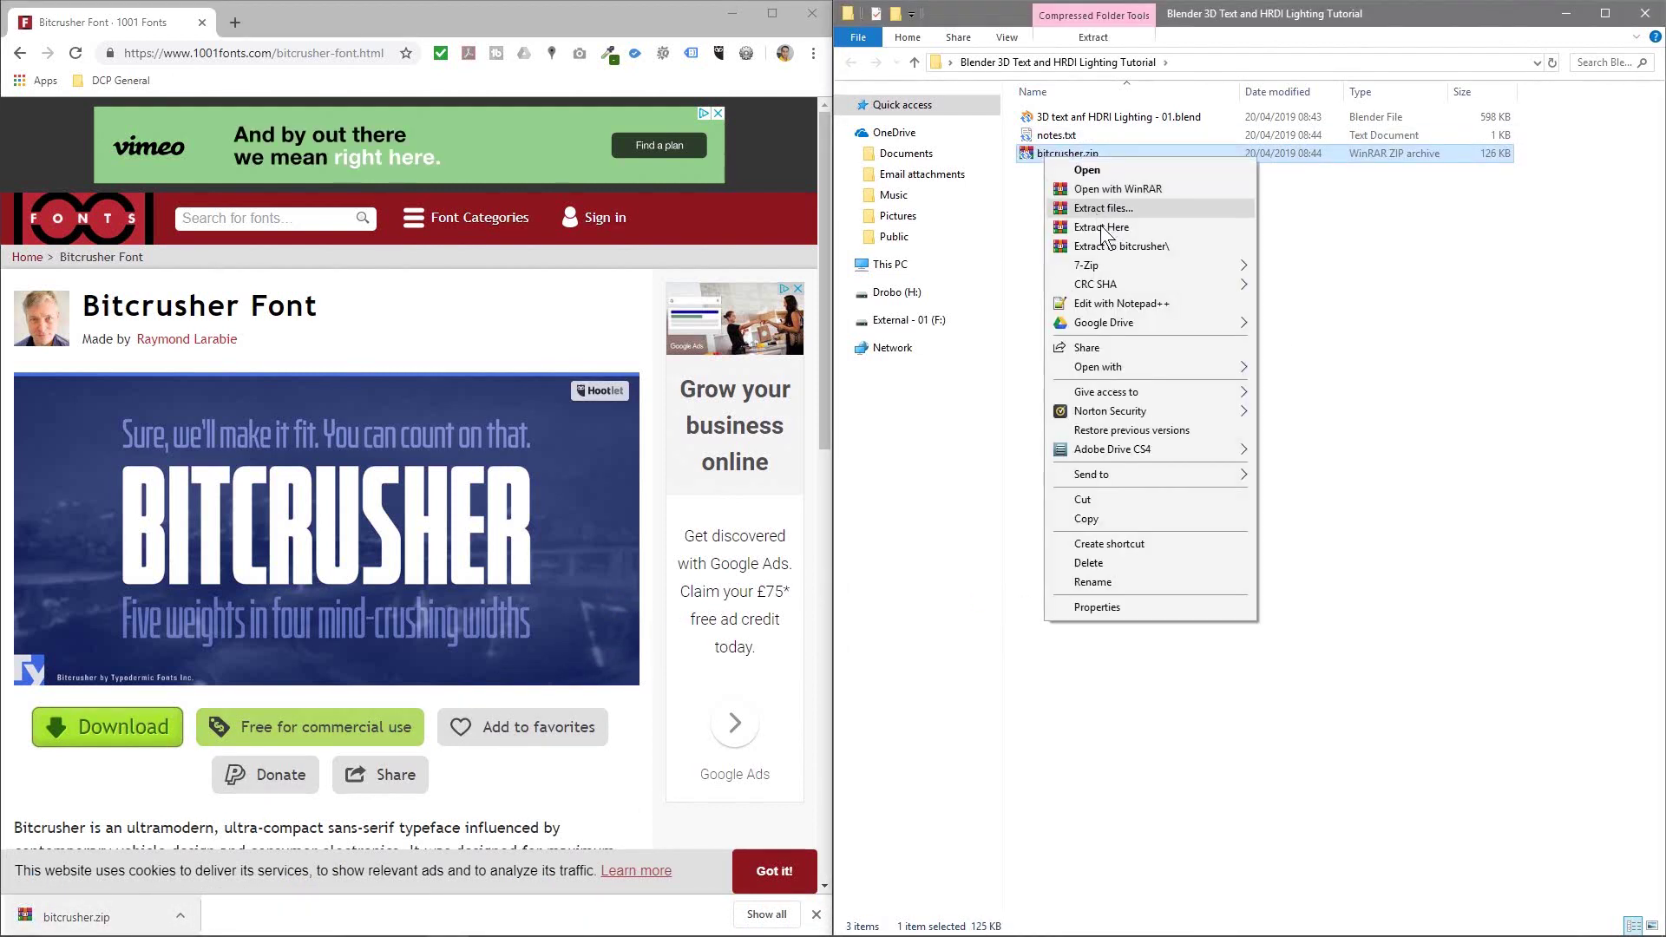
left_click(1126, 253)
left_click(1069, 153)
key("Delete")
Step: Rename the extracted bitcrusher folder as font and open it to check the TrueType font file inside
left_click(1066, 120)
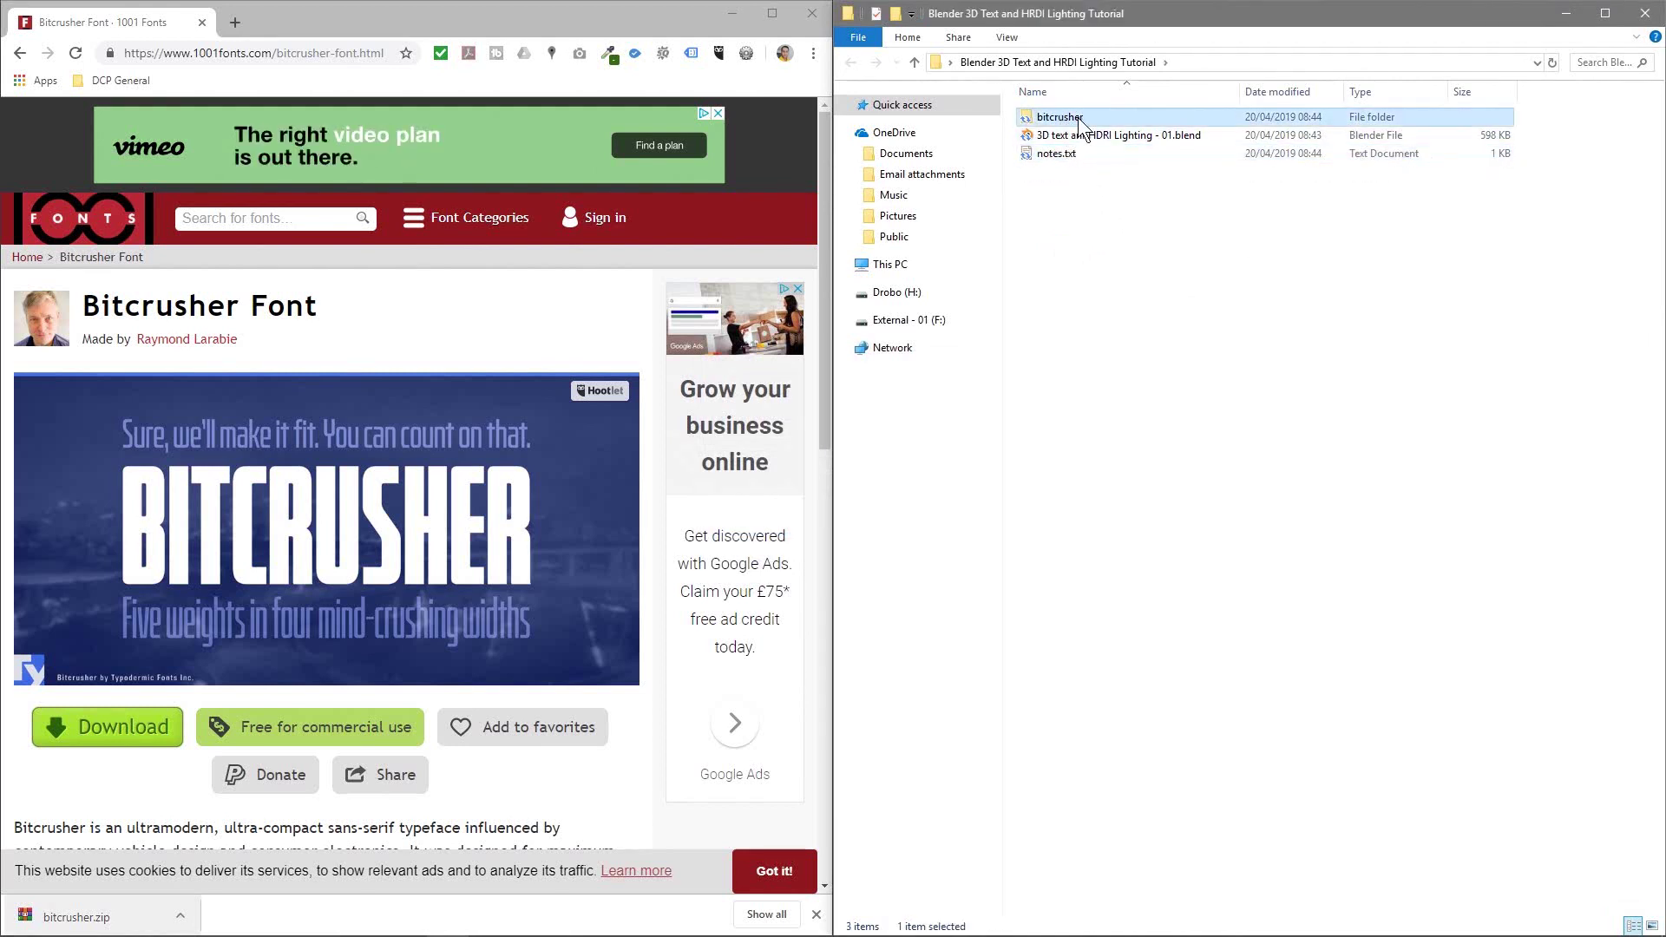
left_click(1081, 118)
type("font")
key("Return")
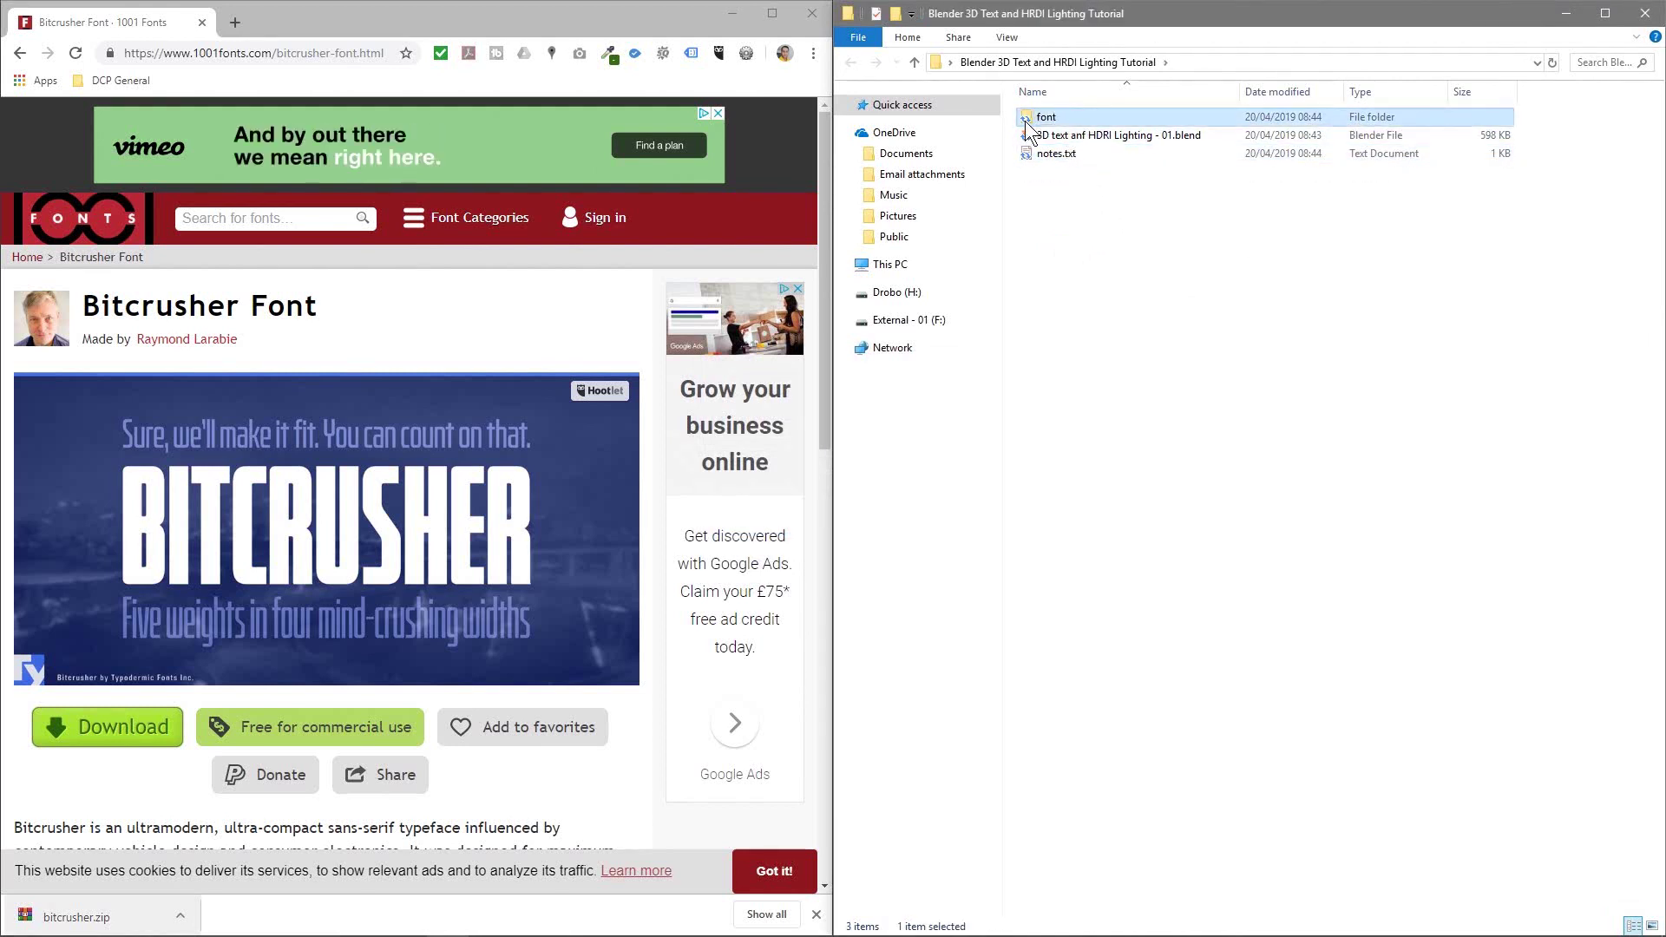
double_click(1028, 119)
left_click(1131, 118)
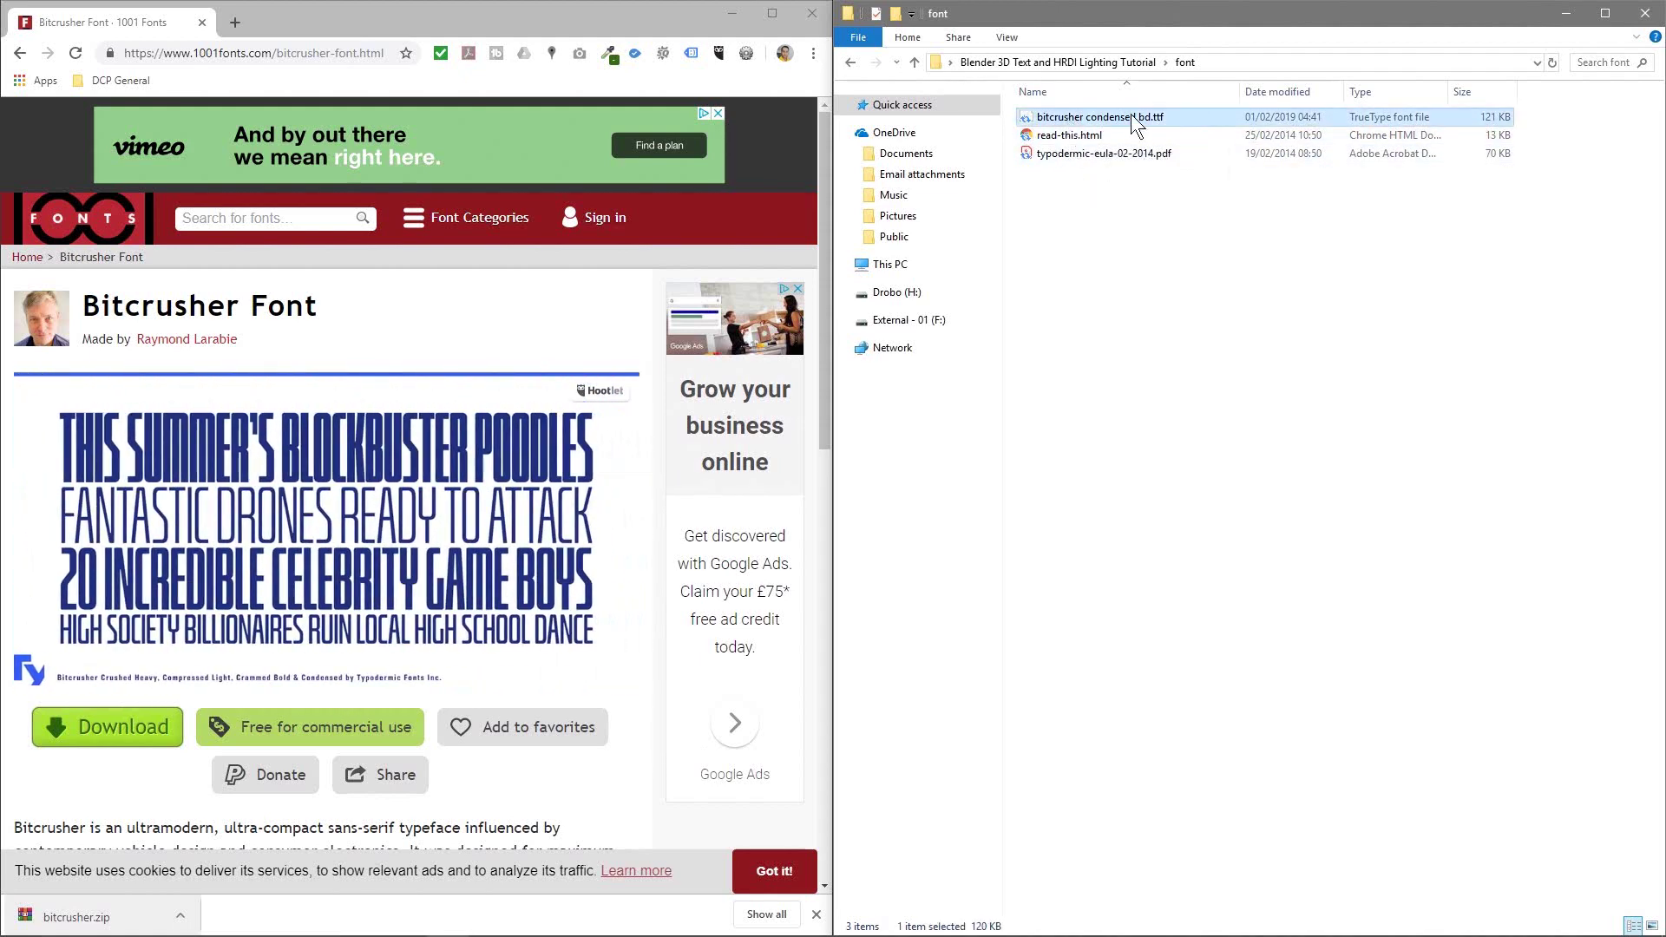
Step: Create a new folder named HDRI in the tutorial folder and open it
left_click(916, 66)
right_click(1123, 236)
mouse_move(1240, 468)
left_click(1377, 465)
type("HDRI")
key("Return")
double_click(1048, 136)
Step: Open the HDRI Haven website in the browser
left_click(288, 57)
type("hdri")
key("Return")
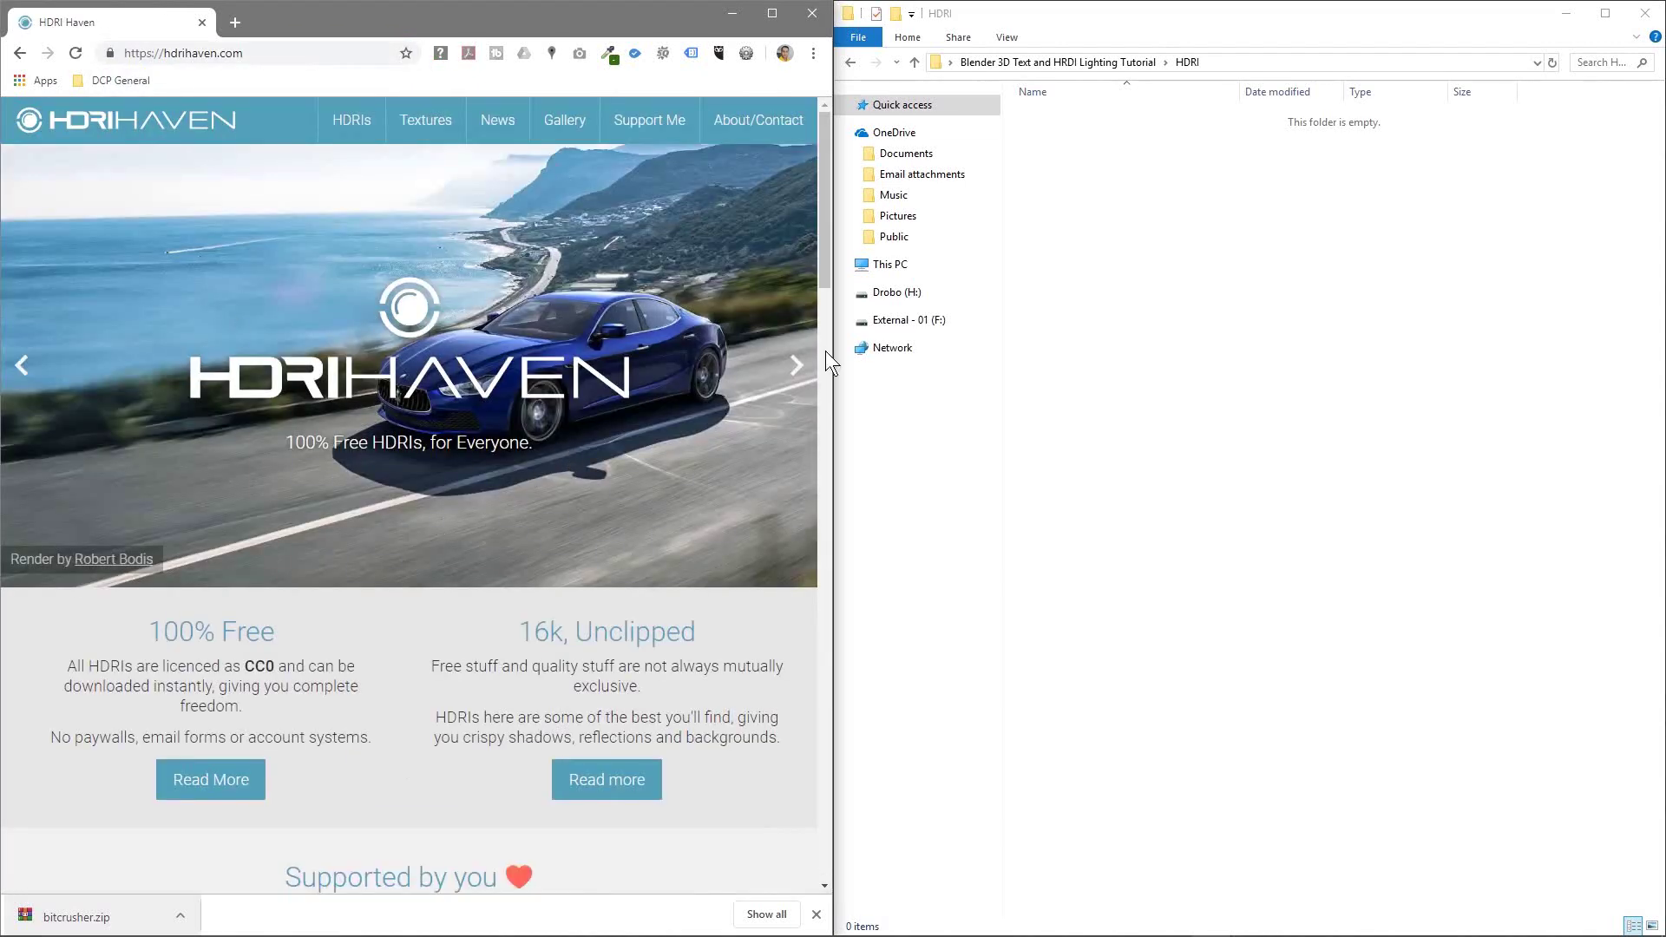
Step: Widen the browser window and open the HDRI Haven library of 200+ HDRIs from the homepage
left_click_drag(831, 351, 981, 351)
scroll(679, 489, "down", 10)
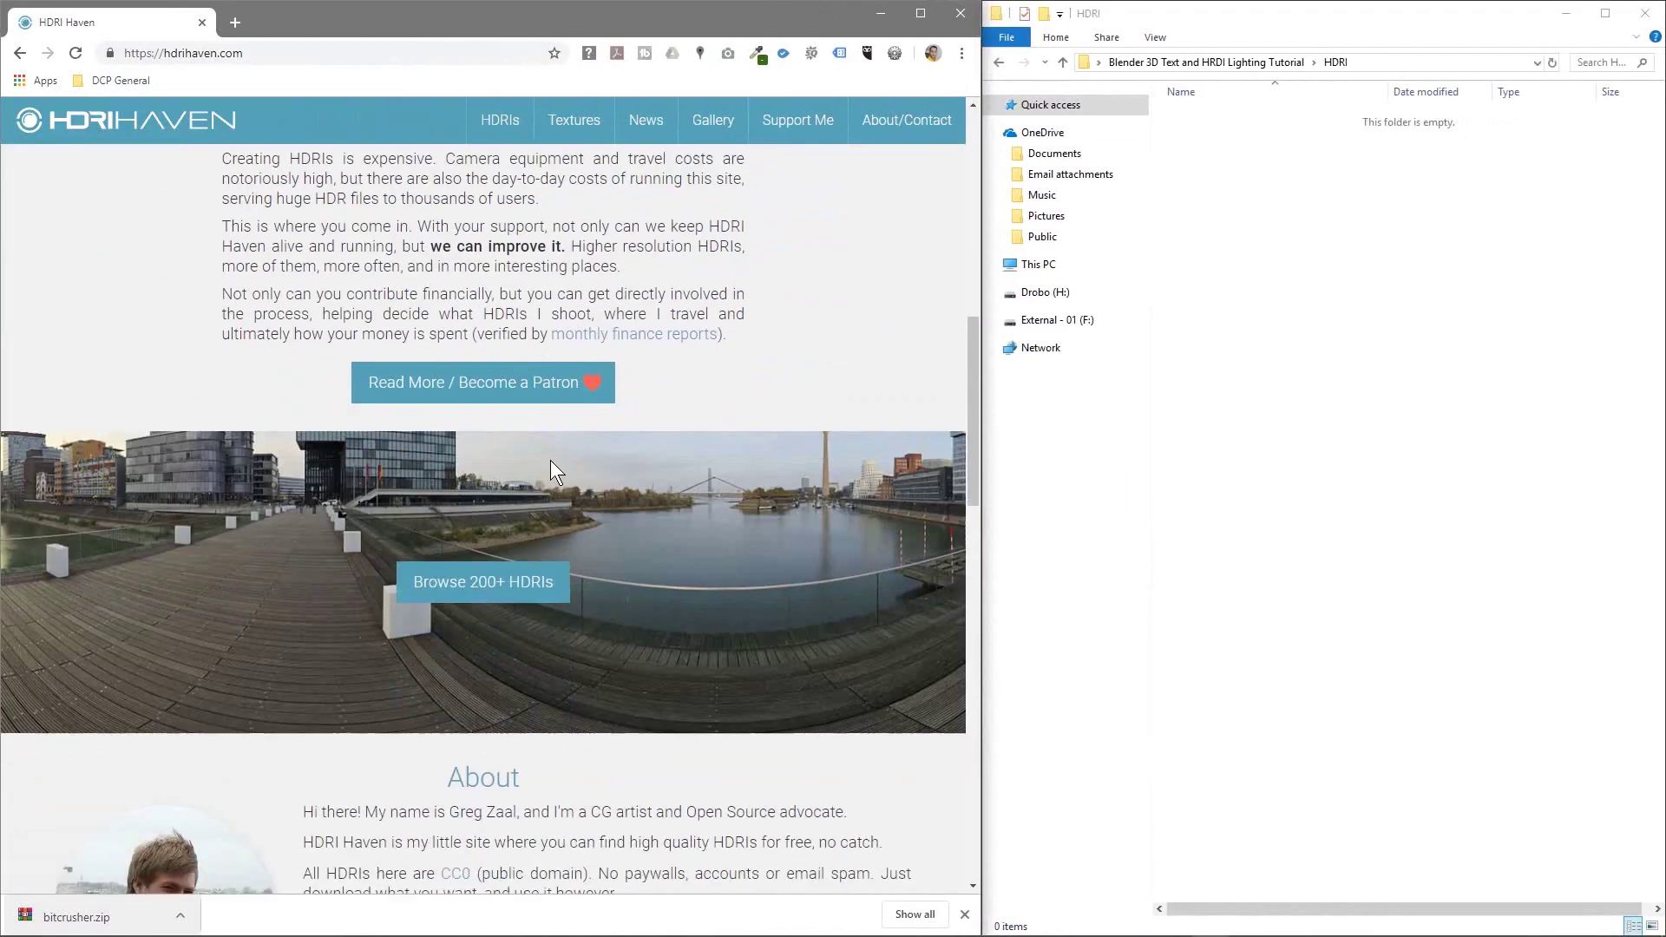
scroll(769, 676, "down", 10)
scroll(476, 354, "up", 7)
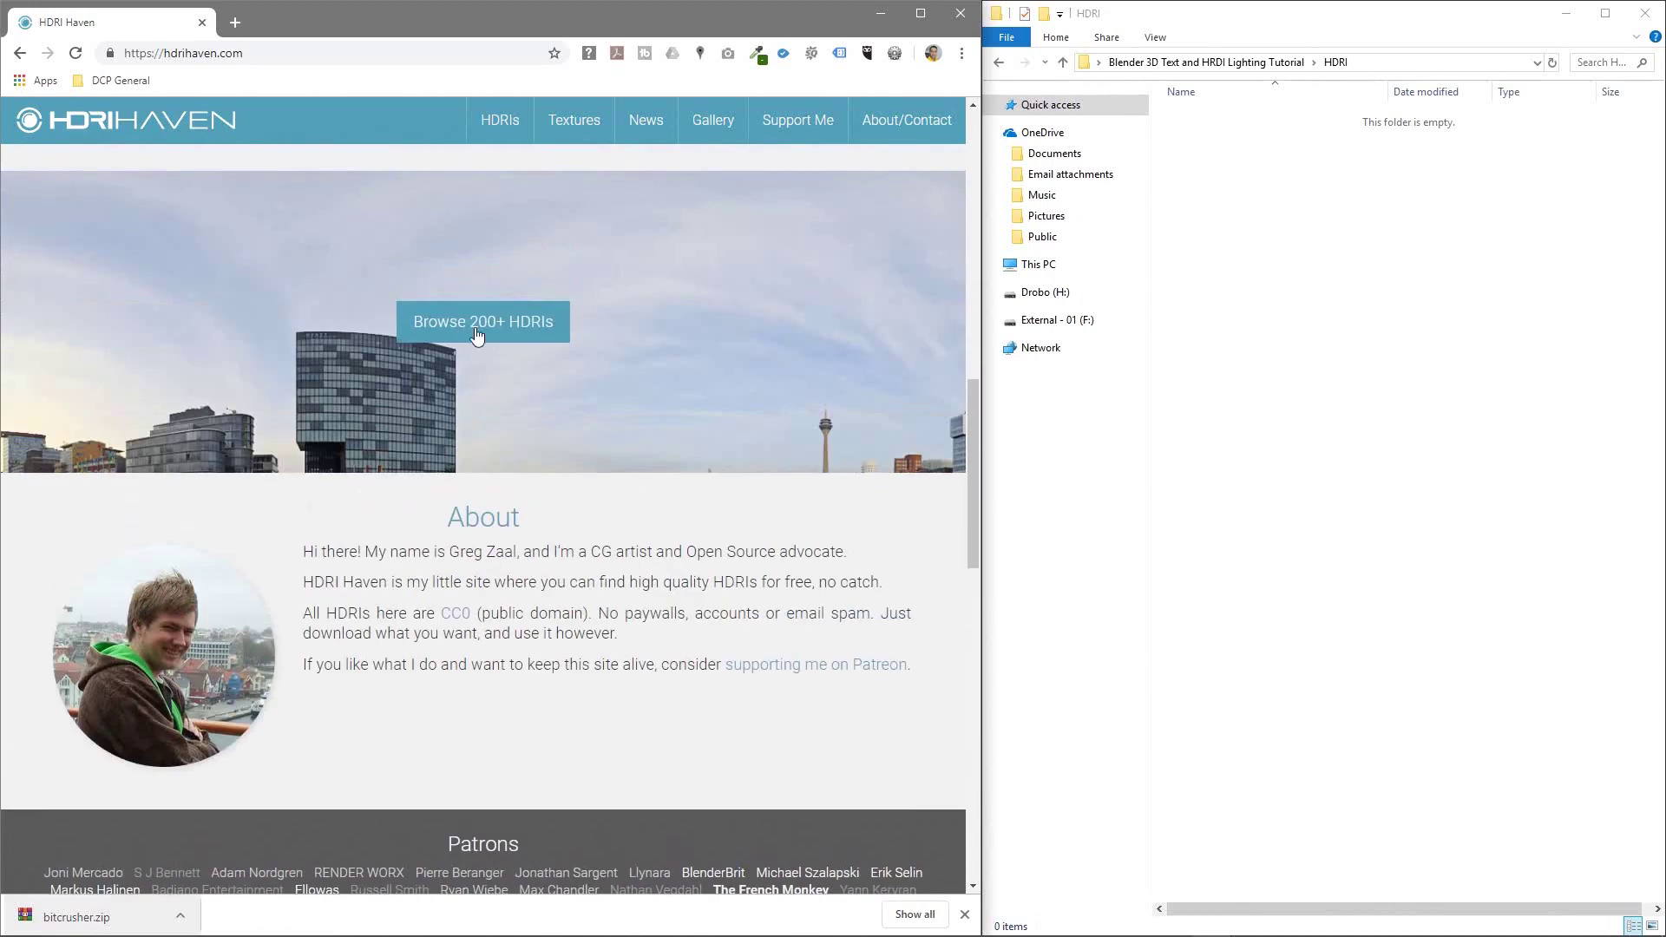
scroll(476, 345, "up", 4)
scroll(476, 345, "down", 2)
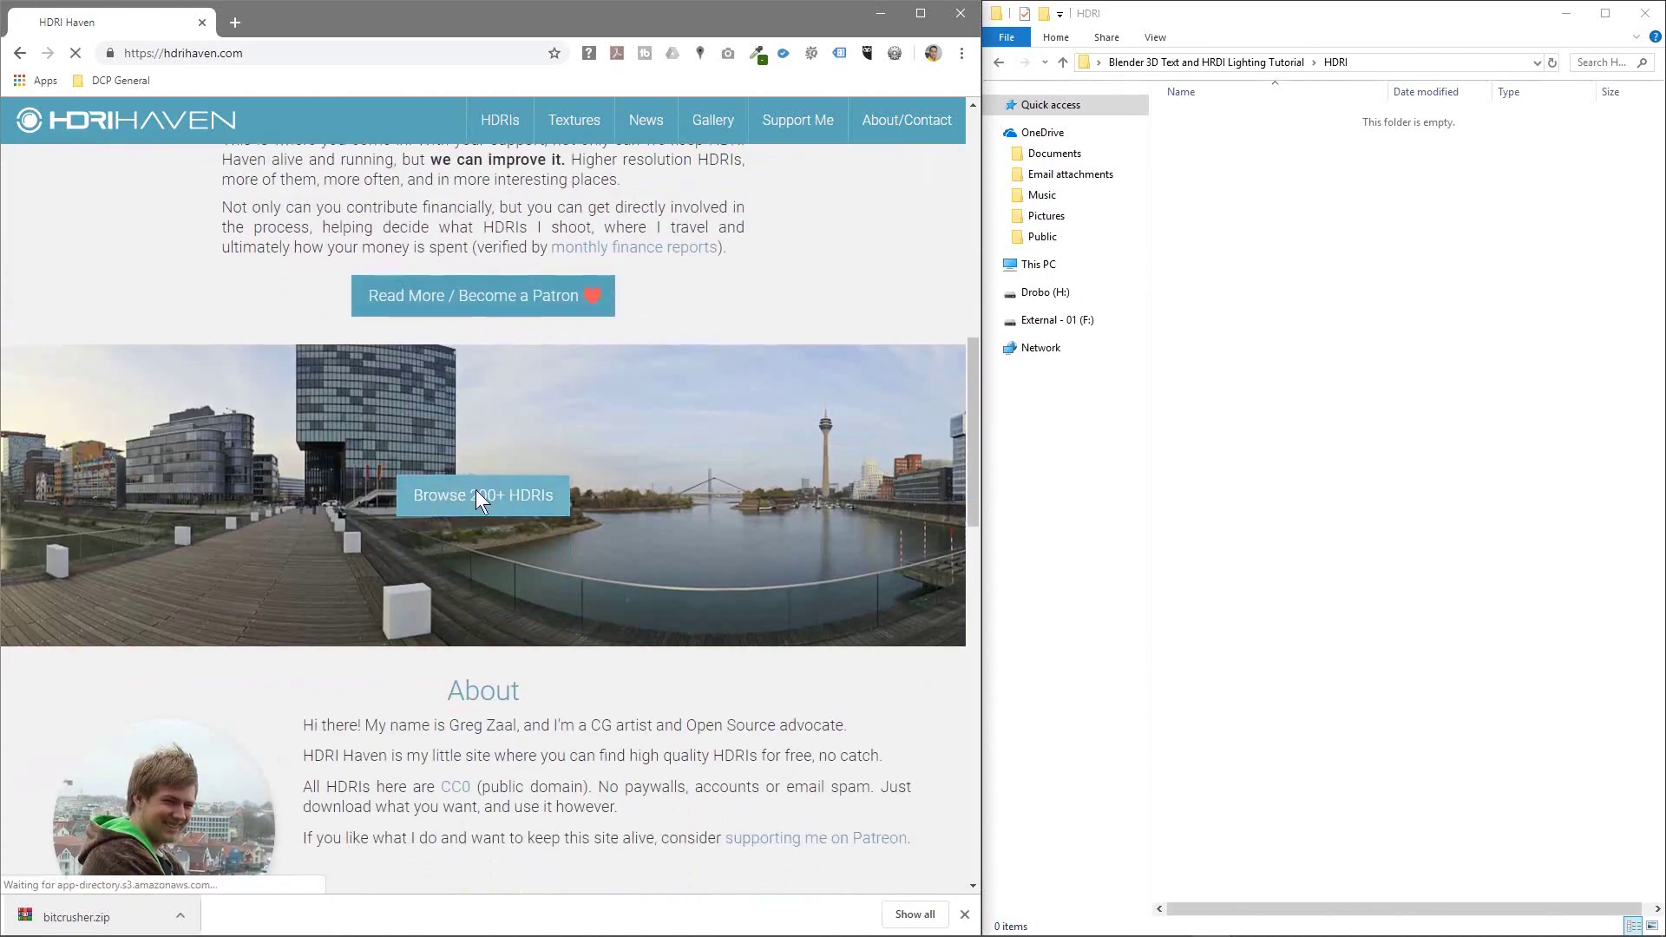
left_click(477, 497)
Step: Look through the HDRI categories and open the Night category
left_click(942, 539)
left_click(942, 539)
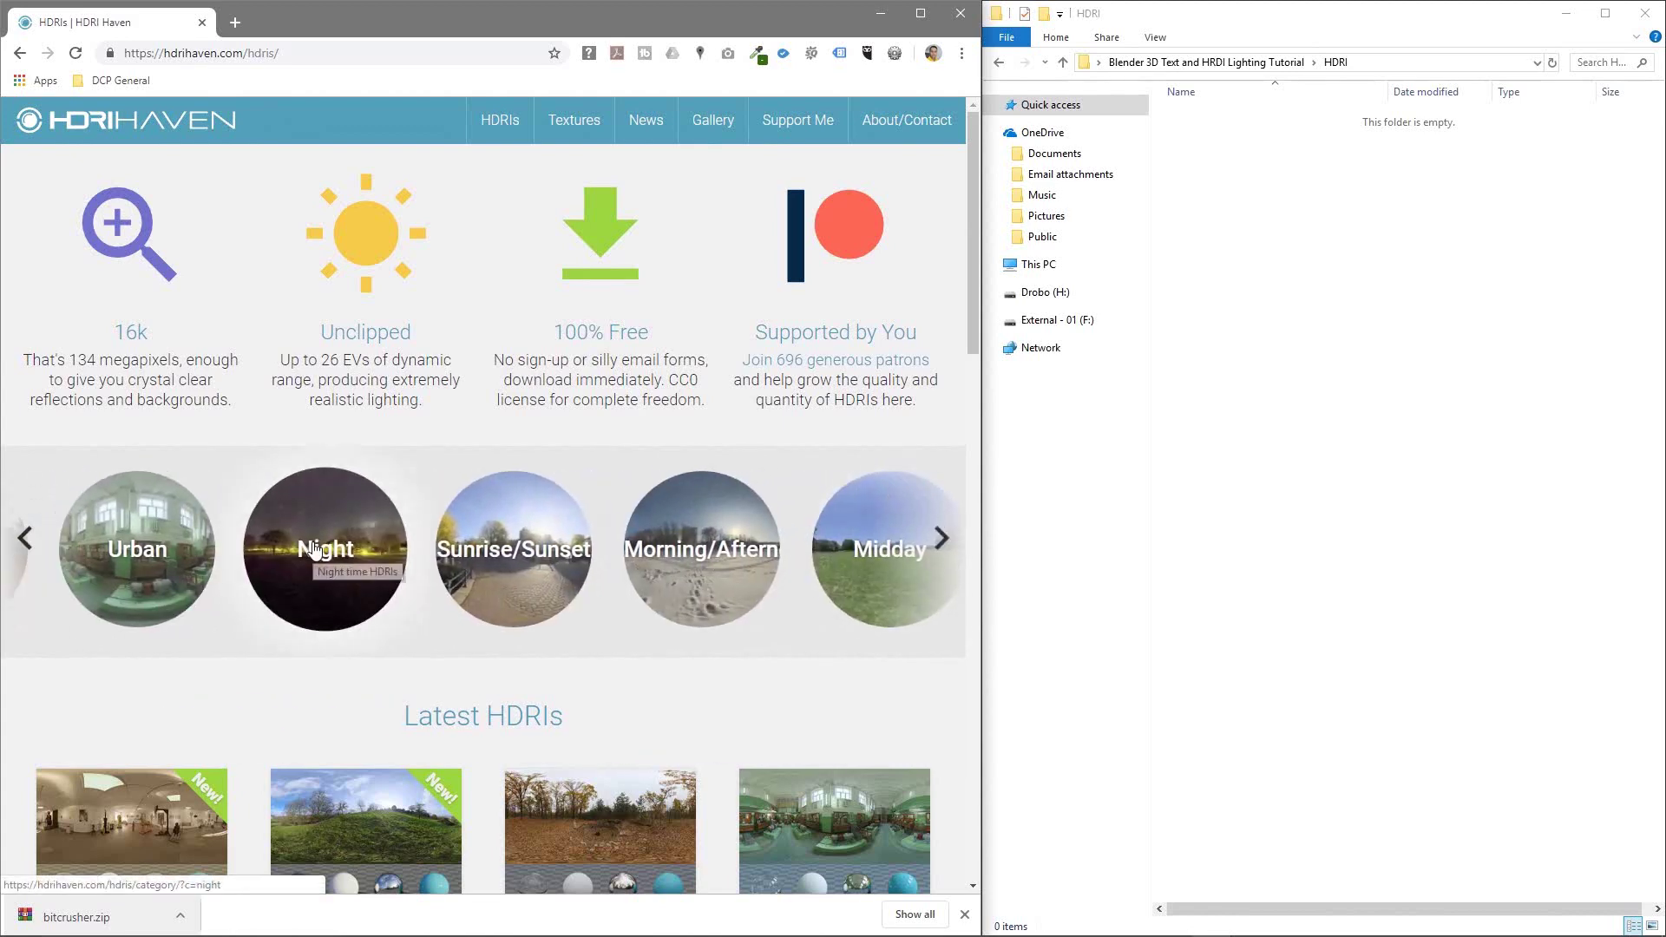
scroll(312, 548, "down", 5)
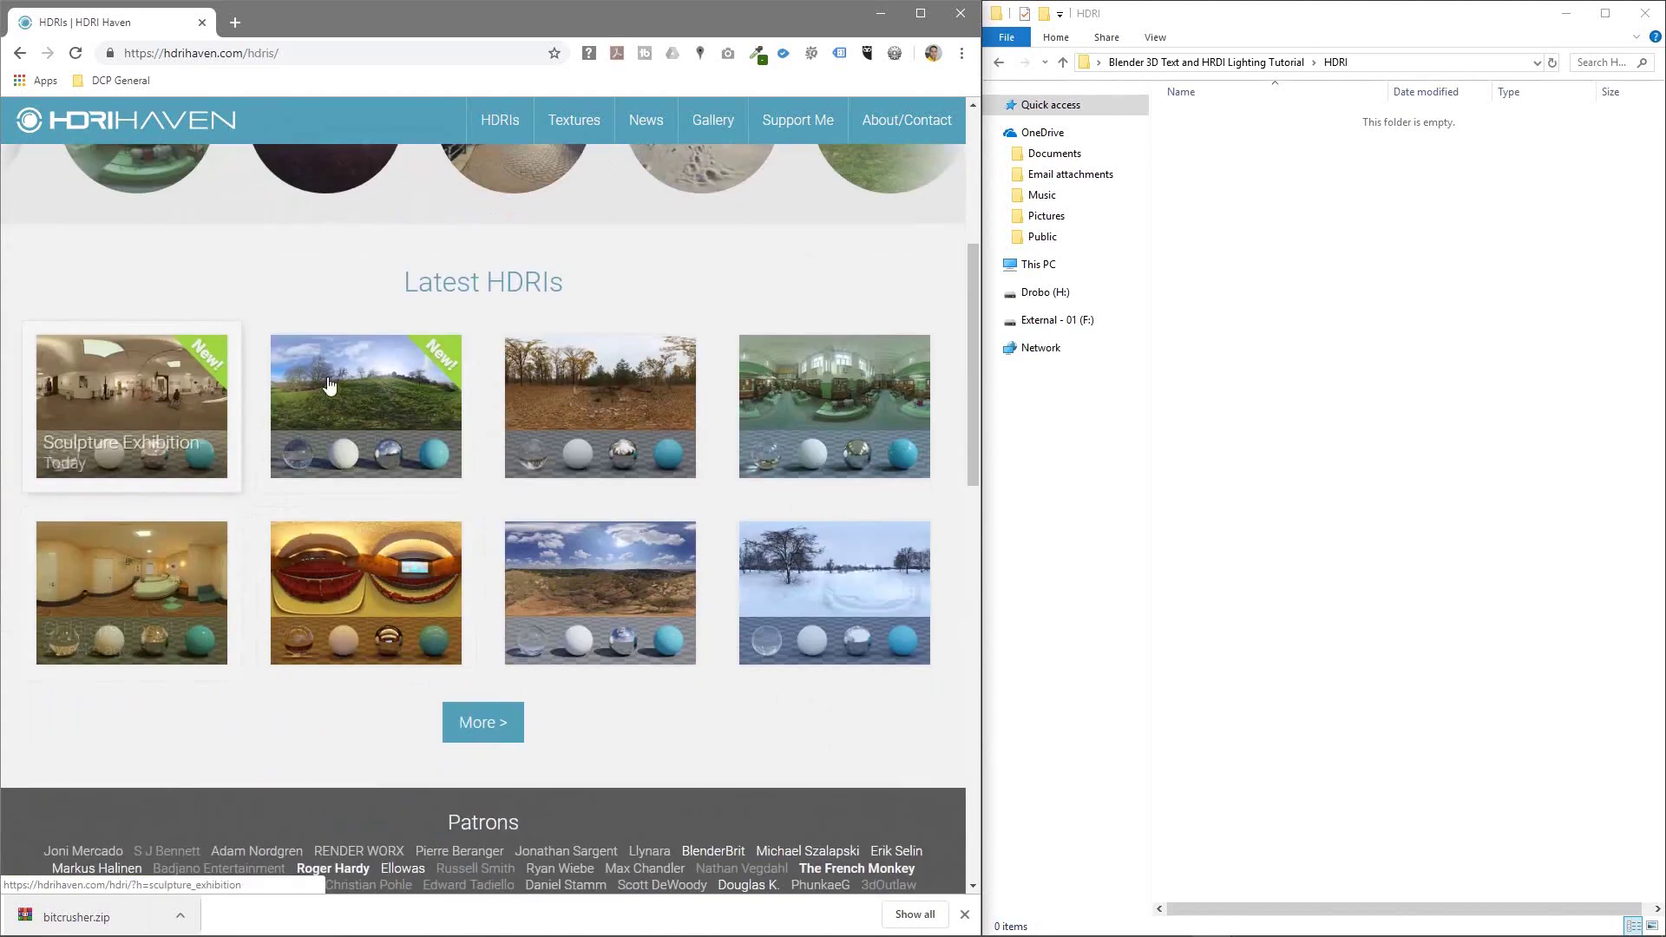
scroll(476, 460, "up", 2)
scroll(477, 460, "up", 1)
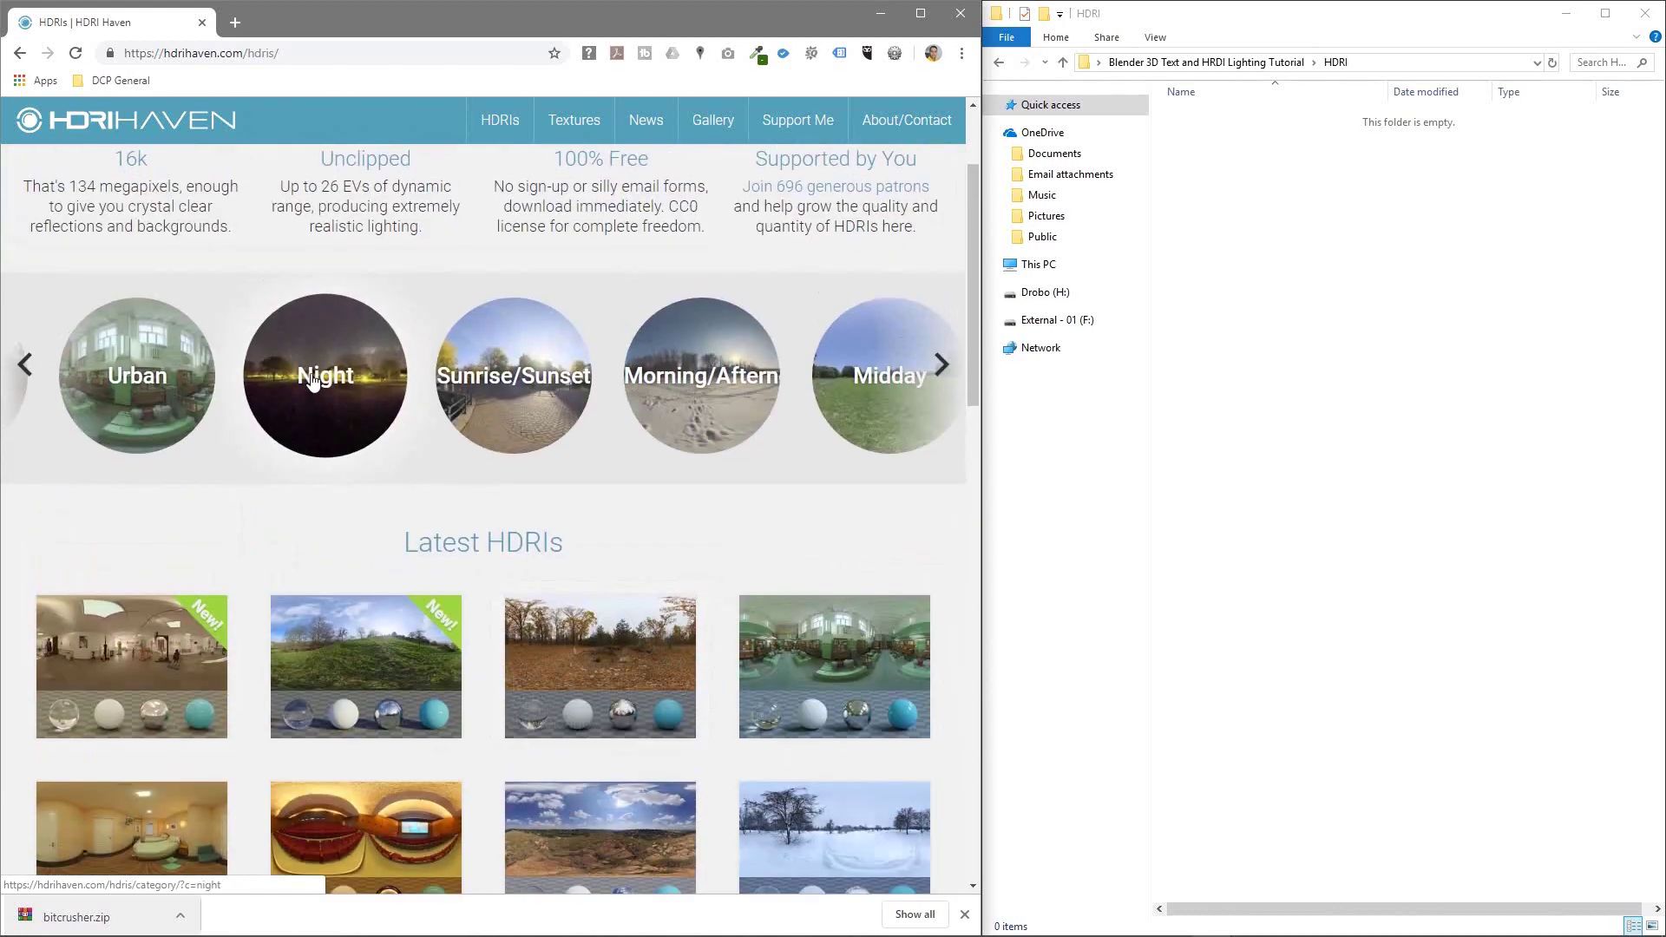
left_click(321, 375)
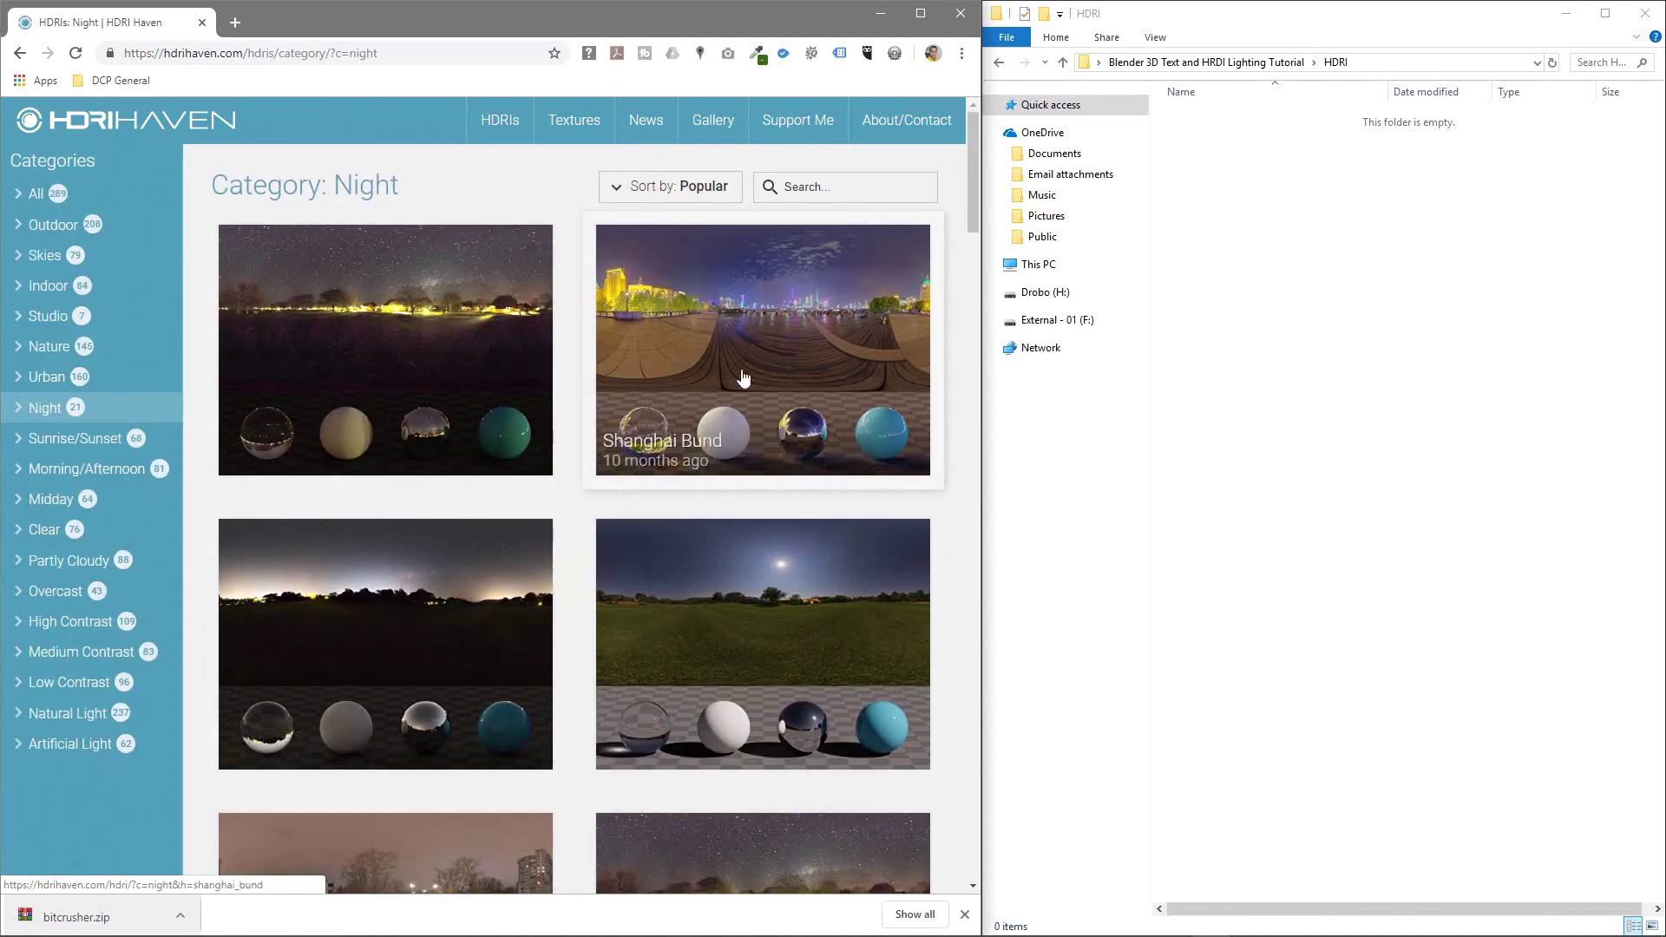
Step: Open the Shanghai Bund HDRI and download its 4k HDR version
left_click(726, 340)
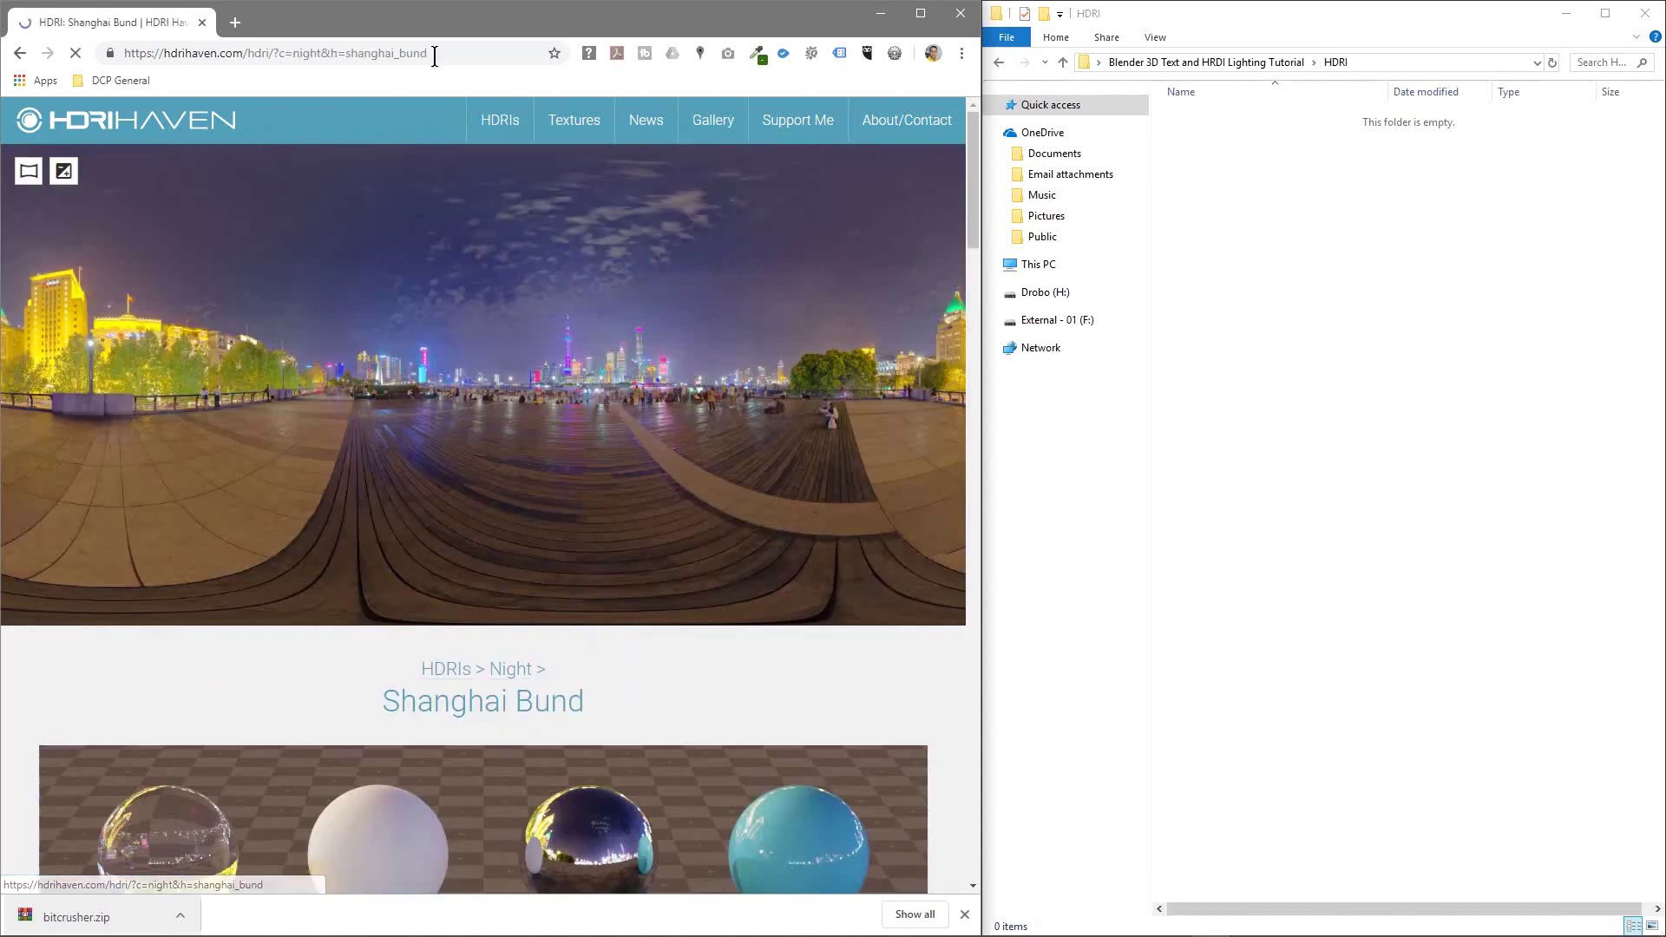
left_click(390, 52)
key("alt+Tab")
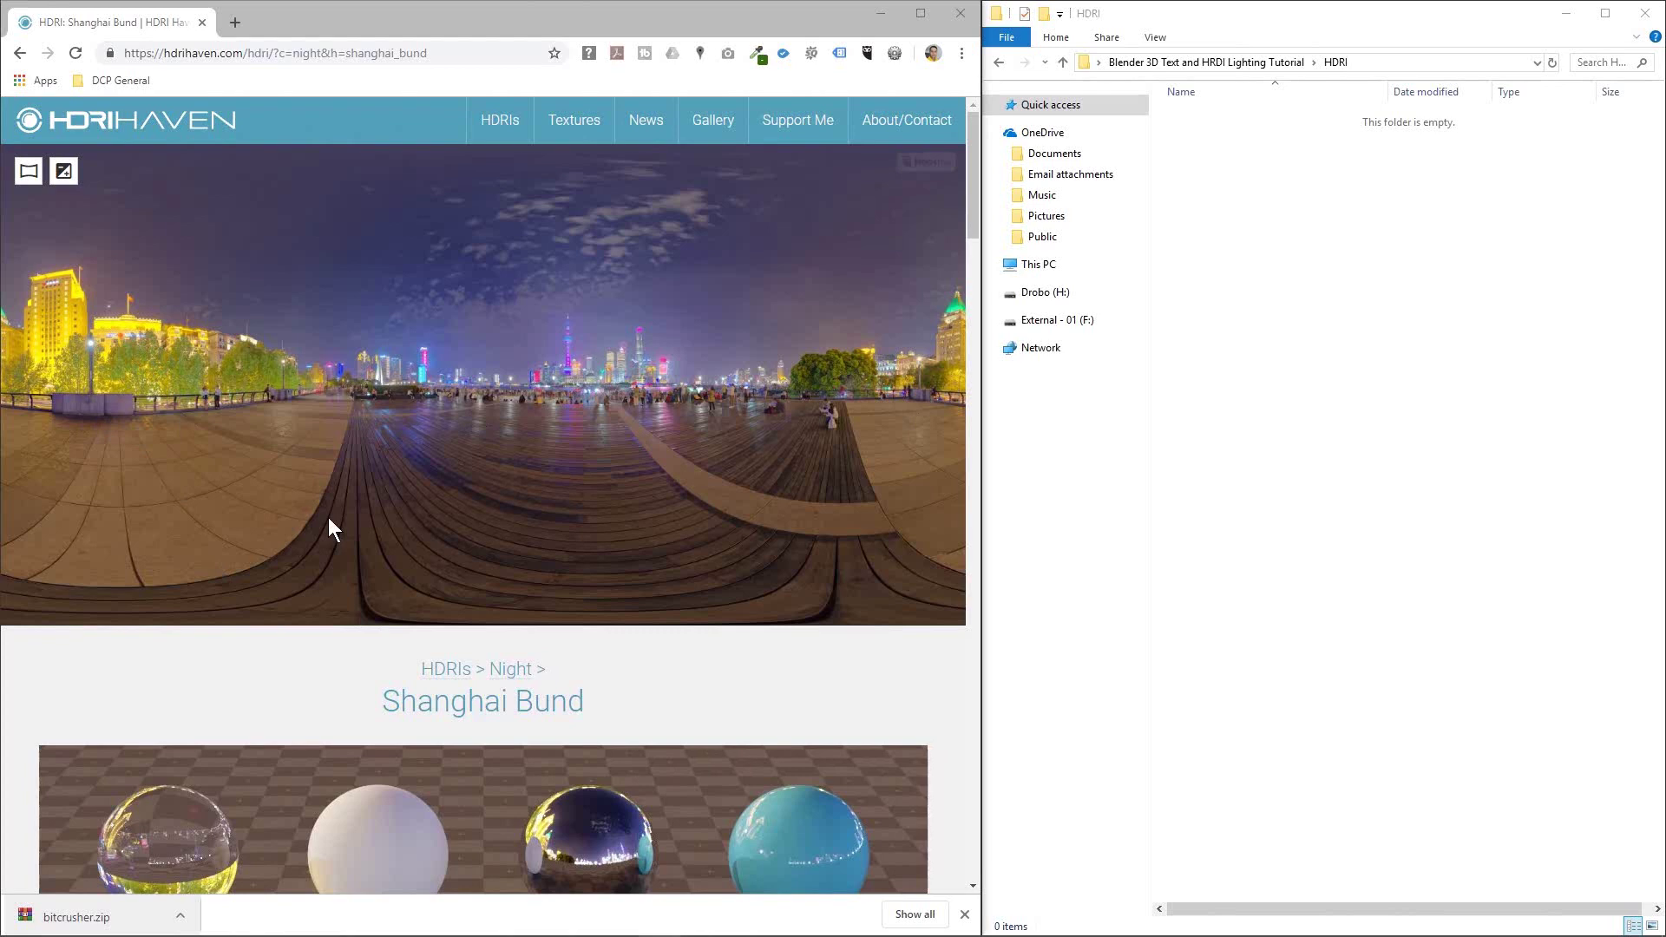
scroll(347, 555, "down", 7)
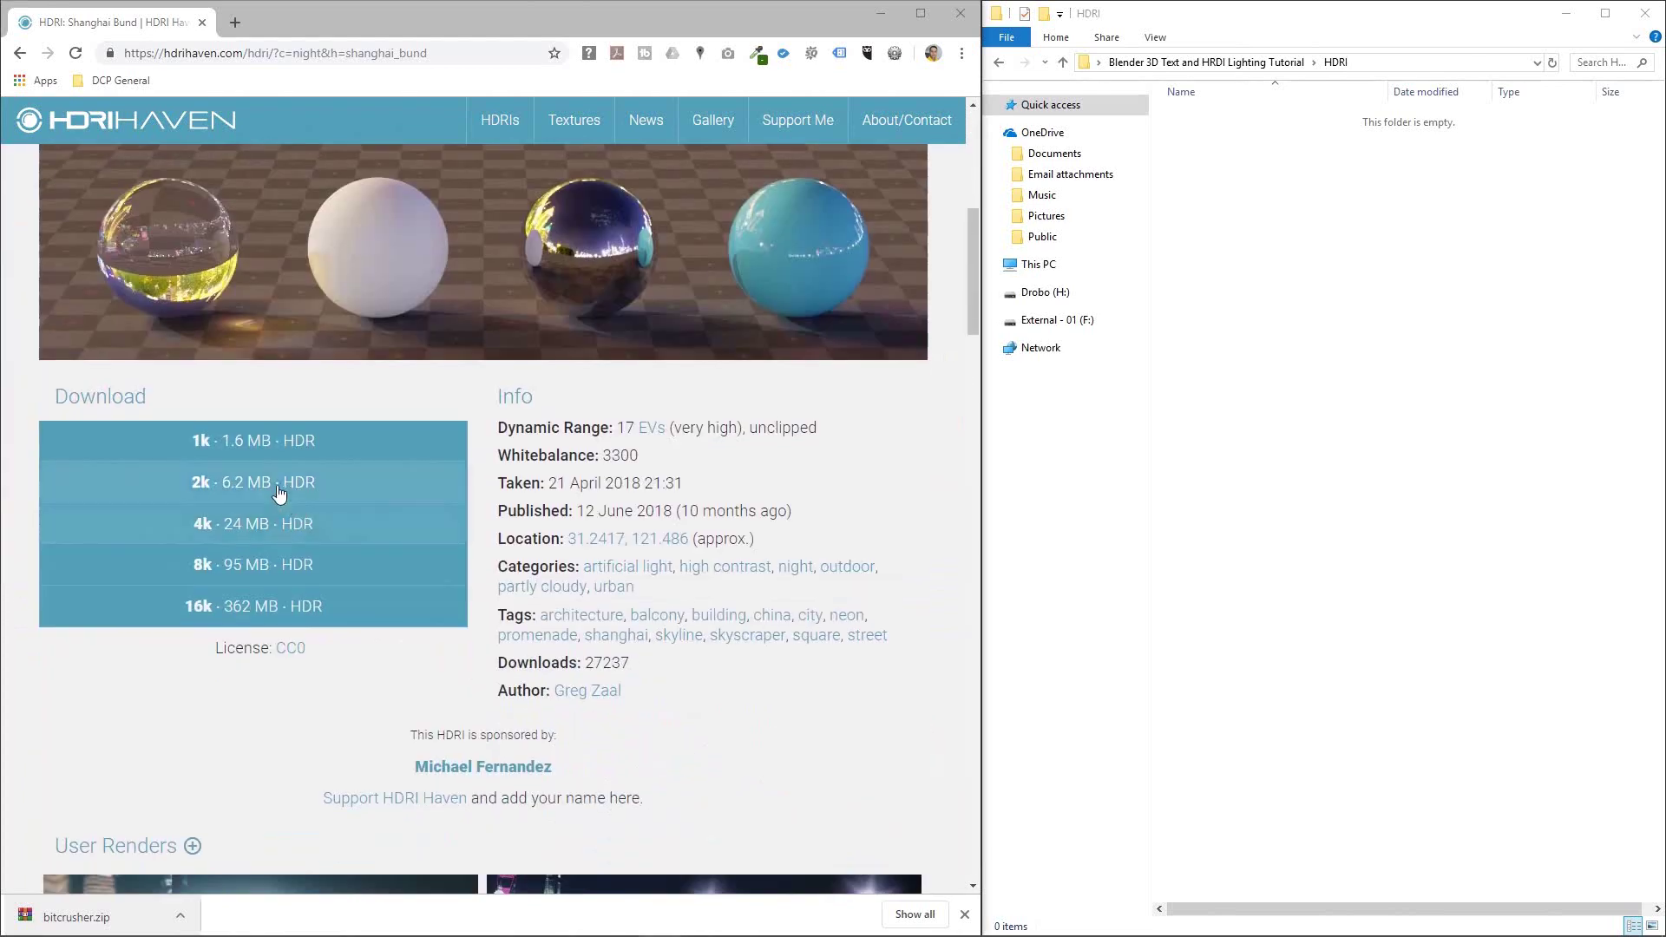
left_click(237, 523)
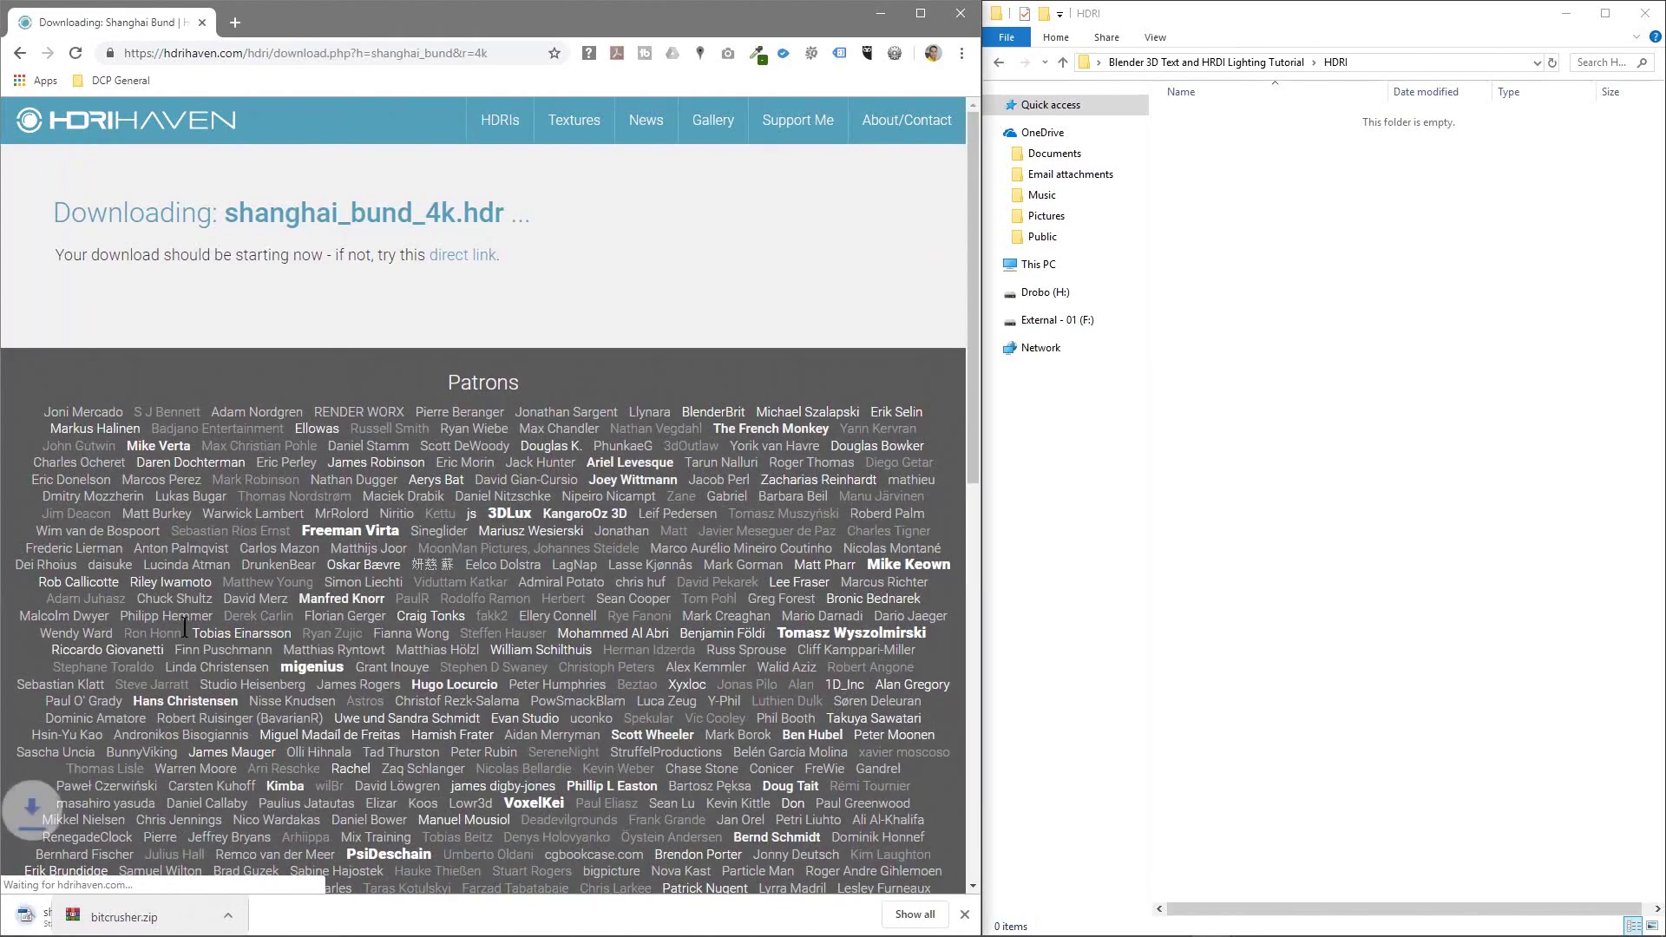
Step: Return to the HDRIs overview page and open the full list of all HDRIs
left_click(13, 54)
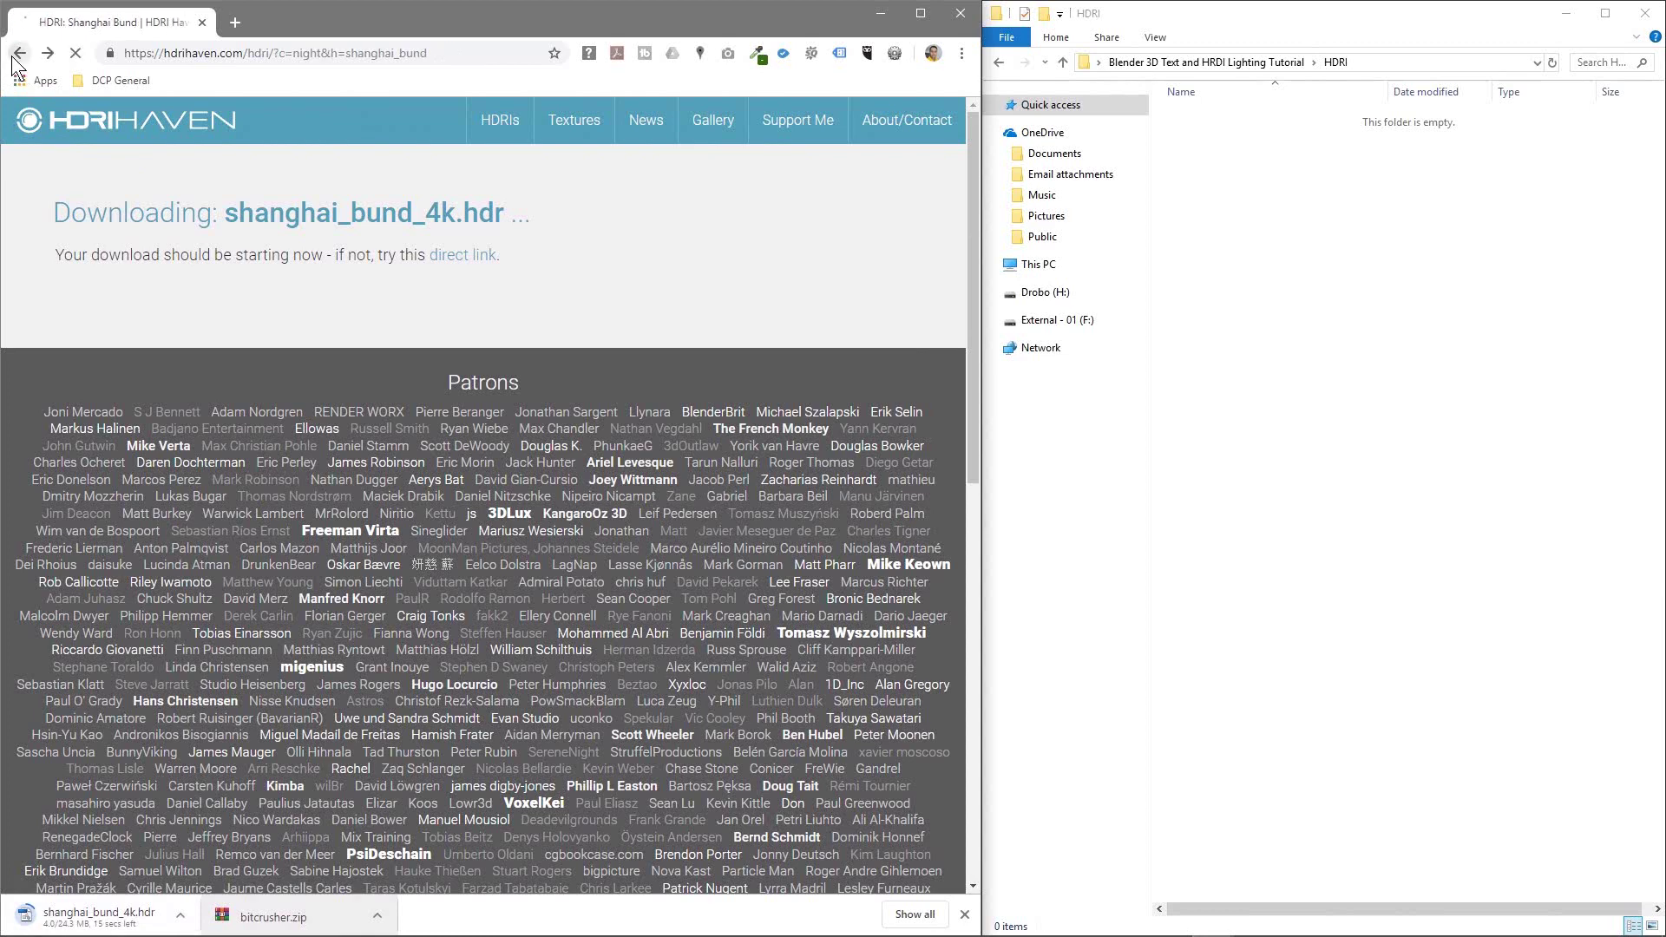
left_click(14, 55)
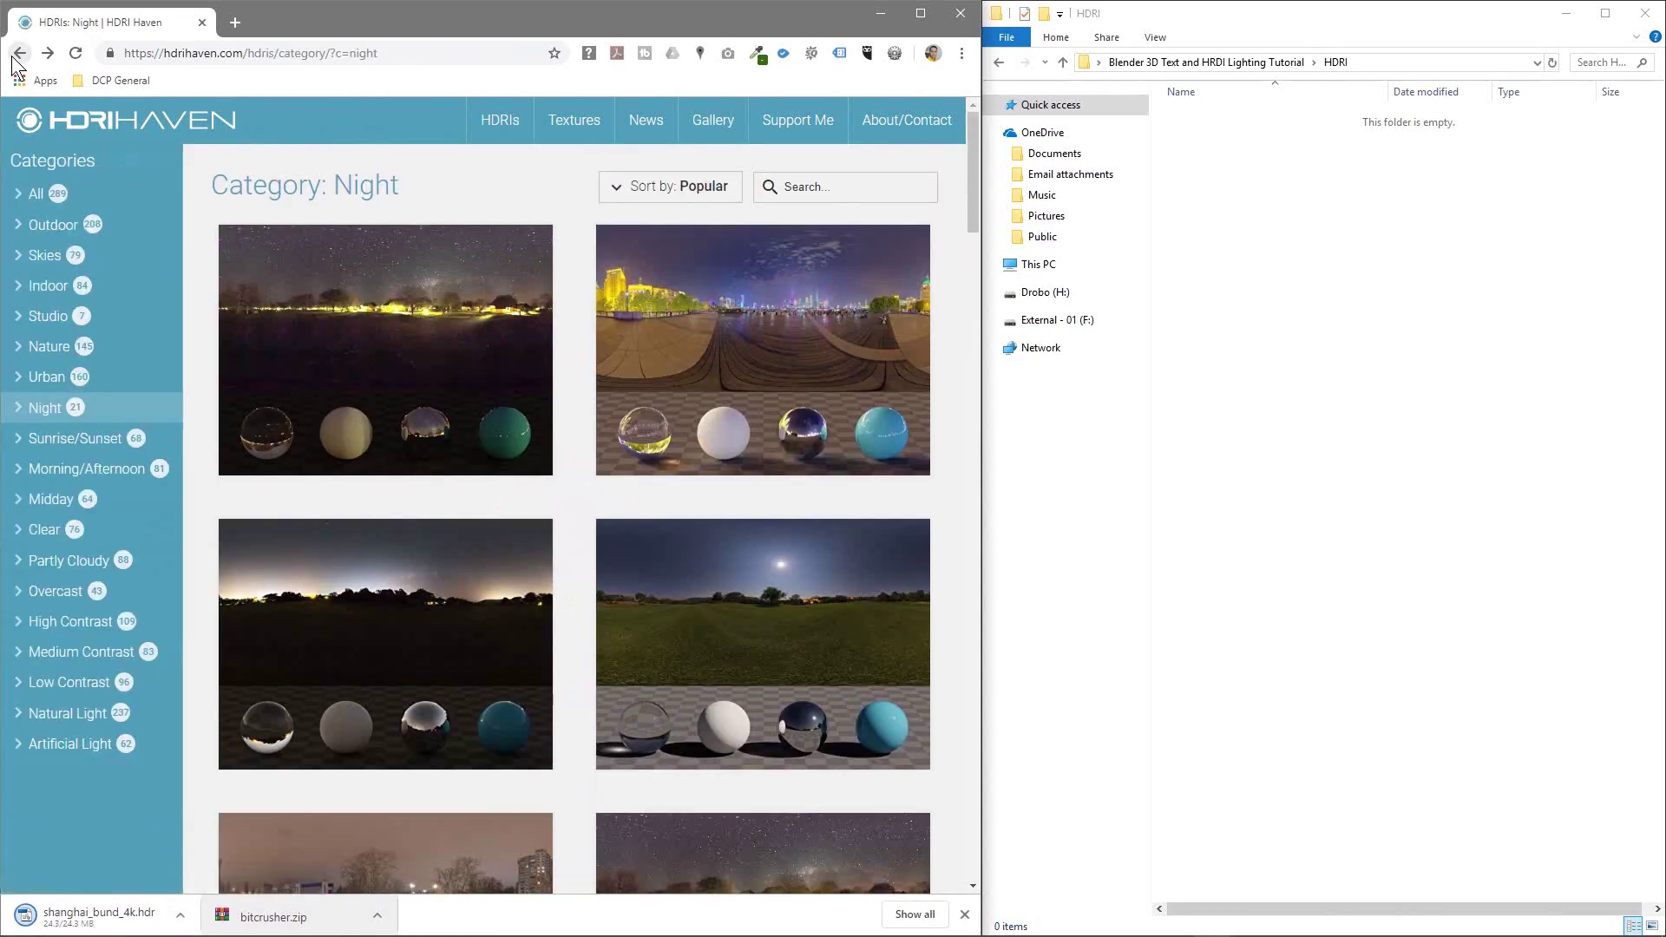
left_click(13, 55)
scroll(552, 575, "down", 3)
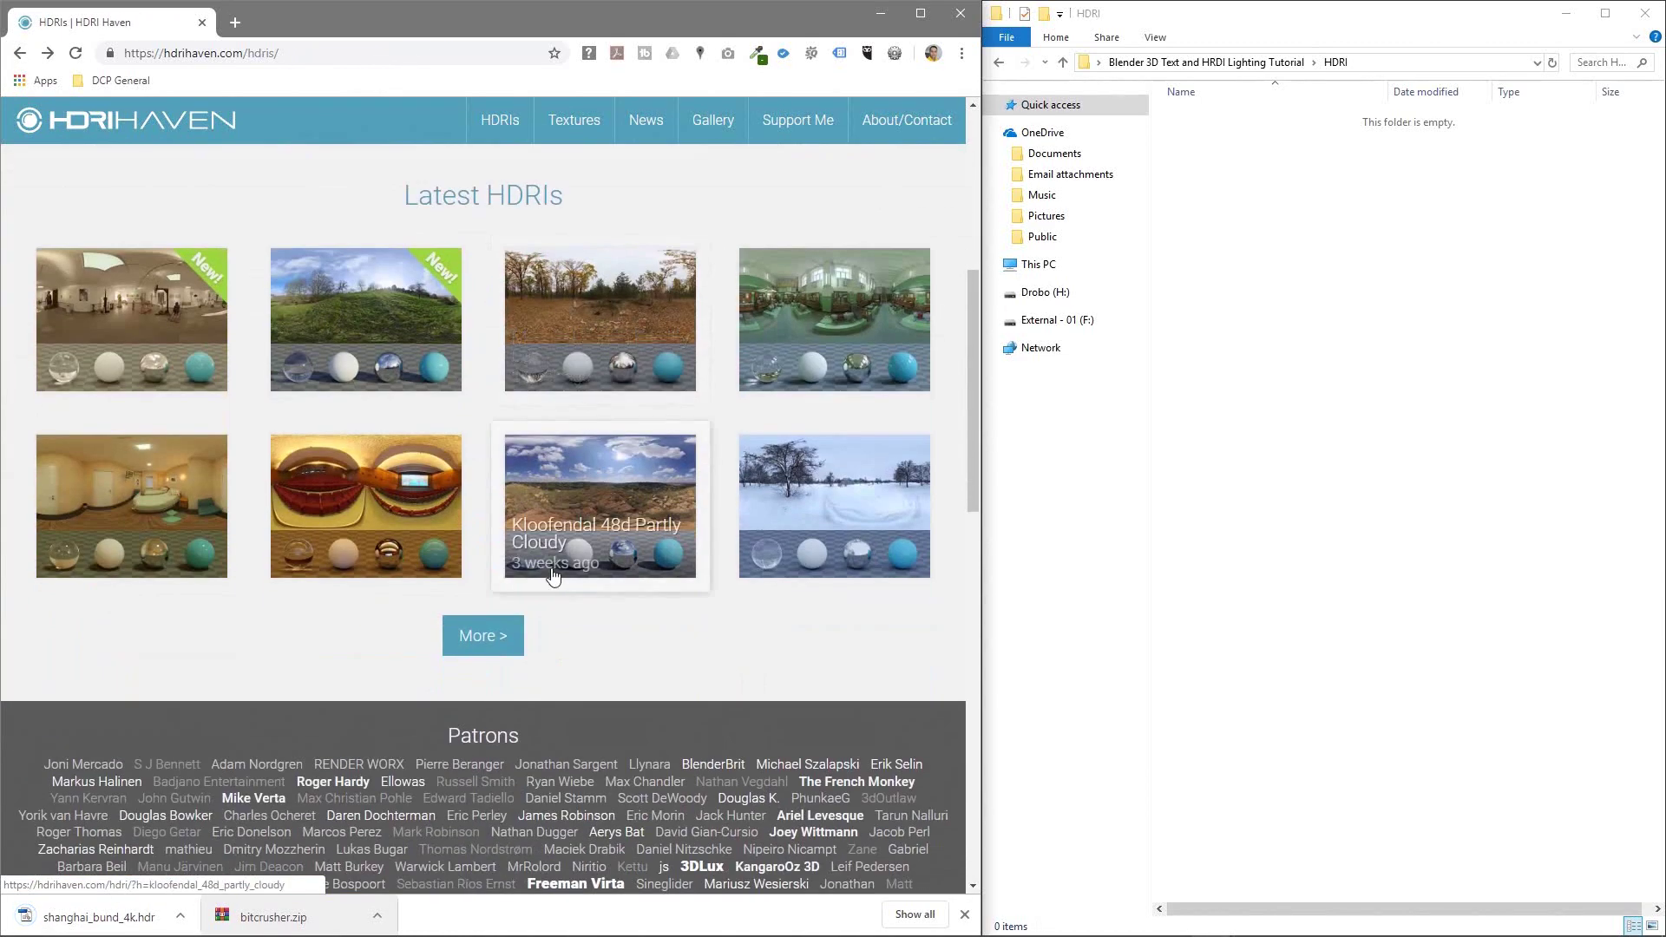
left_click(486, 649)
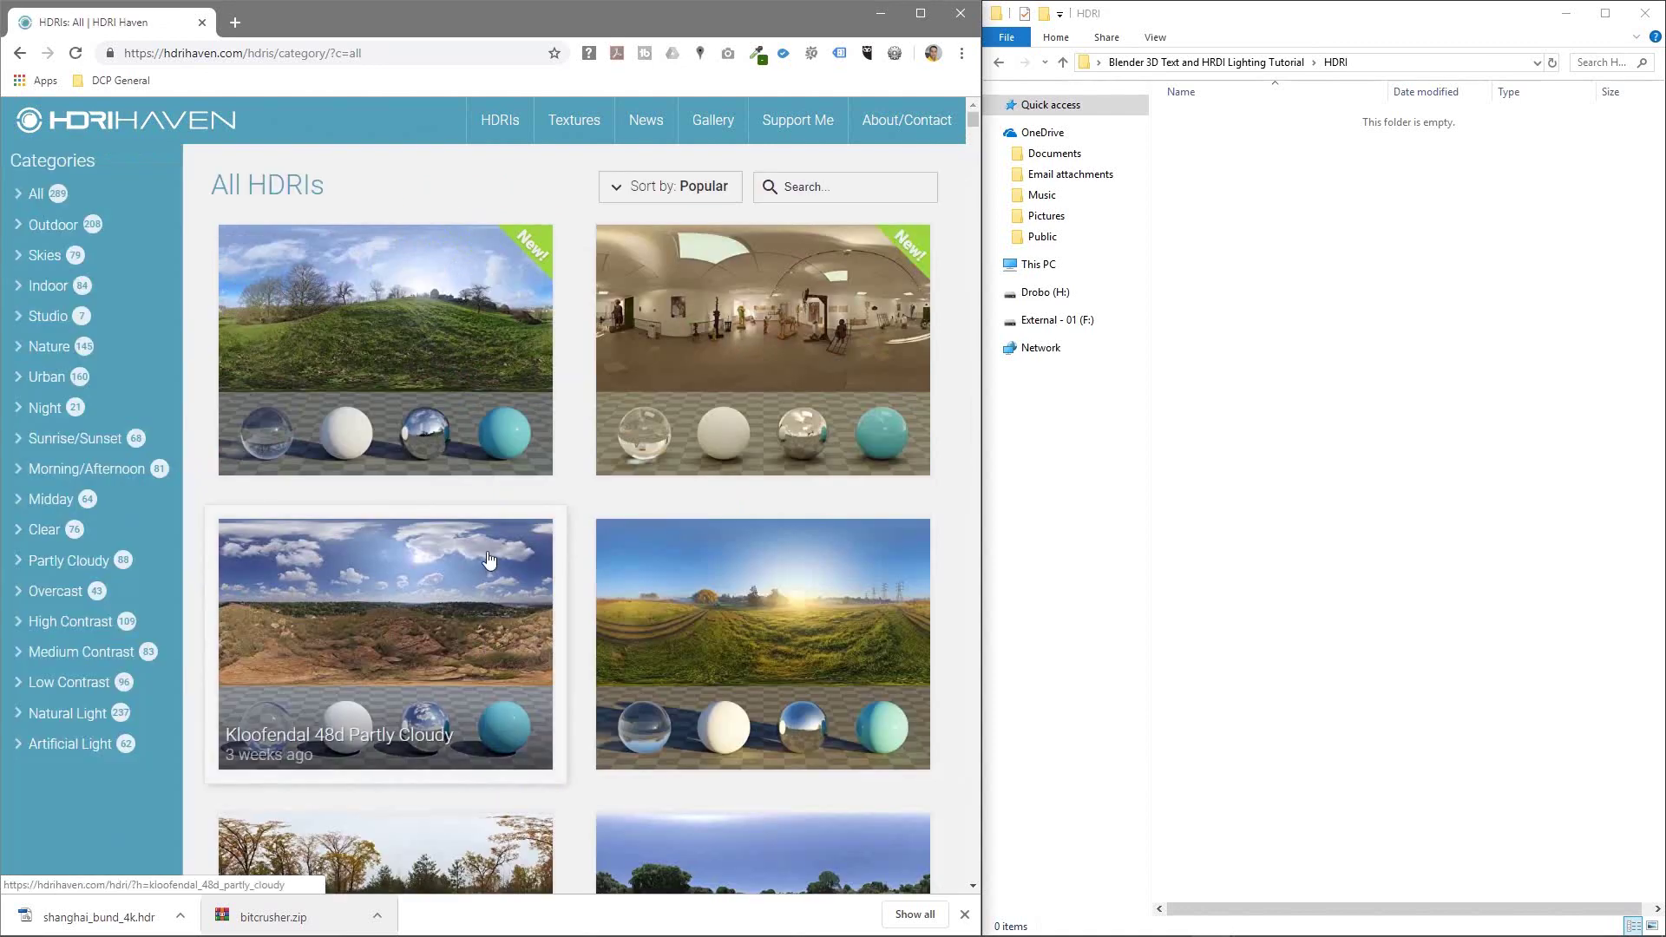
Step: Find the Vintage Measuring Lab HDRI in the list and download its 4k HDR version
scroll(483, 557, "down", 7)
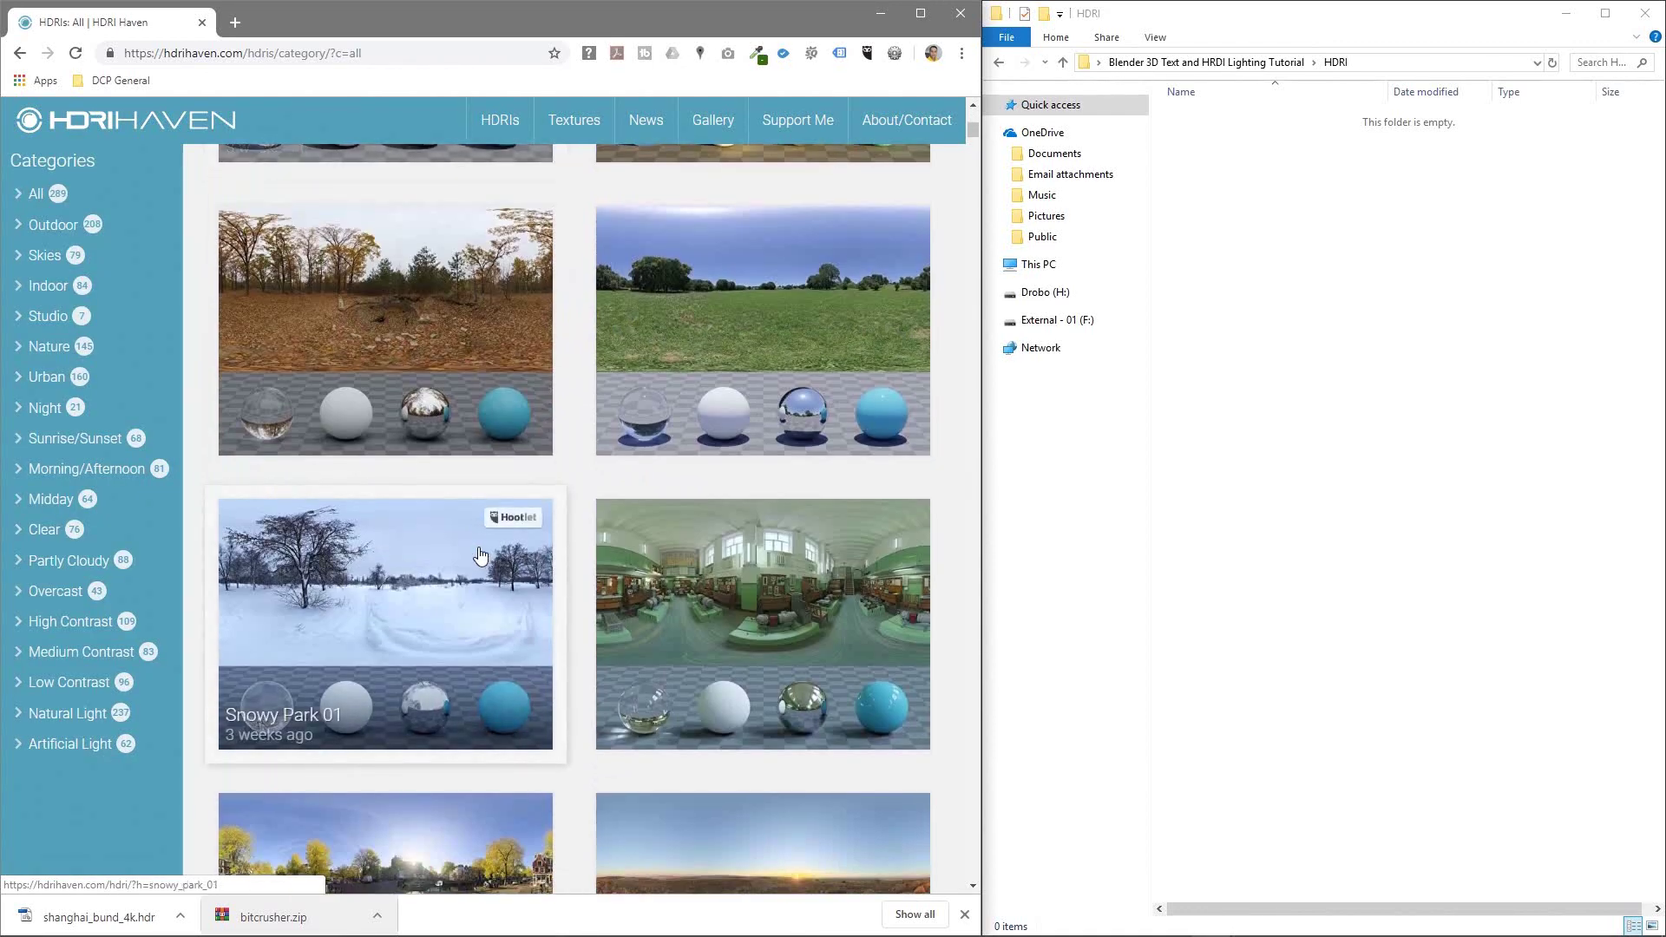
scroll(483, 552, "down", 1)
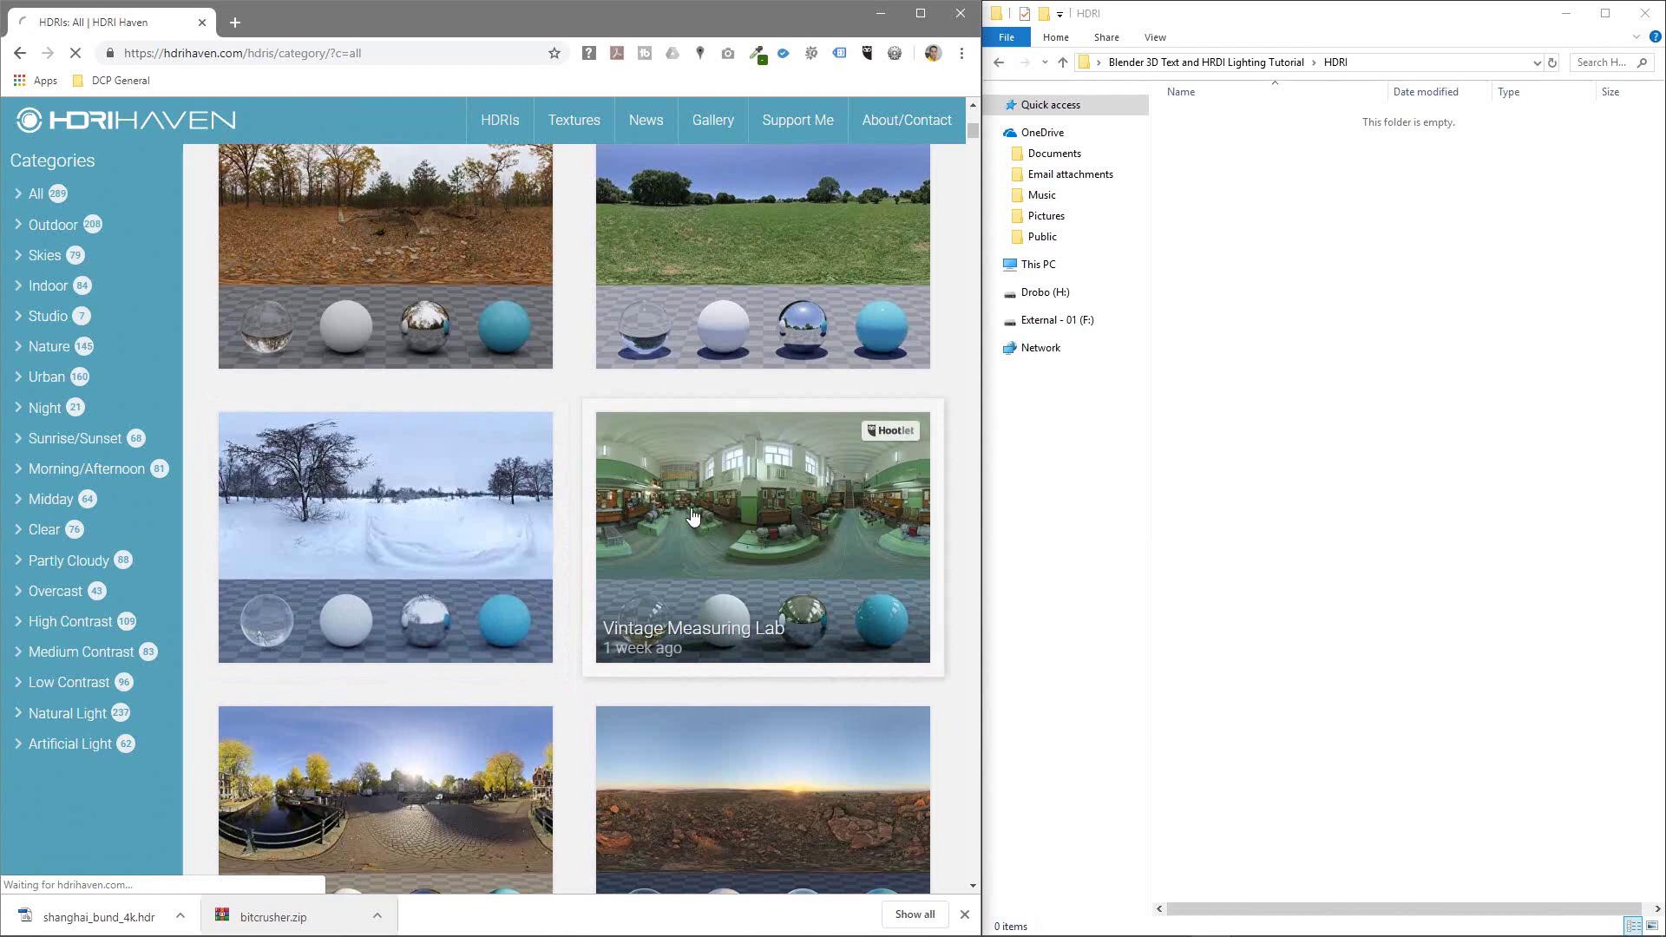
left_click(692, 518)
scroll(387, 557, "down", 5)
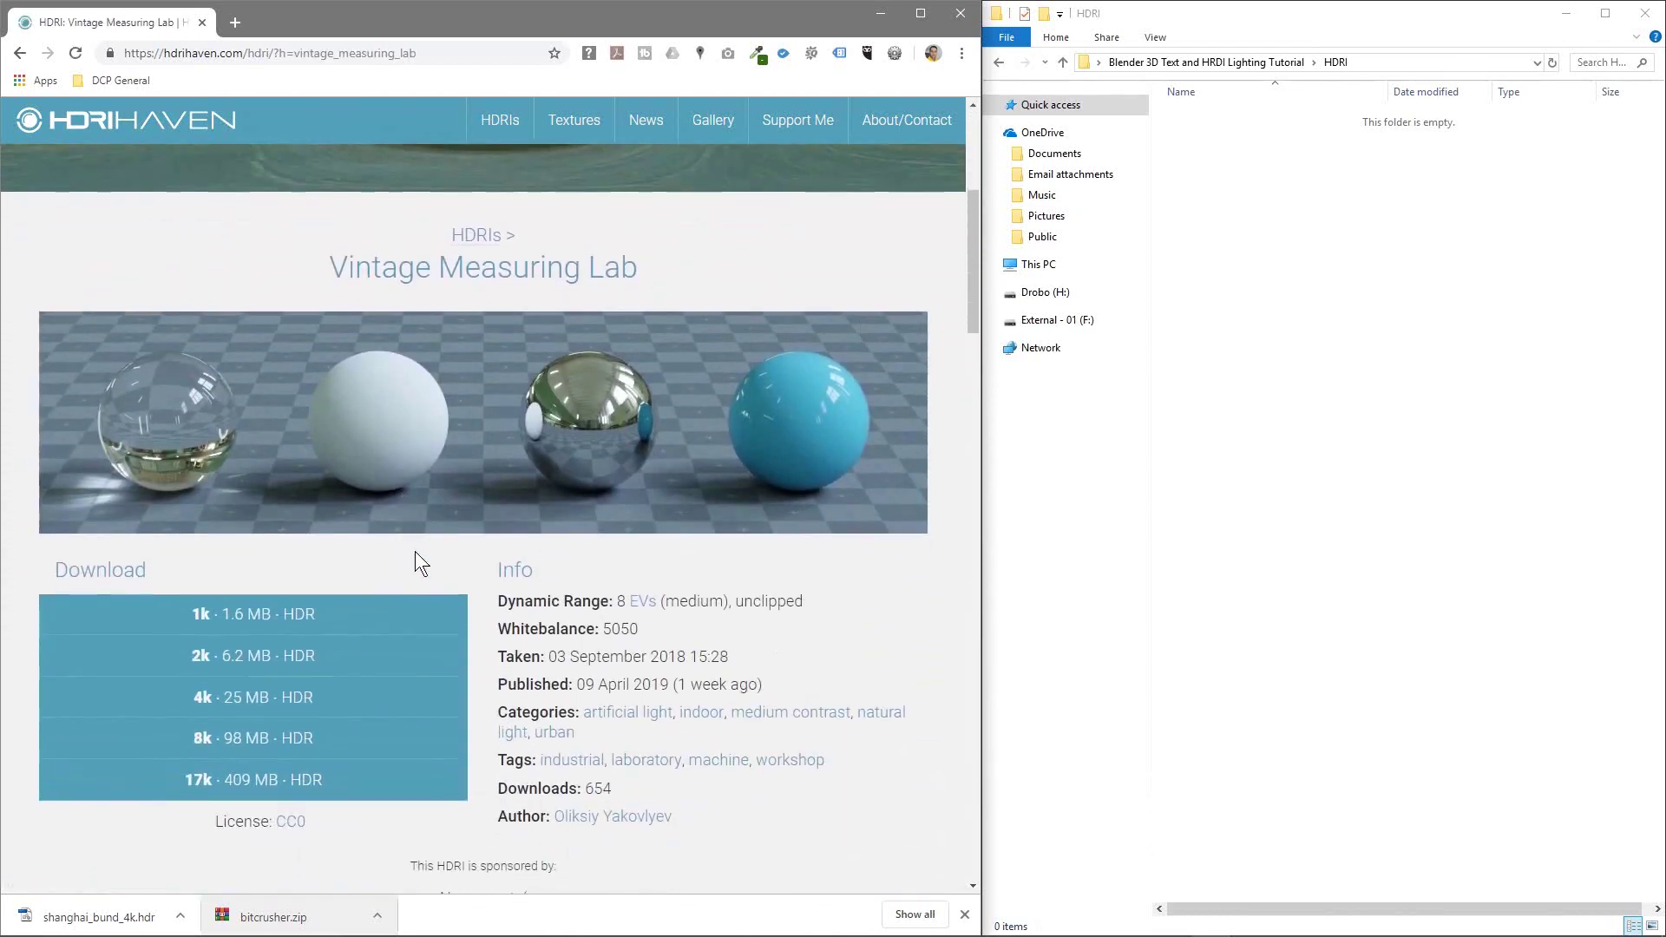
left_click(220, 706)
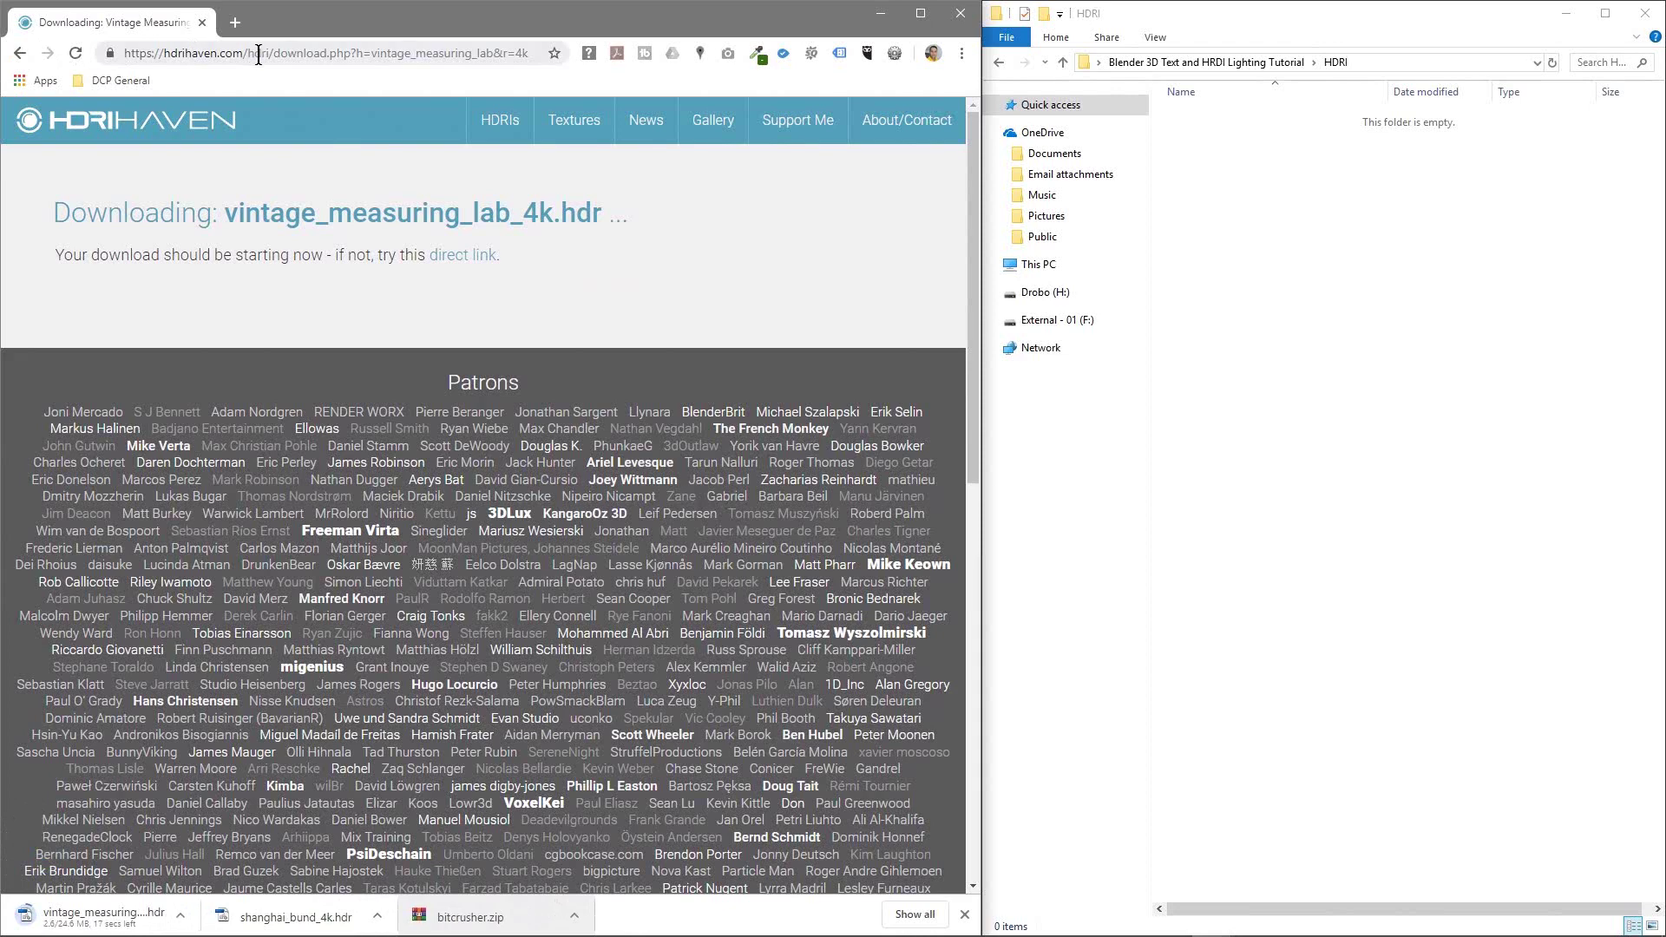
Step: Place the downloaded shanghai_bund_4k.hdr and vintage_measuring_lab_4k.hdr files in the tutorial's HDRI folder
left_click(18, 54)
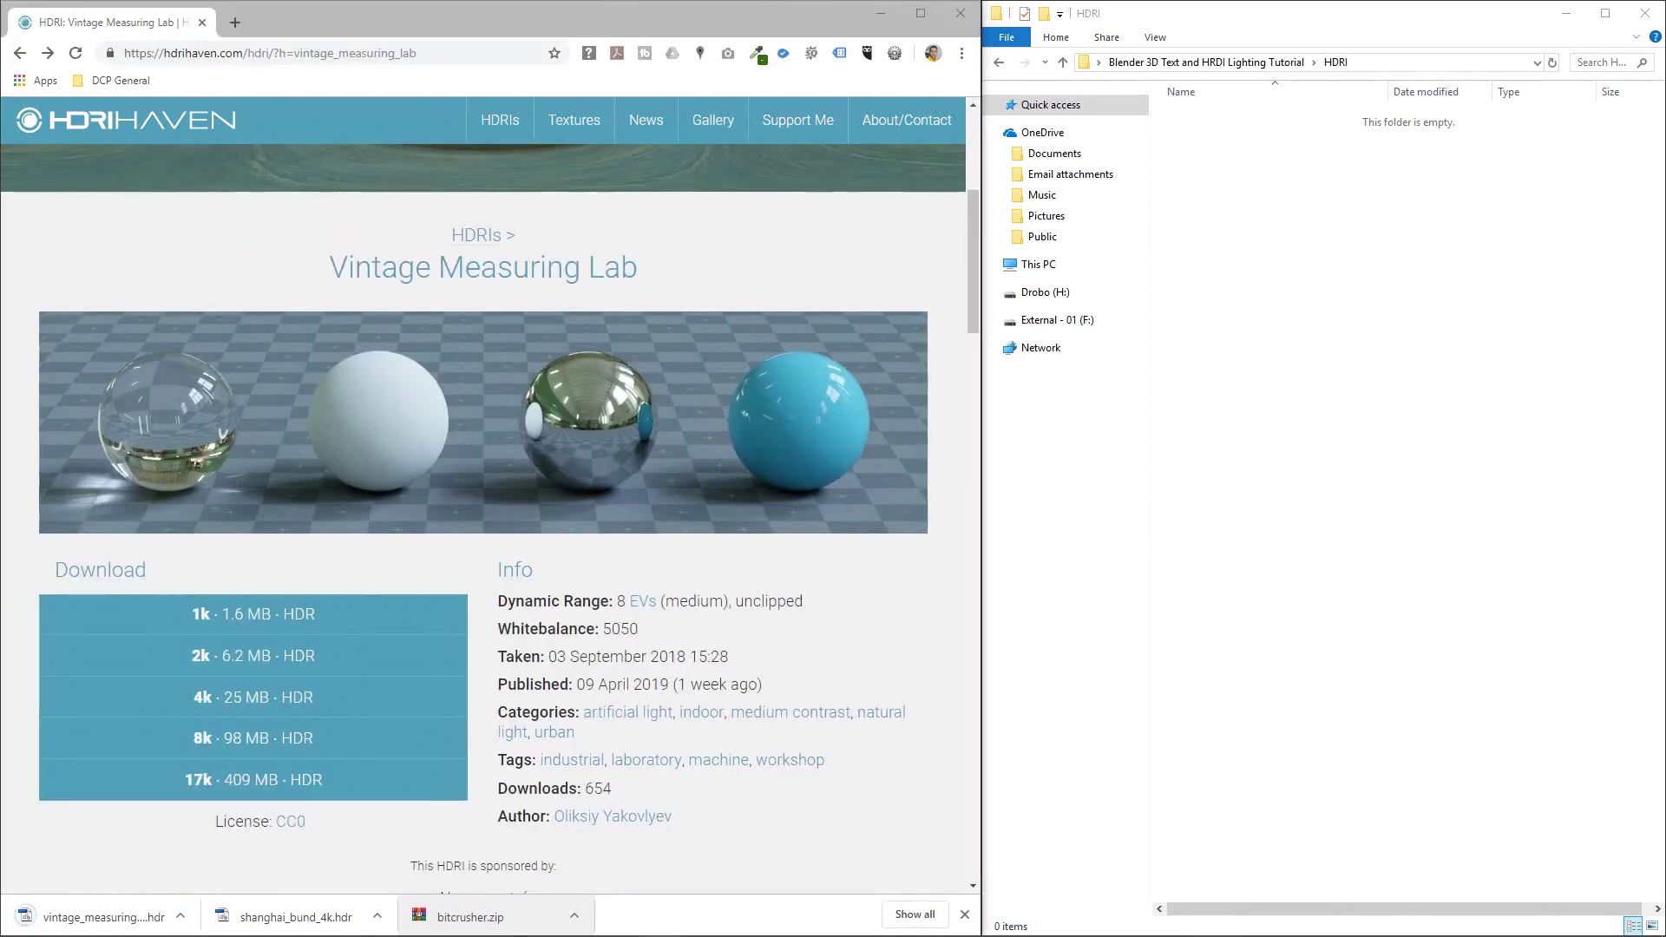
left_click_drag(309, 892, 1309, 457)
left_click_drag(130, 917, 1341, 339)
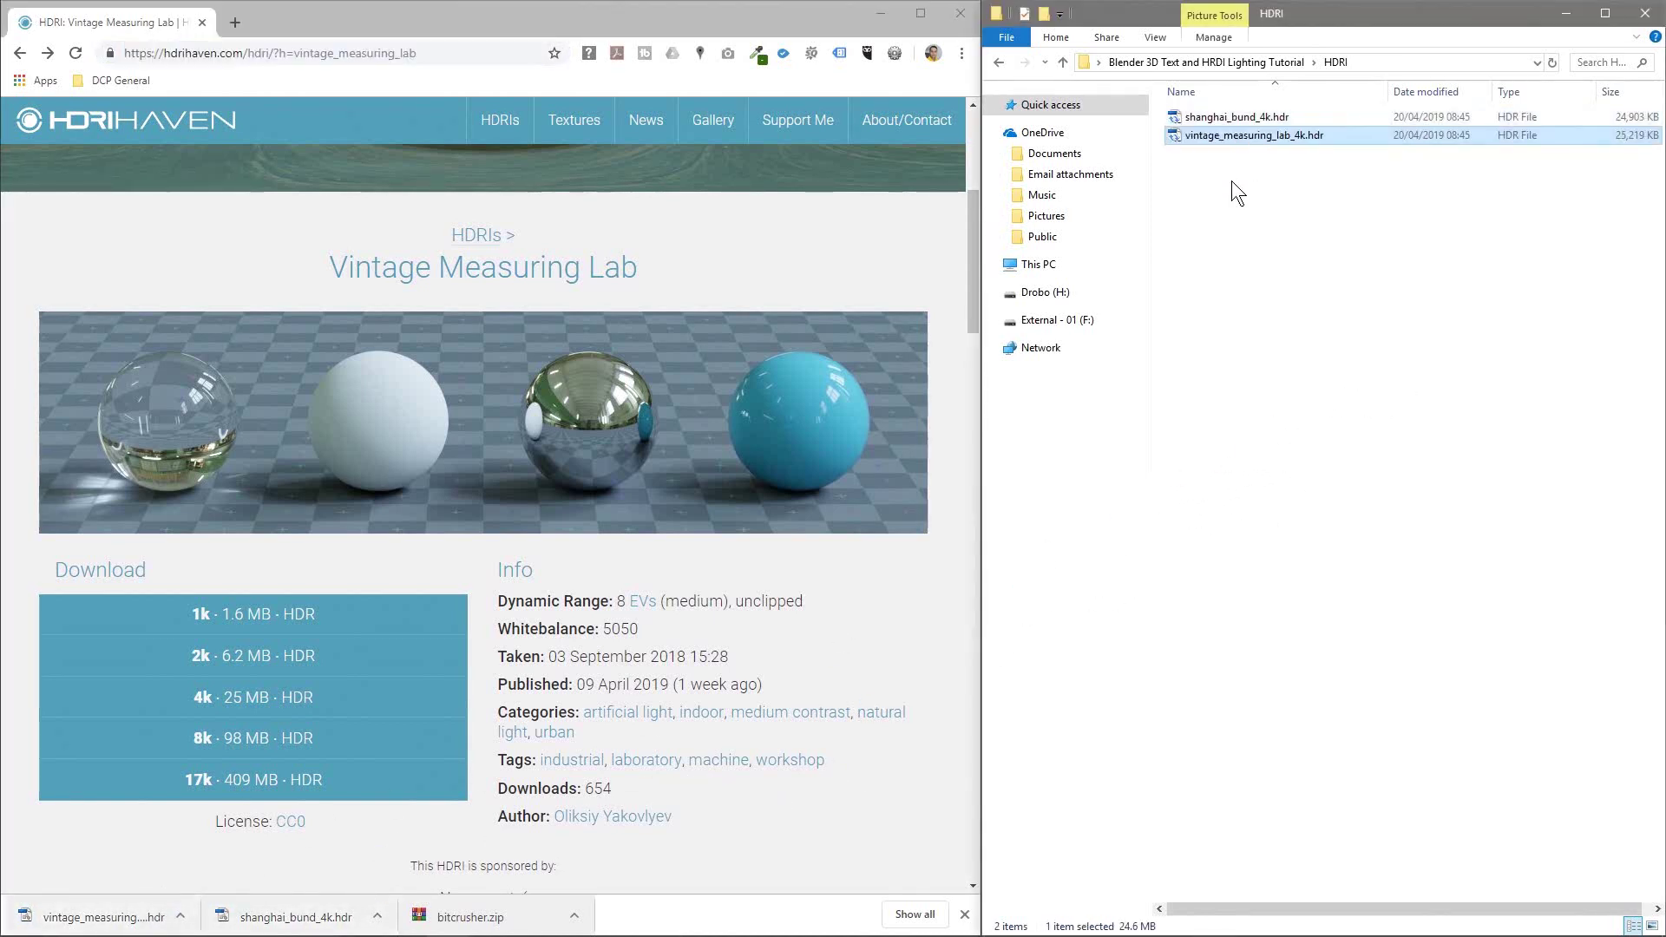
Step: Close the browser and the HDRI folder window, and switch to the open Blender project
left_click(202, 23)
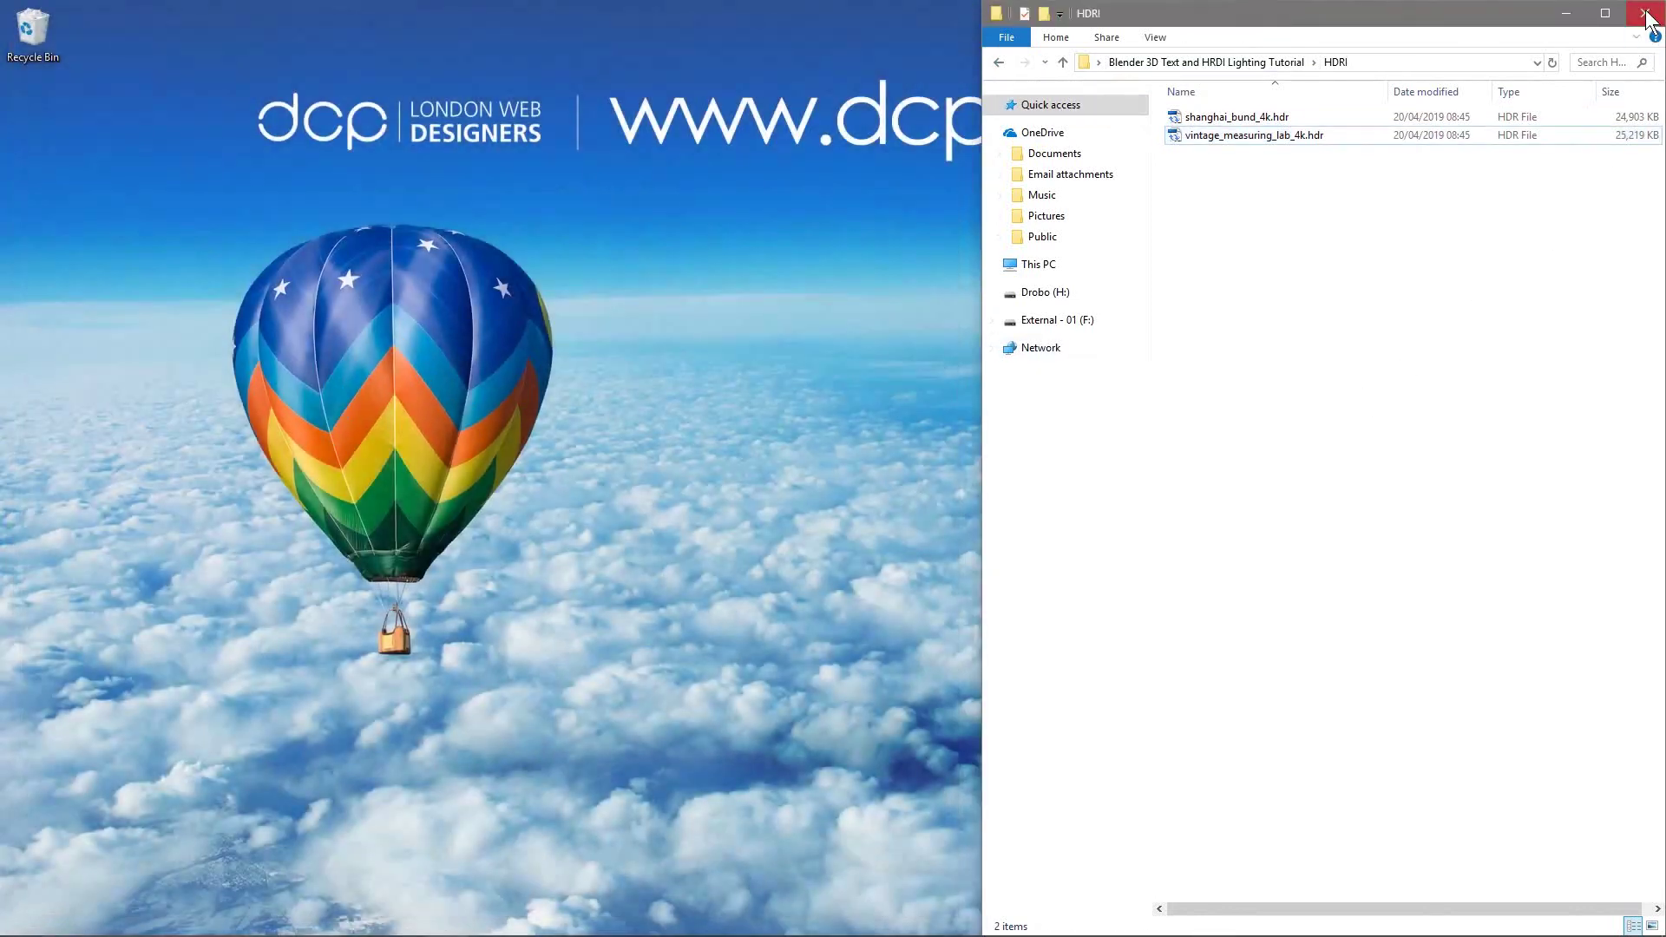
left_click(1644, 13)
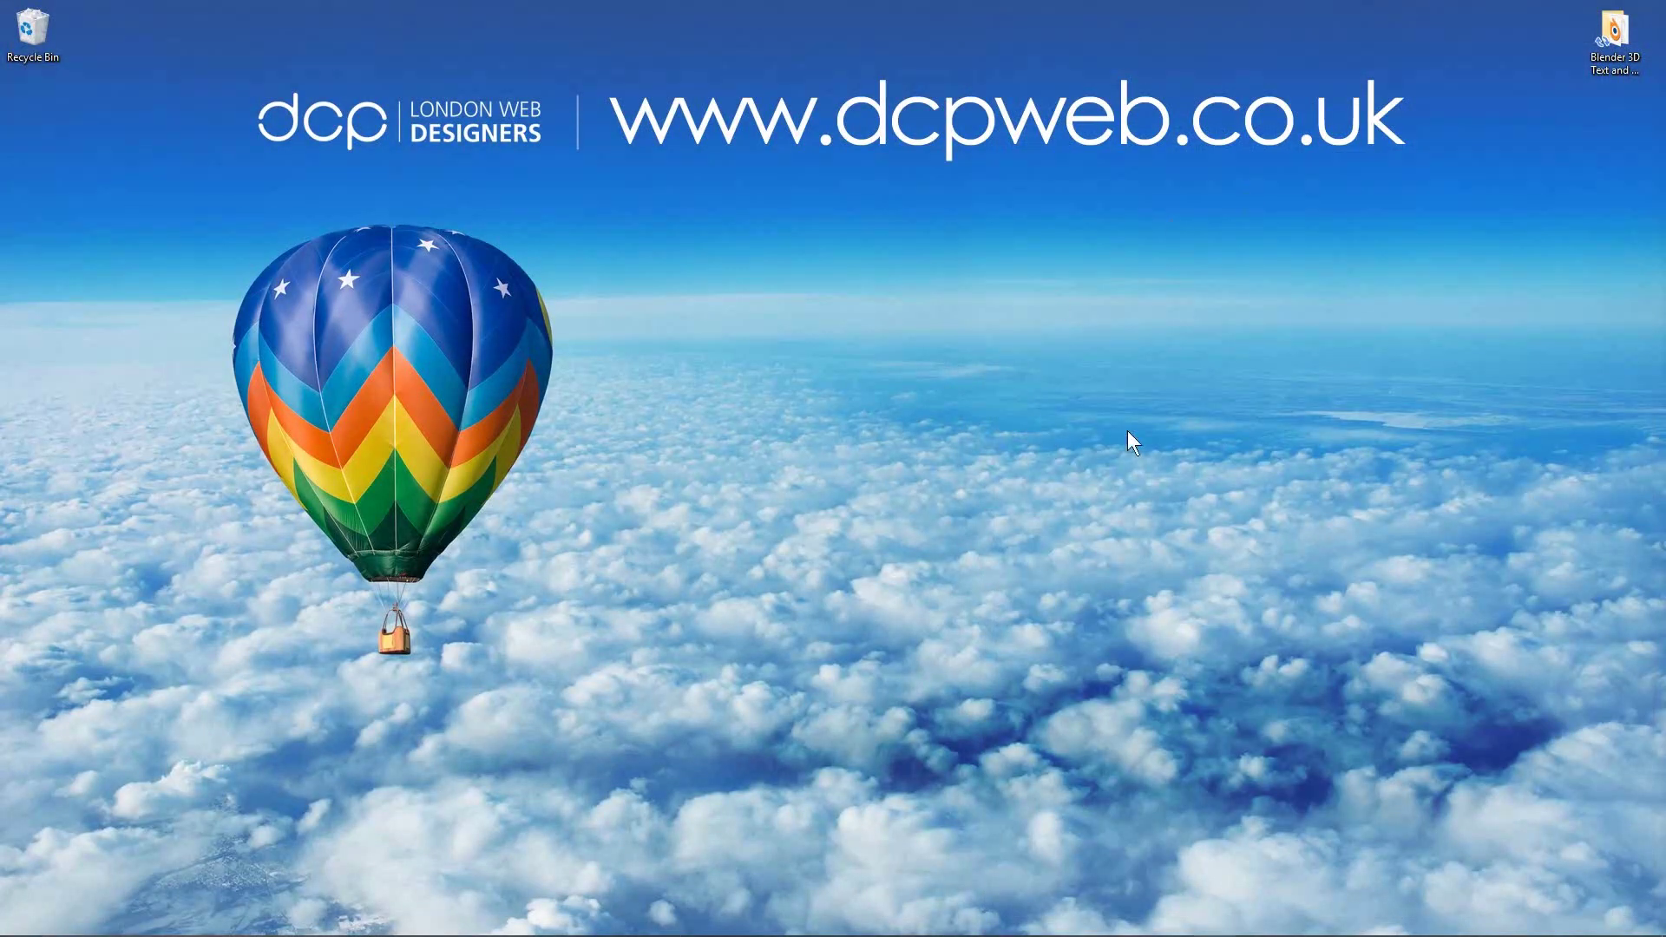
left_click(1604, 44)
mouse_move(642, 933)
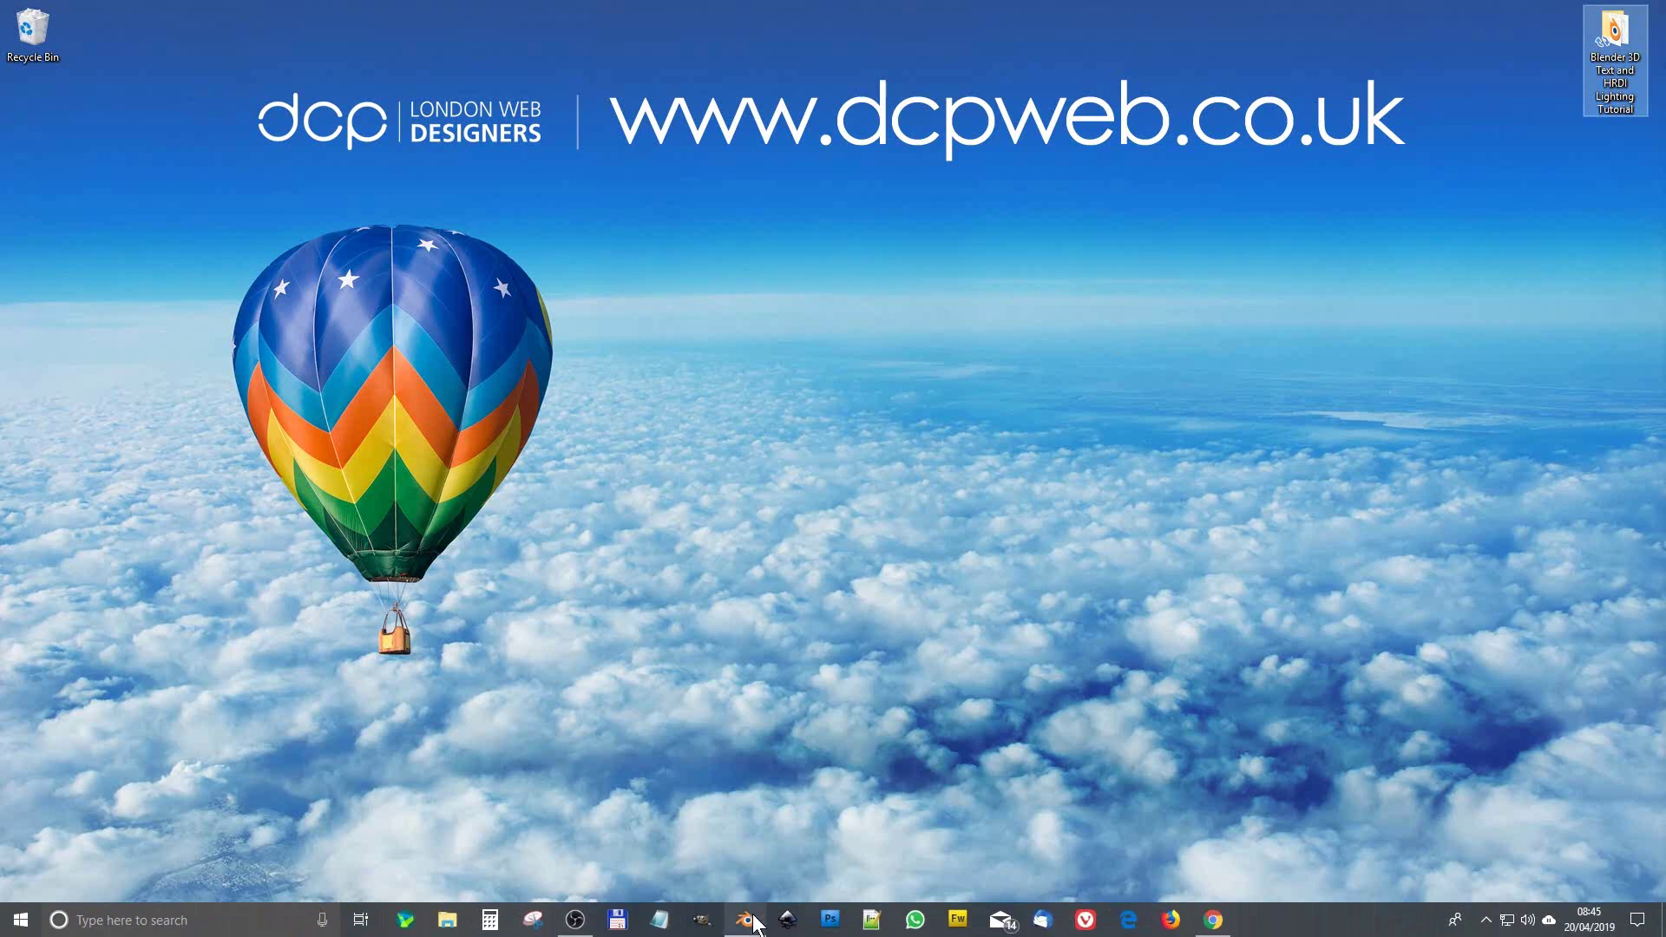
left_click(746, 919)
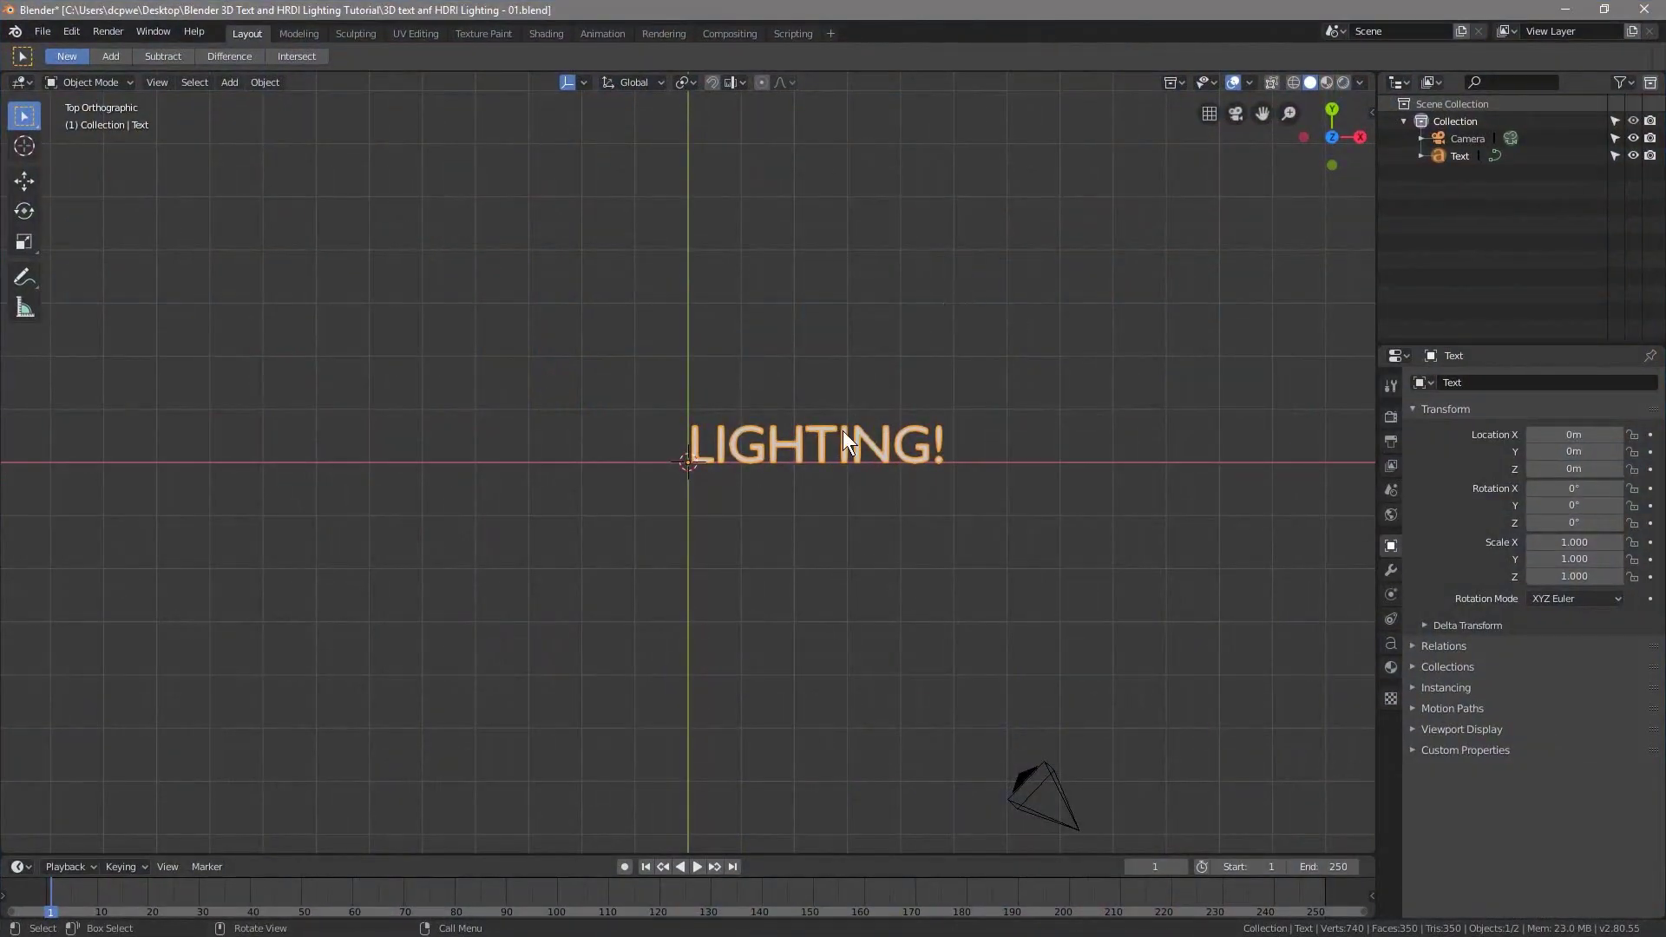
Step: Load bitcrusher condensed bd.ttf from the font folder as the regular font of the LIGHTING! text
scroll(841, 432, "up", 2)
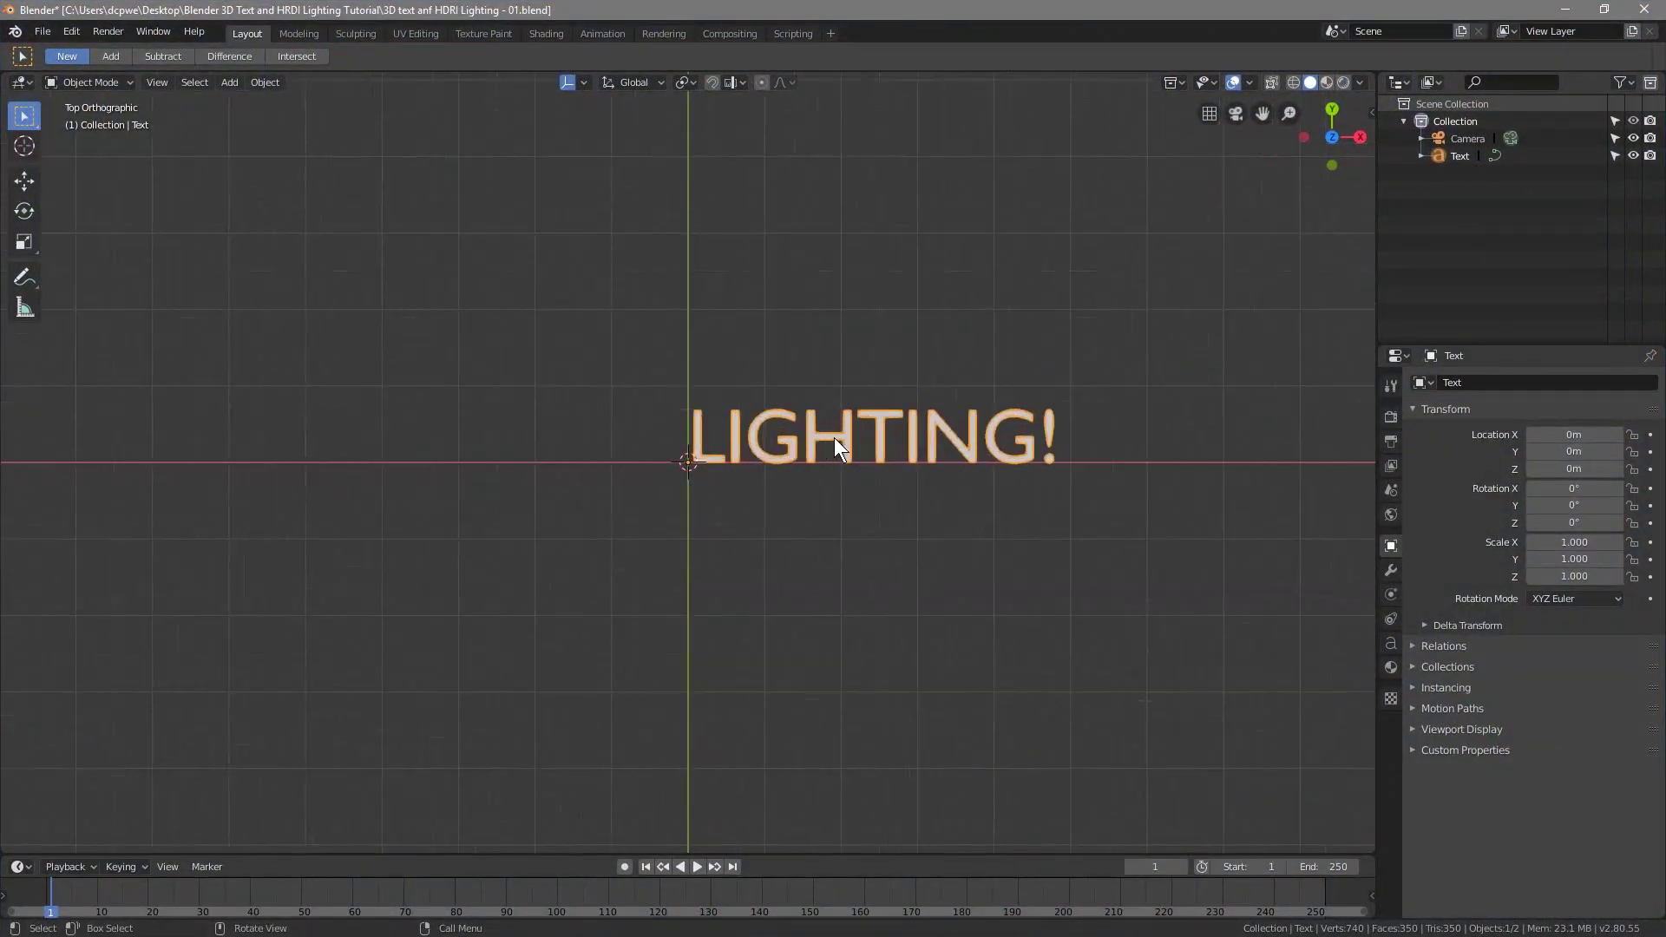
left_click(1390, 642)
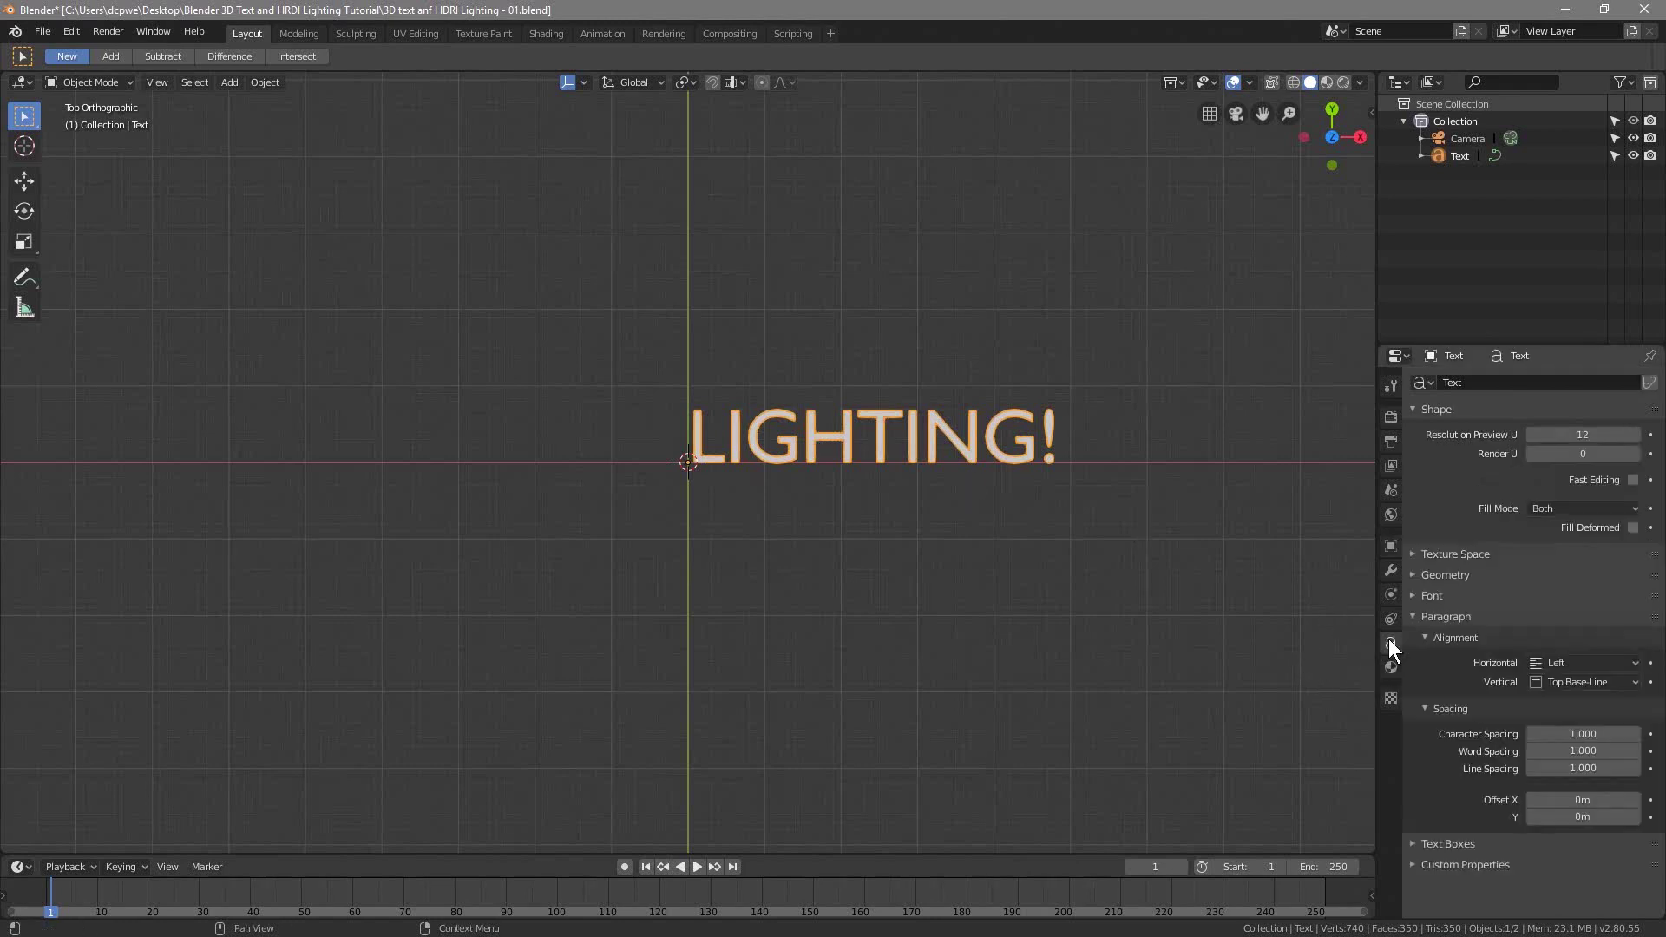
left_click(1444, 597)
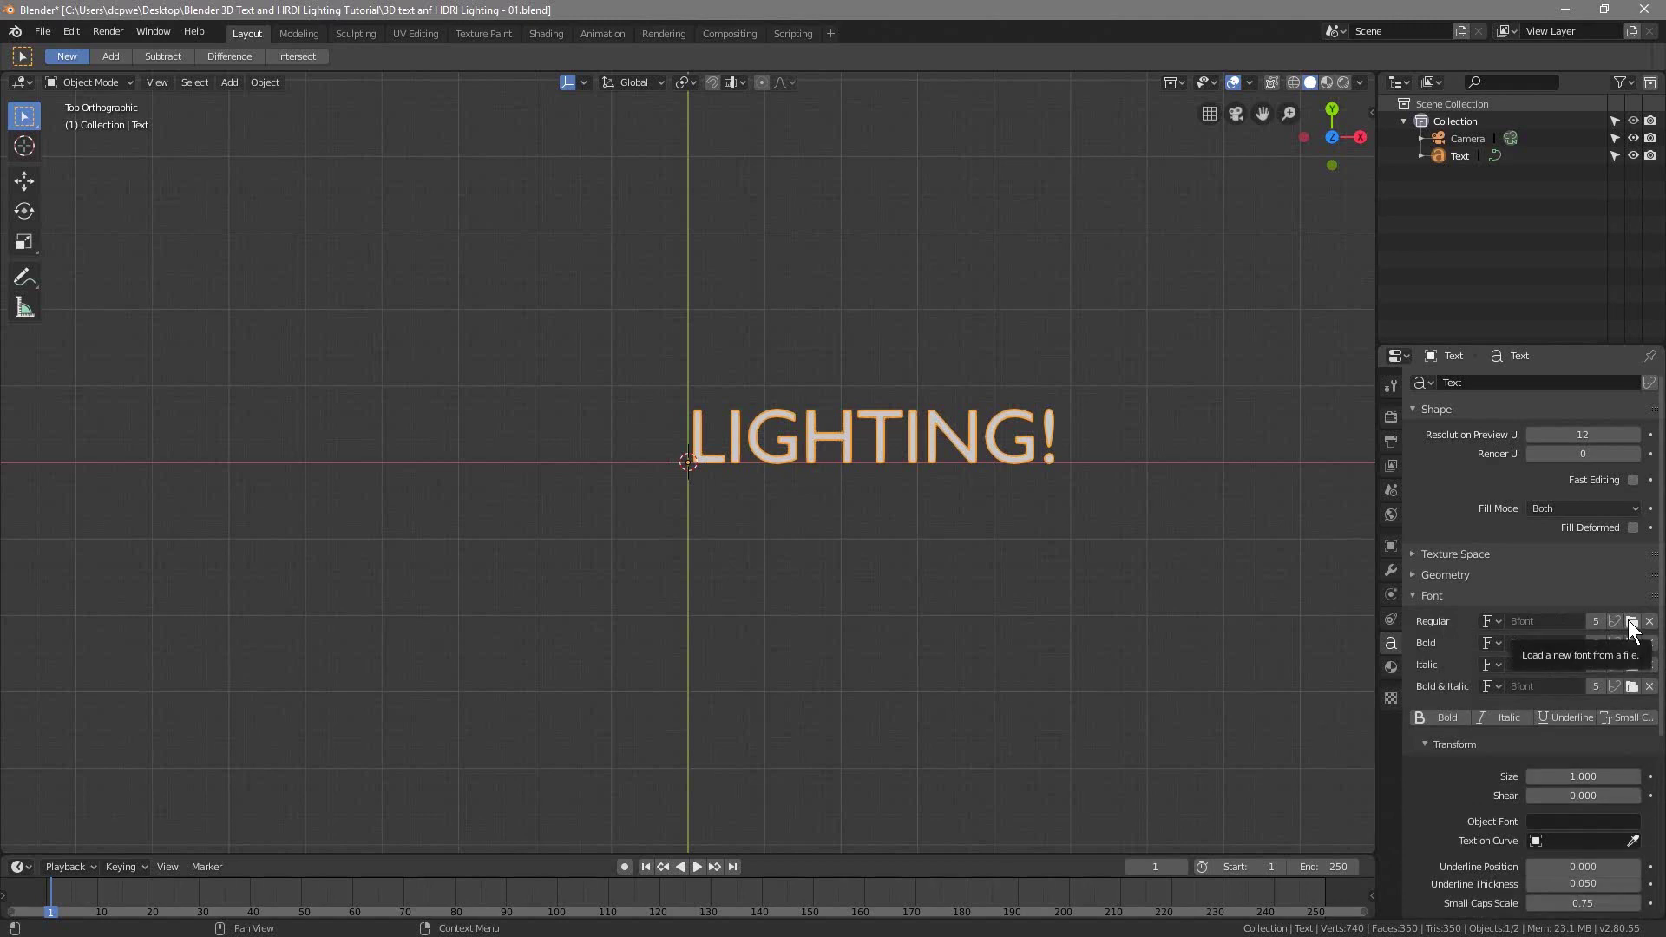
left_click(1631, 621)
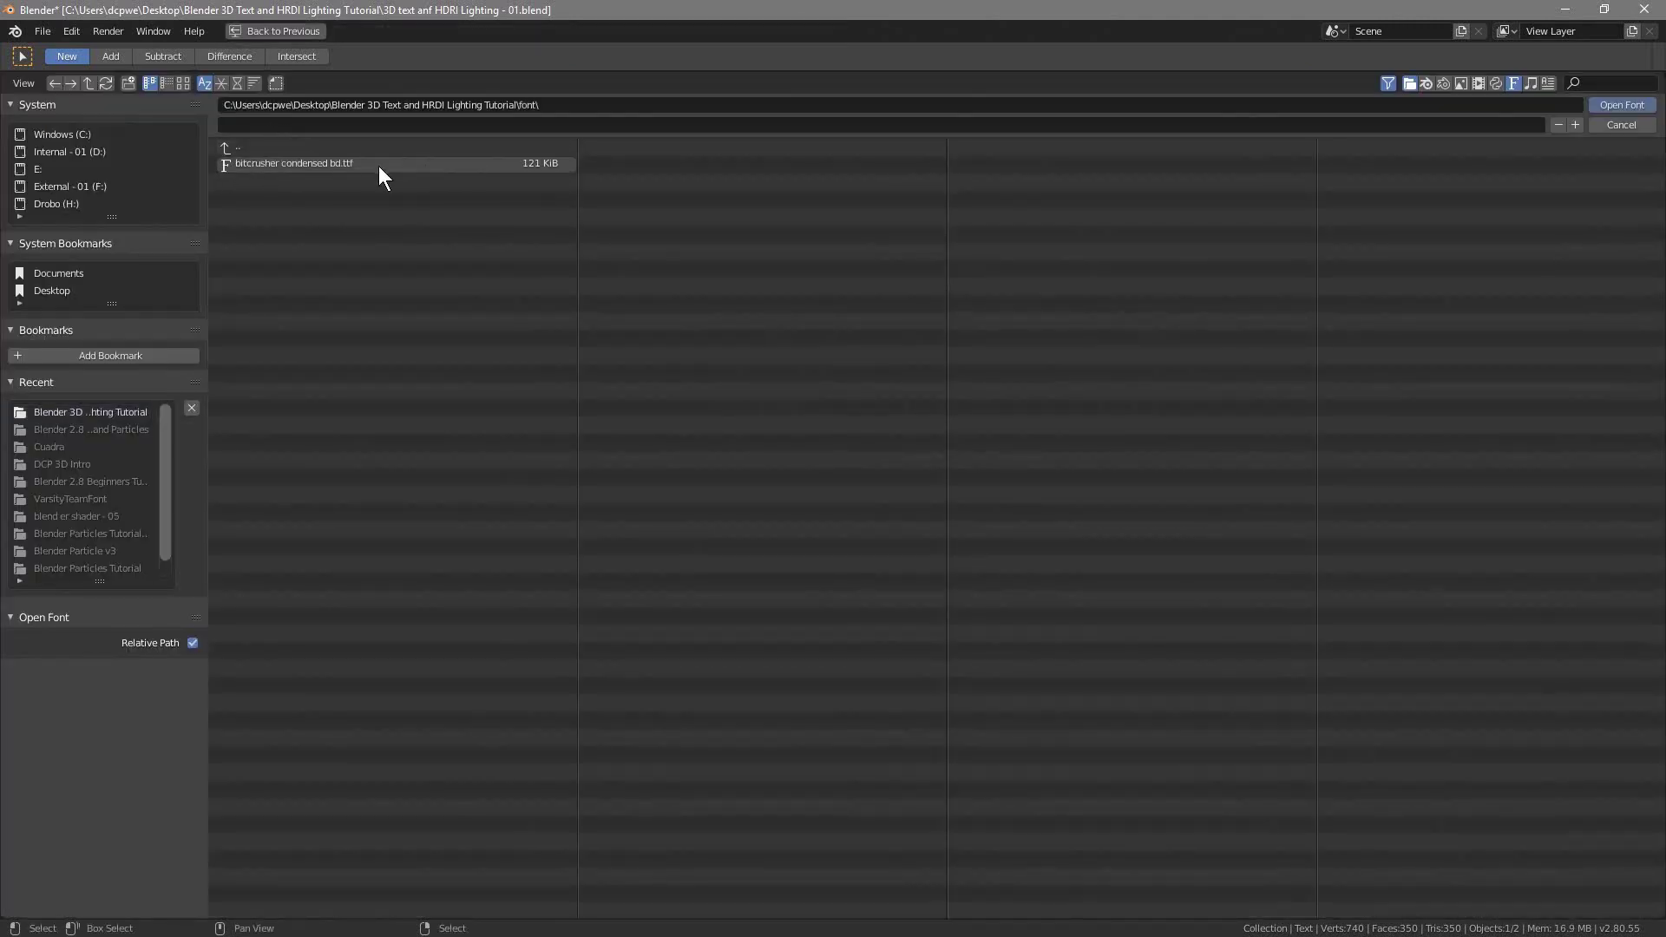
left_click(310, 164)
left_click(1601, 104)
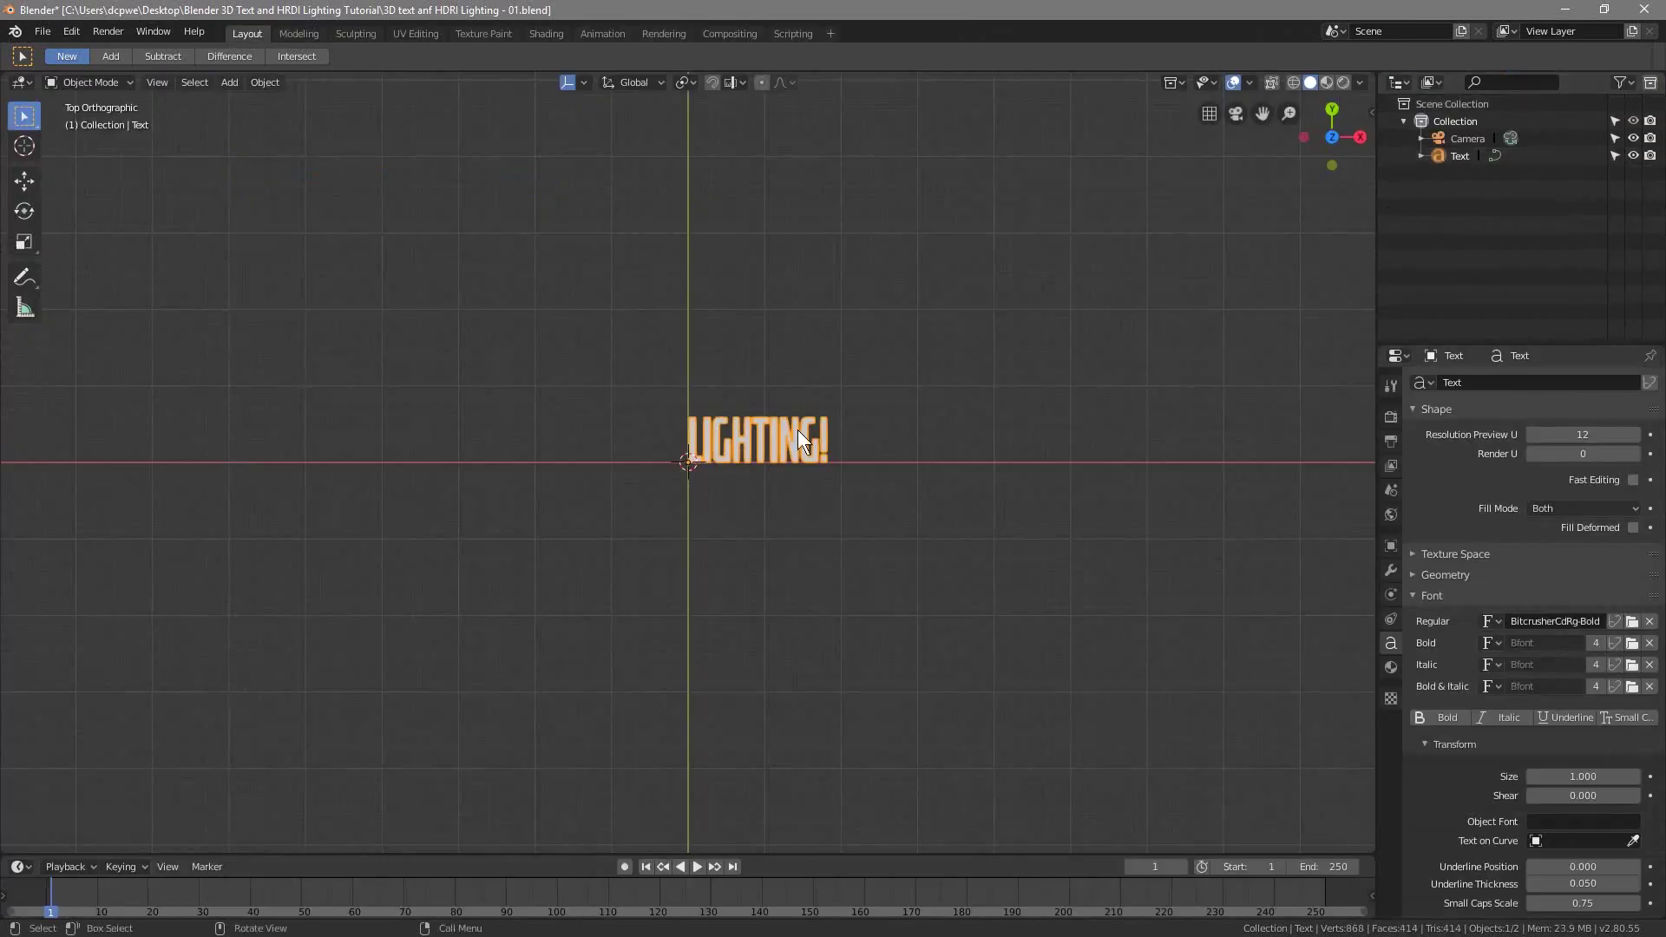
Step: Set the character spacing of the LIGHTING! text to 1.2
scroll(1444, 779, "down", 8)
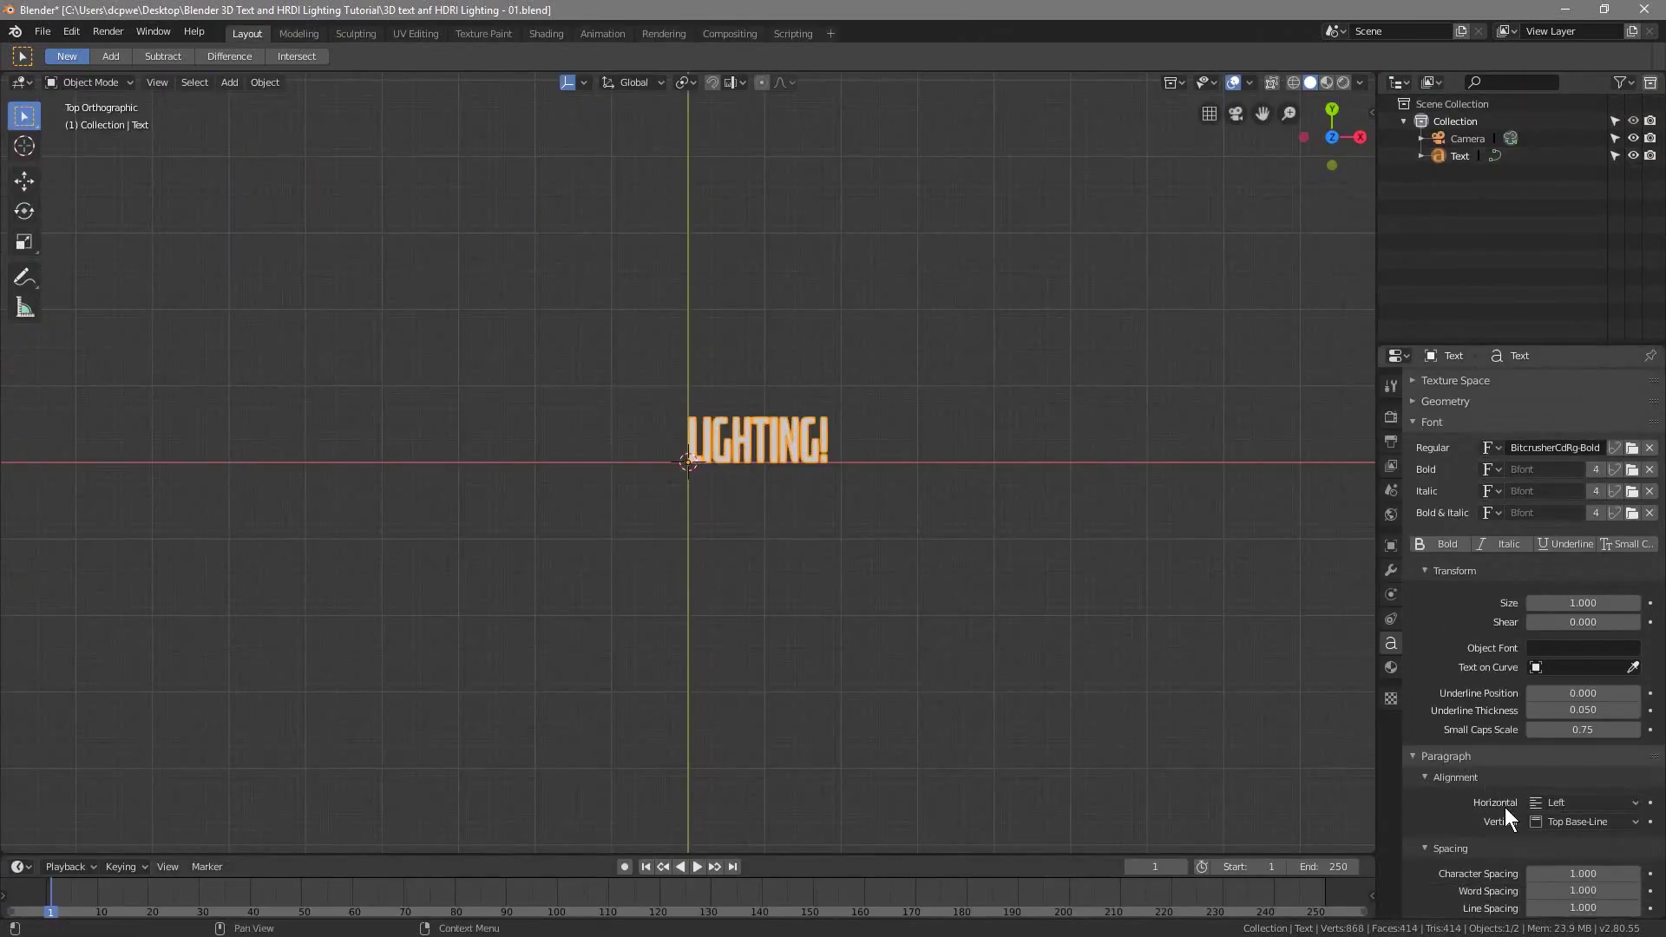
left_click(1636, 778)
left_click(1637, 778)
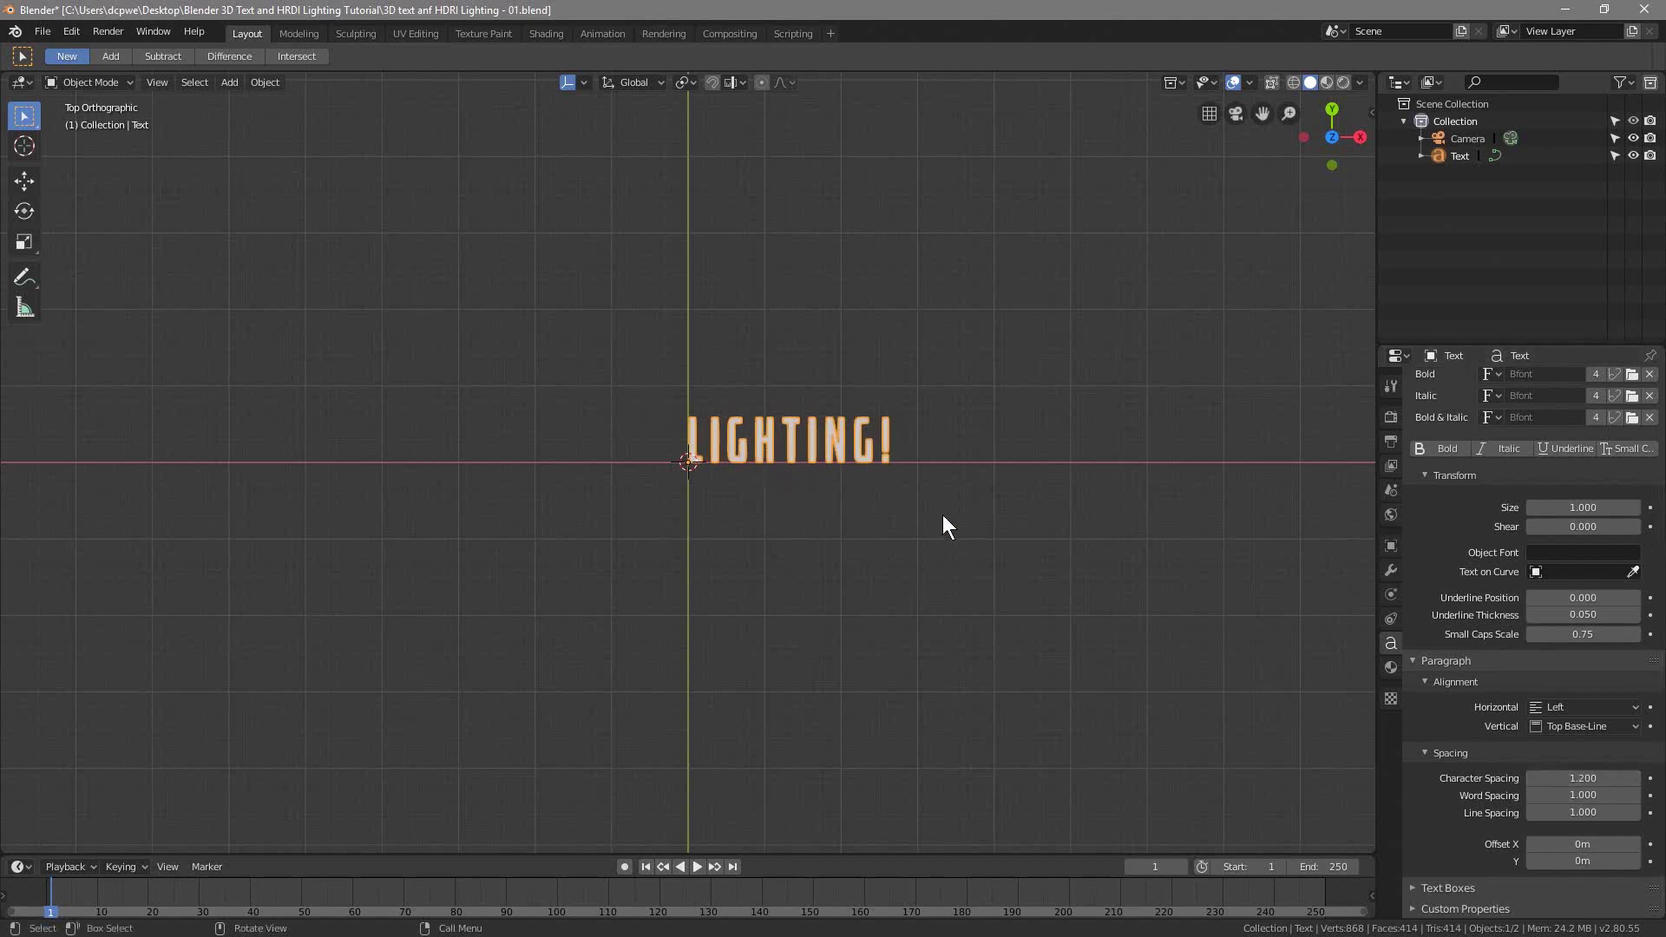
Step: Set the font size of the LIGHTING! text to 3
left_click_drag(1596, 508, 1660, 507)
left_click(1574, 509)
type("3")
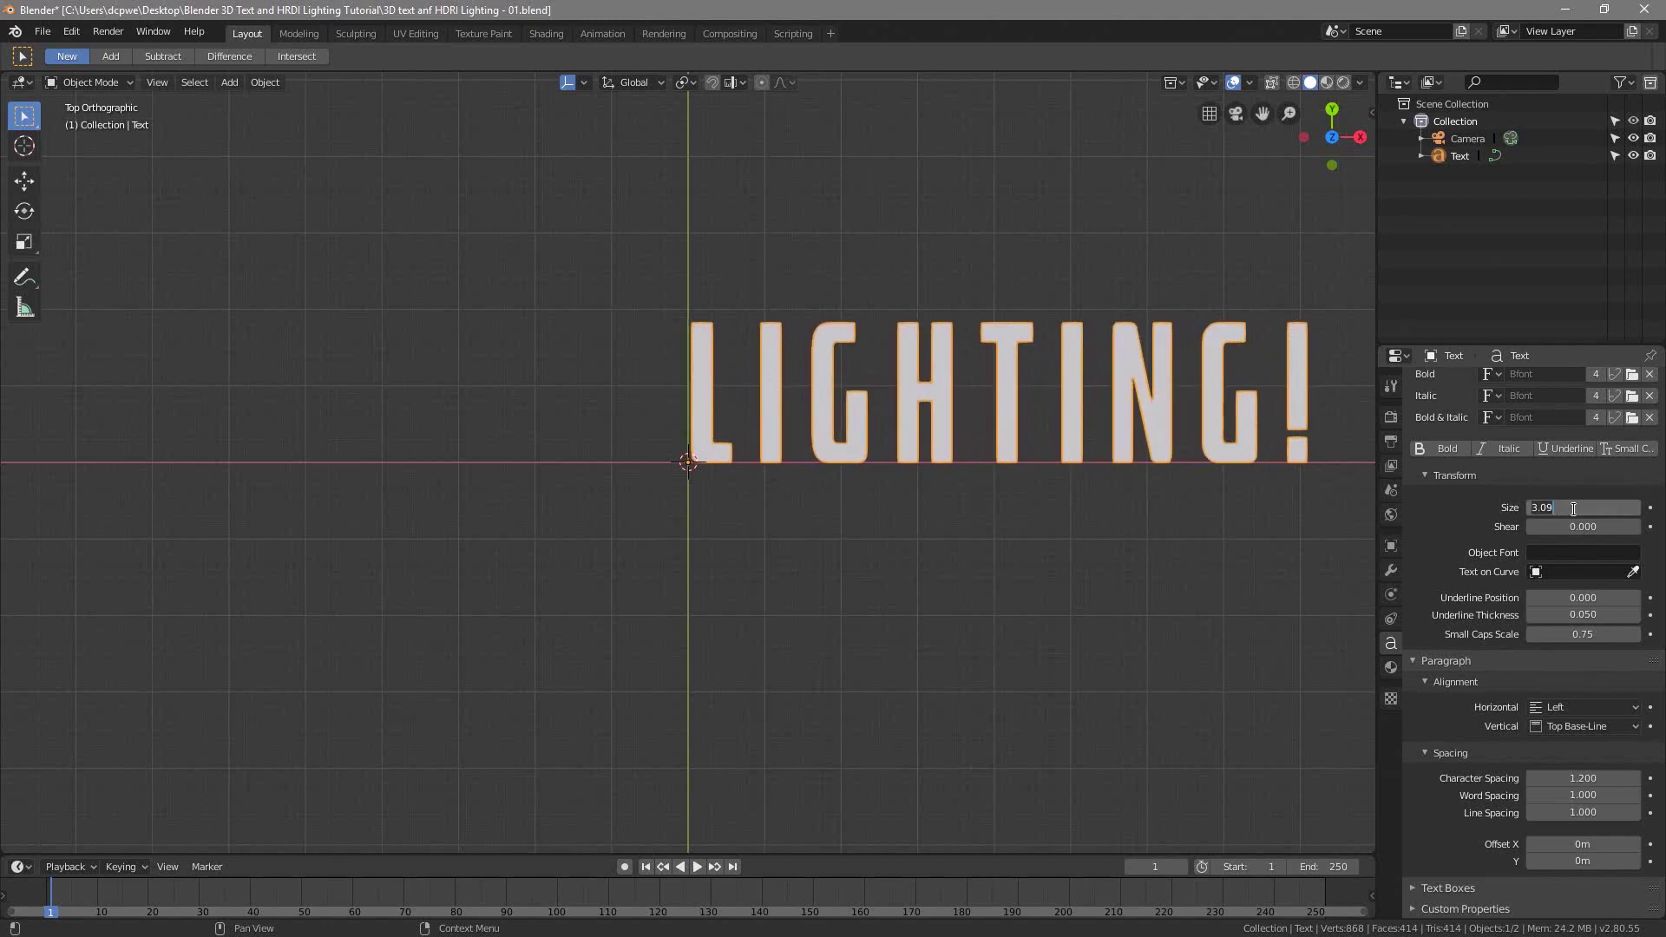
key("Return")
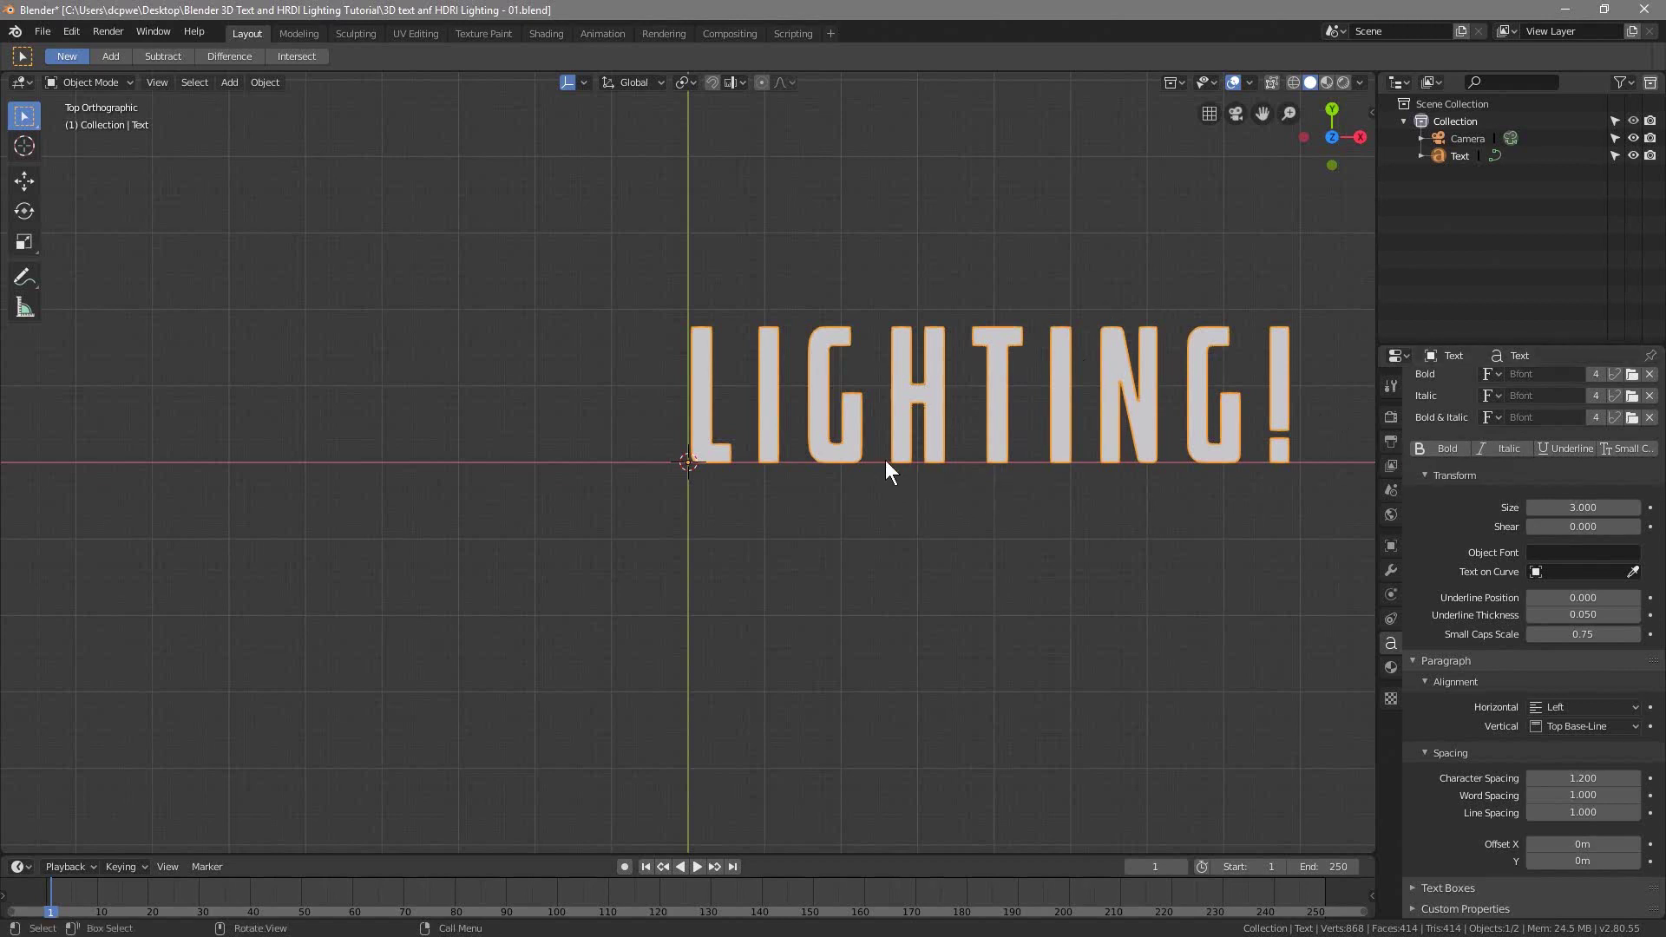
Step: Centre the LIGHTING! text on the world origin by setting its geometry to origin
left_click(261, 82)
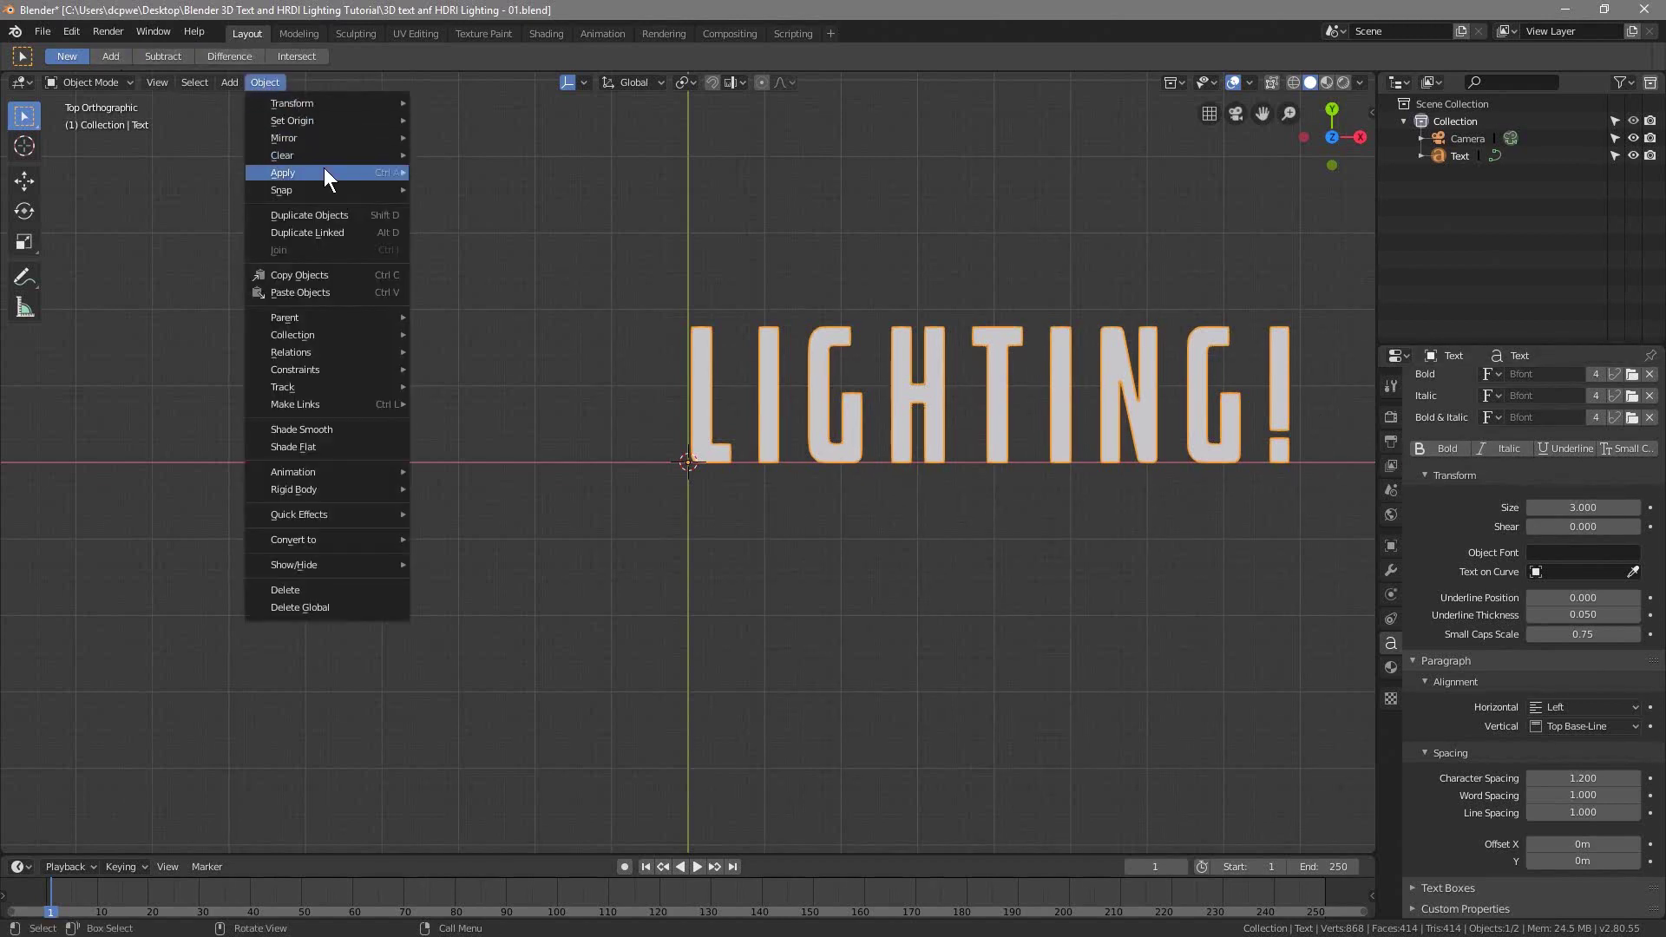
mouse_move(327, 123)
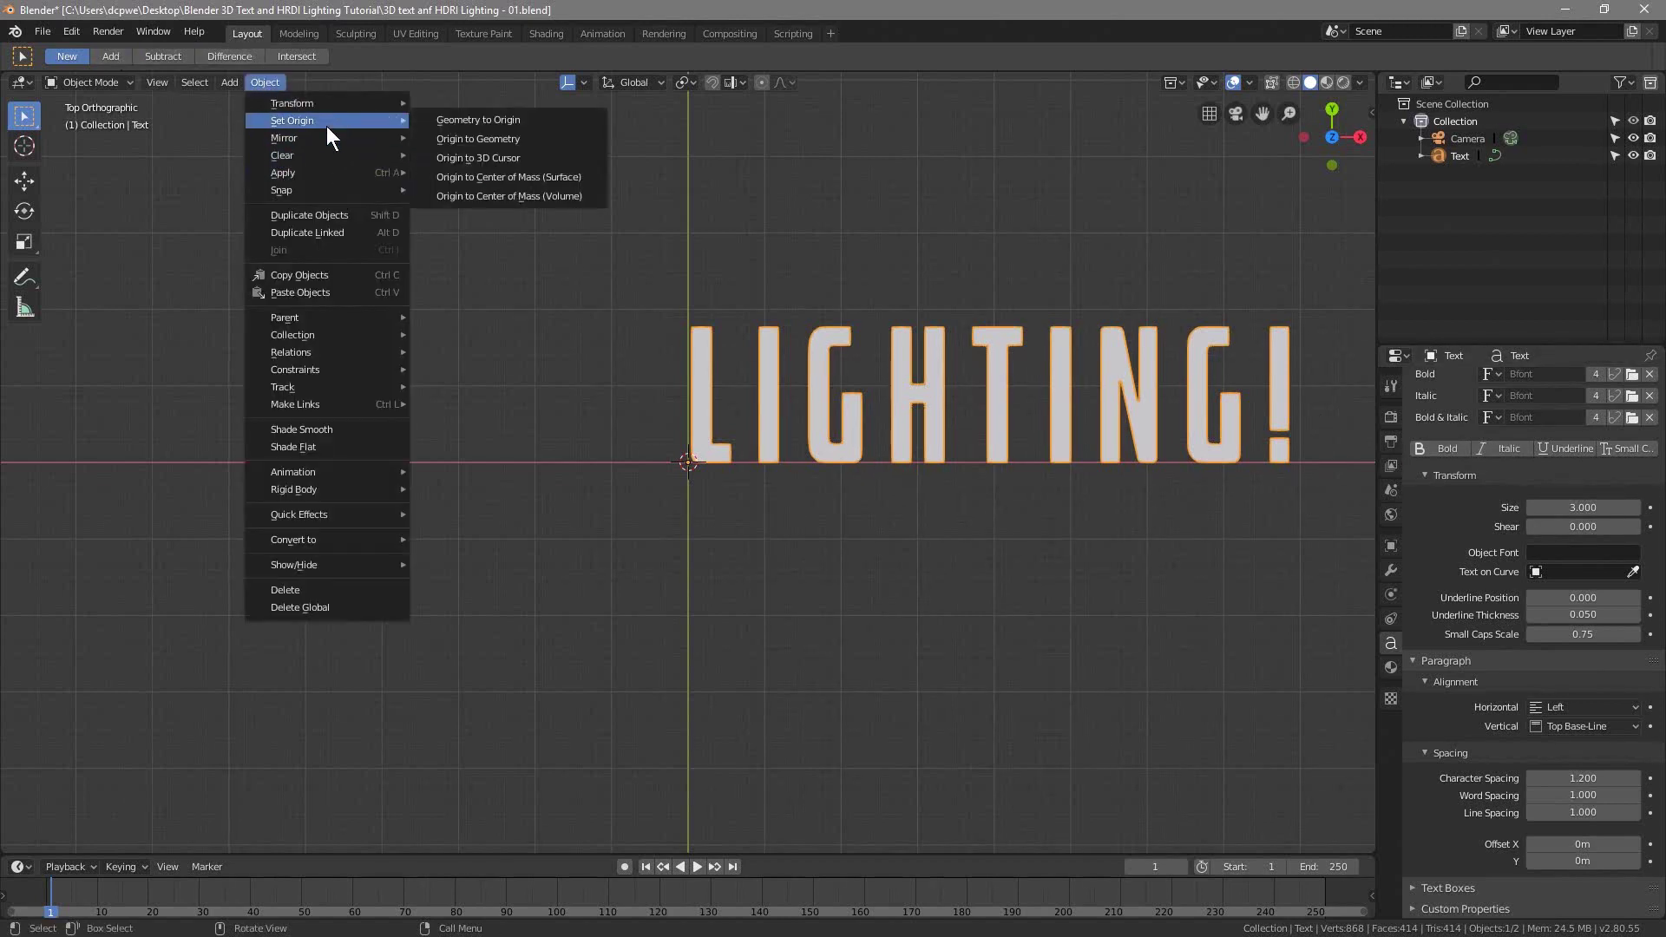
left_click(455, 121)
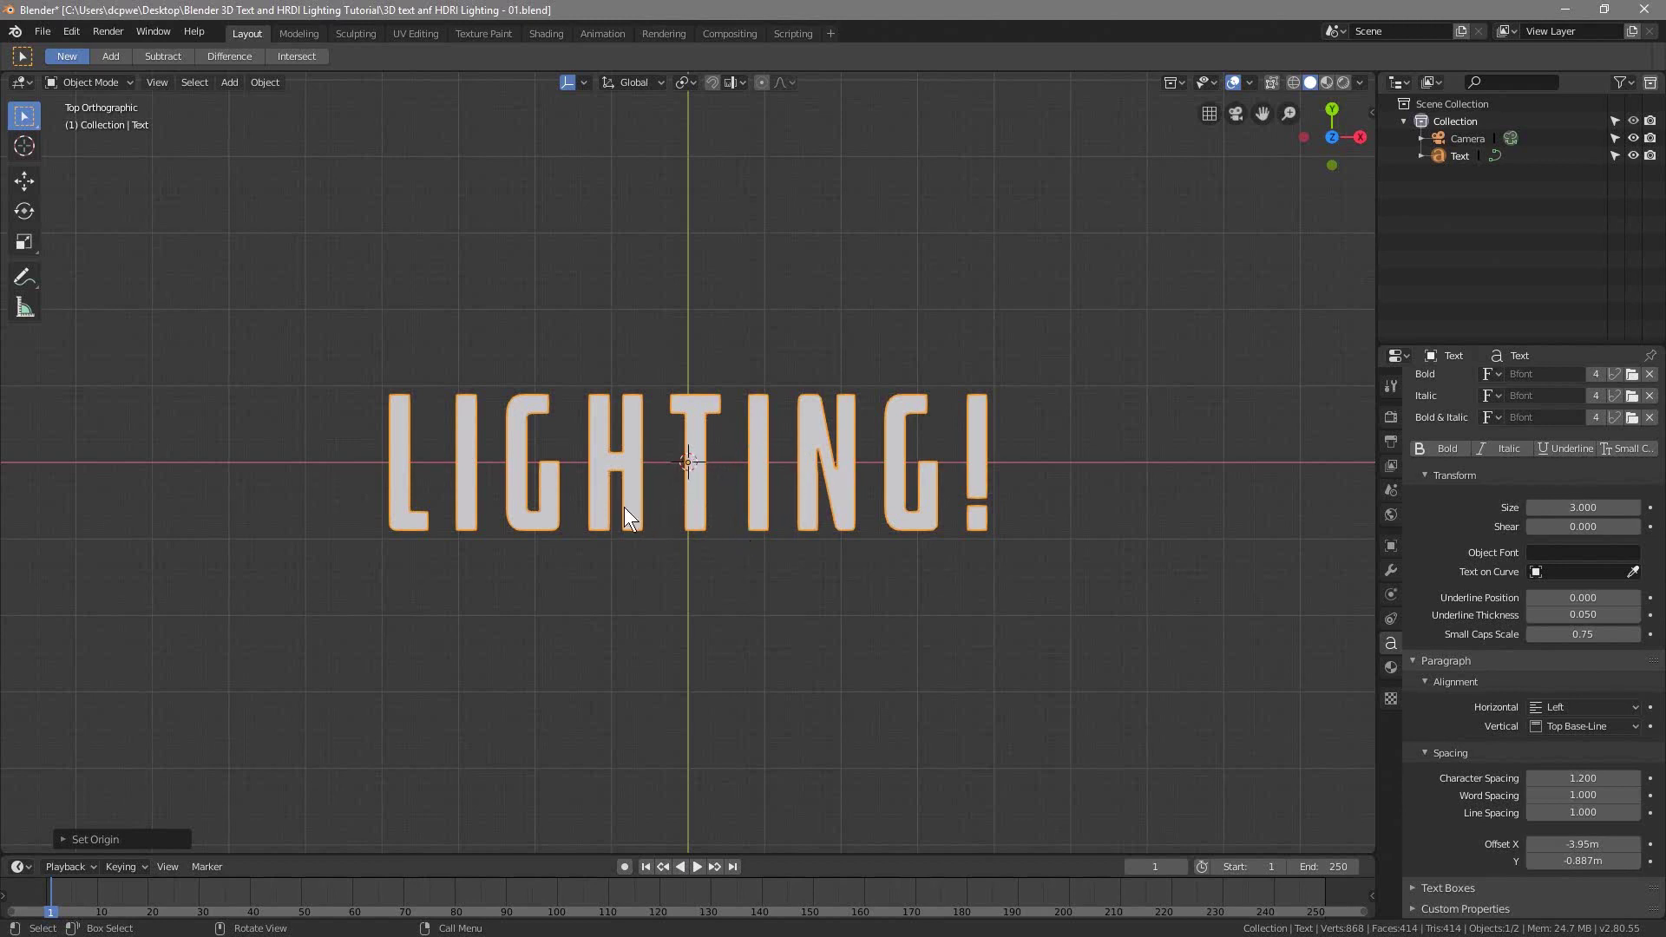
Step: Stand the LIGHTING! text upright by setting its X rotation to 90°
middle_click_drag(552, 627, 649, 483)
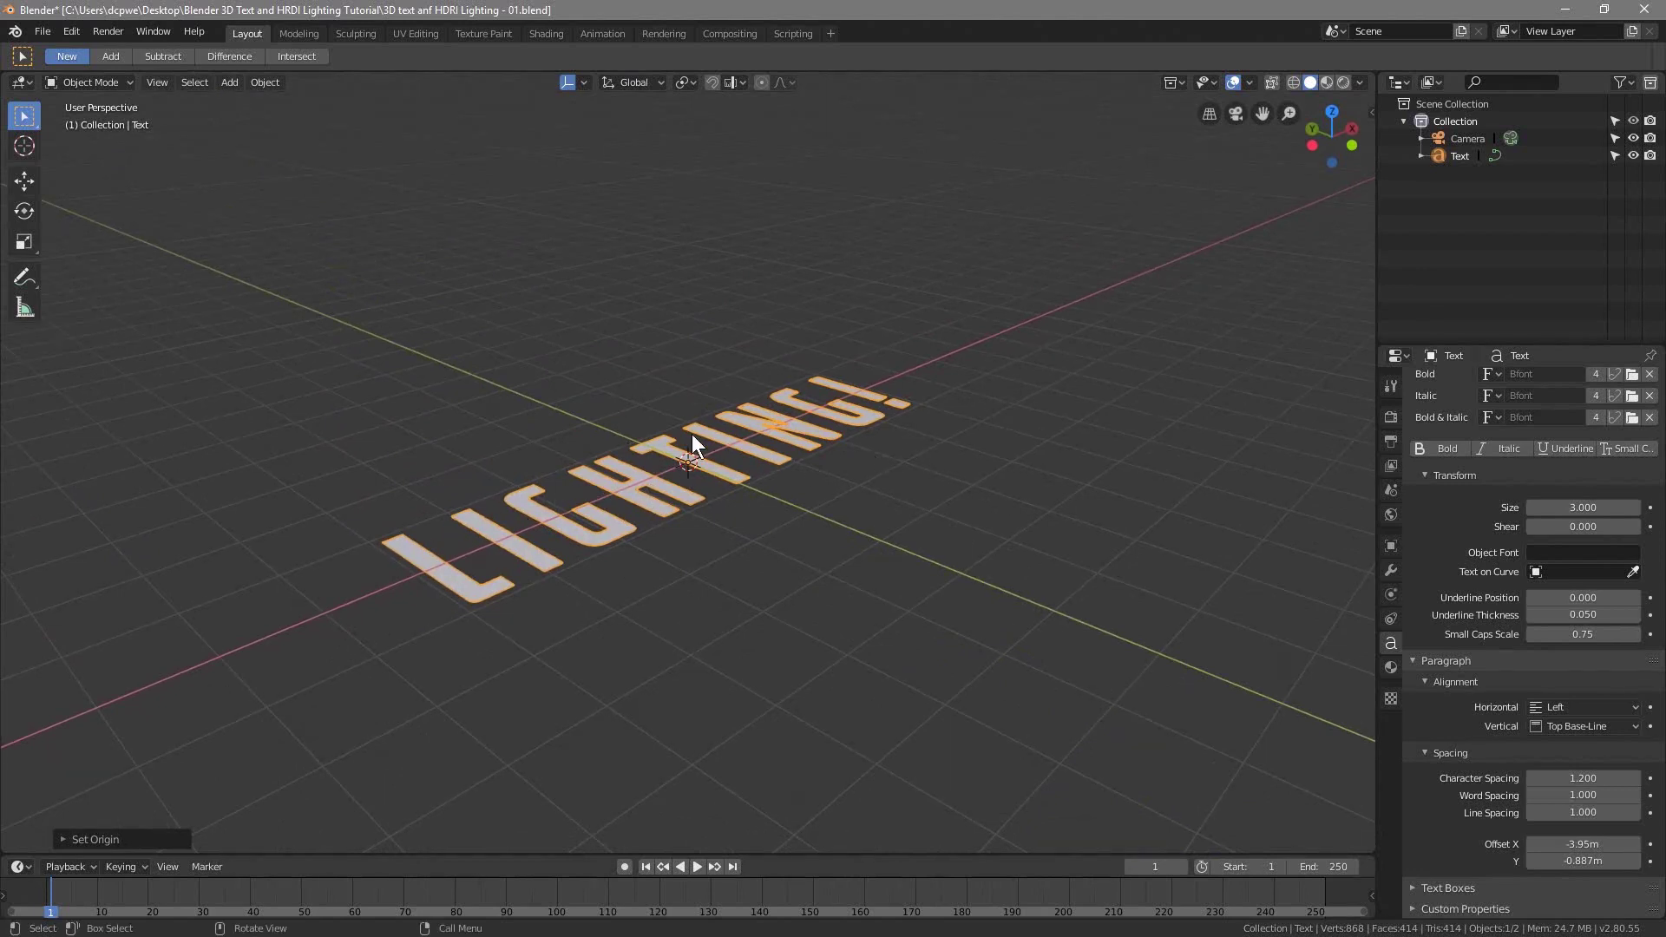
left_click(1390, 546)
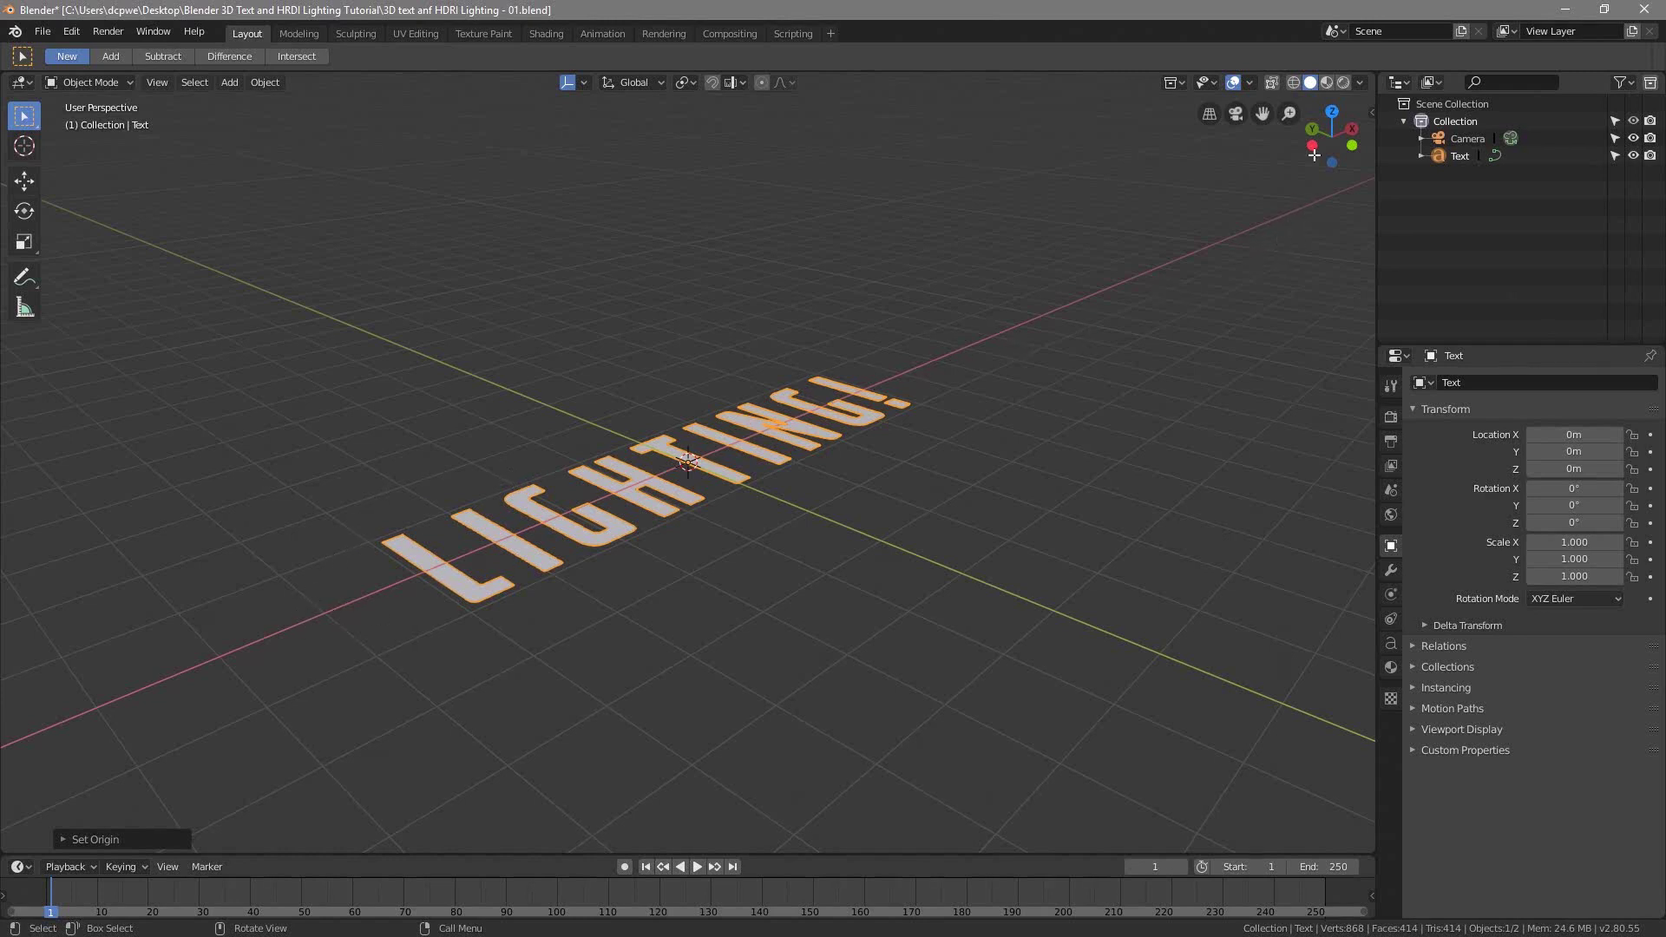
left_click(1568, 489)
type("90")
key("Return")
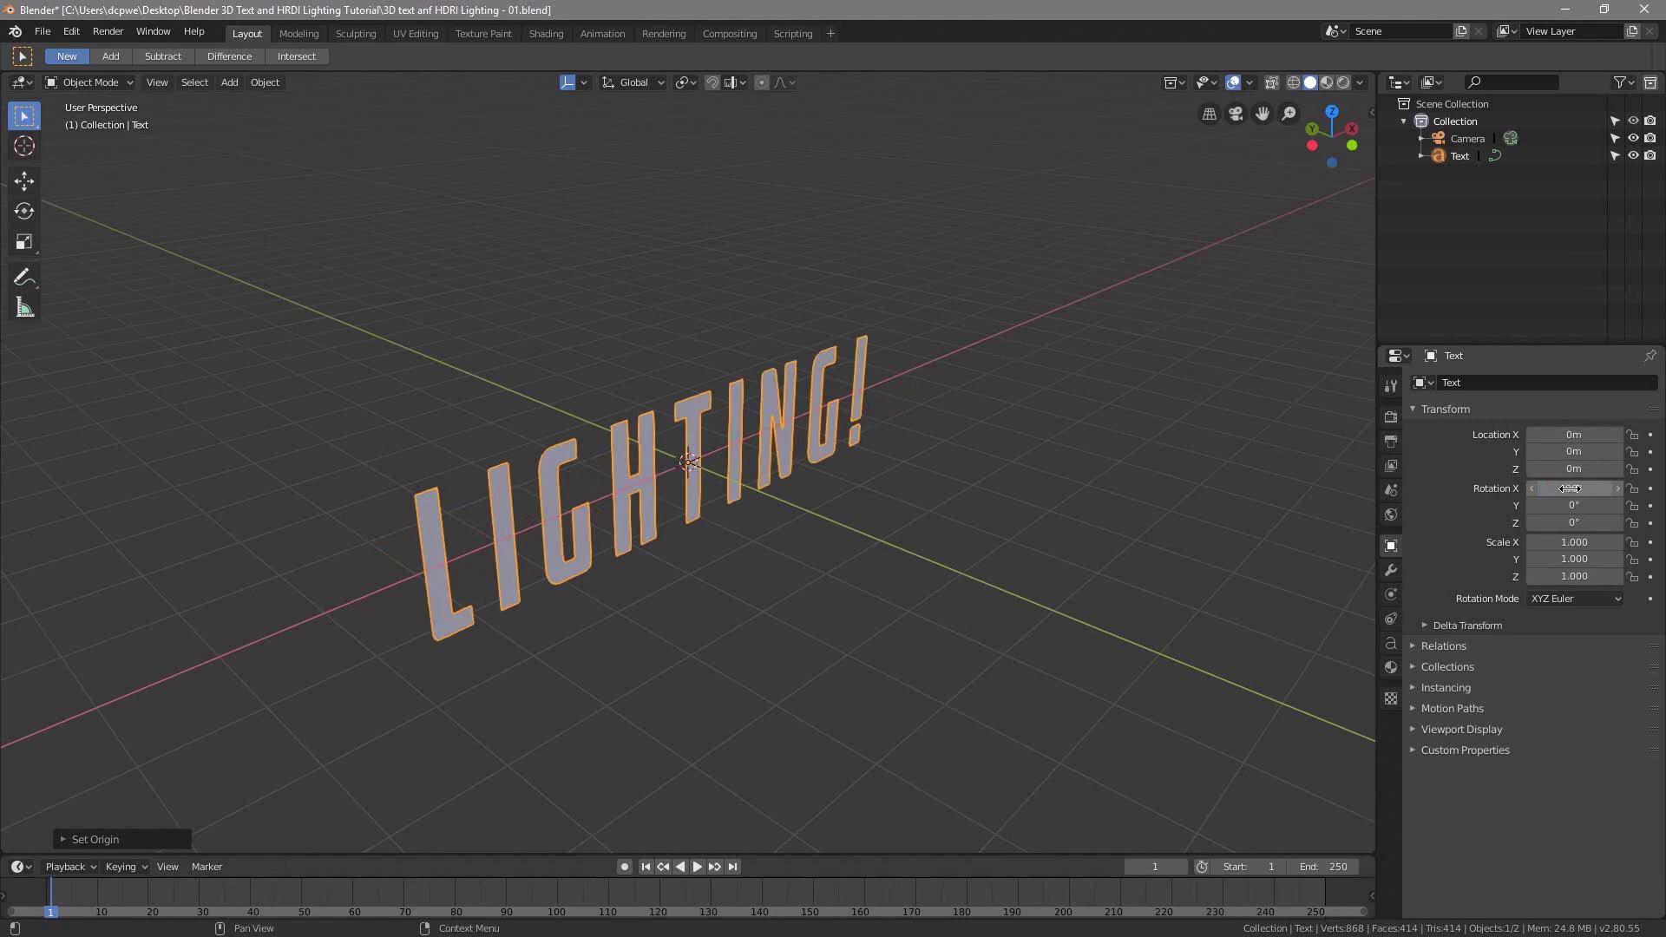
Step: Extrude the LIGHTING! text geometry by 0.2 m
middle_click_drag(785, 391, 1310, 667)
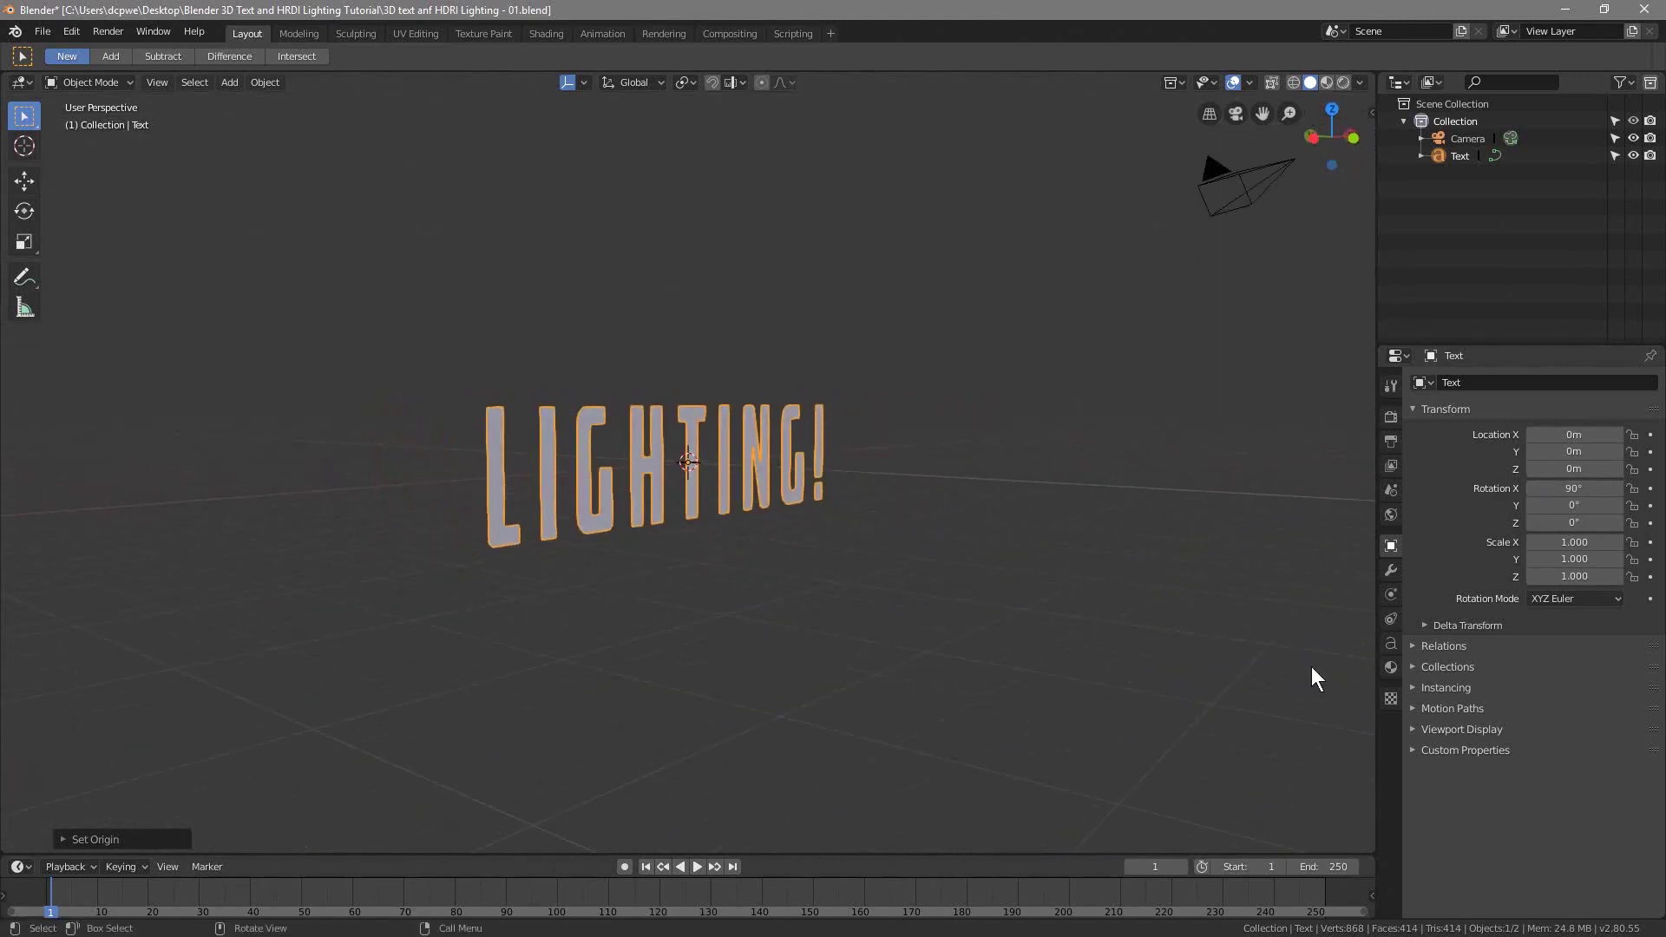
left_click(1389, 643)
scroll(1475, 521, "up", 10)
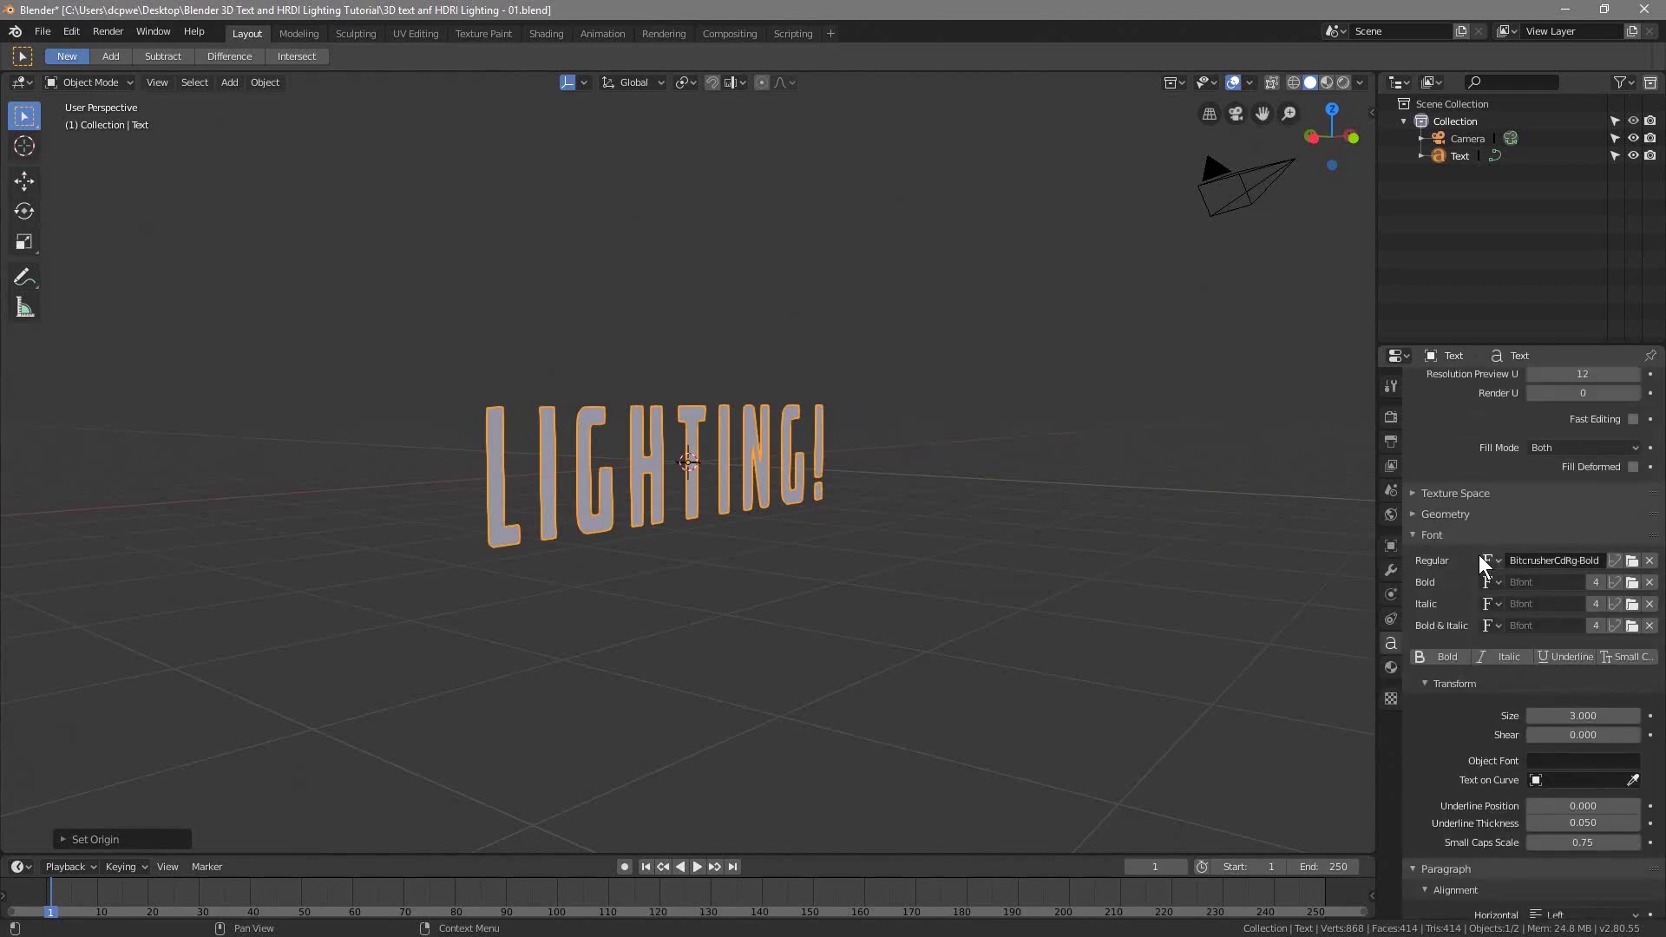
left_click(1575, 558)
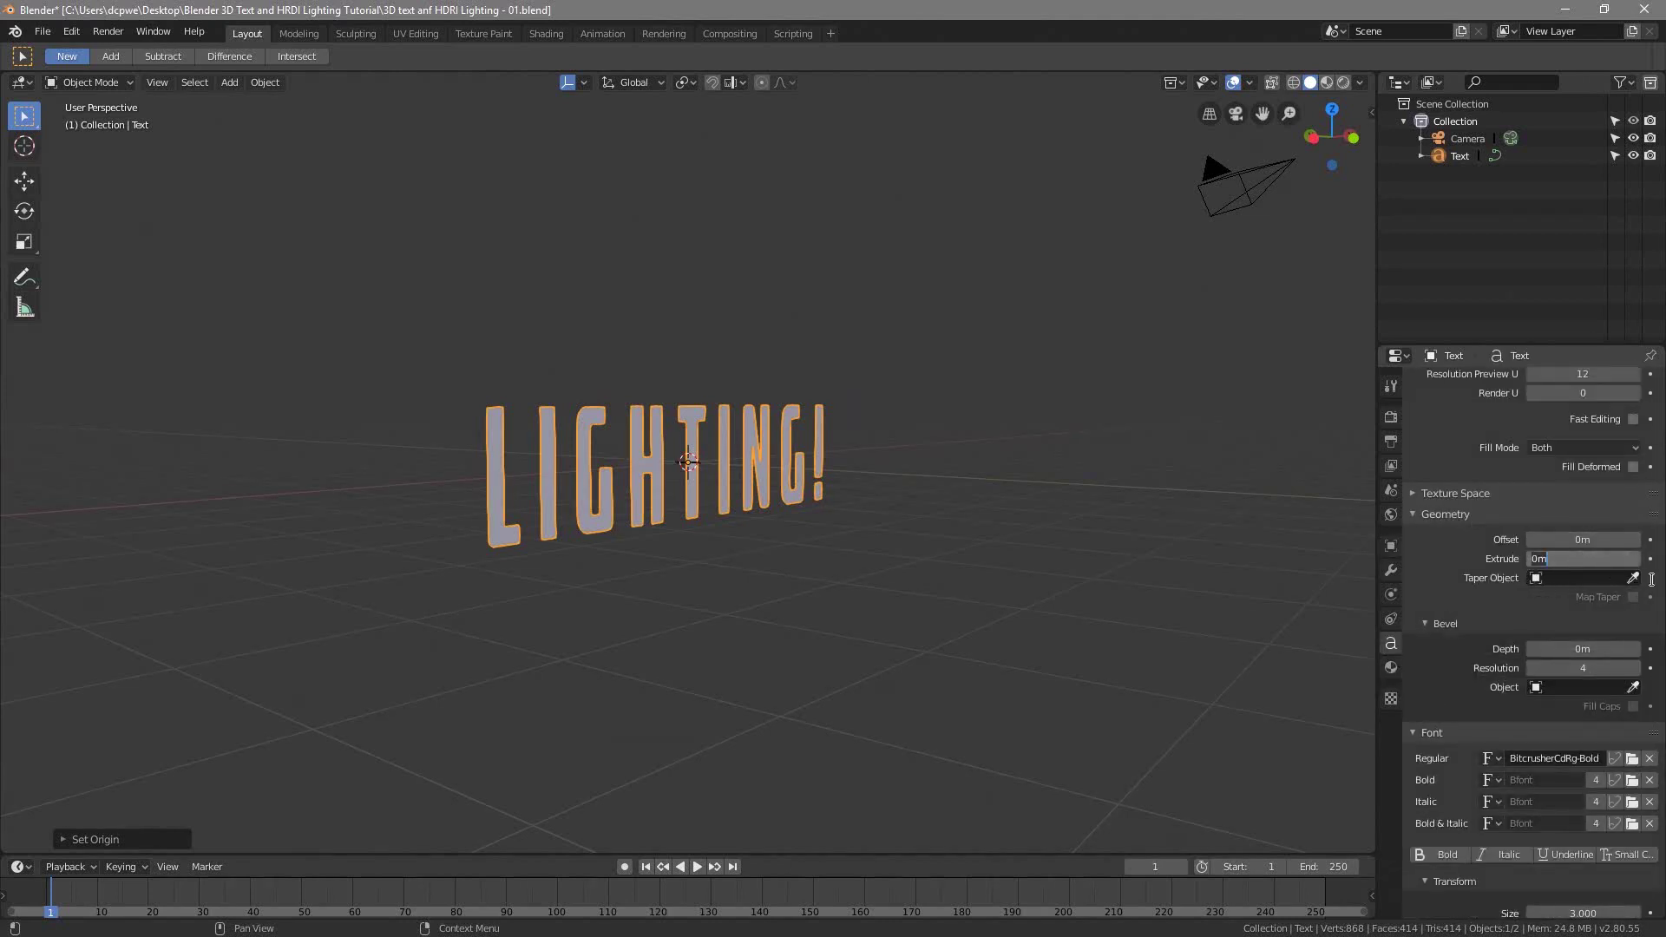
type("2.2")
key("Return")
Step: Set the bevel depth of the LIGHTING! text to 0.02 m and inspect the rounded letter edges
middle_click_drag(954, 486, 732, 584)
scroll(524, 526, "up", 3)
scroll(708, 393, "up", 3)
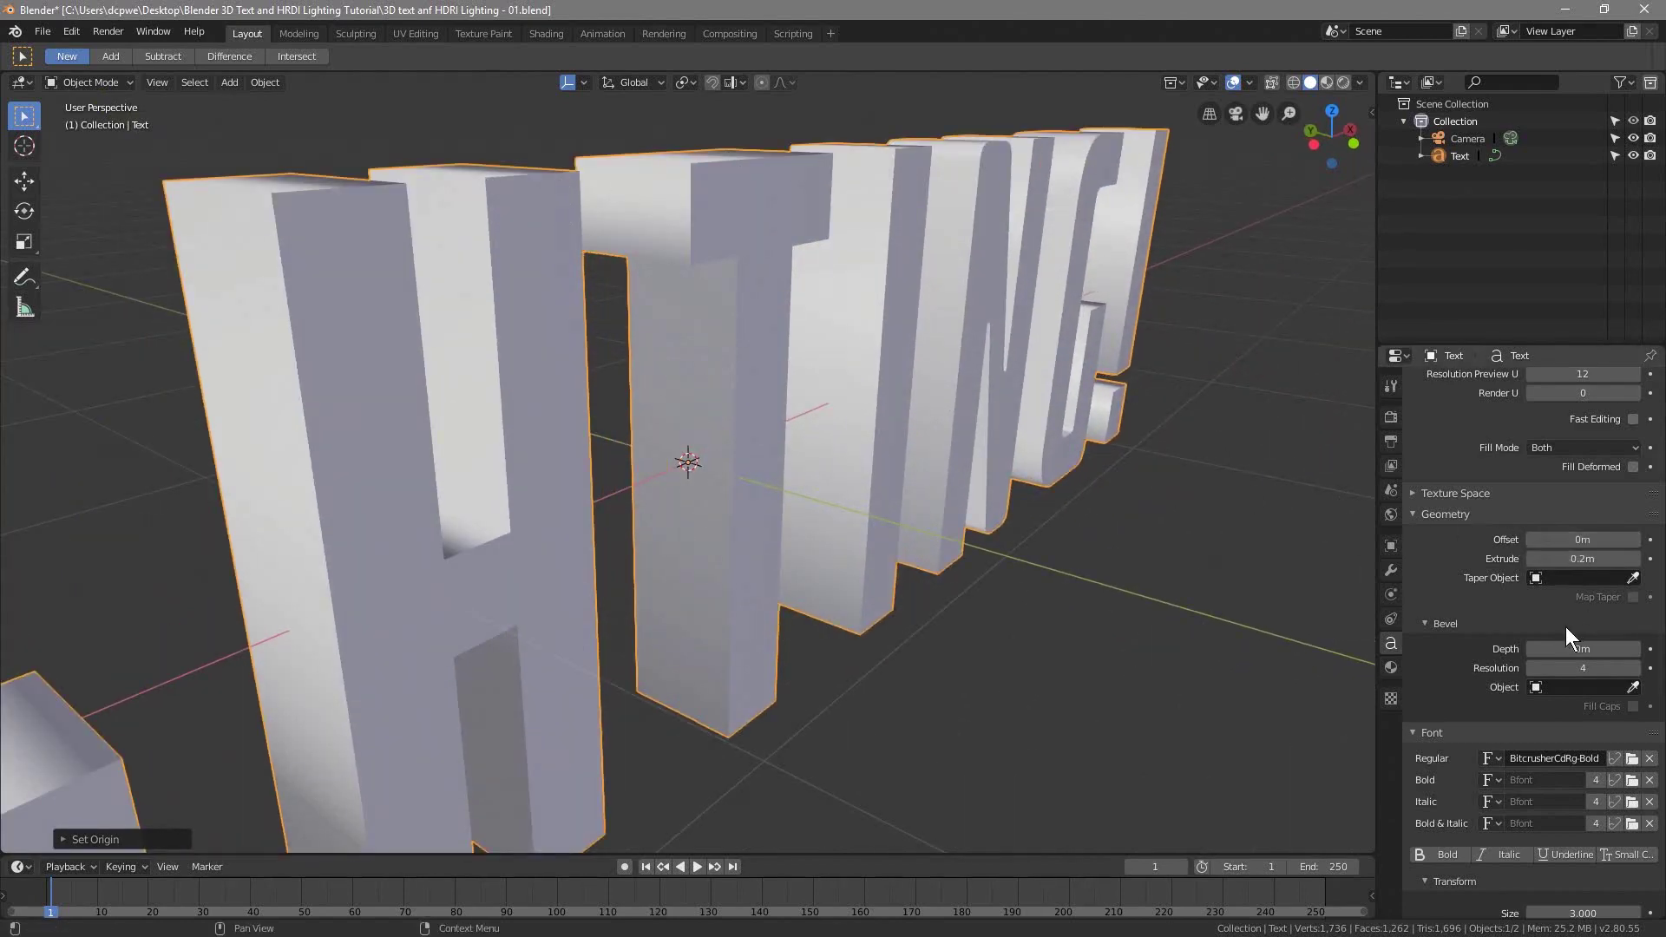
left_click_drag(1629, 650, 1636, 655)
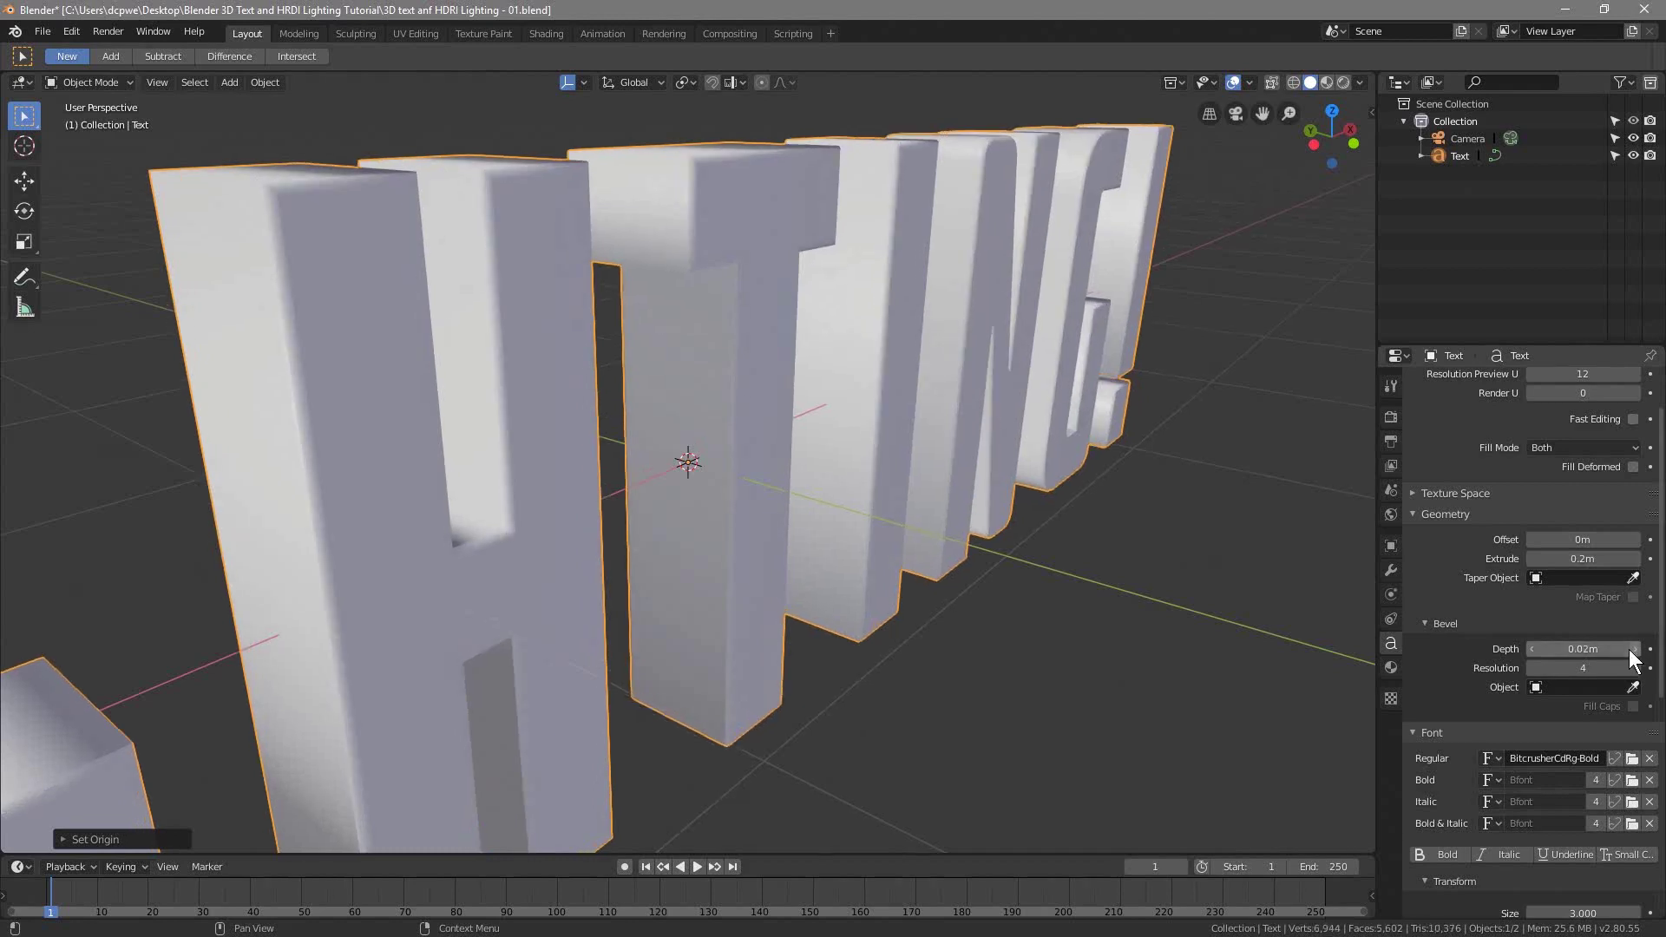
middle_click_drag(598, 416, 497, 324)
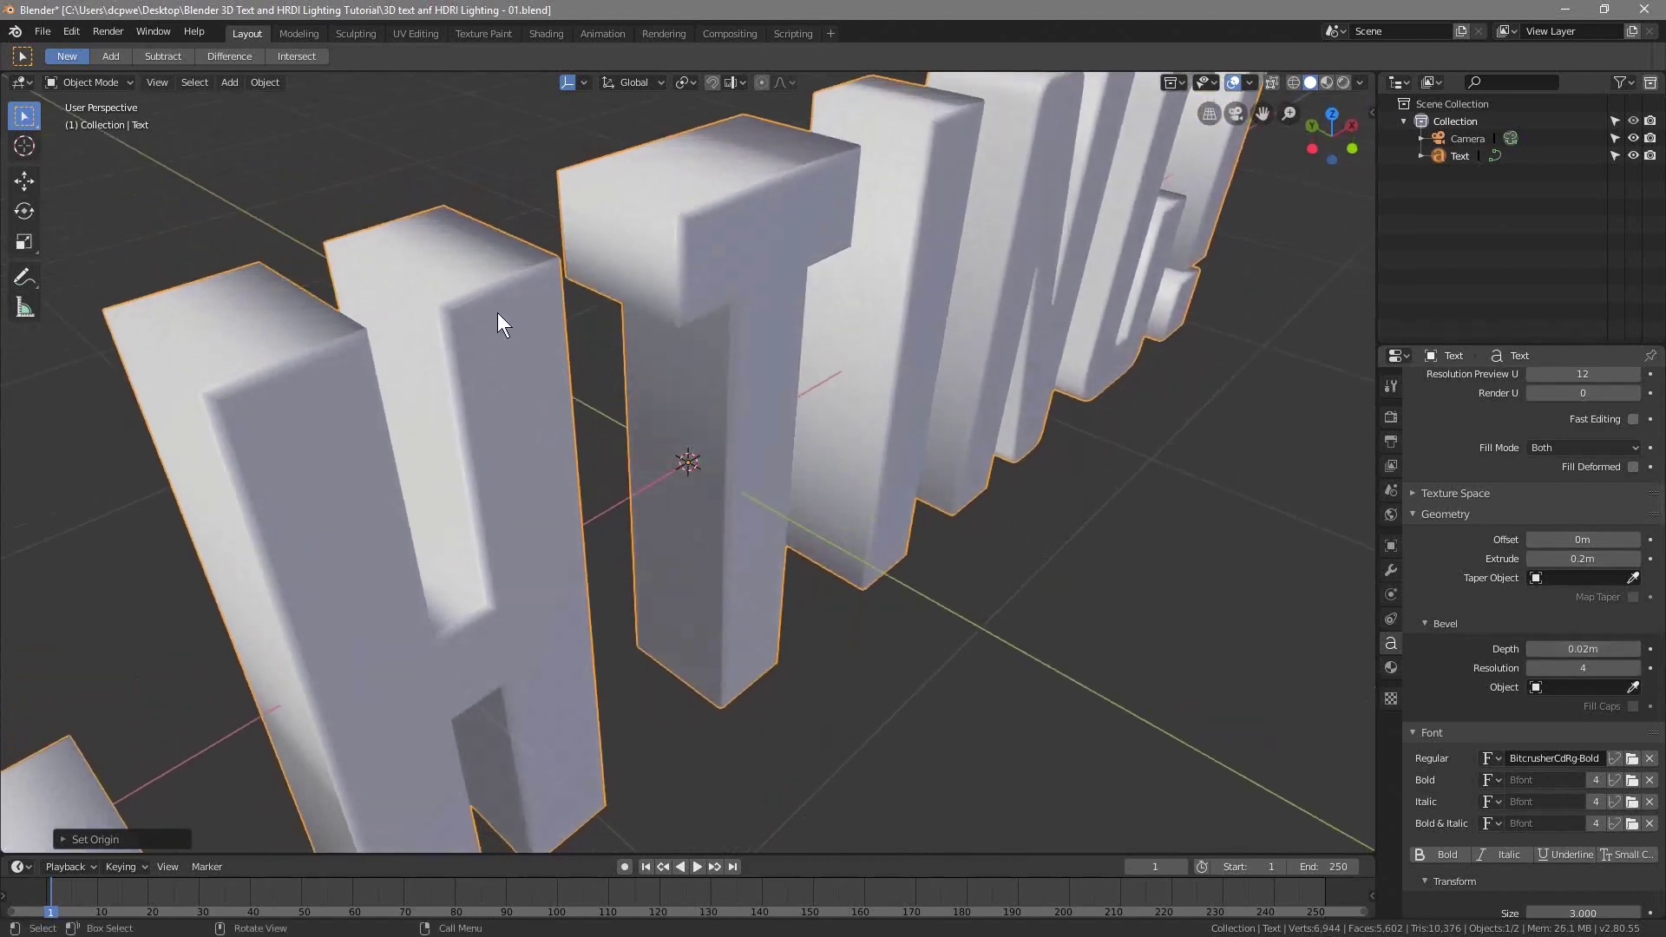
middle_click_drag(979, 516, 763, 399)
scroll(774, 510, "down", 3)
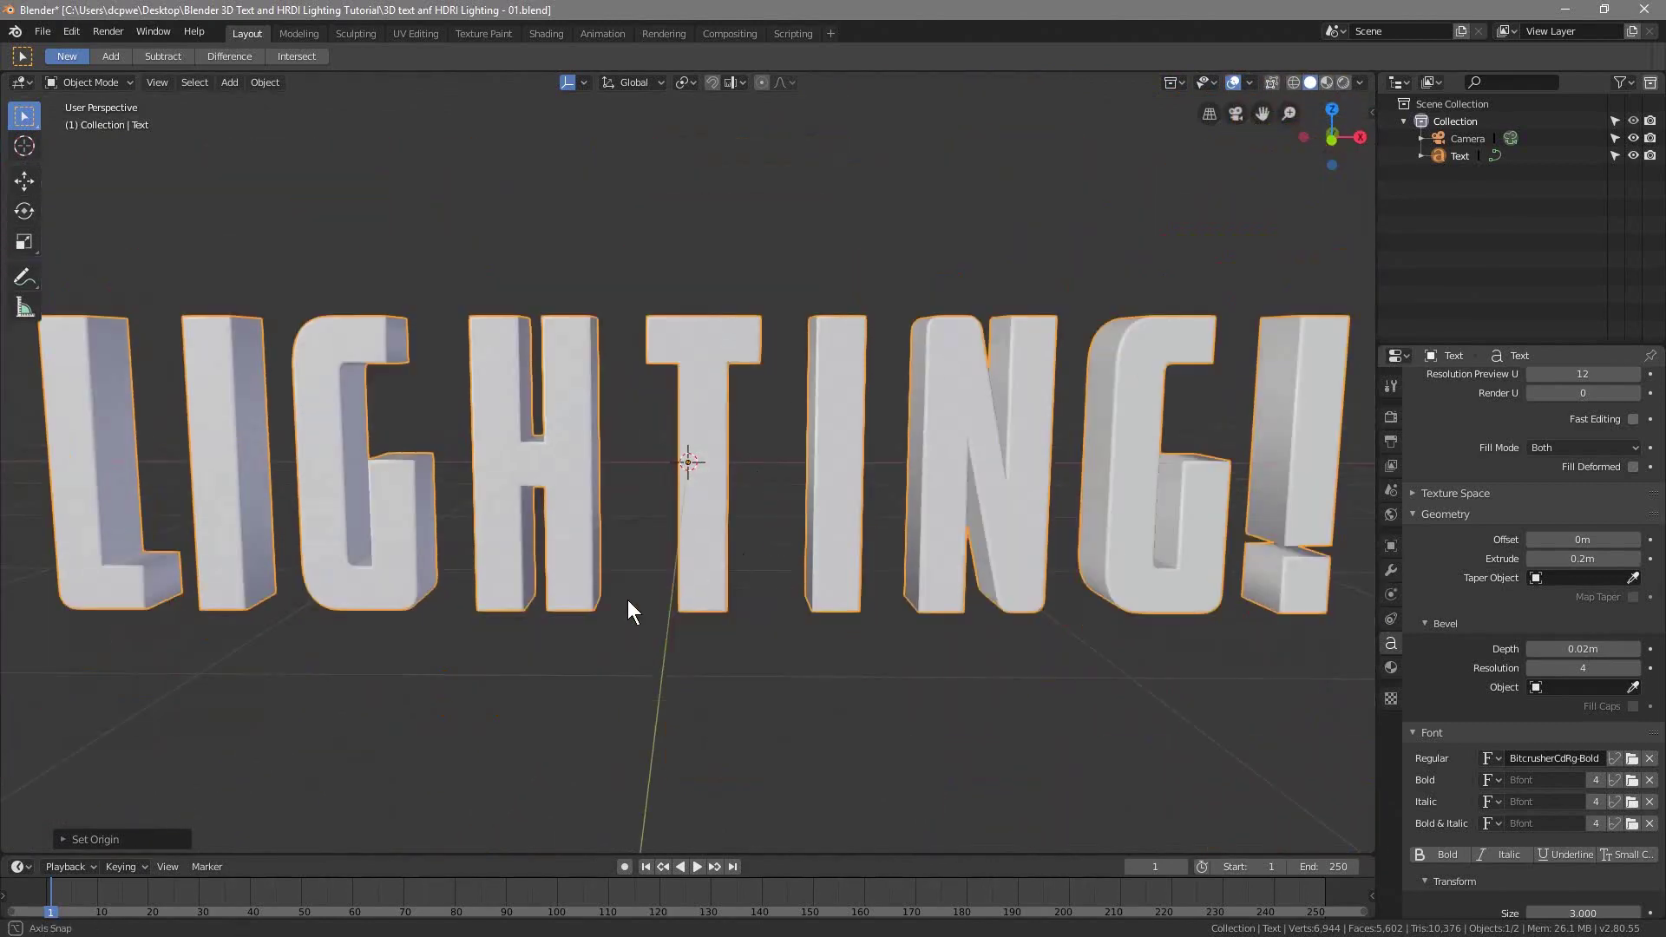
scroll(633, 607, "up", 2)
scroll(633, 625, "down", 4)
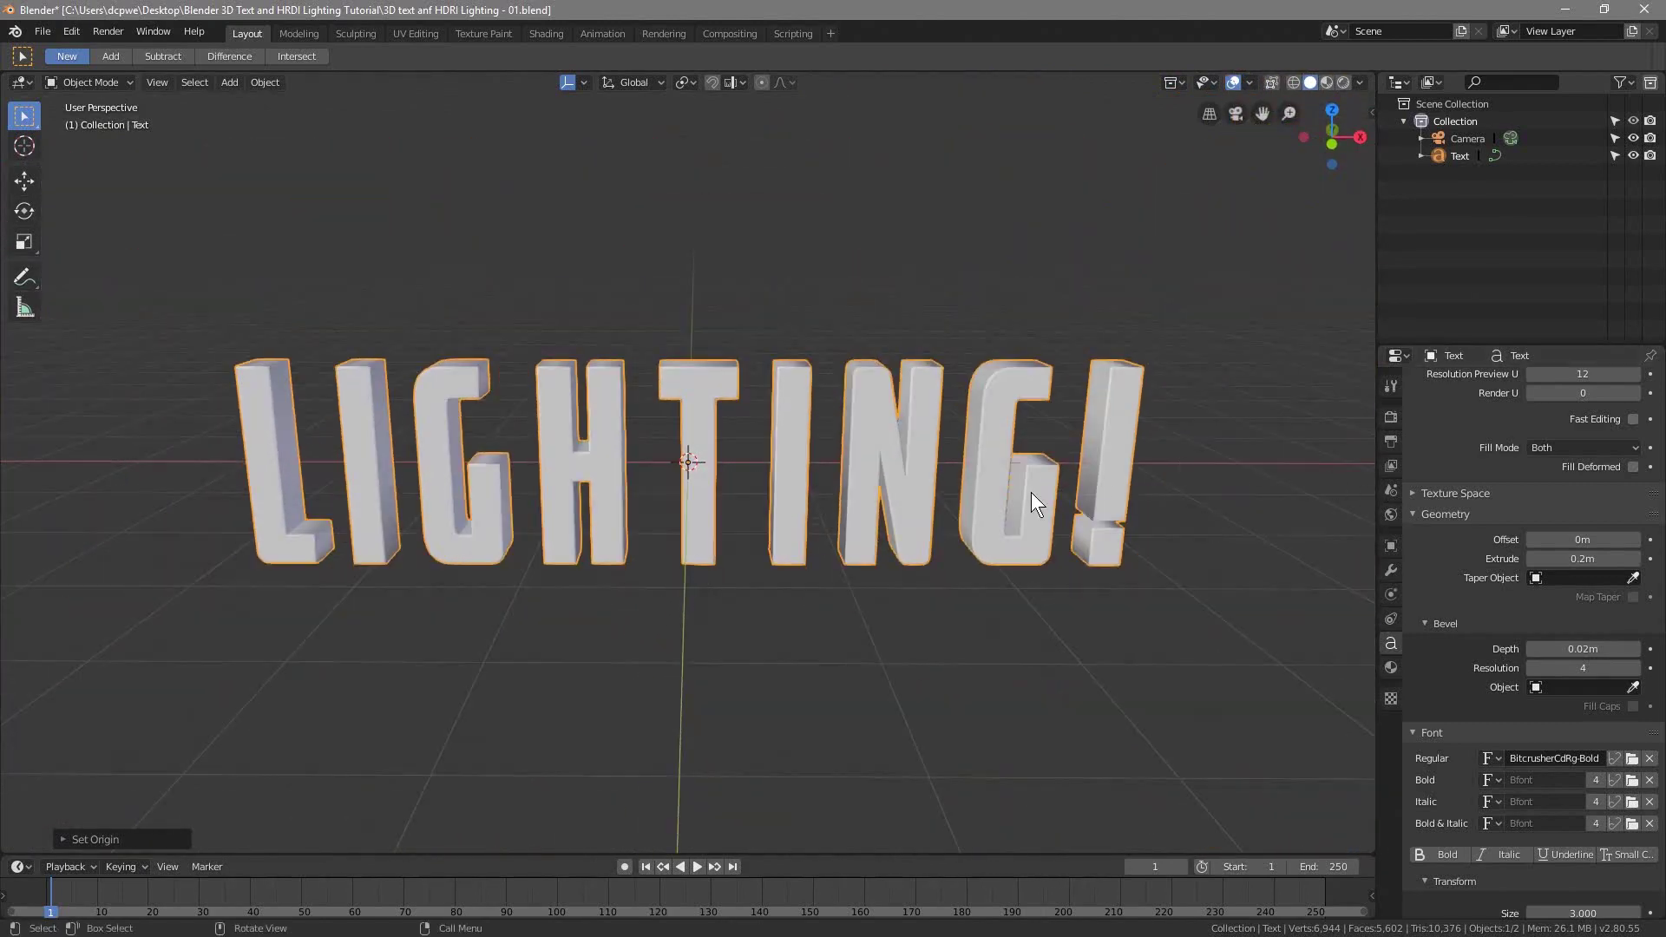
Step: Raise the LIGHTING! text along the Z axis so its base sits just above the ground plane
key("KP_3")
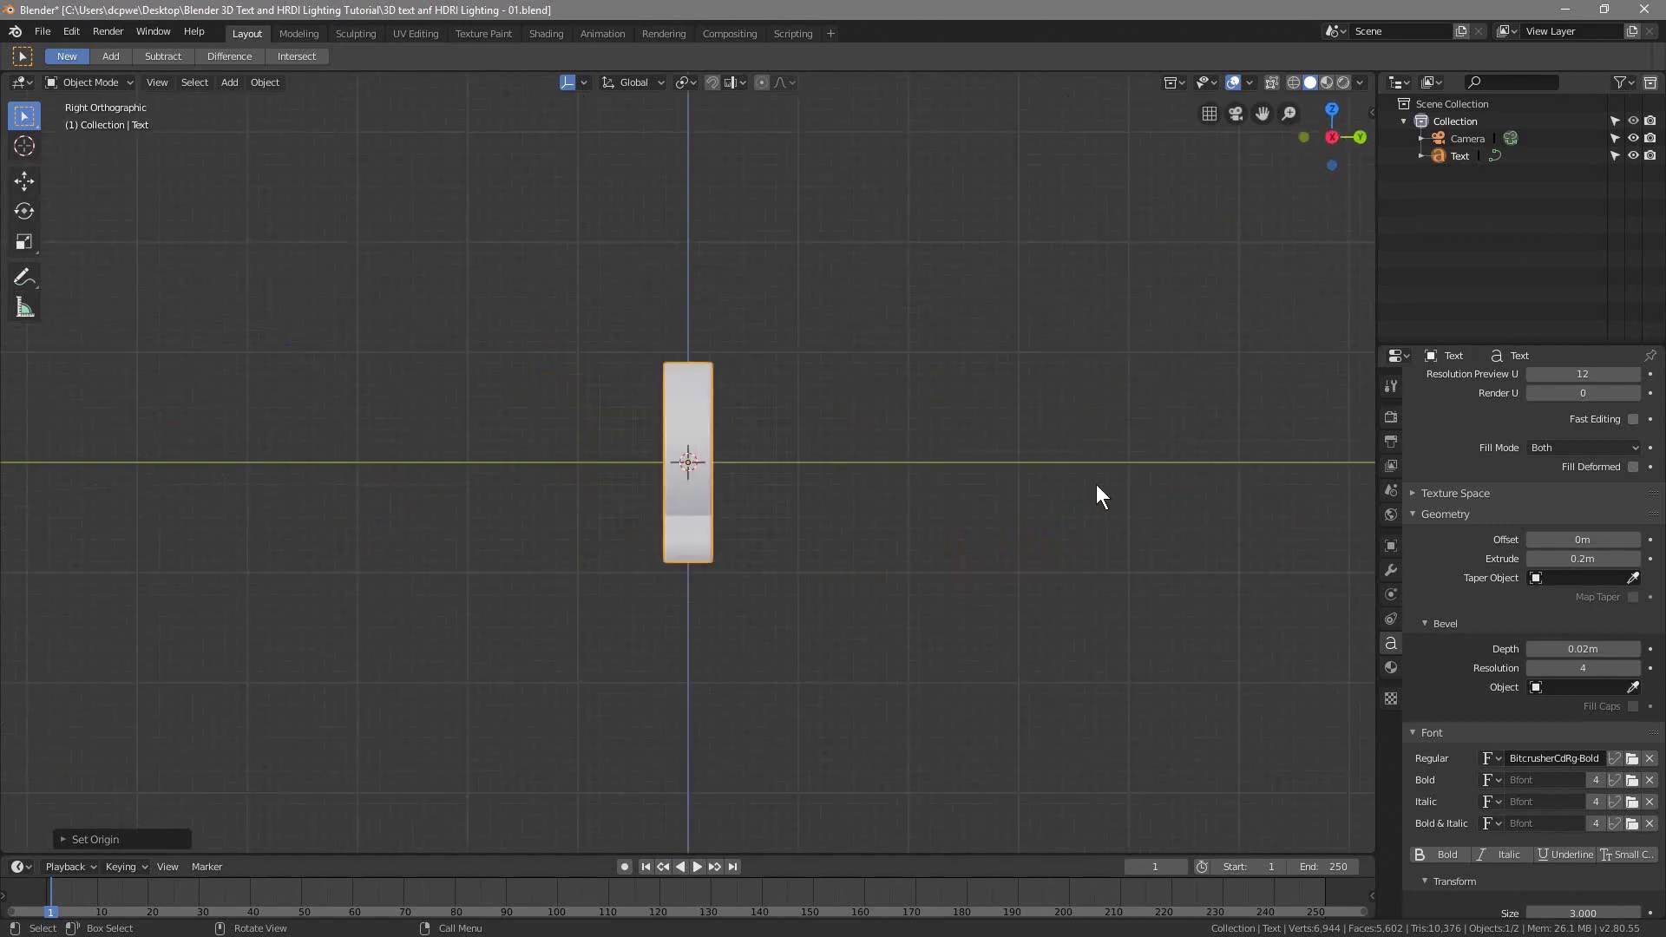
left_click(24, 180)
left_click_drag(691, 424, 679, 296)
scroll(715, 522, "up", 7)
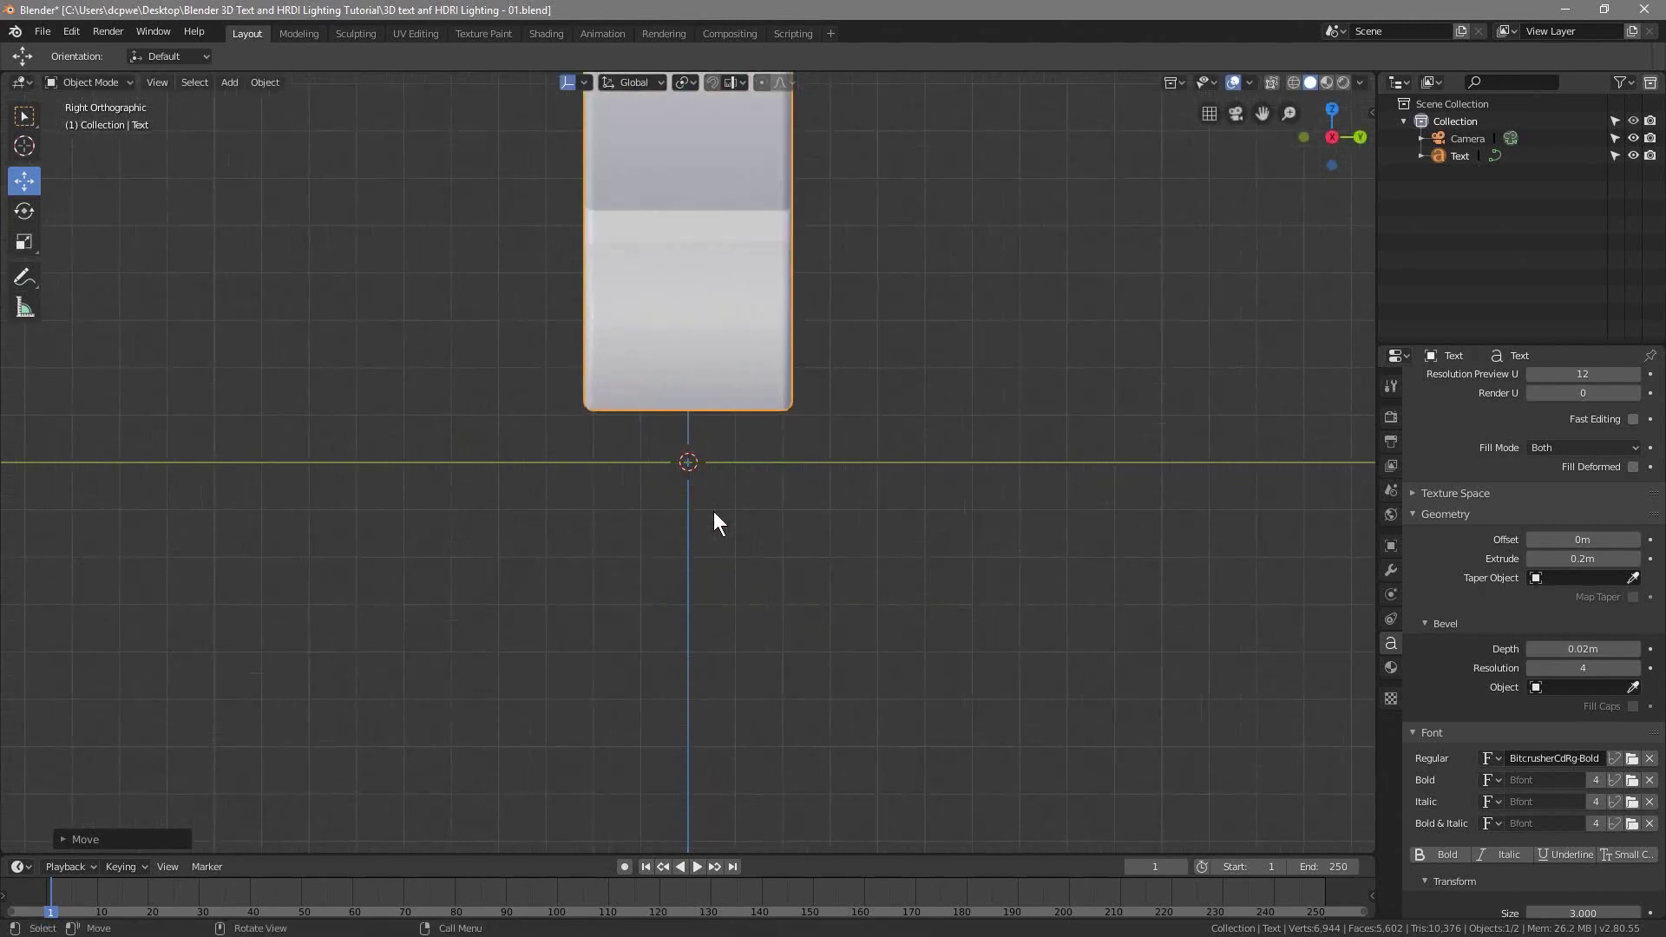
scroll(707, 443, "down", 6)
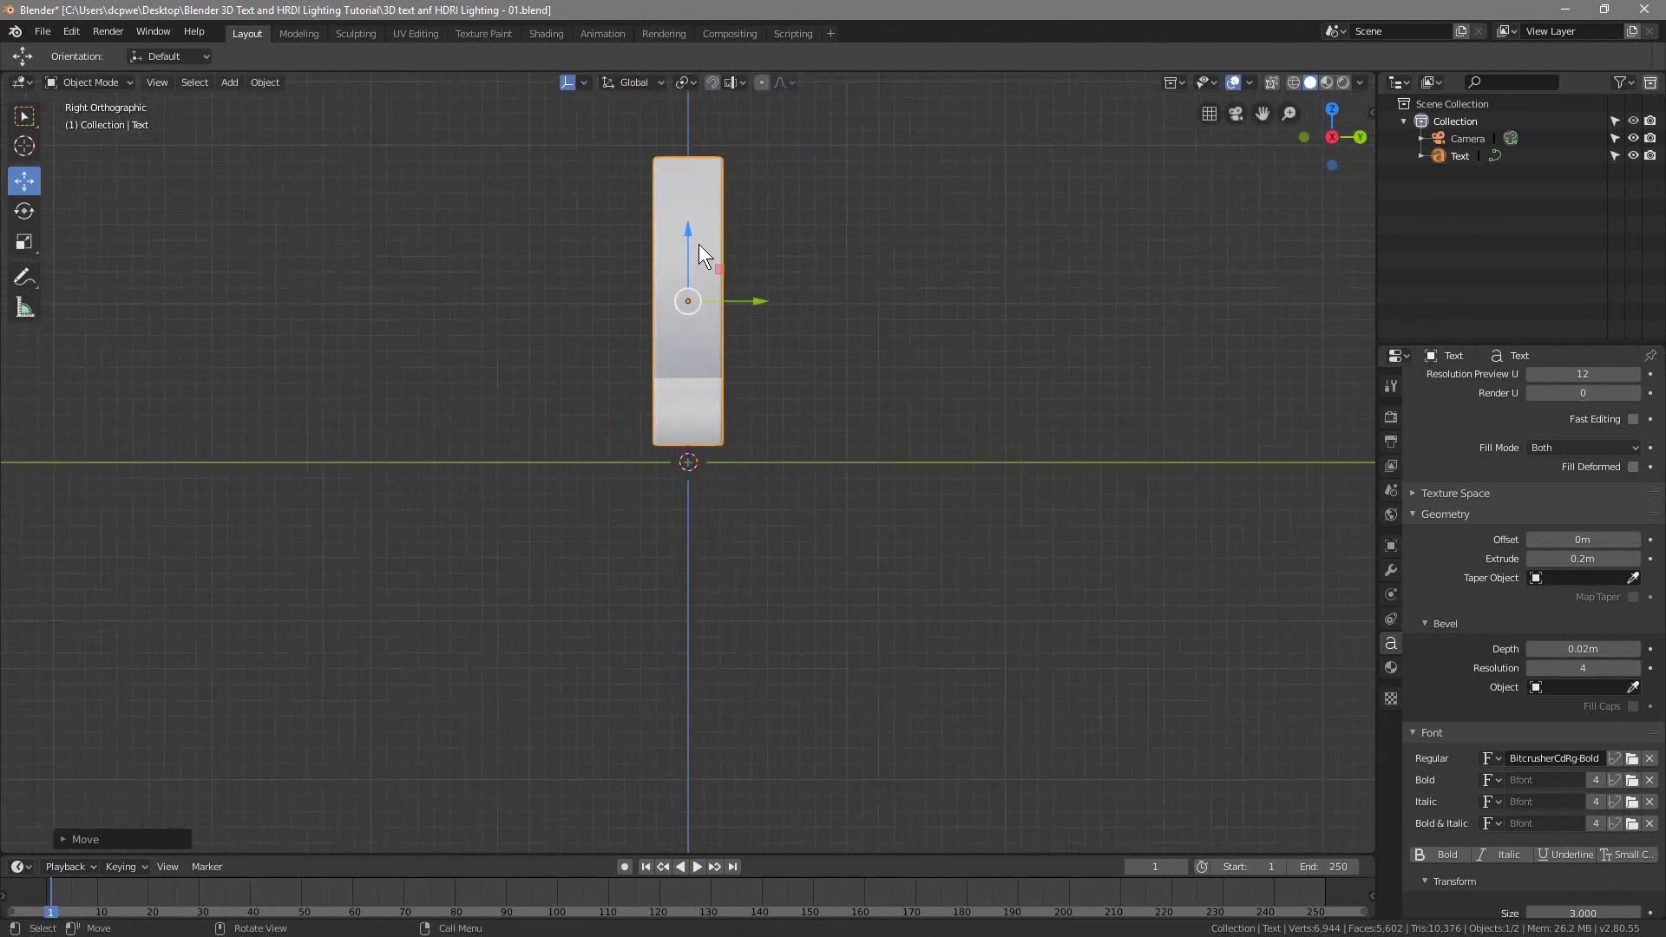
left_click_drag(686, 237, 683, 240)
scroll(638, 477, "up", 6)
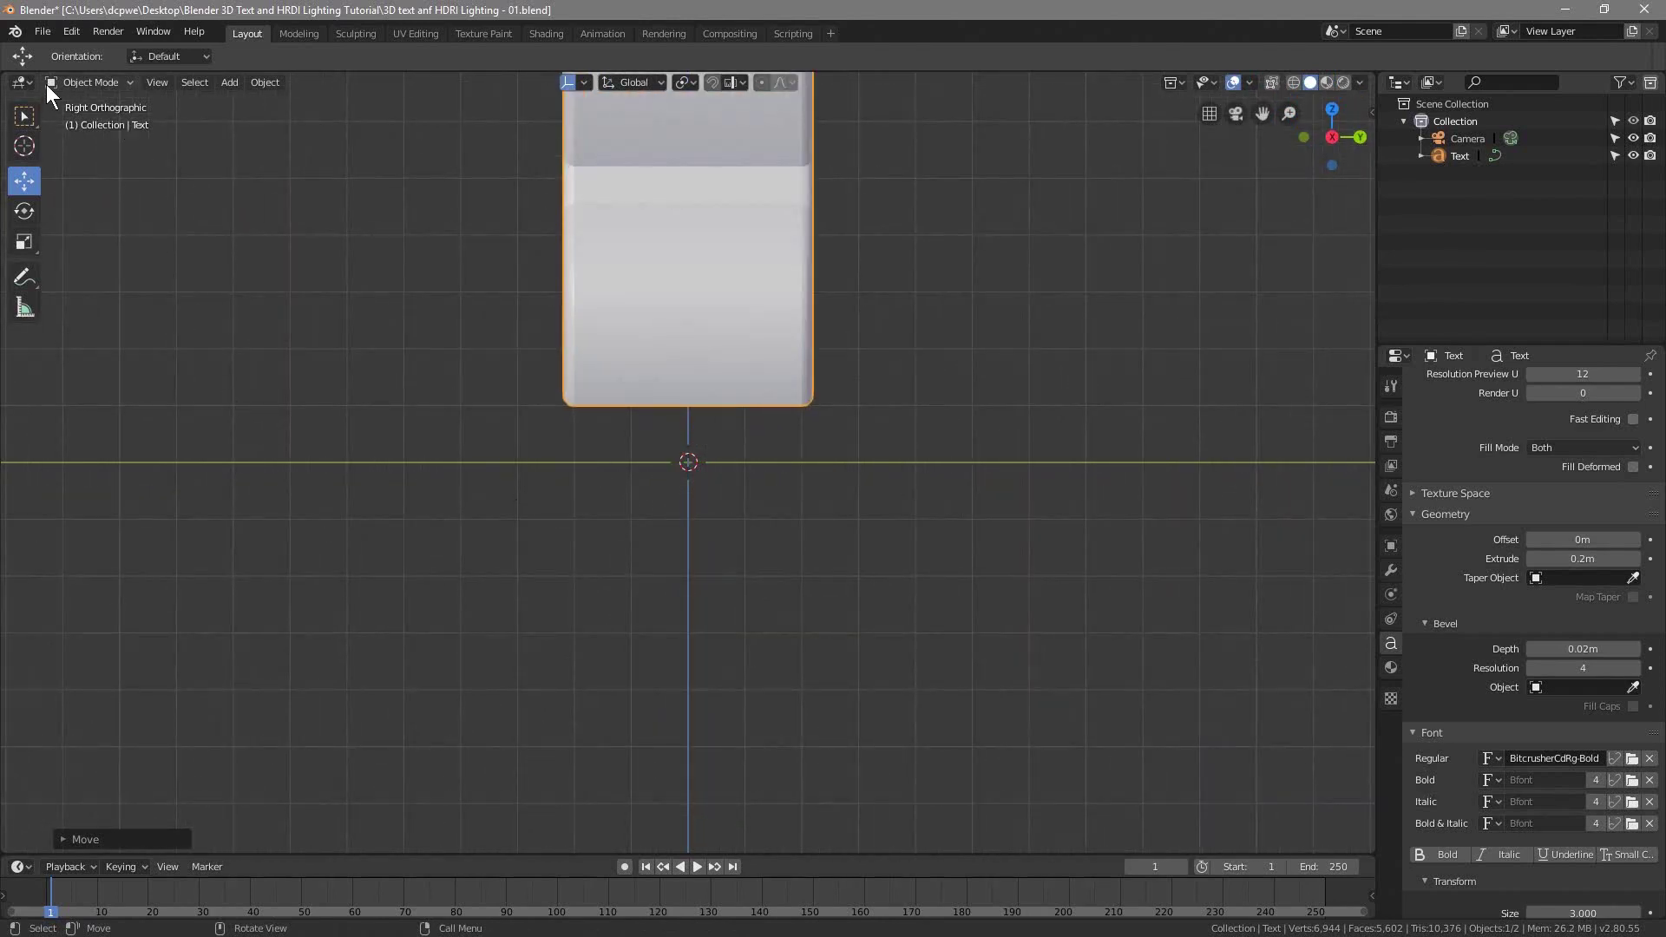
Step: Save the Blender project under its existing file name
middle_click_drag(365, 326, 605, 383)
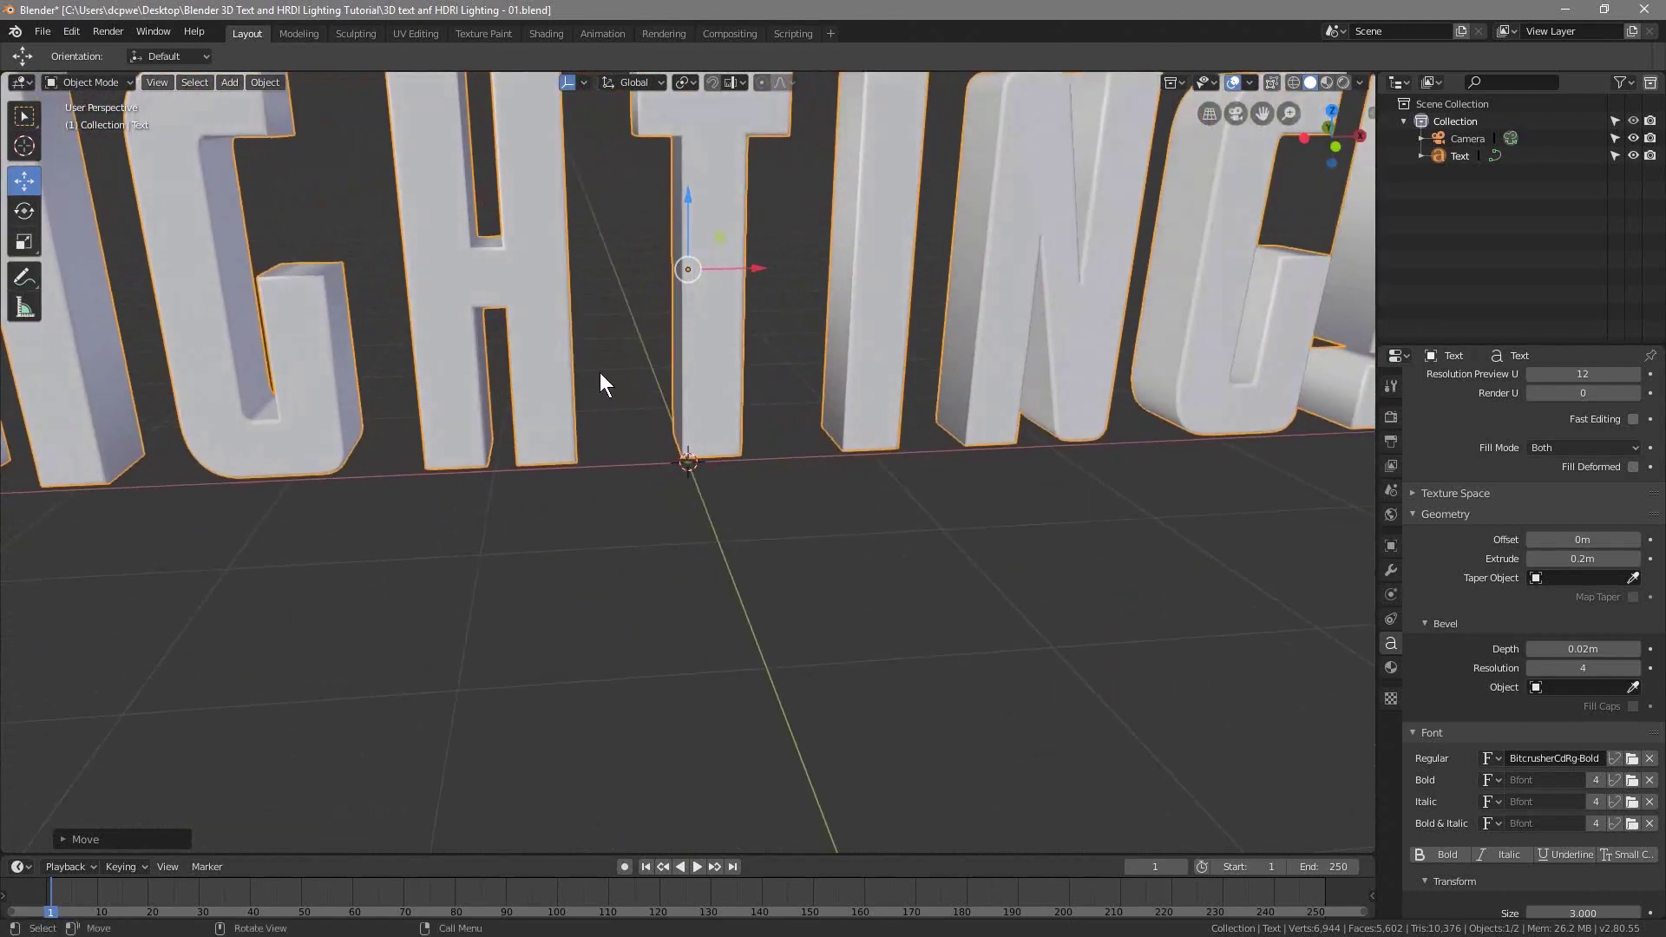
scroll(601, 375, "down", 6)
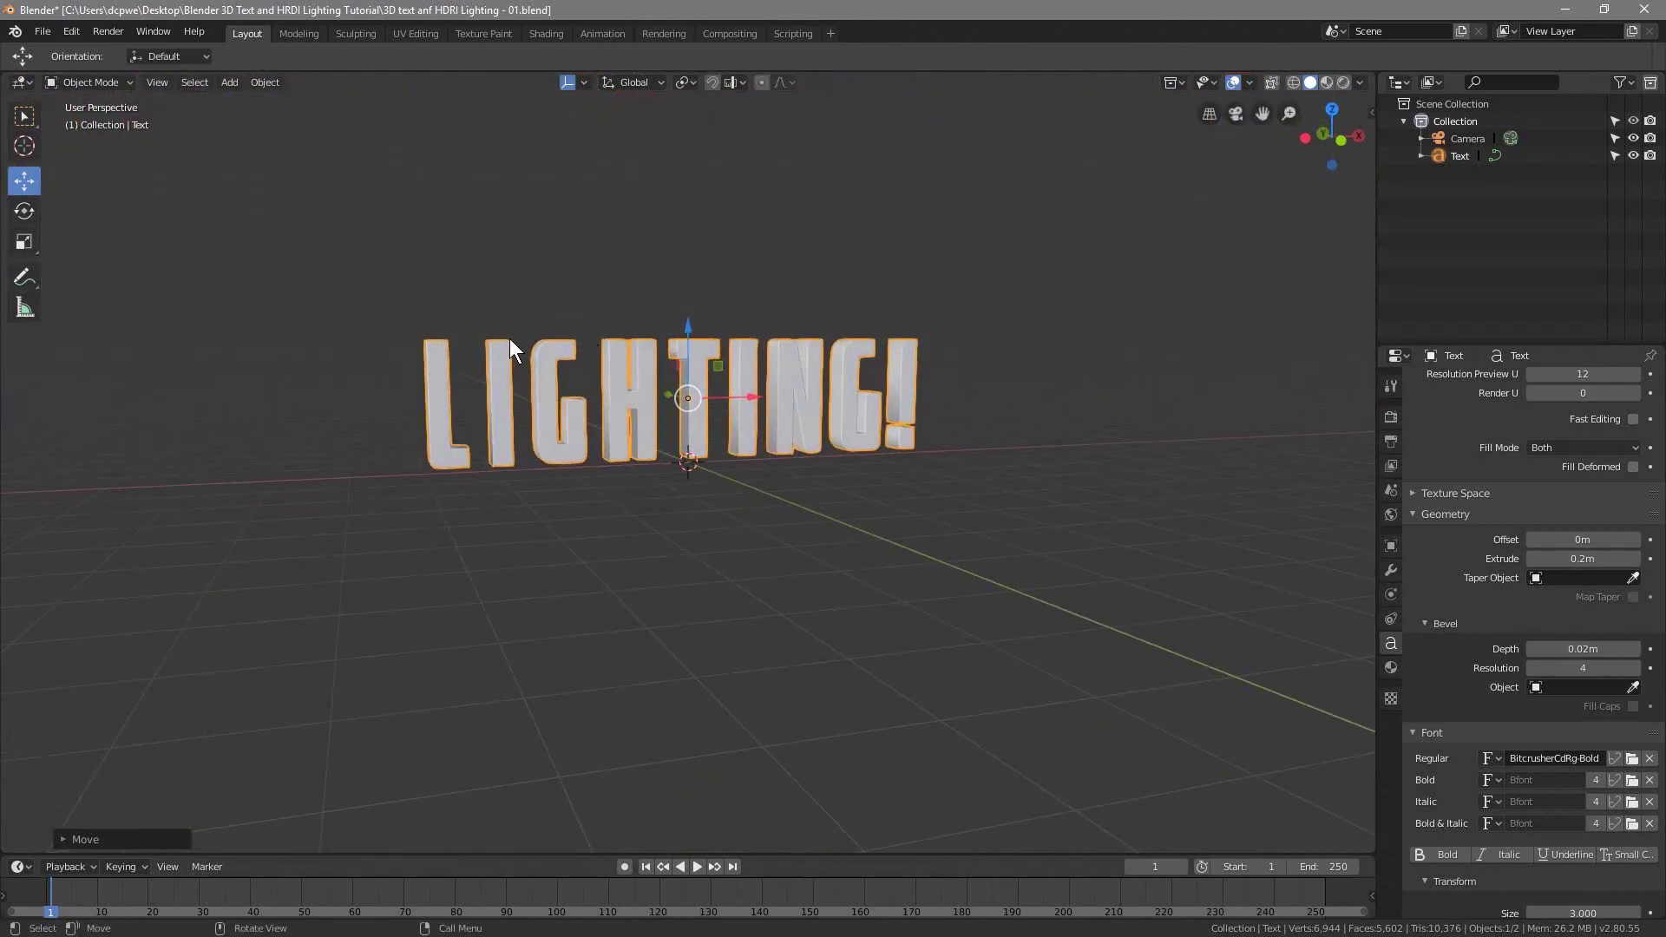
left_click(42, 31)
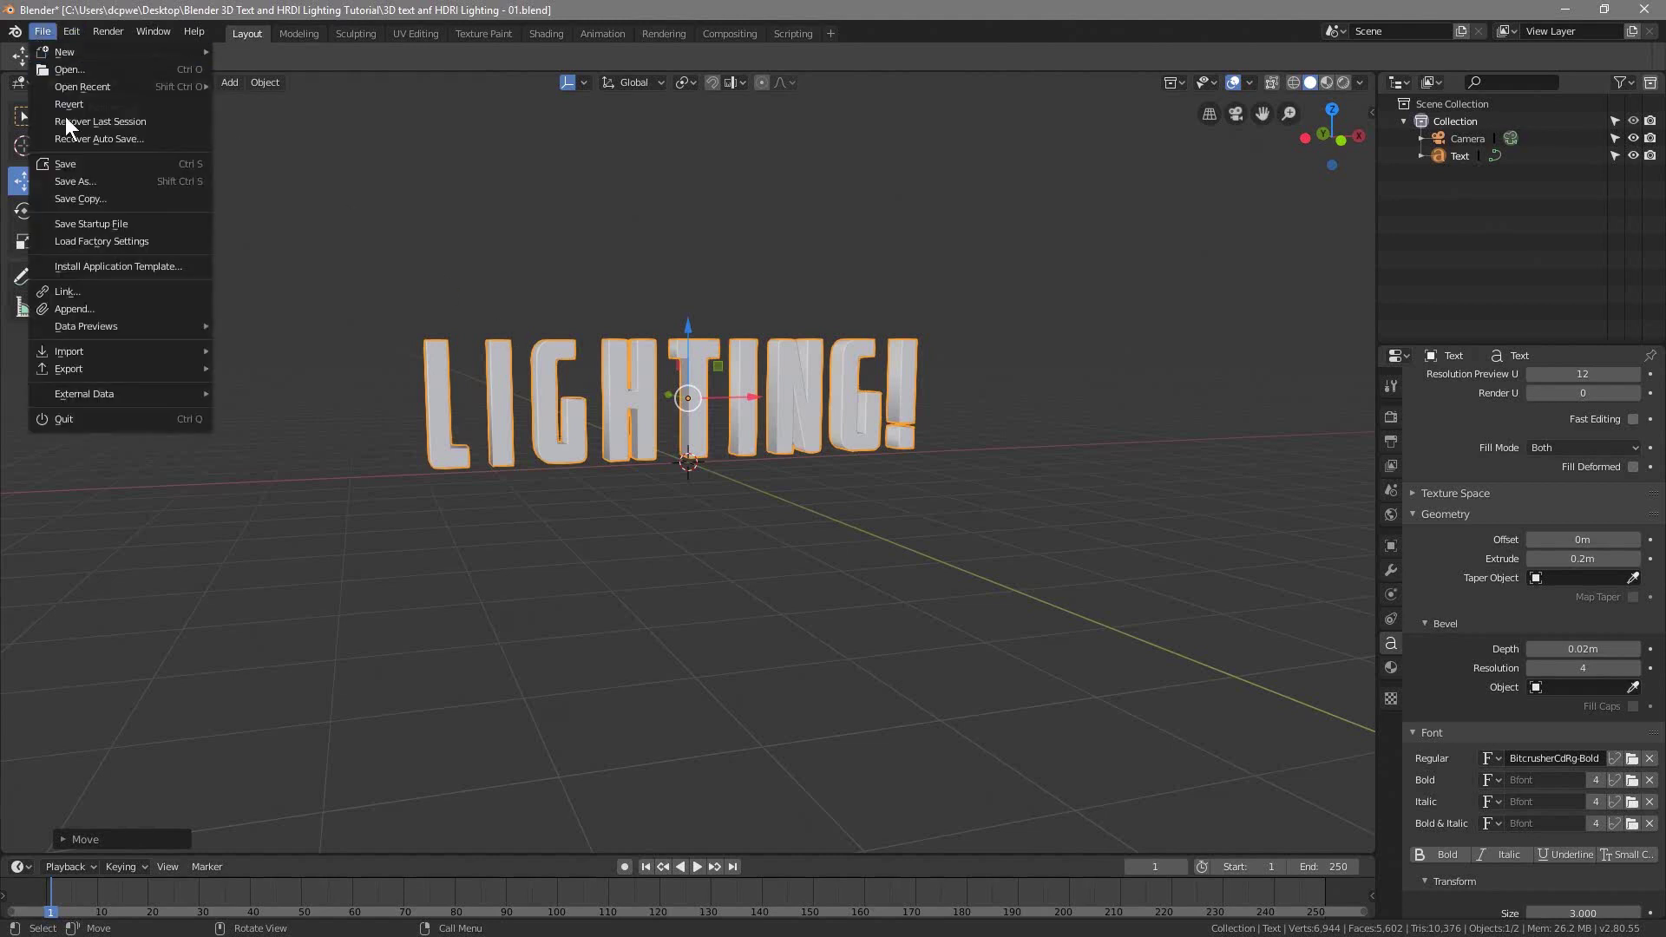
left_click(82, 170)
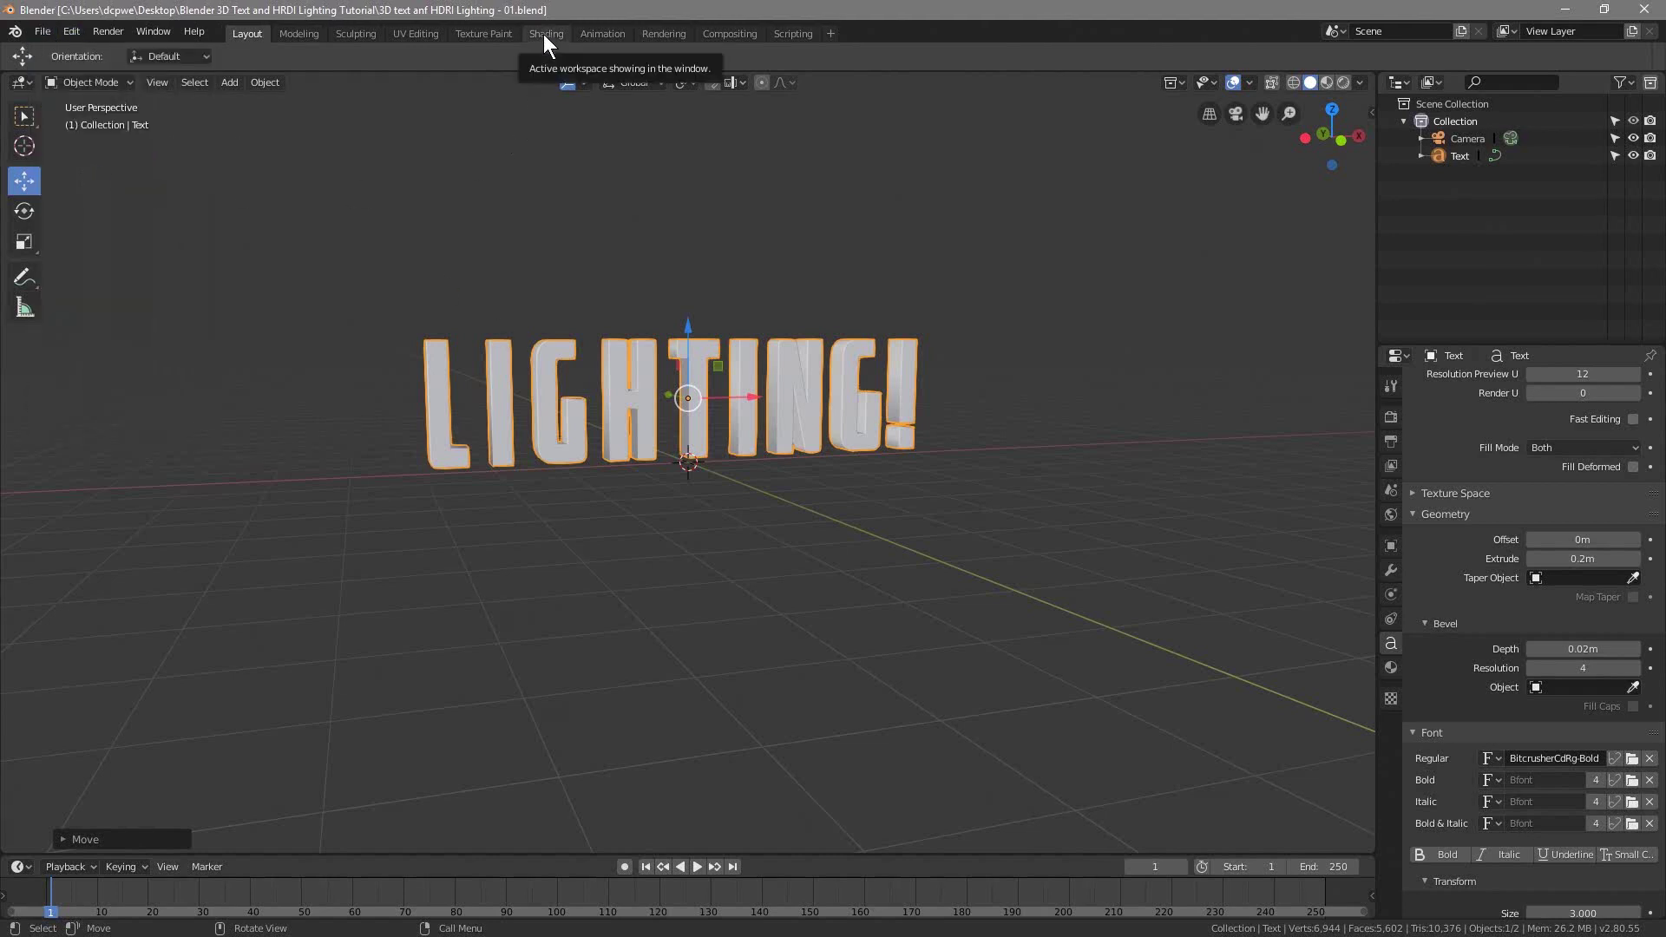
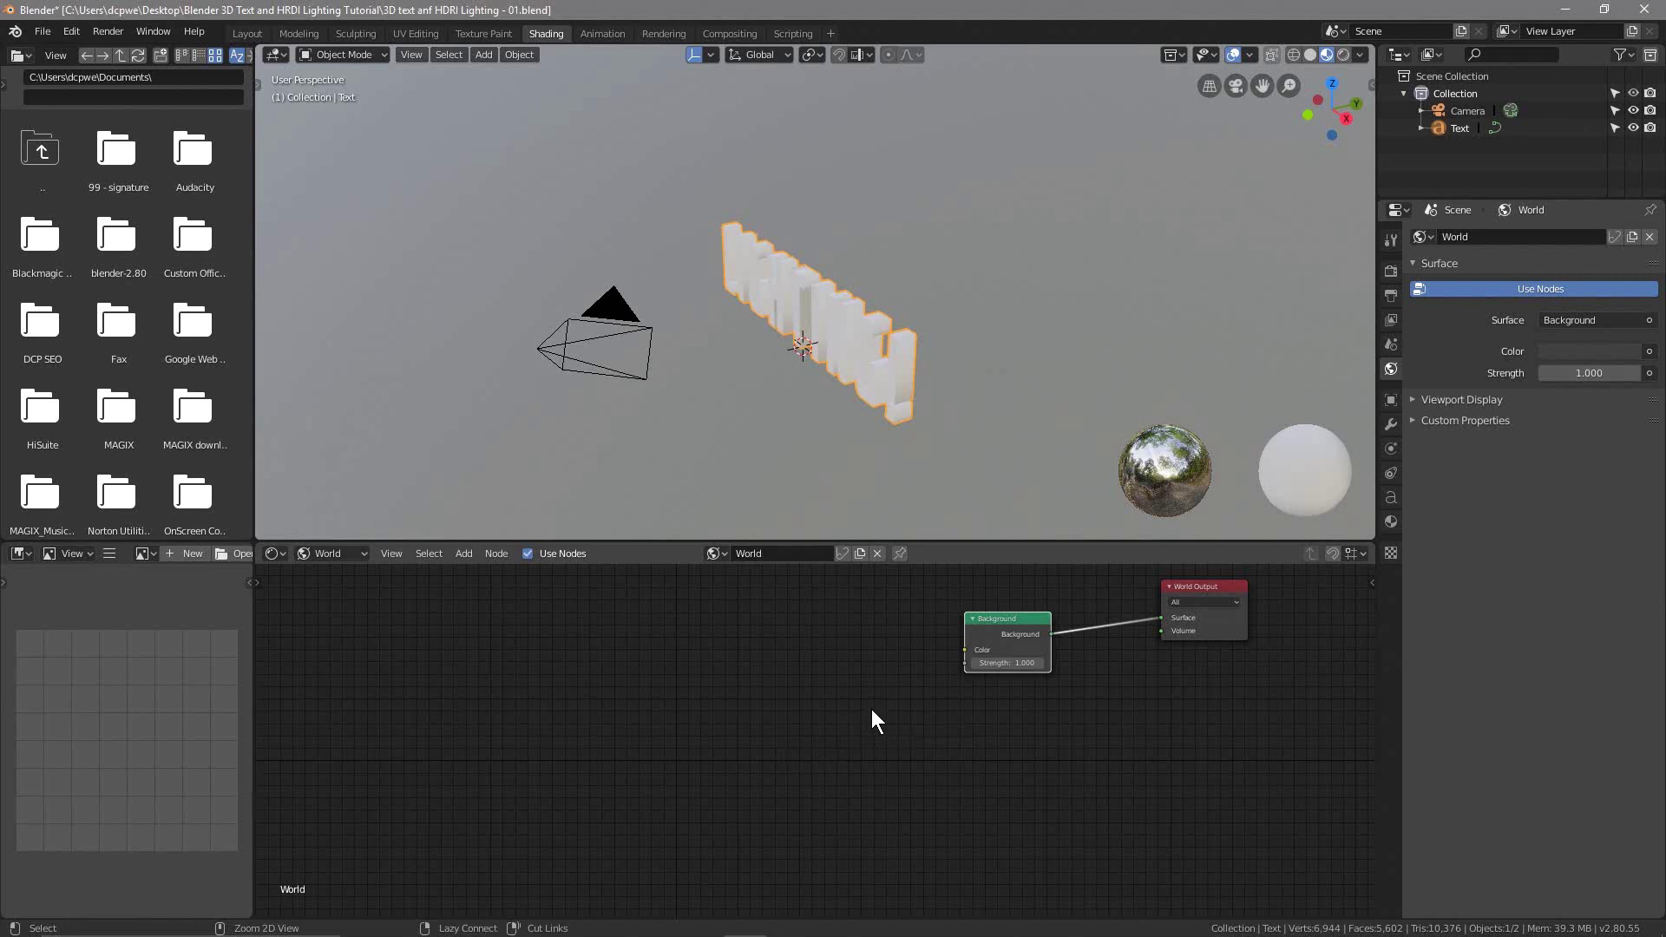
Step: Insert a Mix Shader node between the Background and World Output nodes in the world shader
key("shift+a")
mouse_move(872, 789)
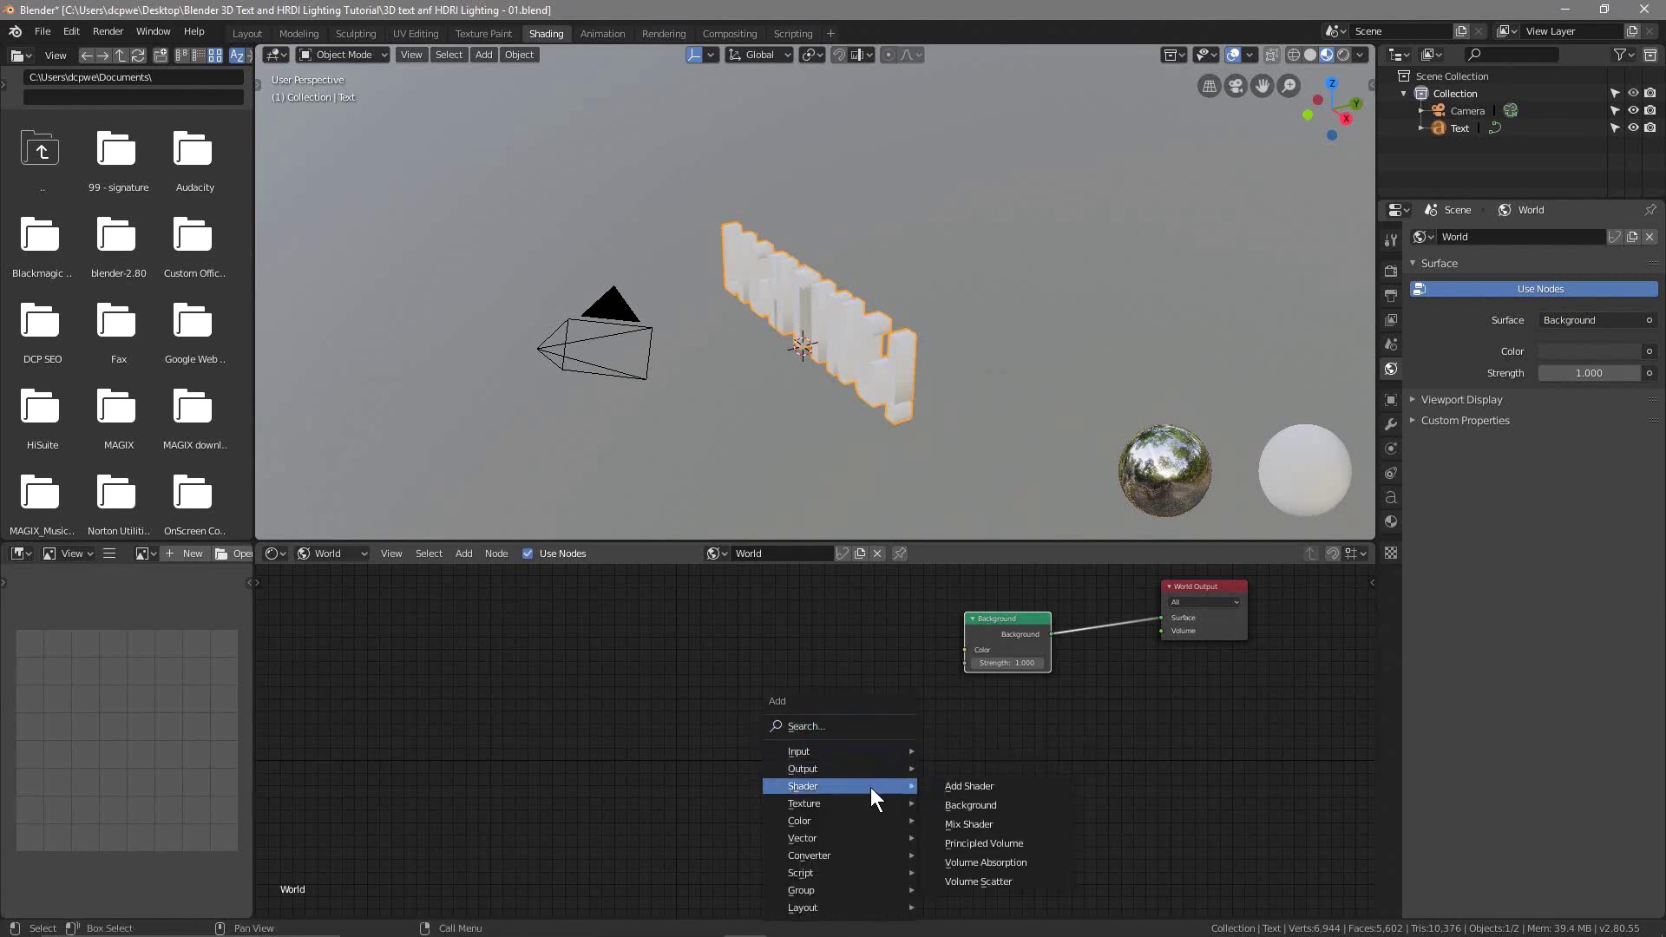
left_click(963, 824)
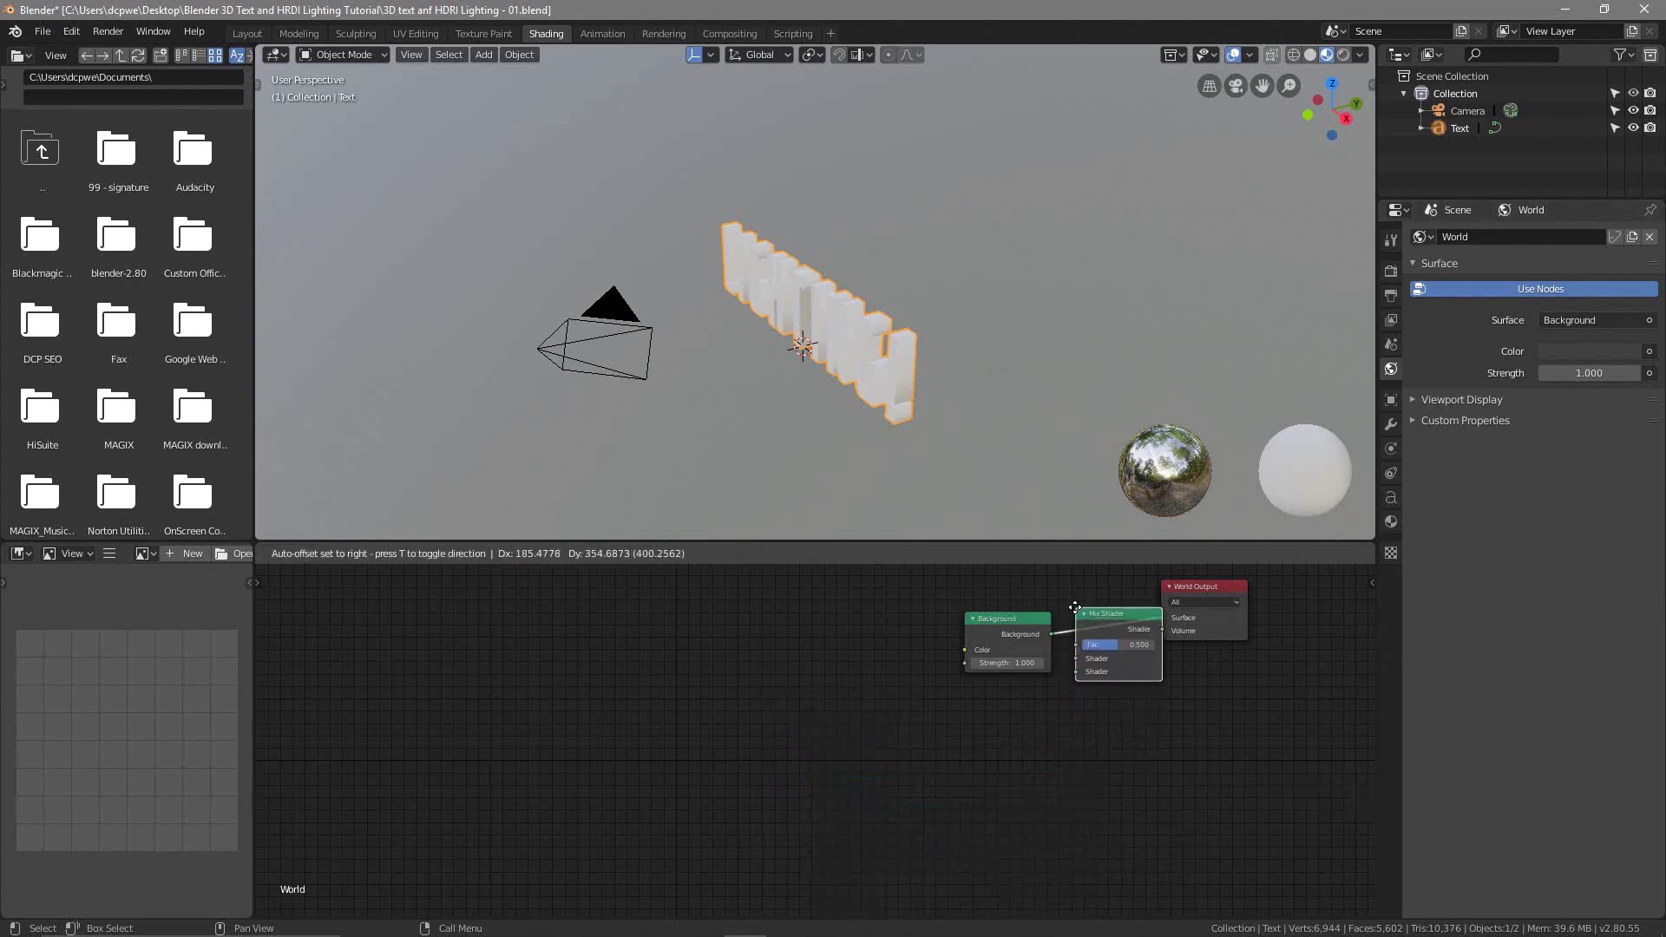
left_click(1075, 607)
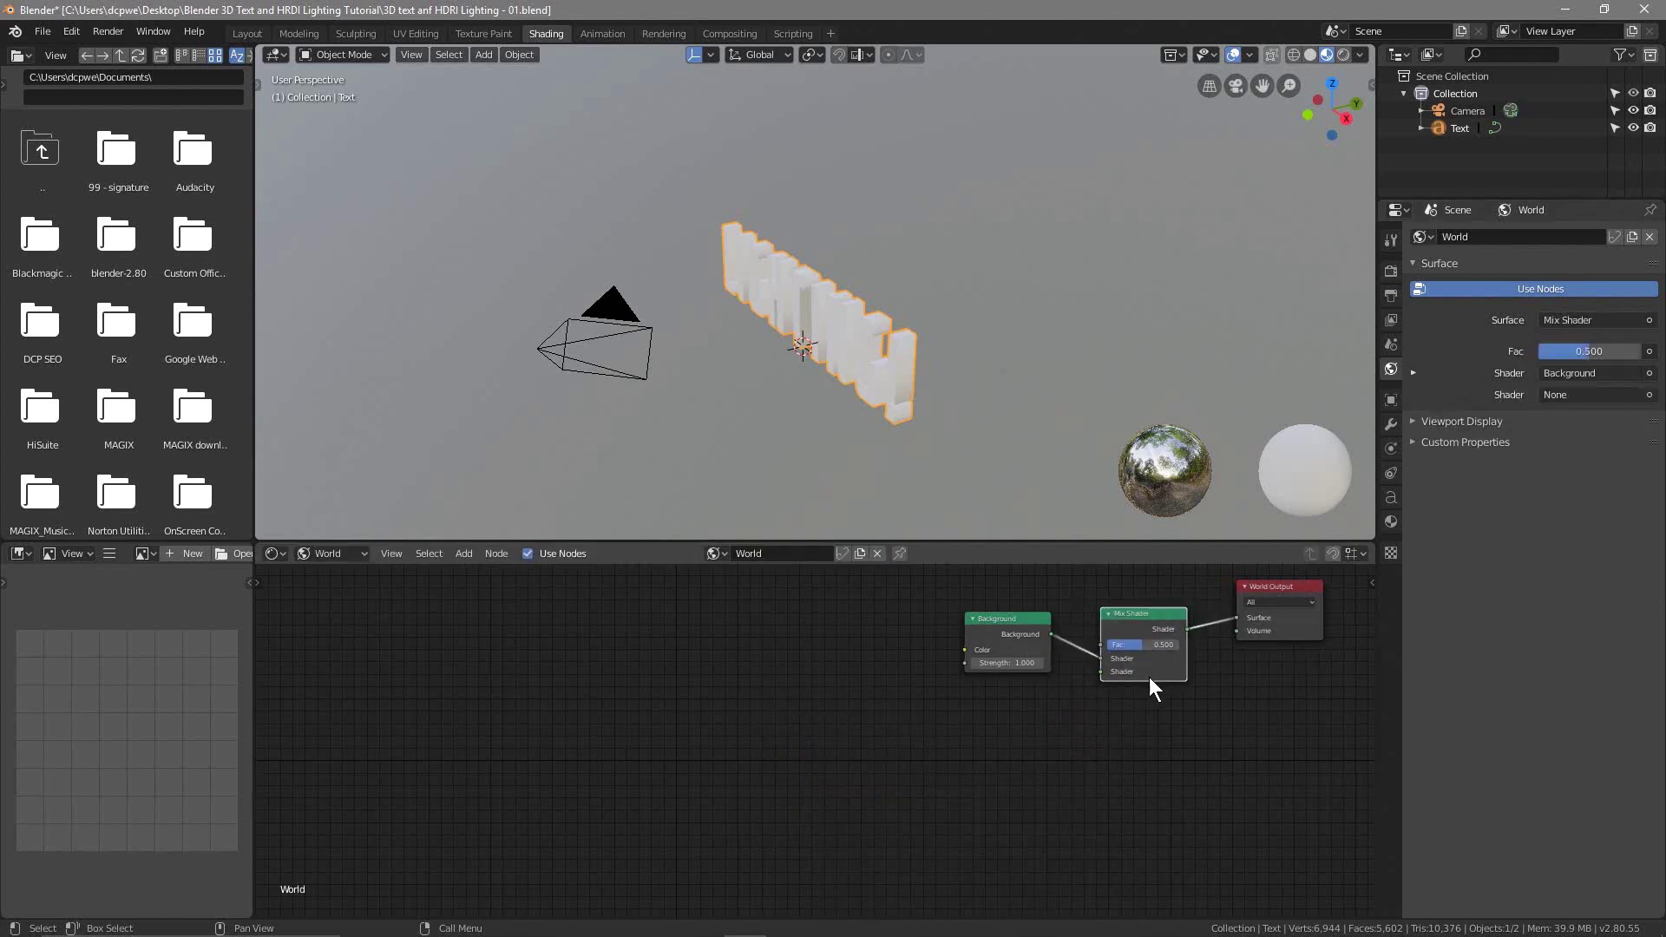
Step: Add a second Background node below the first and connect it to the second Shader input of the Mix Shader
scroll(1045, 676, "up", 3)
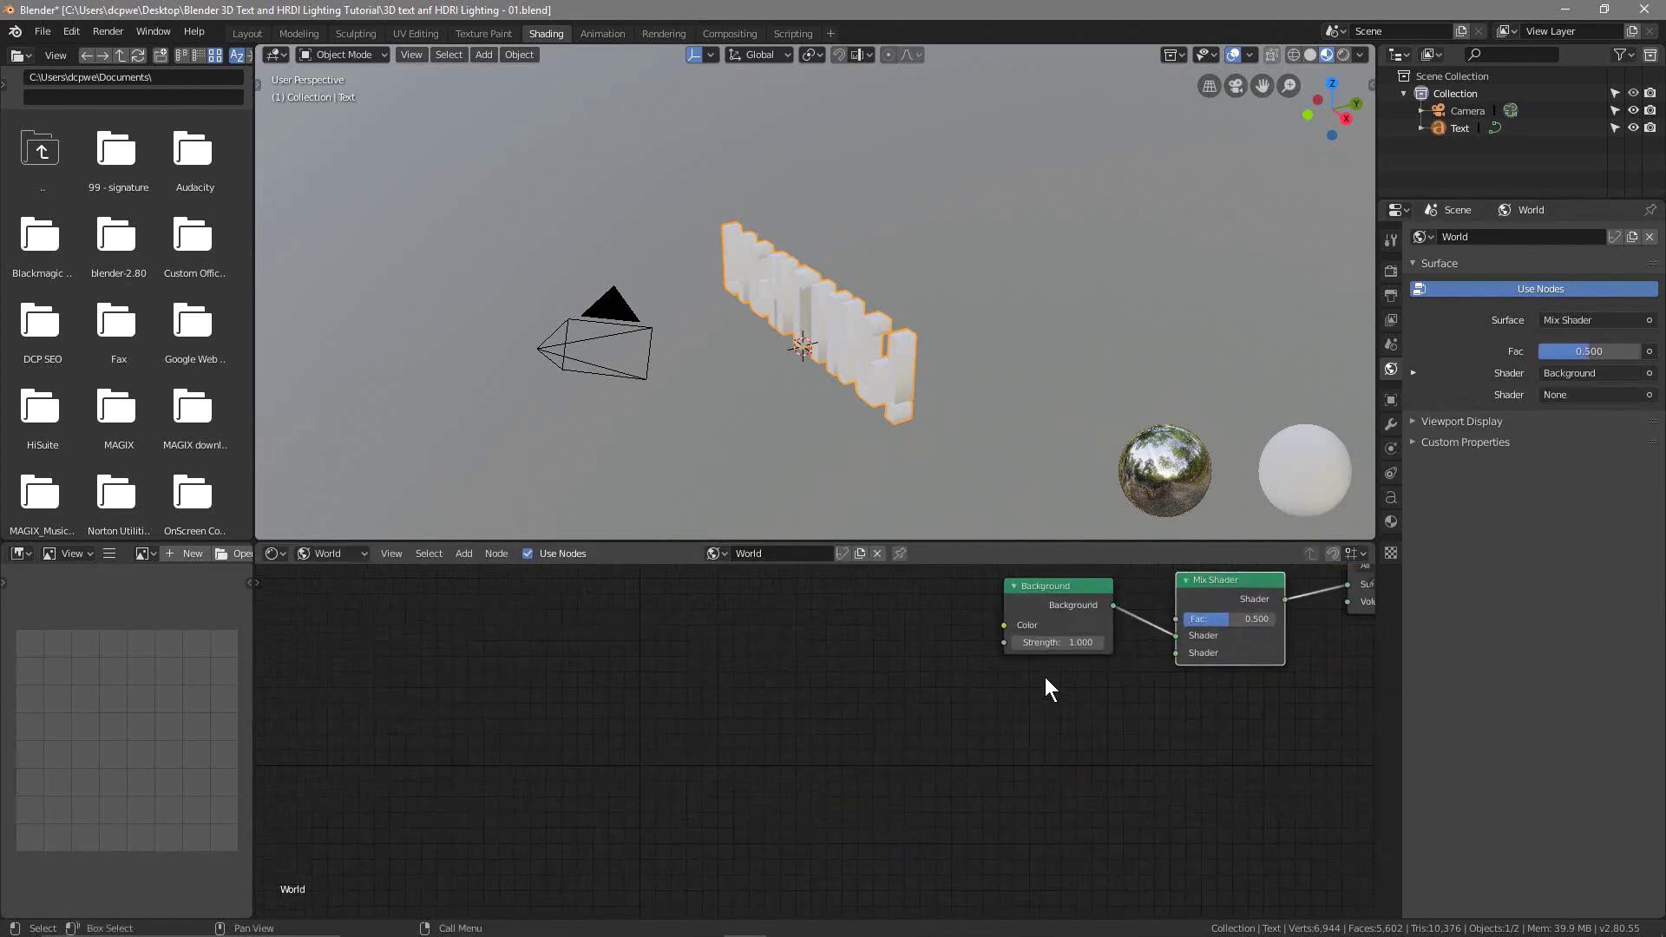
middle_click_drag(1118, 687, 920, 771)
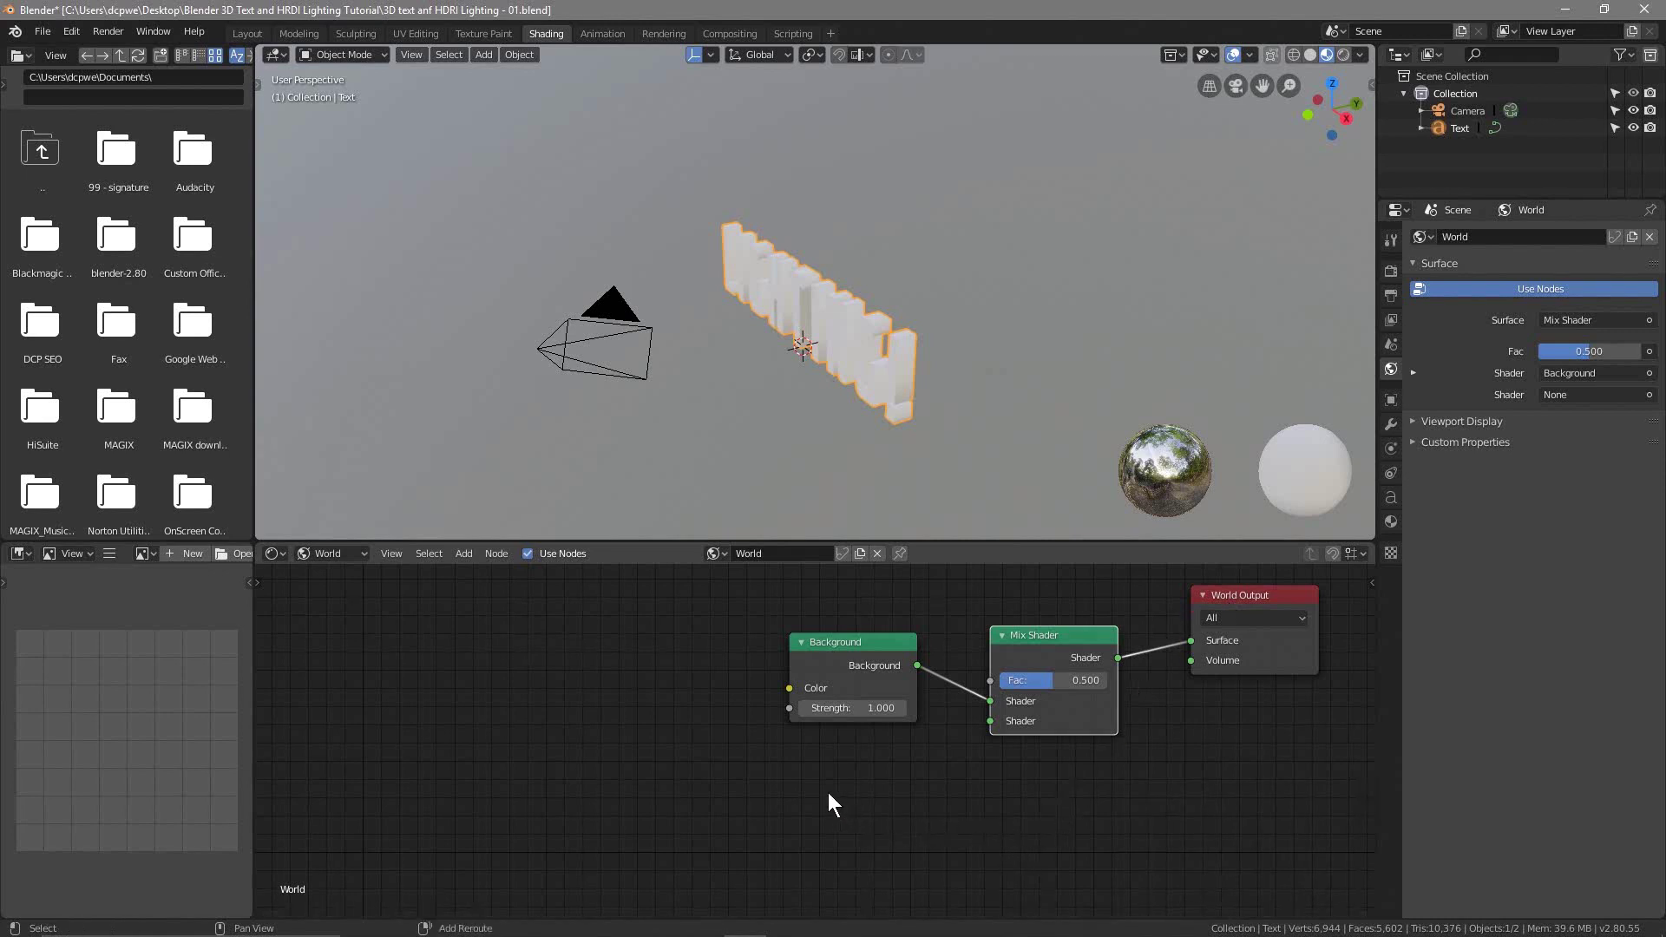
key("shift+a")
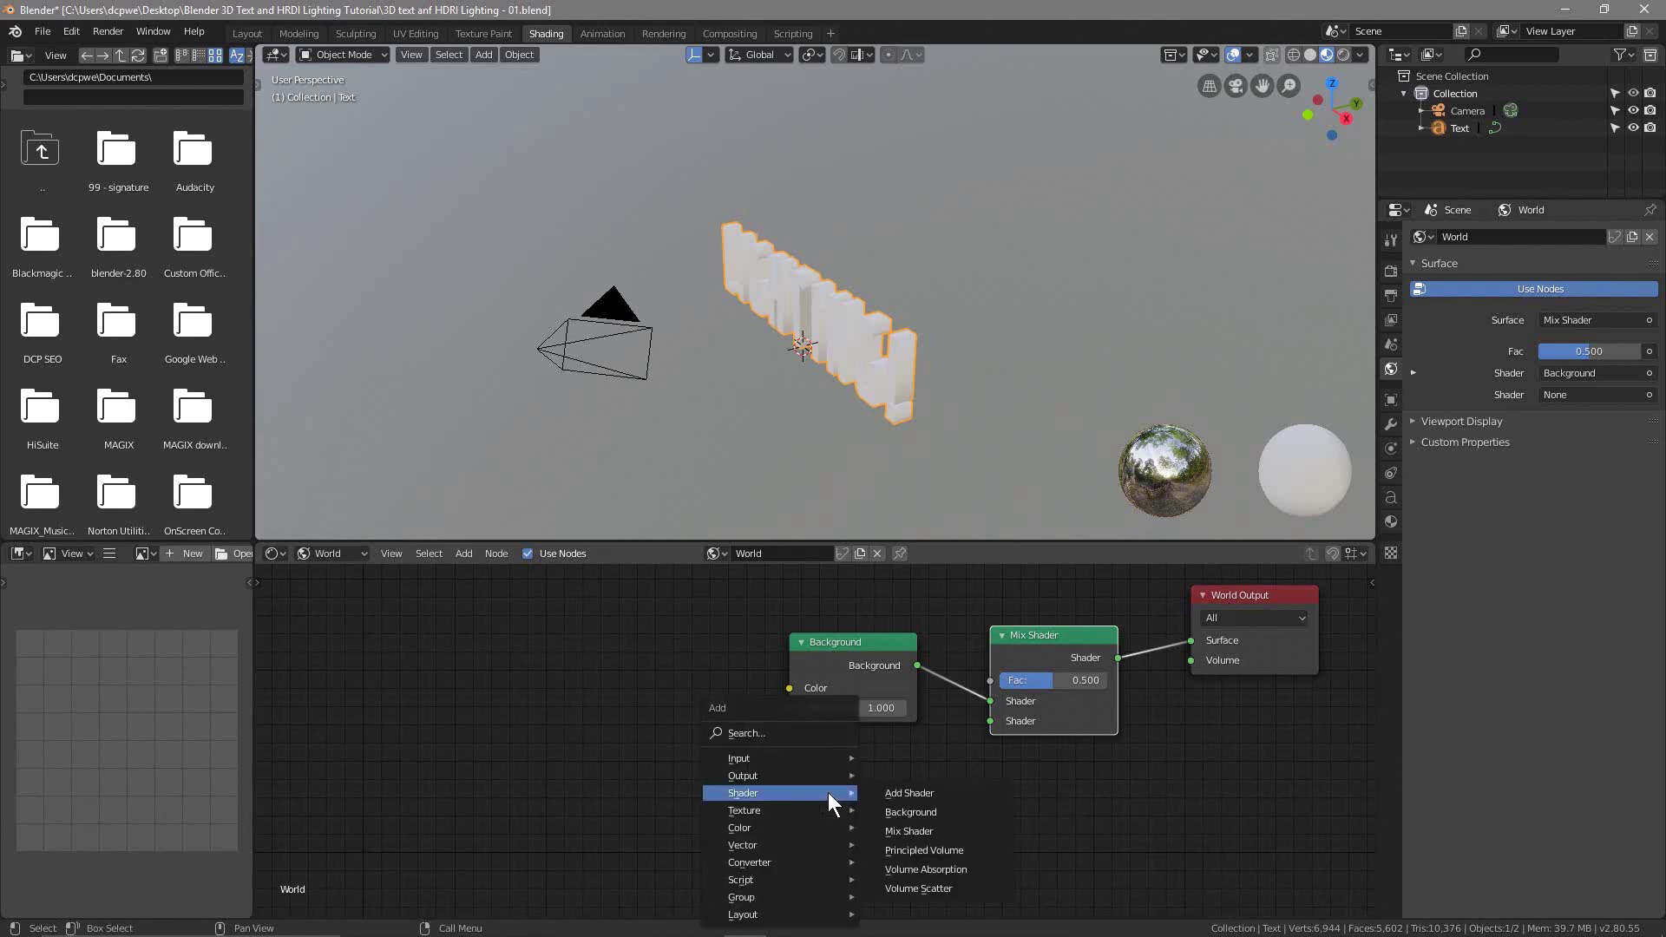
left_click(911, 812)
left_click(790, 764)
left_click_drag(913, 787, 991, 722)
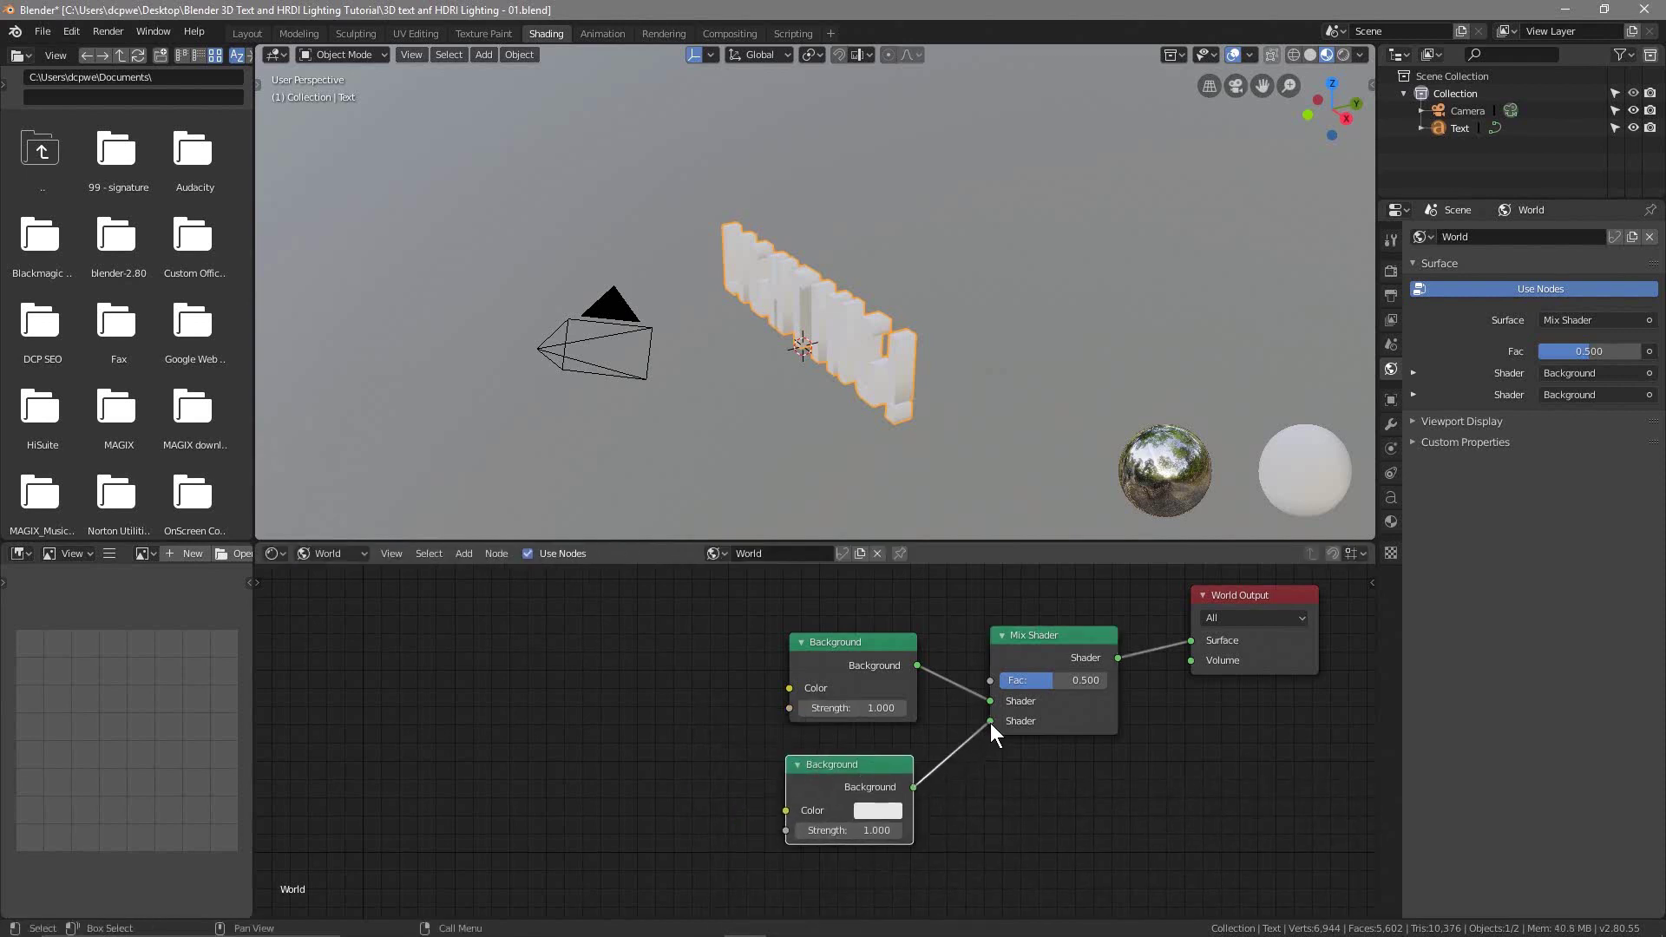
Step: Arrange the two Background nodes in a column close to the Mix Shader, freeing space for more nodes
left_click_drag(867, 763, 911, 755)
left_click_drag(1055, 637, 1102, 623)
left_click_drag(915, 659, 1004, 632)
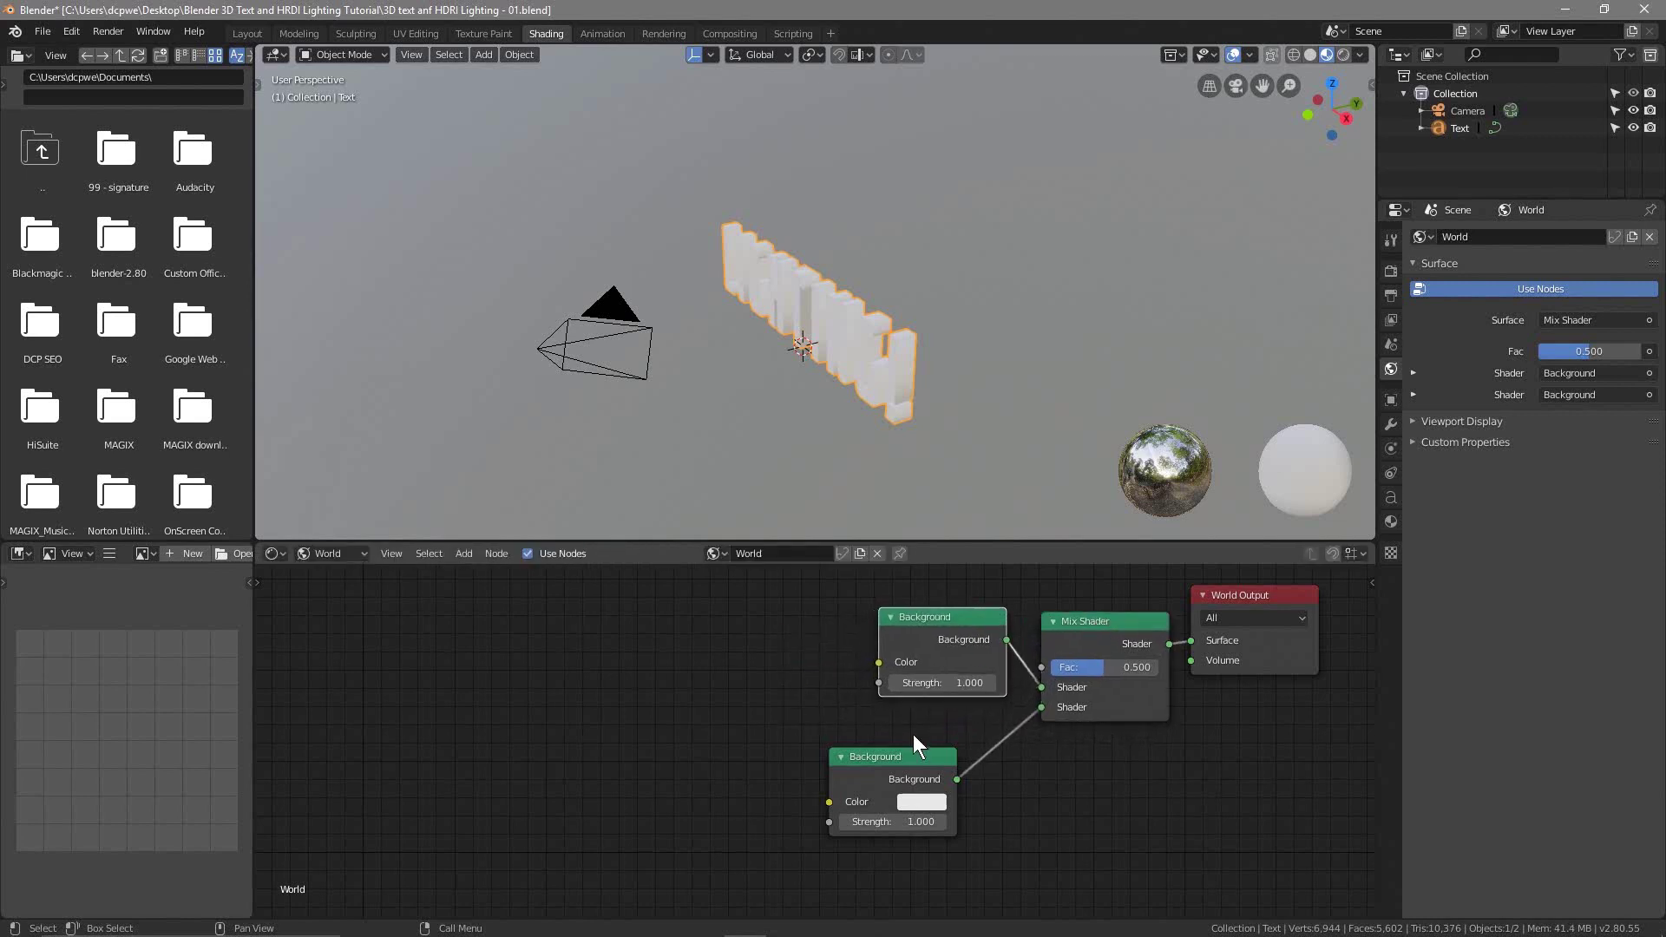
left_click_drag(906, 761, 957, 741)
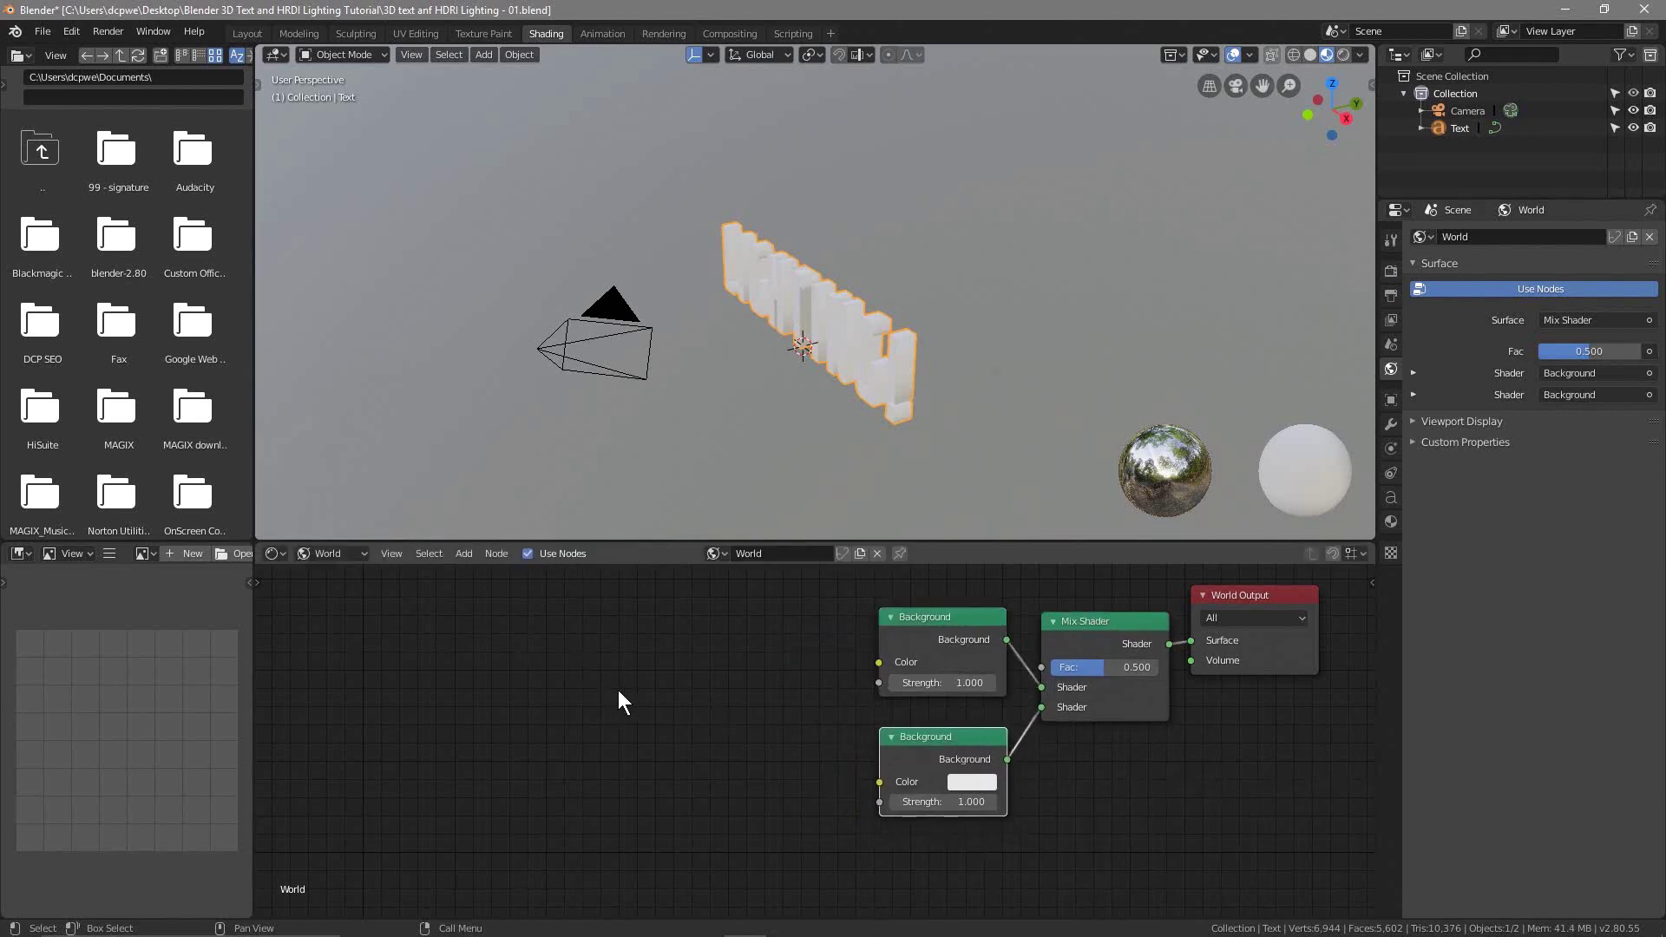
Step: Add an Environment Texture node in front of the Background nodes and widen the viewport and node editor areas
key("shift+a")
mouse_move(623, 689)
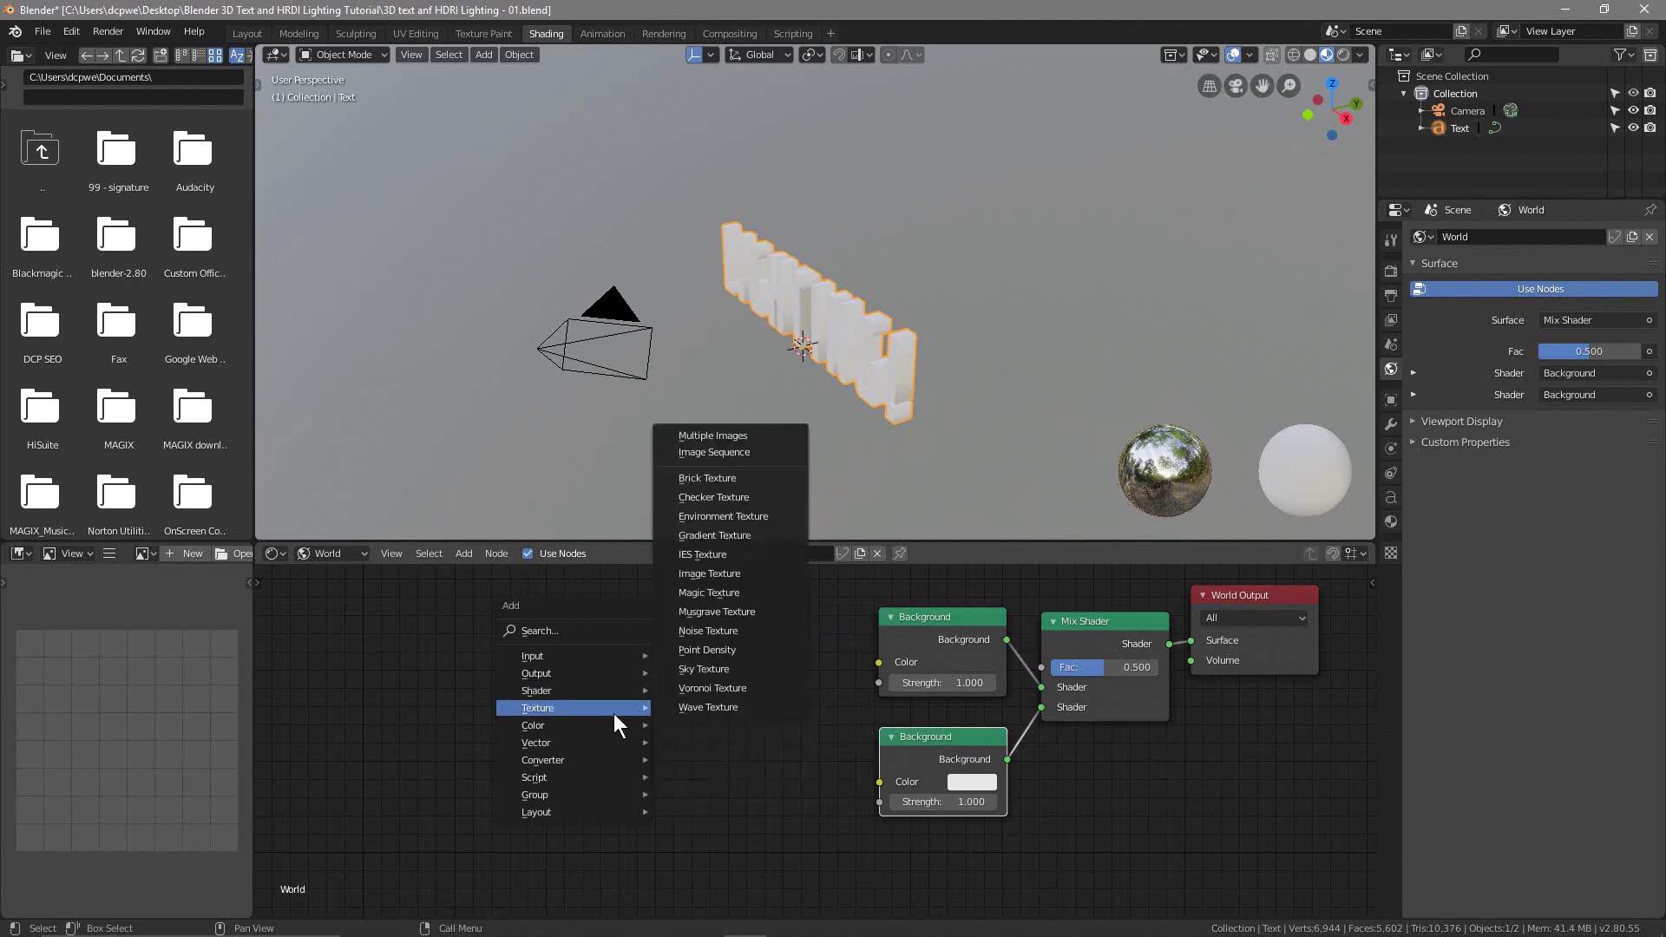
left_click(731, 519)
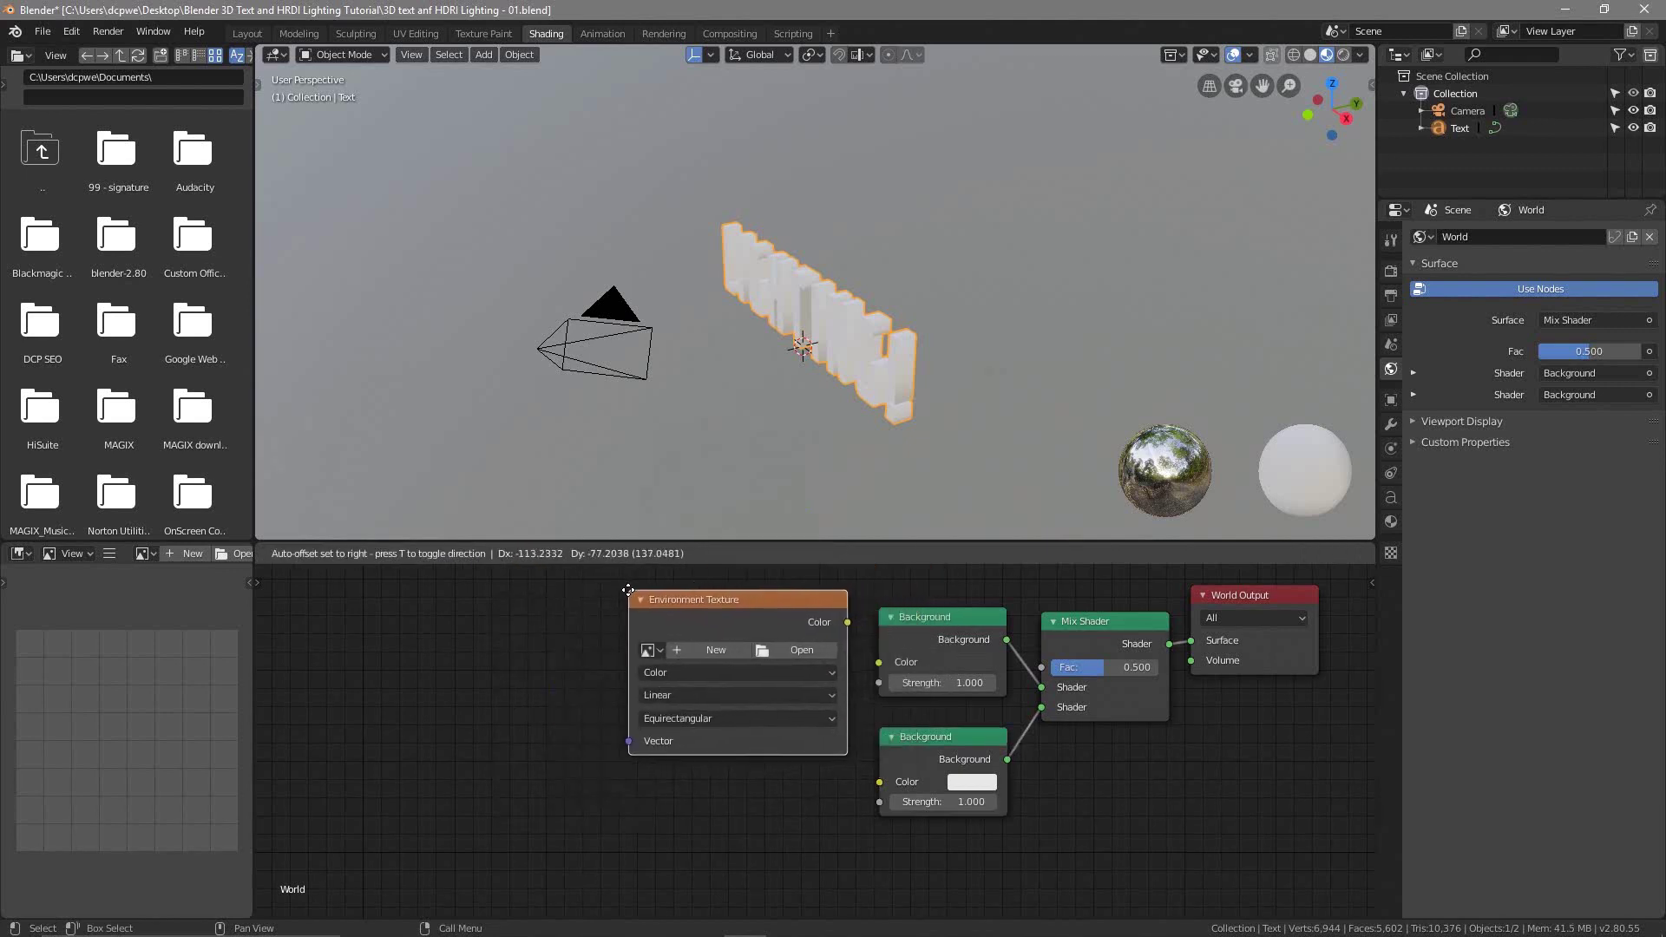
left_click(599, 620)
left_click_drag(253, 664, 63, 664)
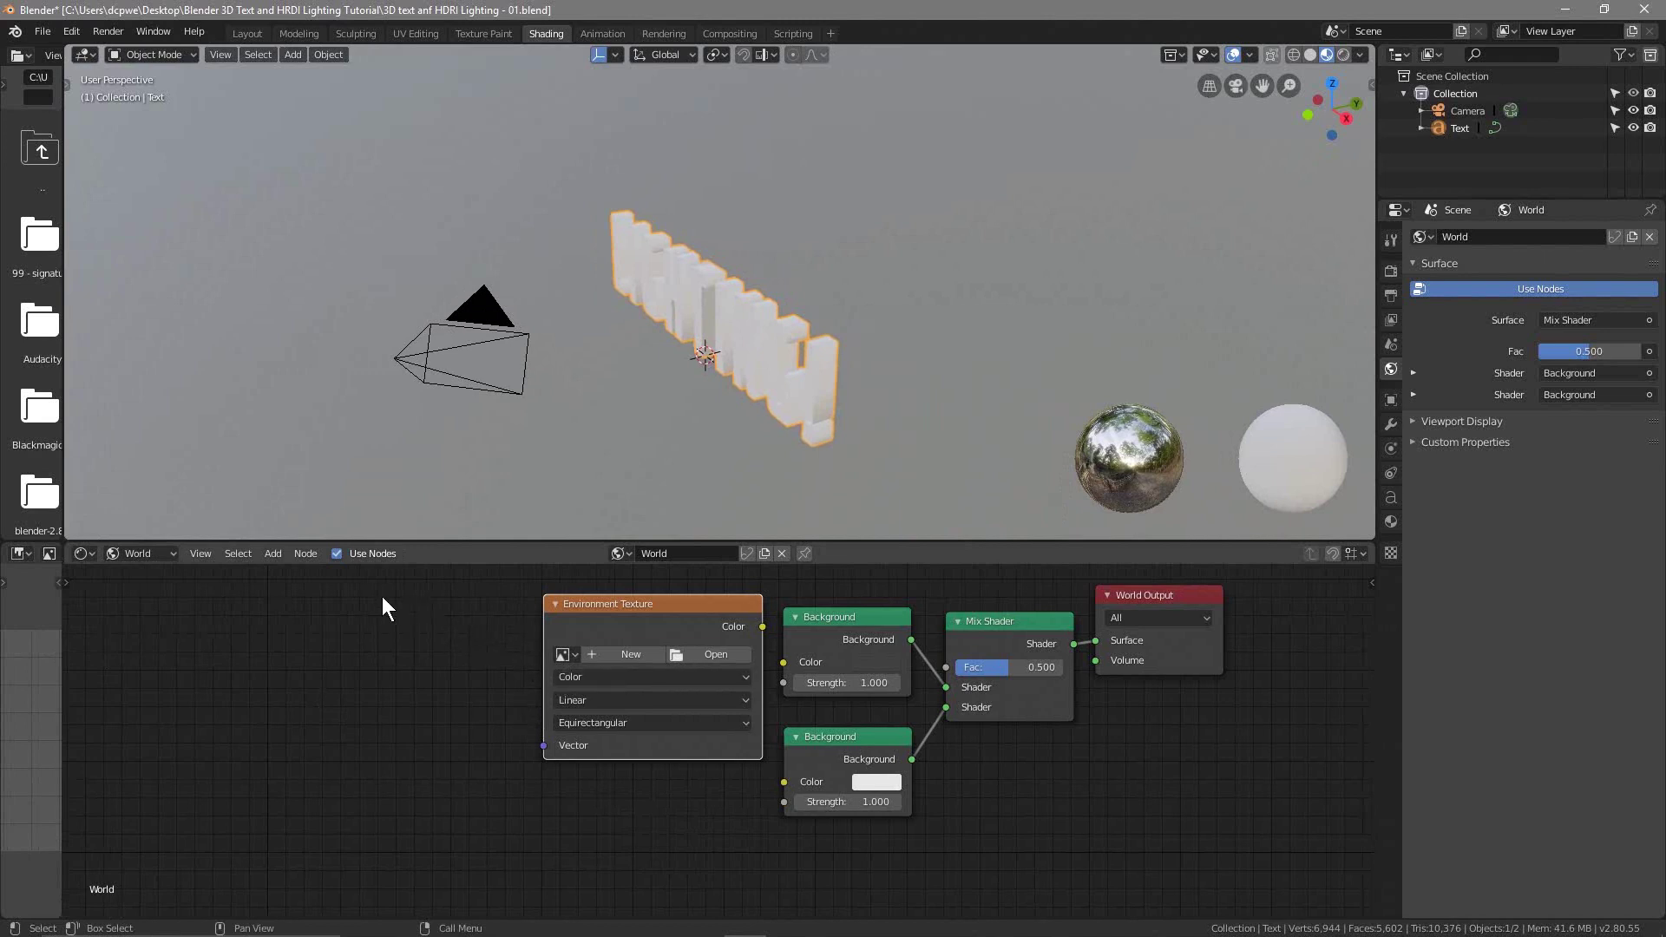
Step: Add a Mapping node in front of the Environment Texture node in the world shader
middle_click_drag(389, 668, 500, 673)
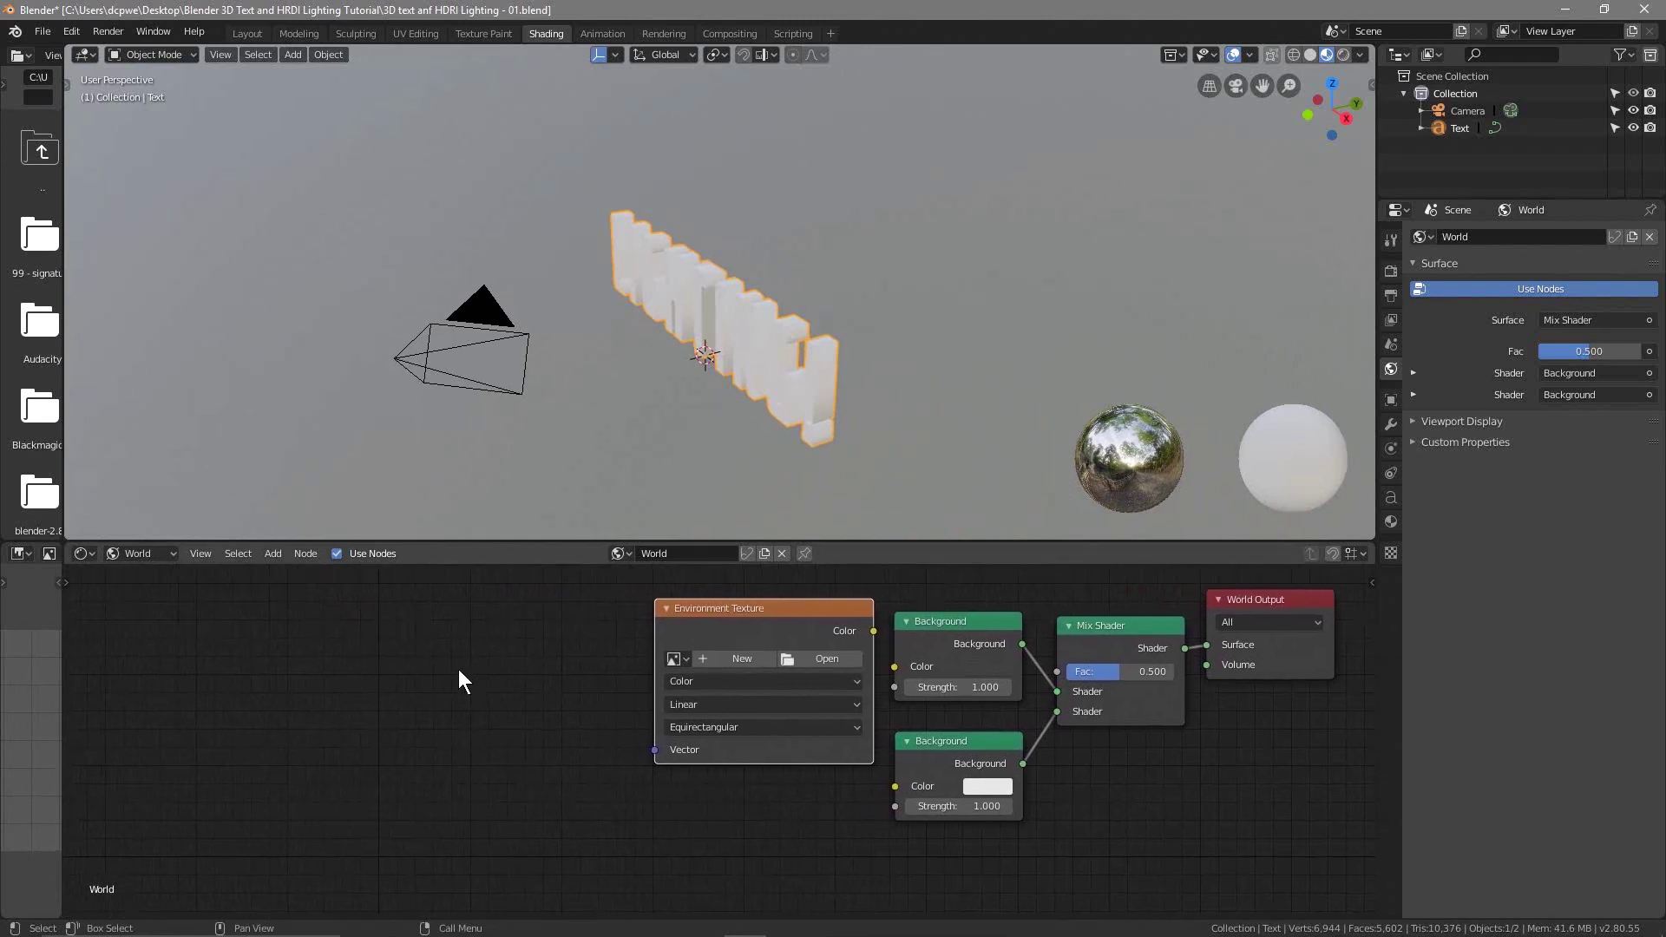
key("shift+a")
mouse_move(433, 700)
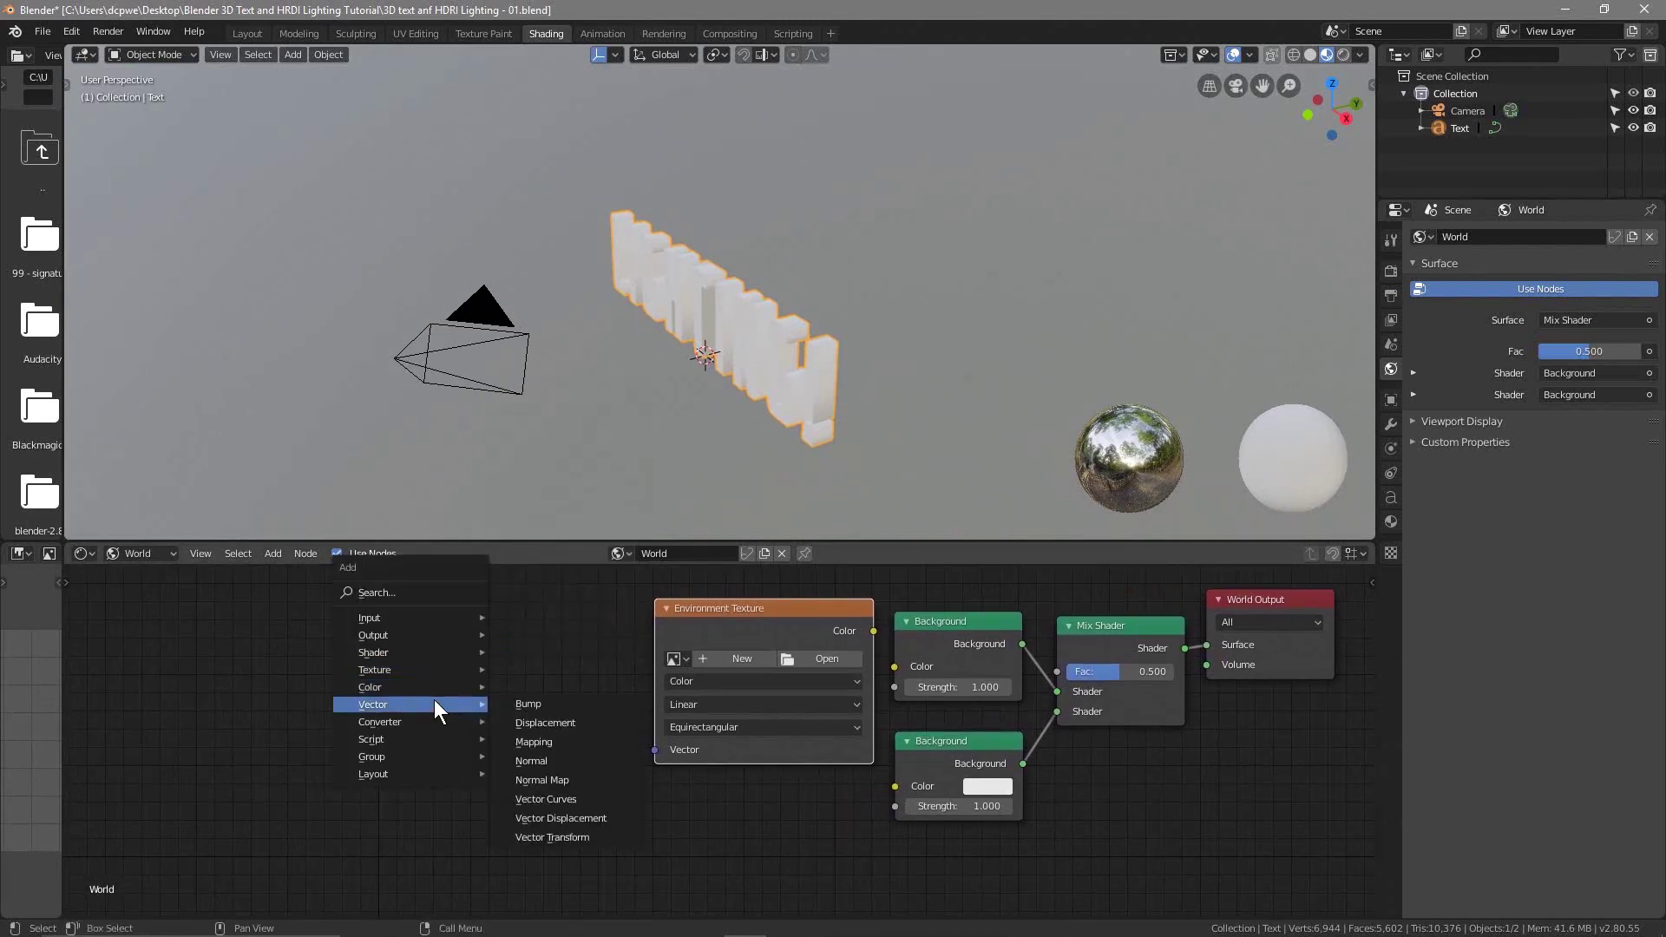
left_click(533, 742)
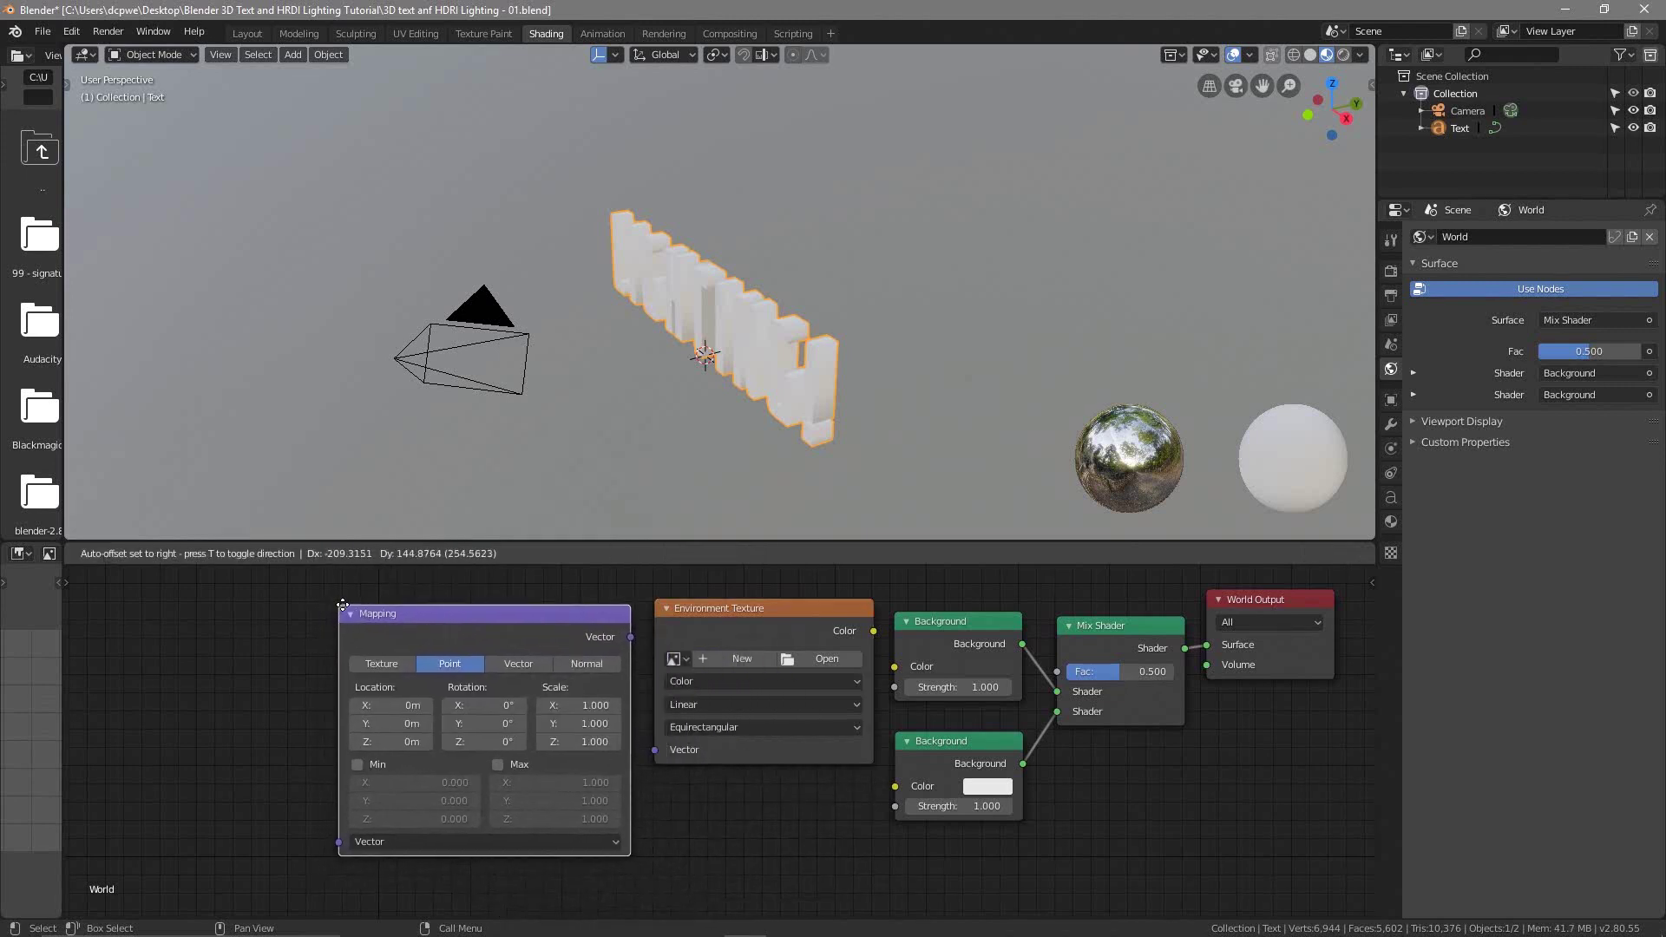
left_click(351, 605)
Step: Add a Texture Coordinate node in front of the Mapping node
key("shift+a")
mouse_move(177, 596)
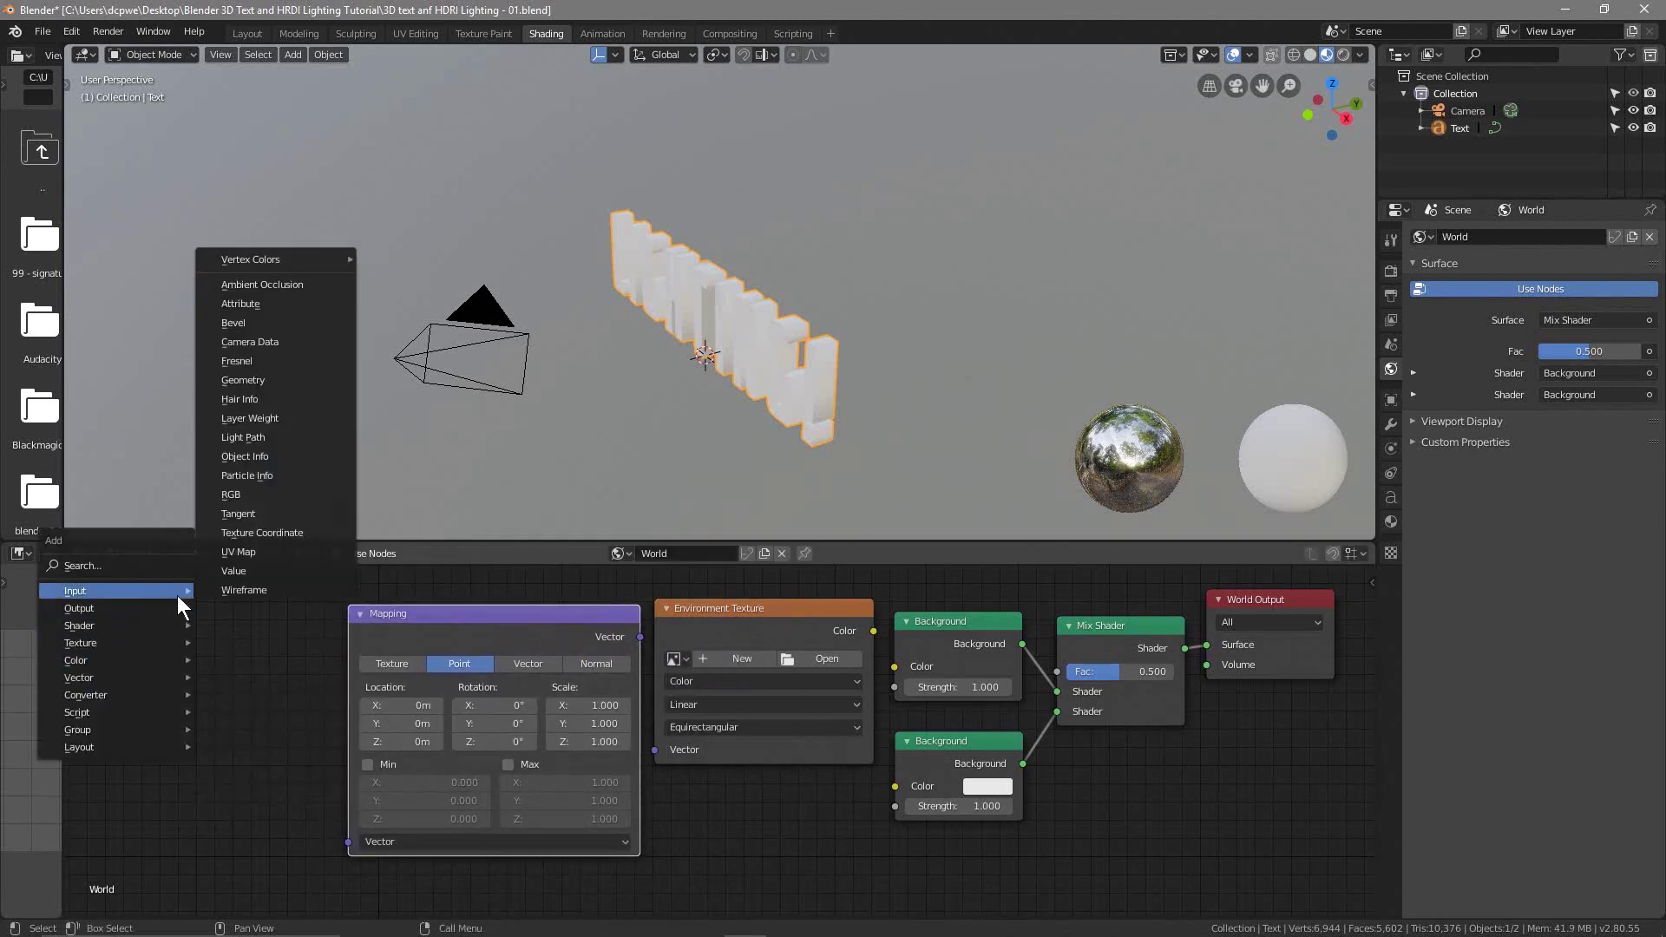
left_click(262, 534)
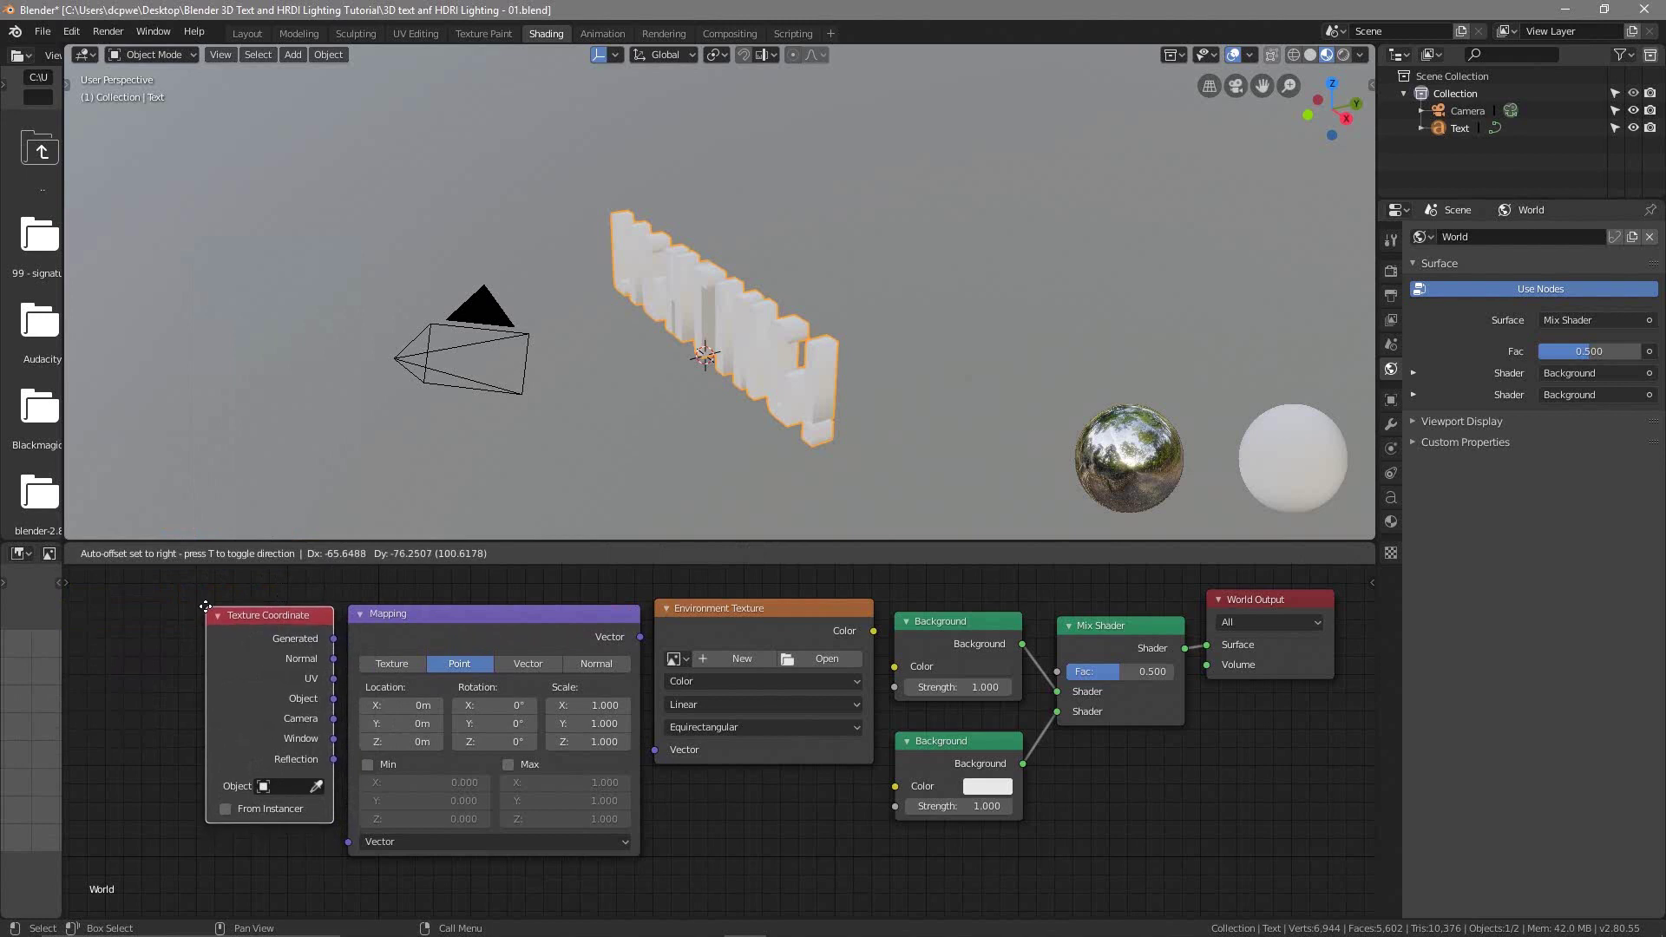
left_click(206, 605)
Step: Add a Light Path node in front of the Texture Coordinate node
key("shift+a")
mouse_move(128, 635)
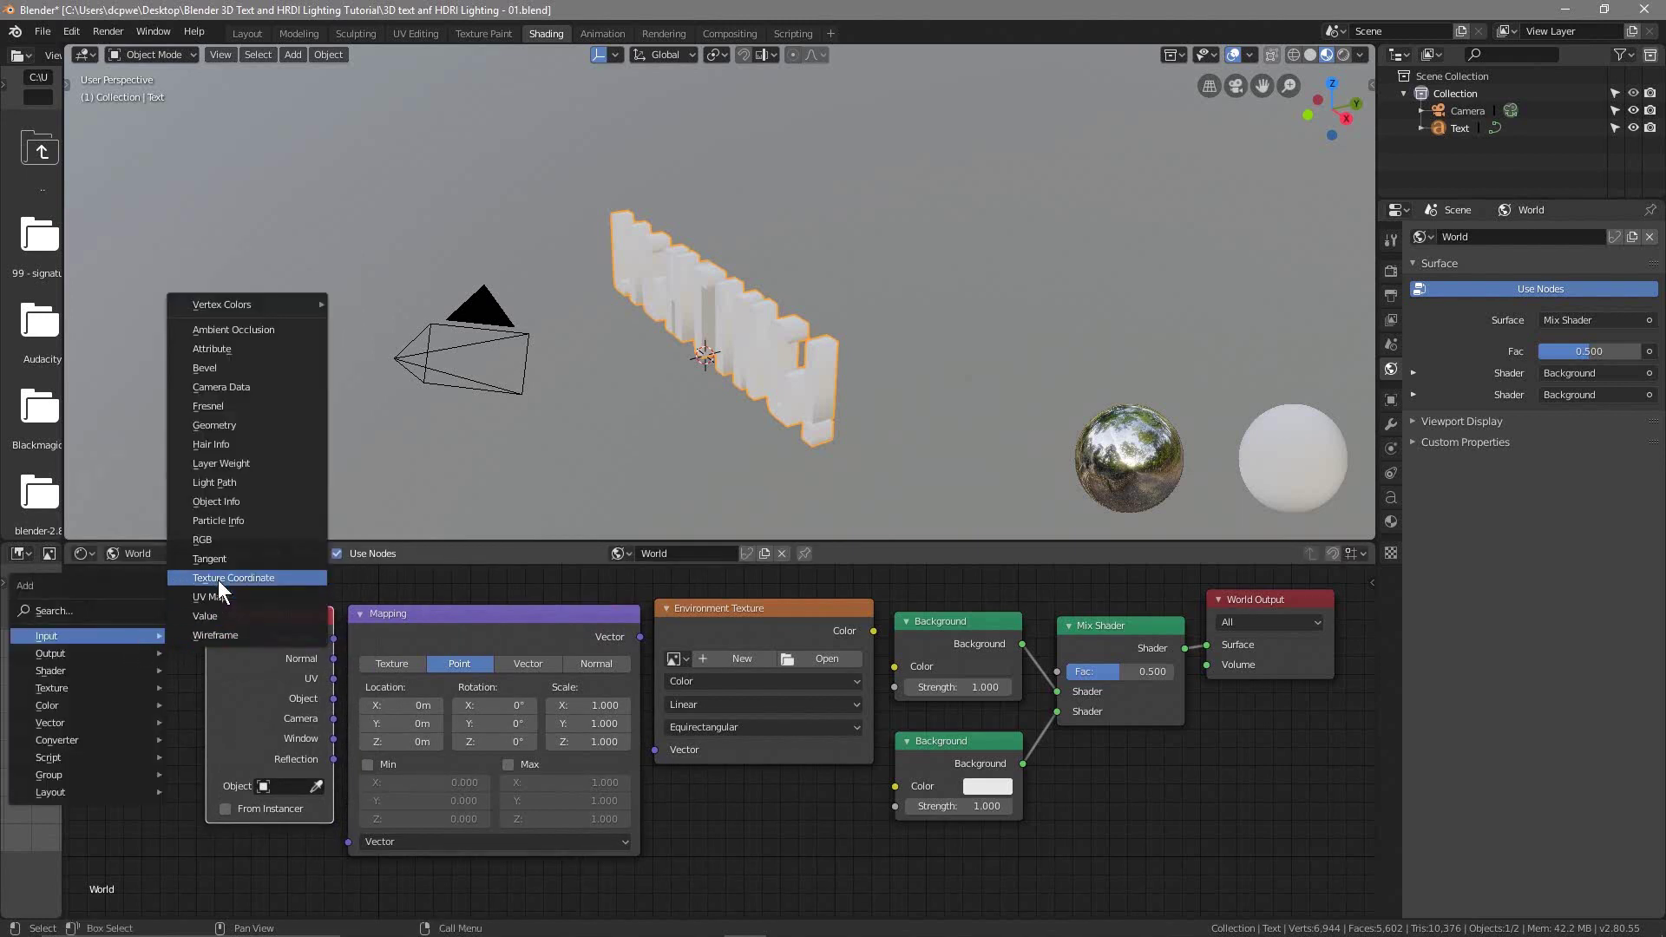
left_click(224, 482)
left_click(65, 578)
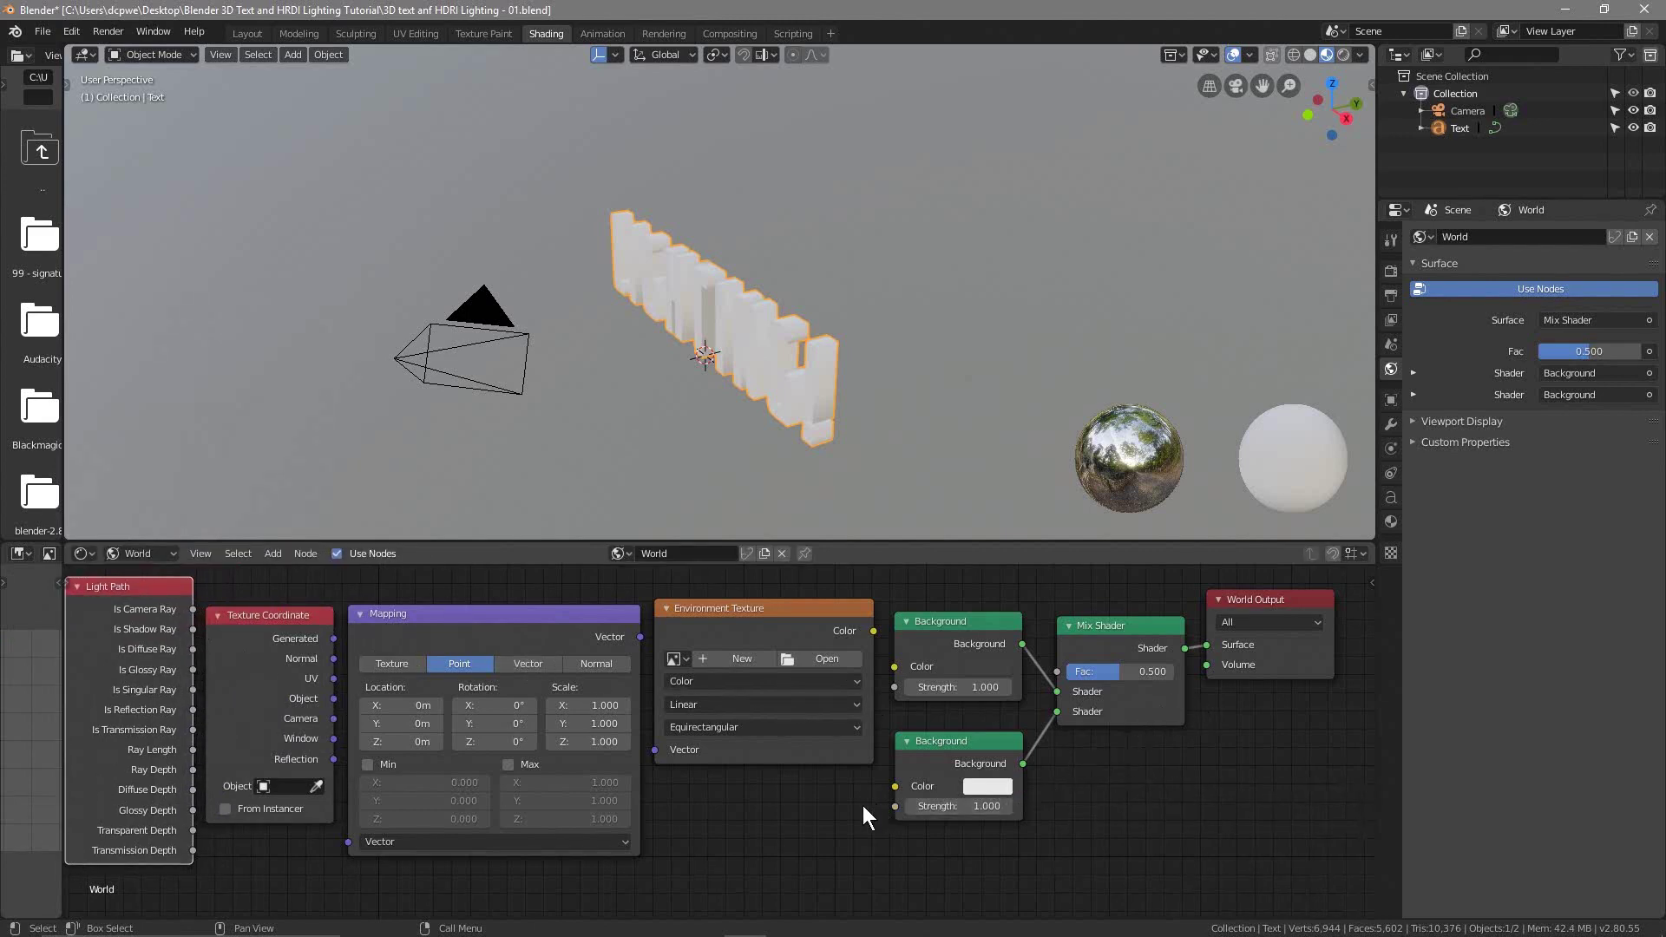
Step: Spread the world nodes apart, moving the Background, Mix Shader and World Output group away and spacing out the Environment Texture, Mapping and Texture Coordinate nodes
scroll(728, 829, "down", 3)
scroll(795, 823, "up", 1)
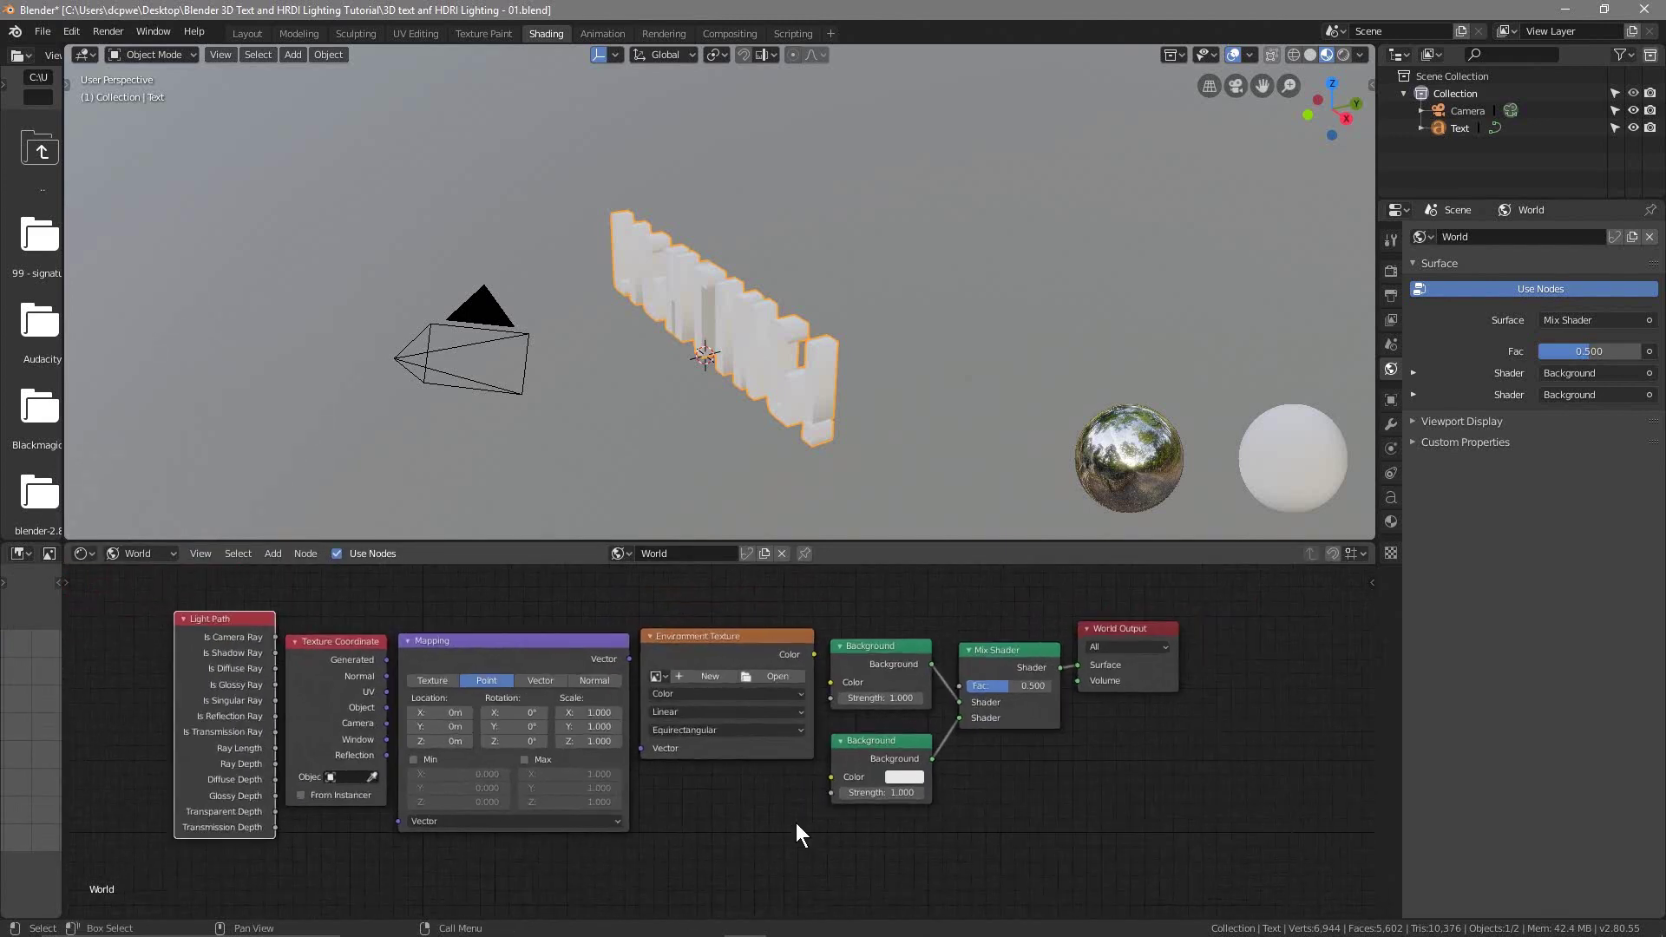
key("b")
left_click_drag(1205, 826, 867, 649)
left_click_drag(1267, 824, 996, 628)
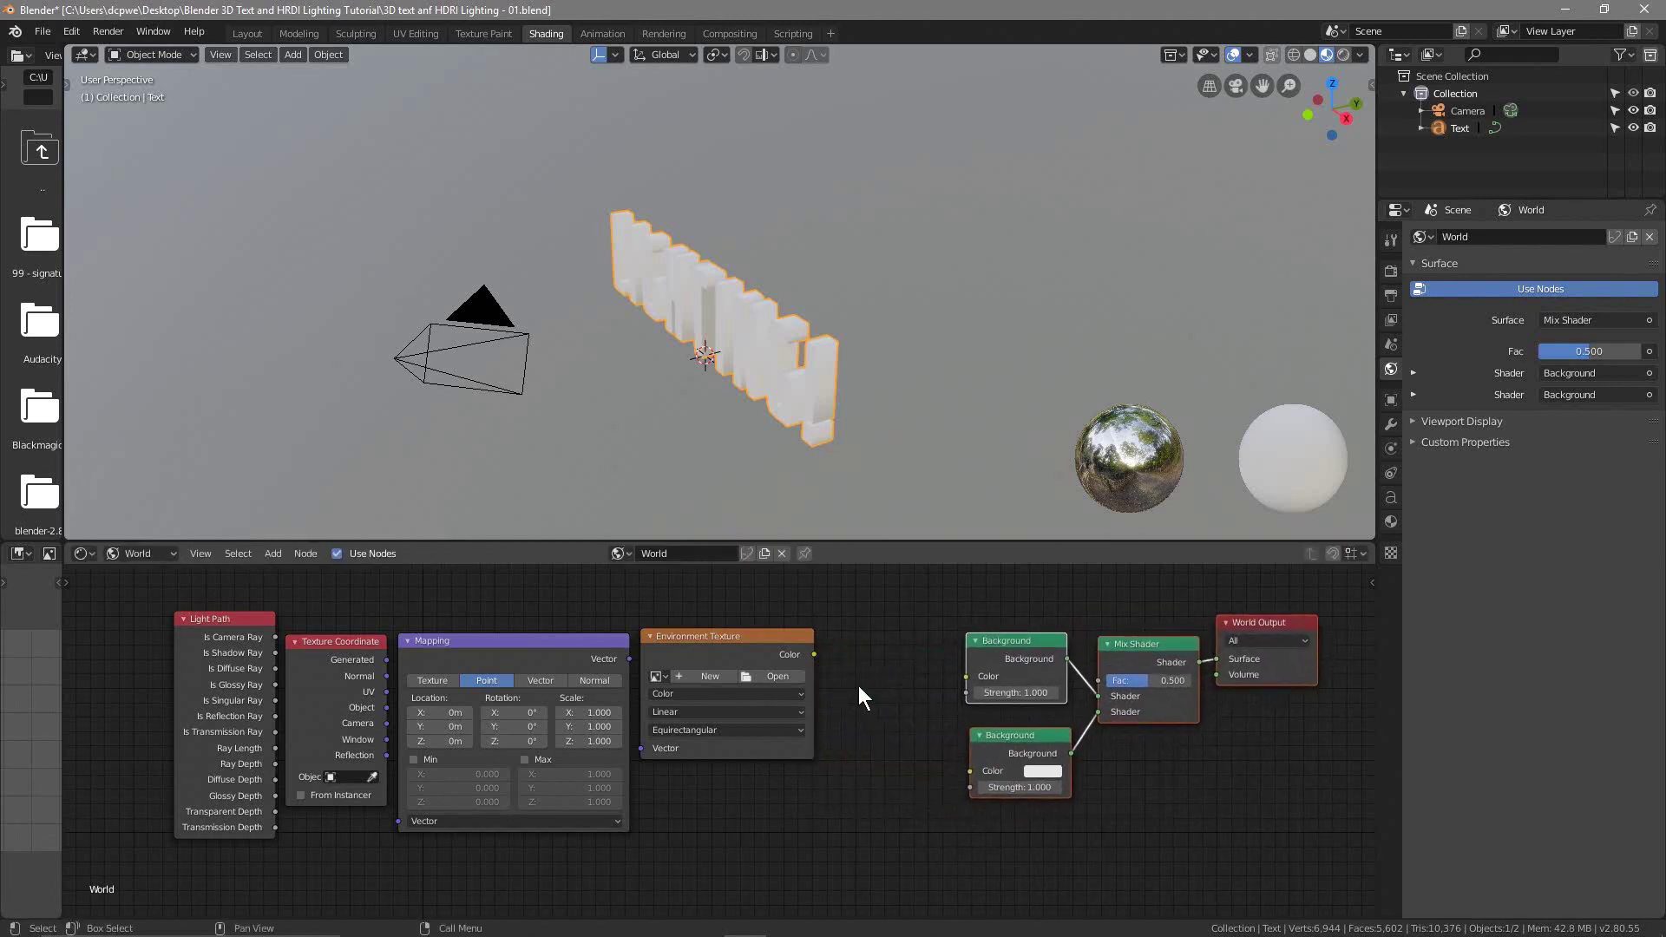
left_click_drag(739, 638, 799, 643)
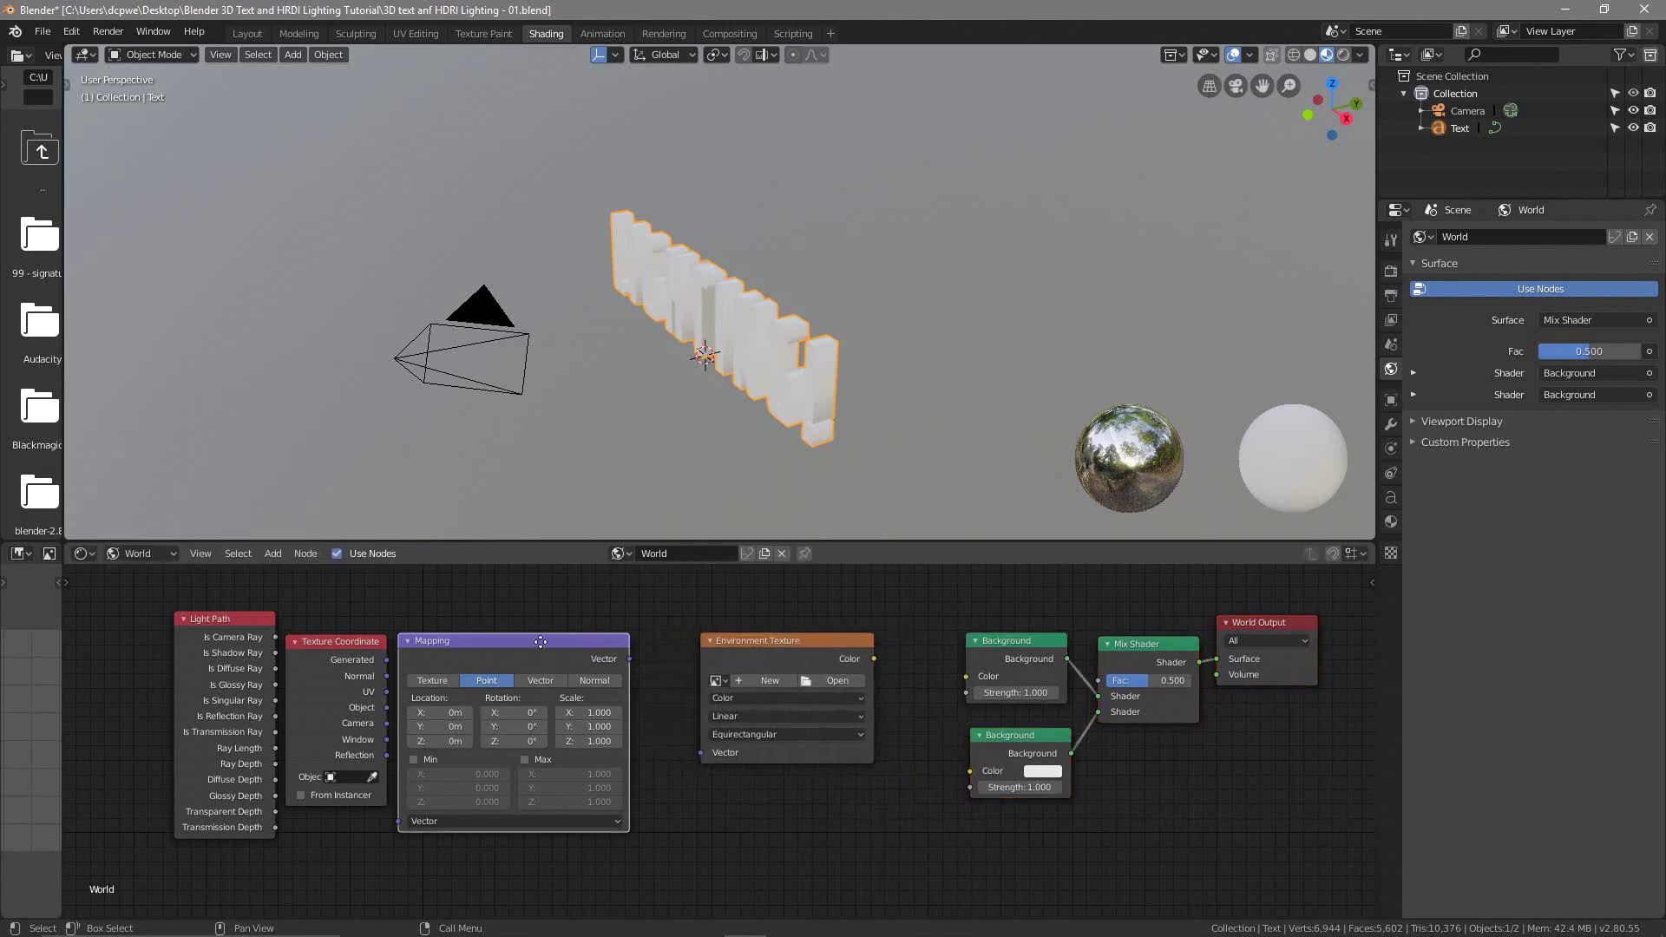
left_click_drag(529, 640, 569, 642)
left_click_drag(352, 642, 391, 642)
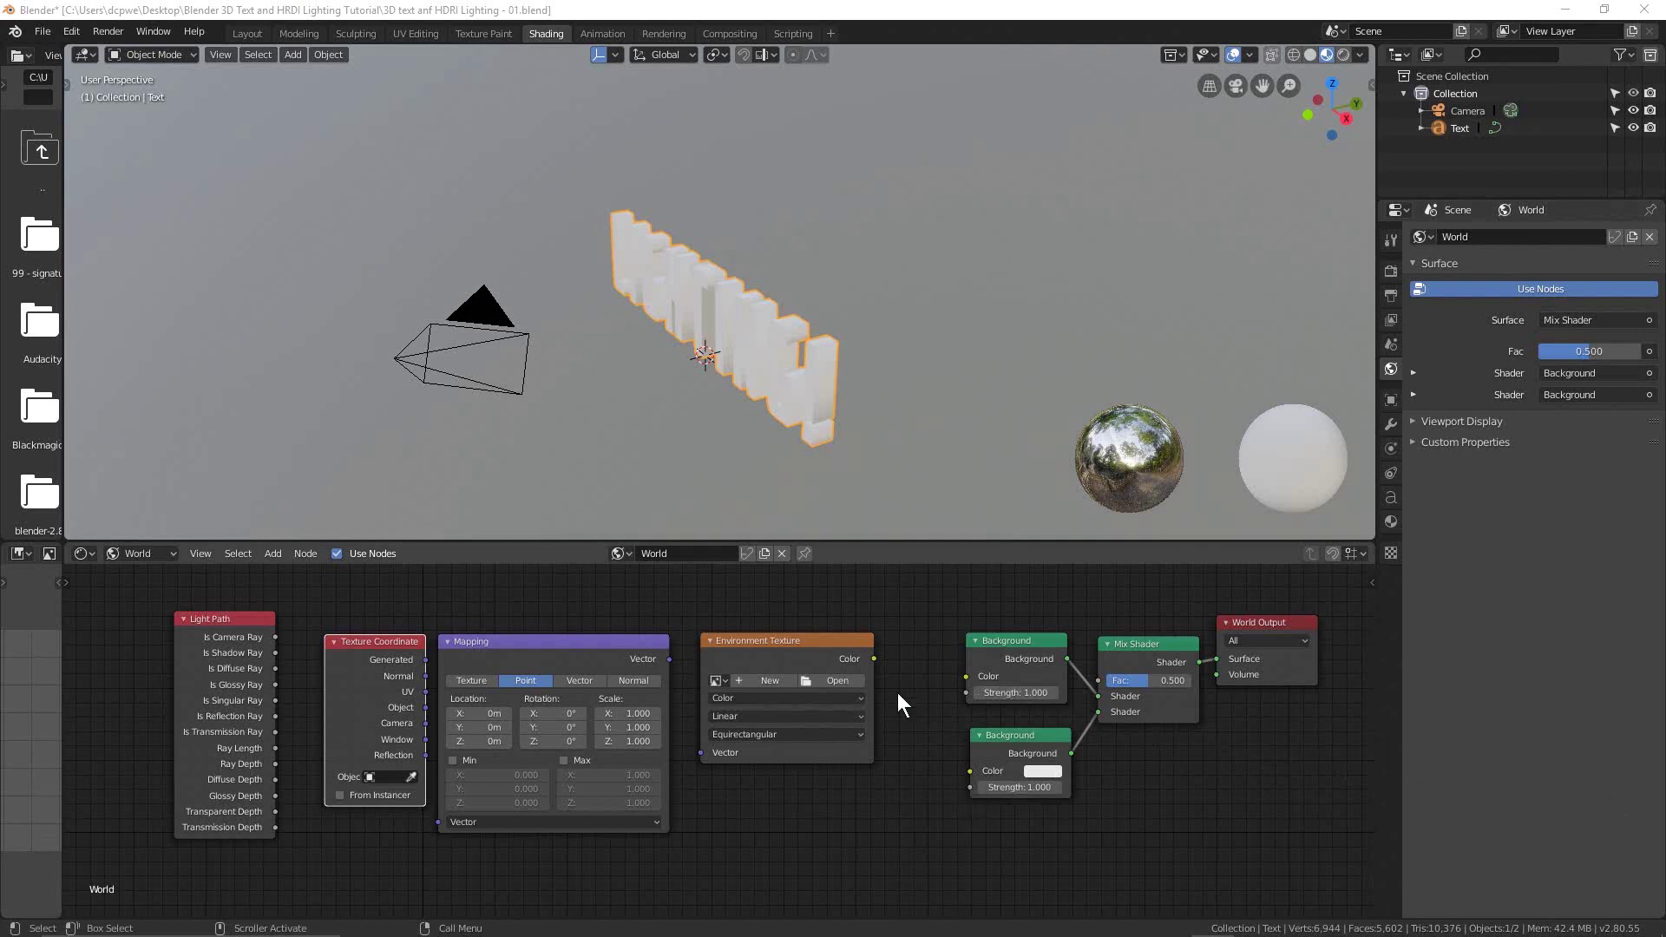
Step: Link Texture Coordinate's Generated output through Mapping and Environment Texture into the Color input of the upper Background node
left_click_drag(872, 658, 967, 677)
left_click_drag(674, 659, 700, 752)
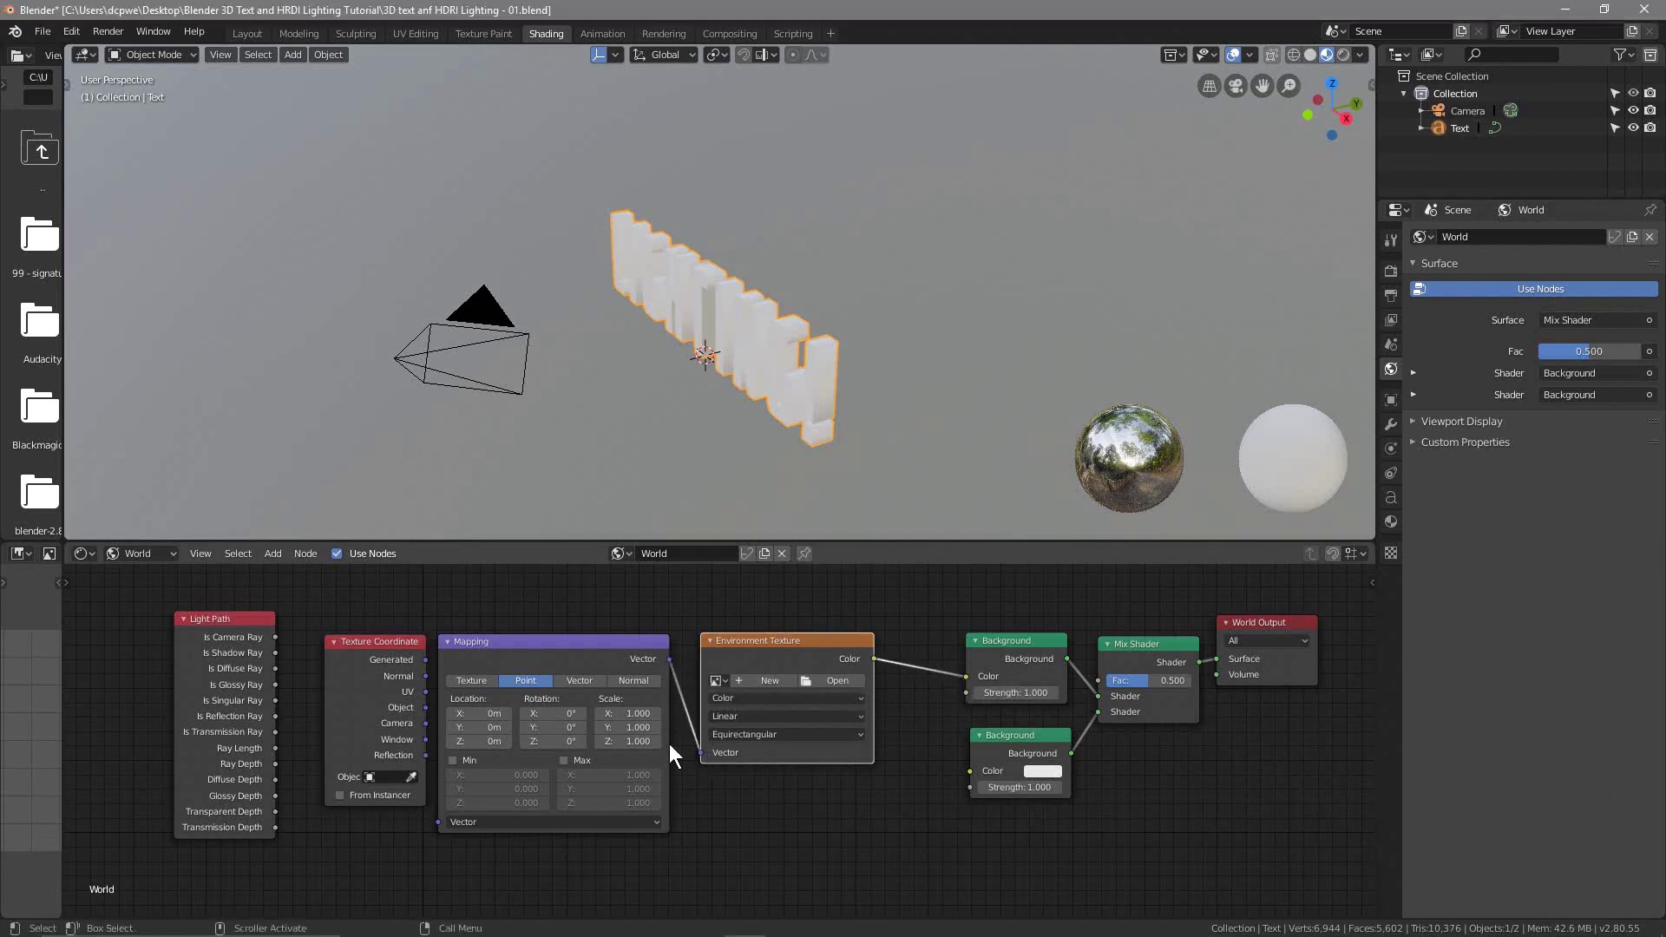
left_click_drag(492, 642, 442, 816)
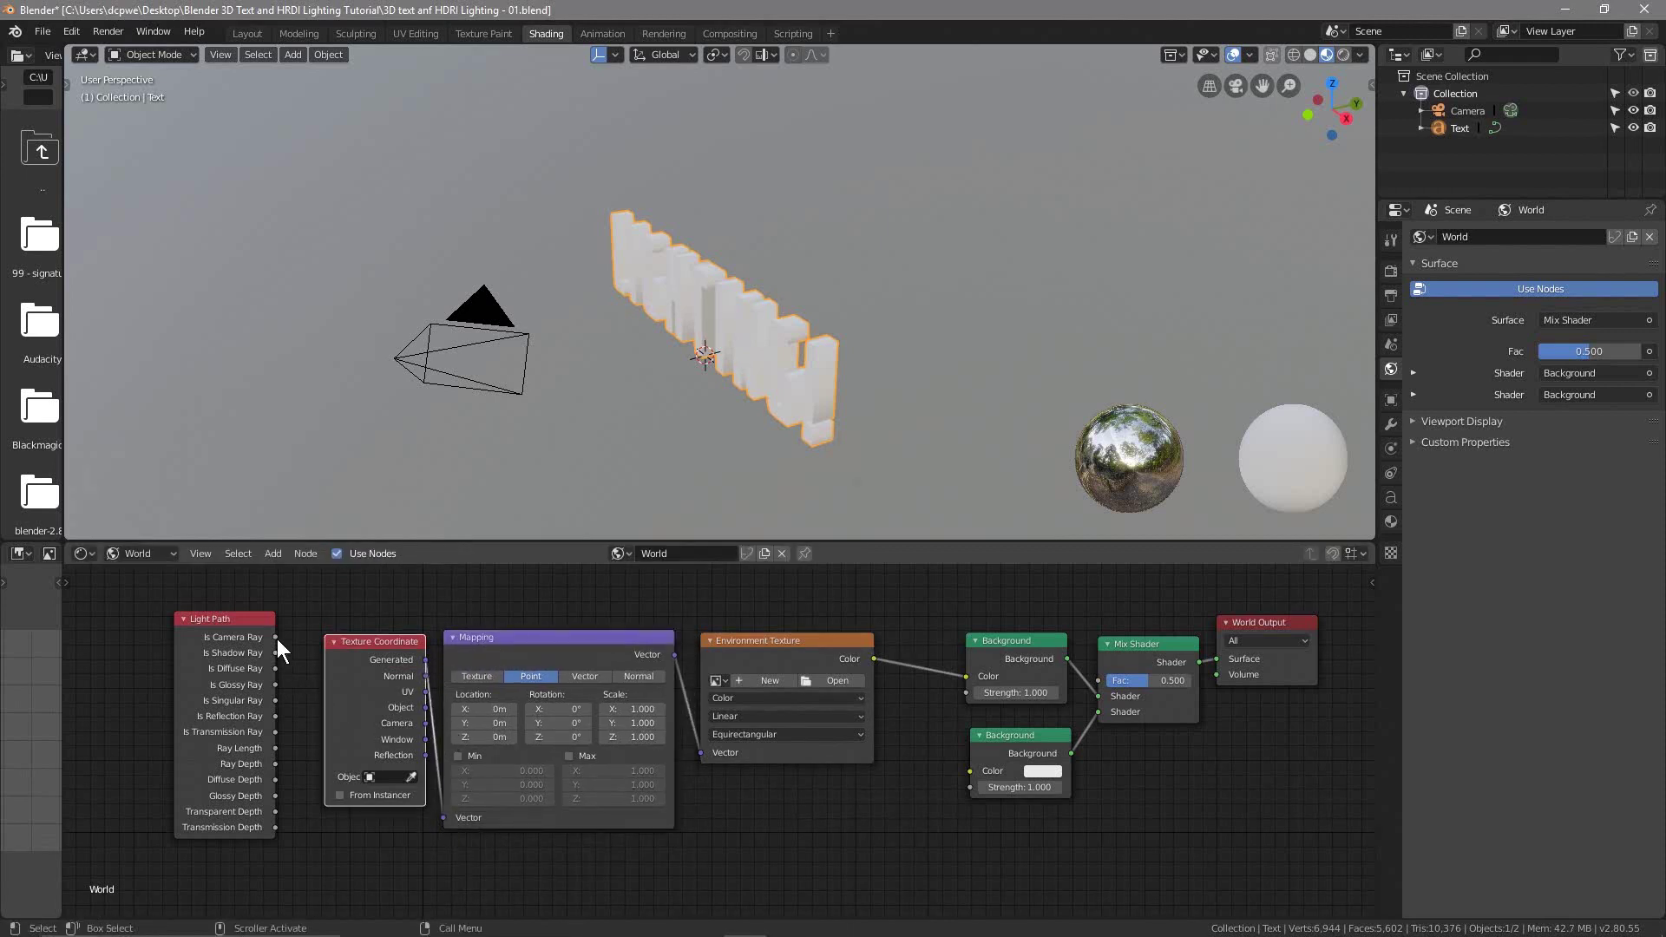
Step: Connect Light Path's Is Camera Ray output to the Mix Shader's Fac and shift the Environment Texture and Mapping nodes for clearer spacing
left_click_drag(278, 639, 1100, 684)
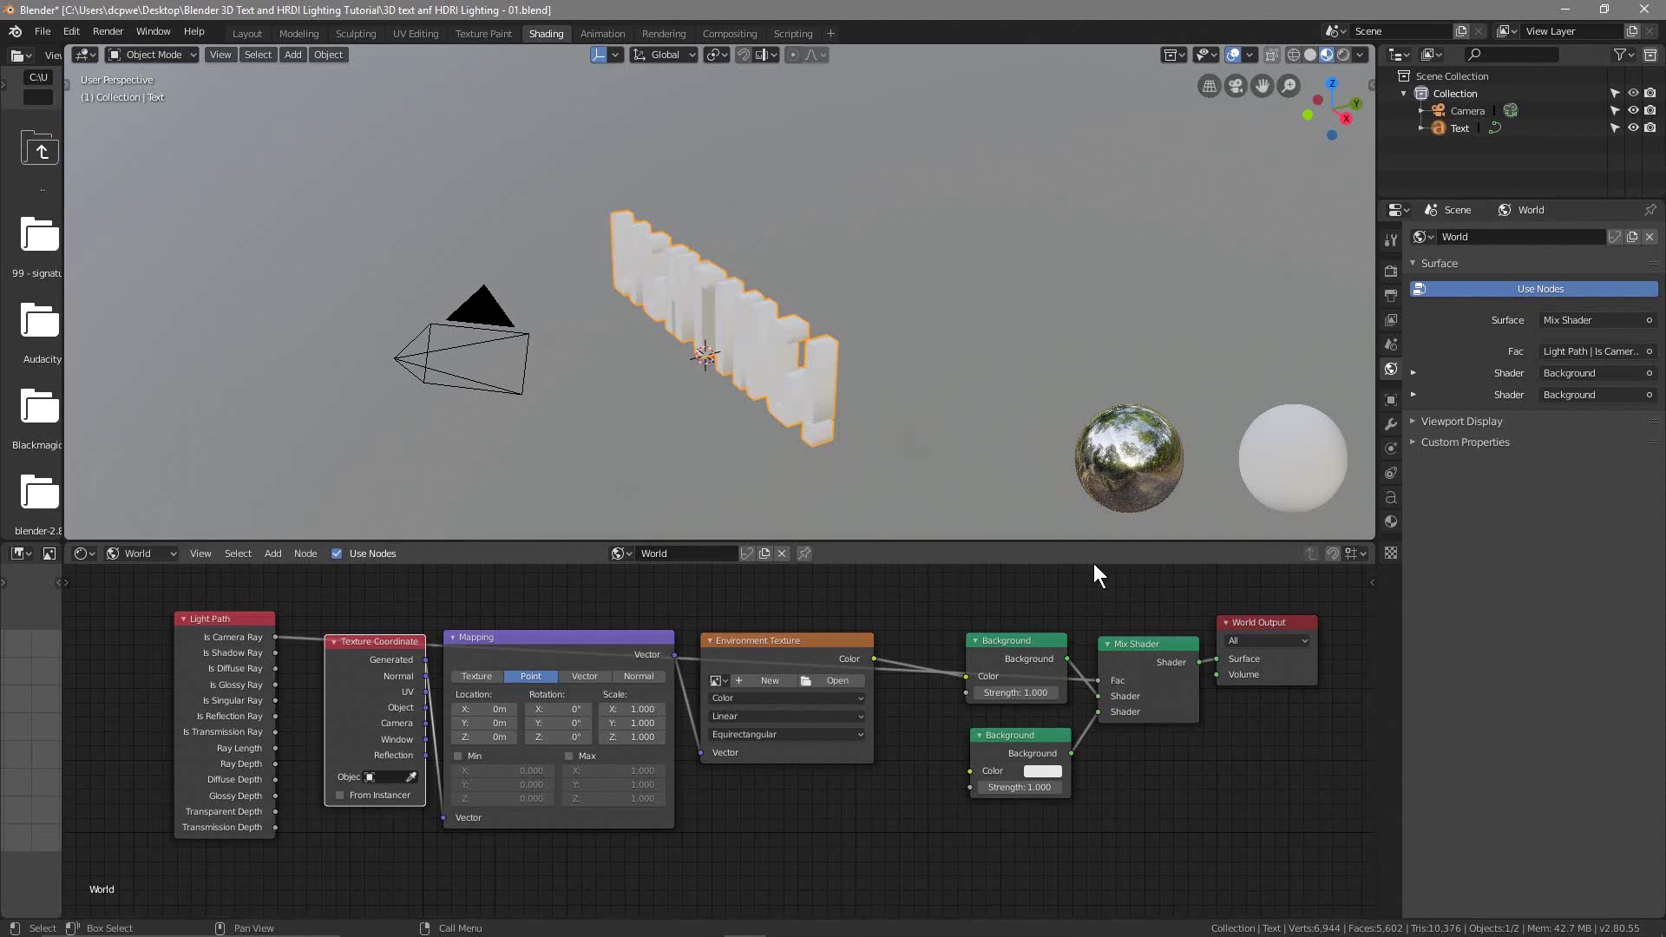
left_click_drag(798, 639, 846, 628)
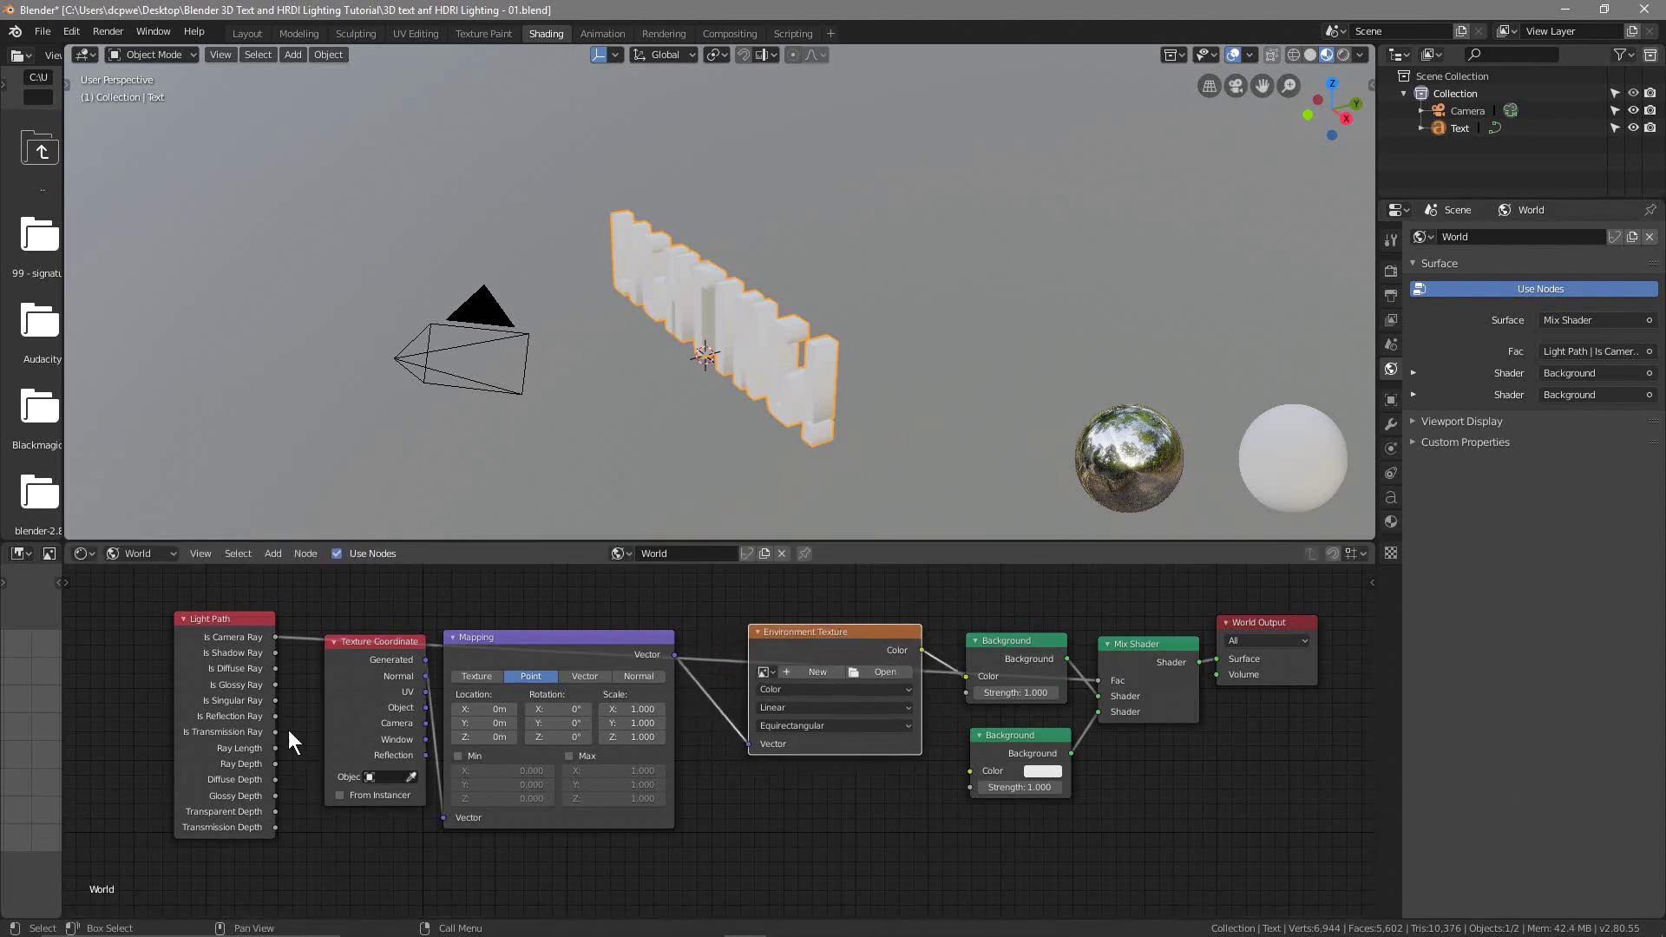
left_click_drag(567, 638, 594, 630)
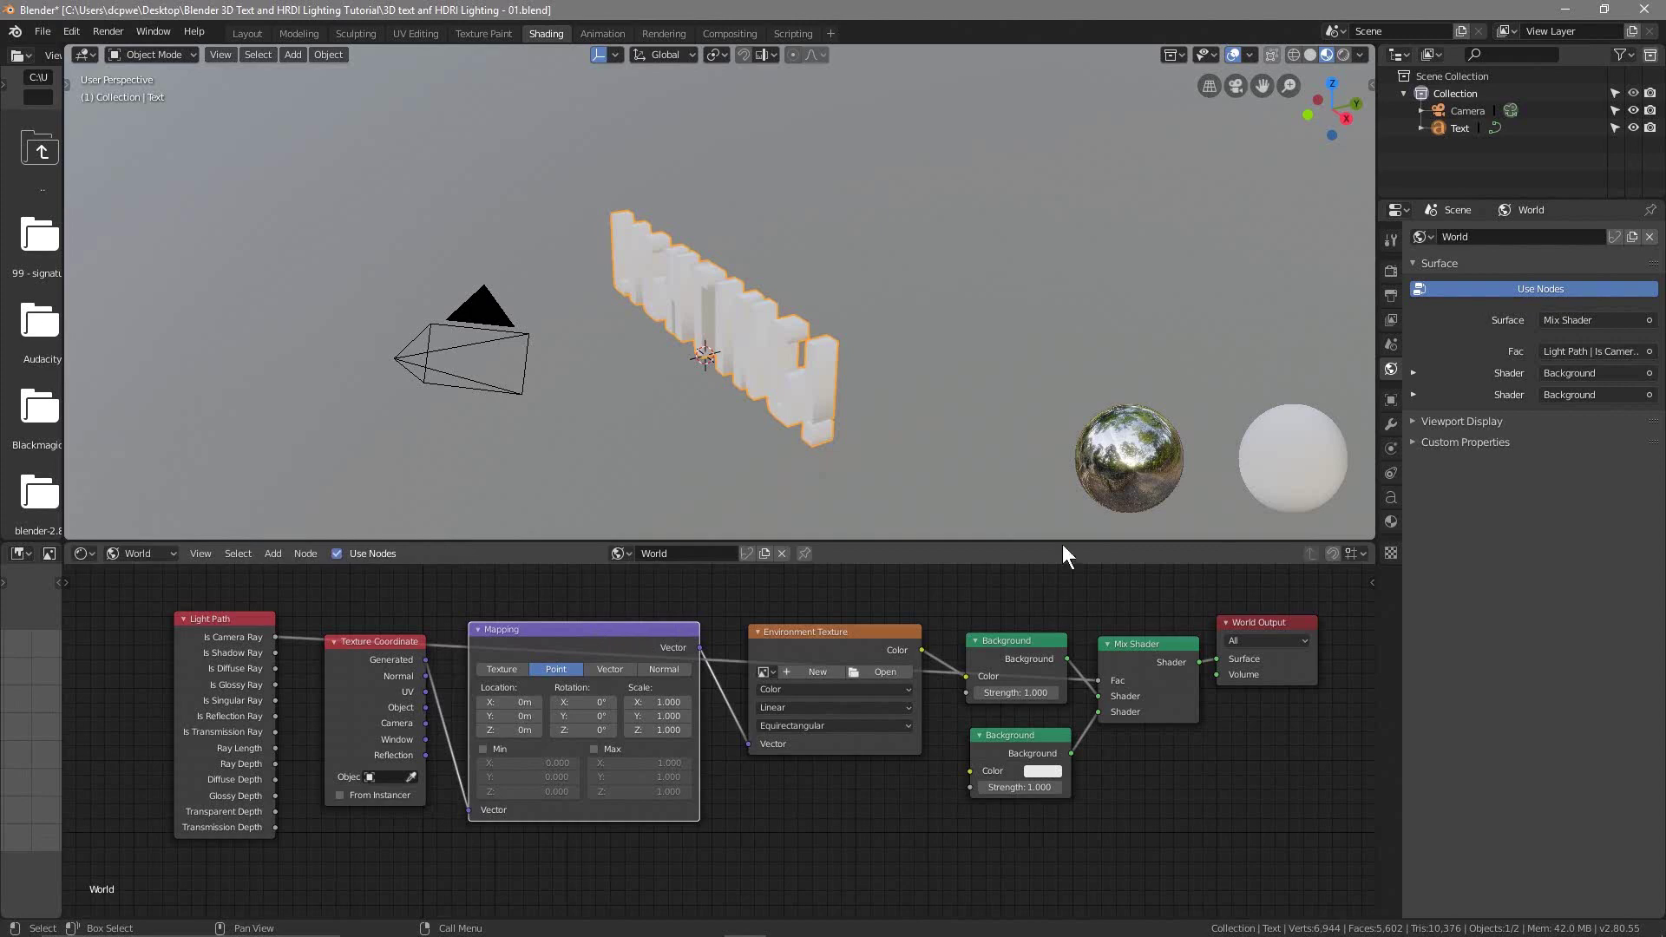
Step: Load shanghai_bund_4k.hdr from the HDRI folder into the Environment Texture node
left_click(882, 673)
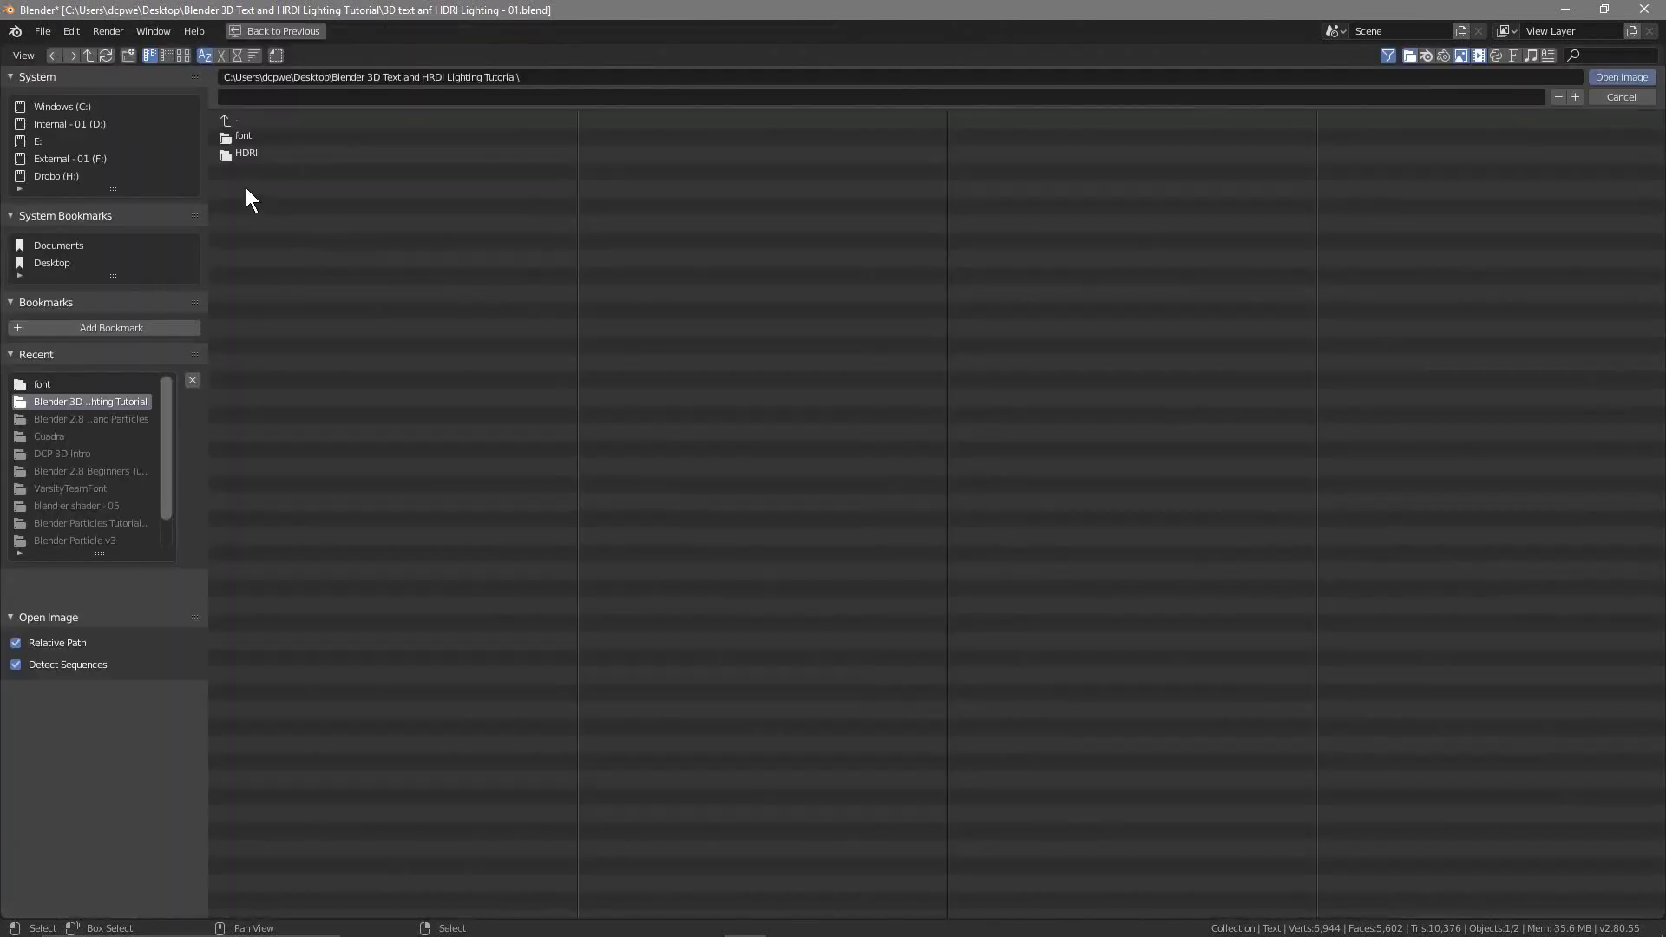
left_click(239, 158)
left_click(271, 141)
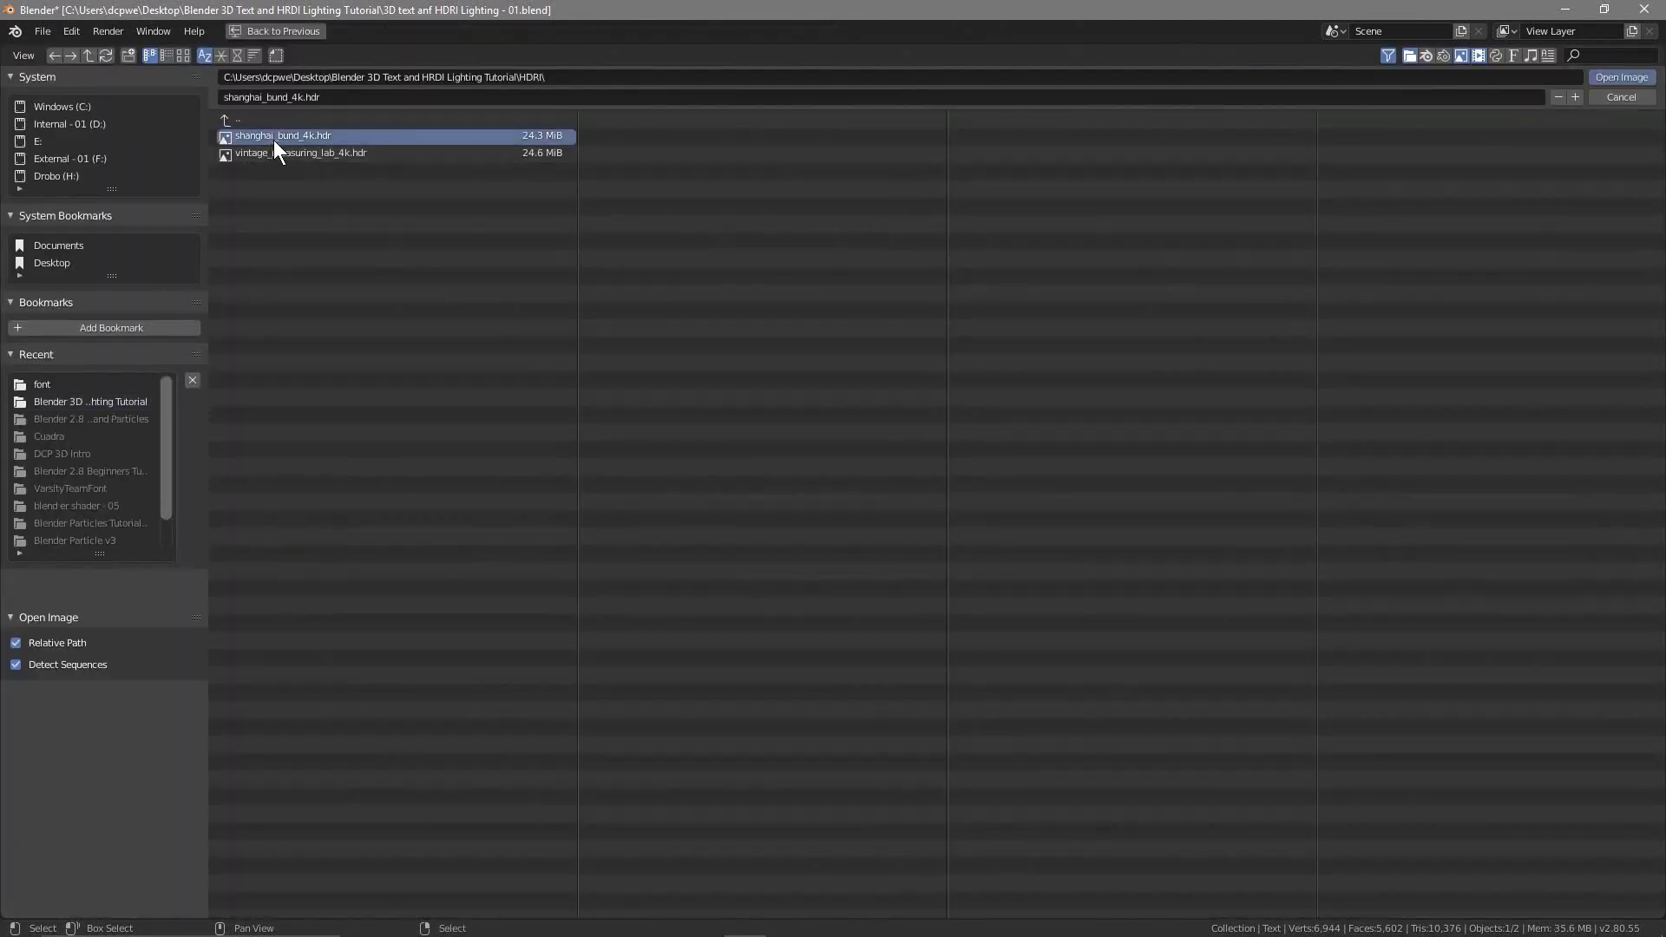
left_click(1612, 80)
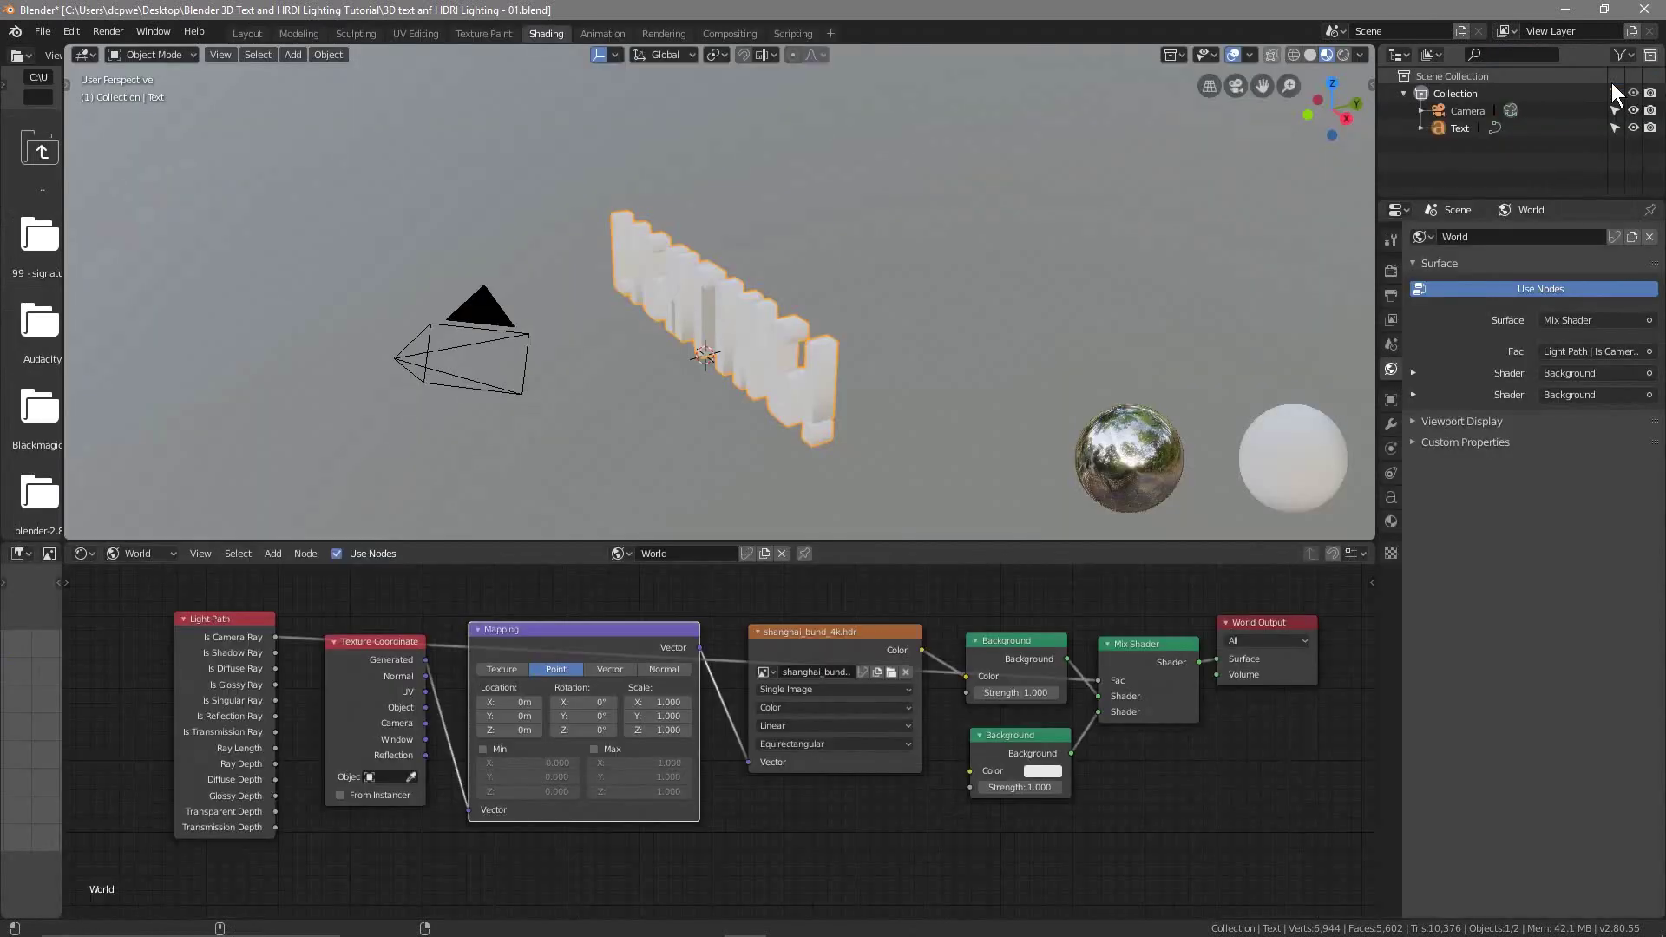
Step: Switch the viewport to Rendered shading and inspect the HDRI lighting on the front of the text
left_click(1345, 52)
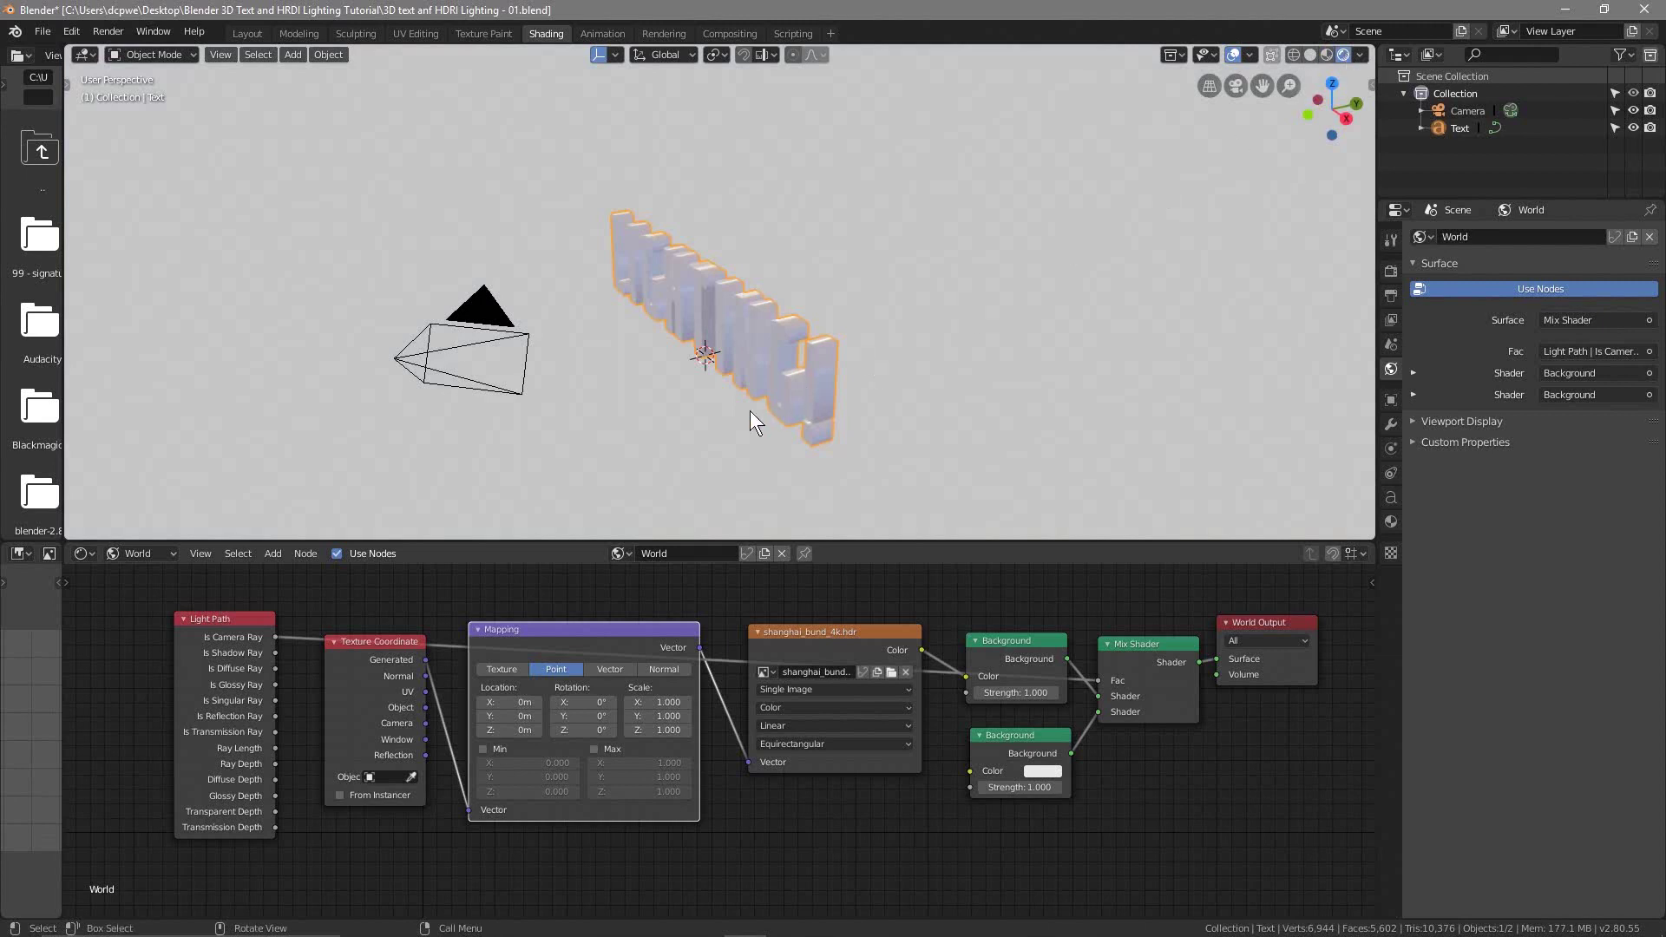
middle_click_drag(758, 408, 932, 363)
scroll(810, 356, "up", 4)
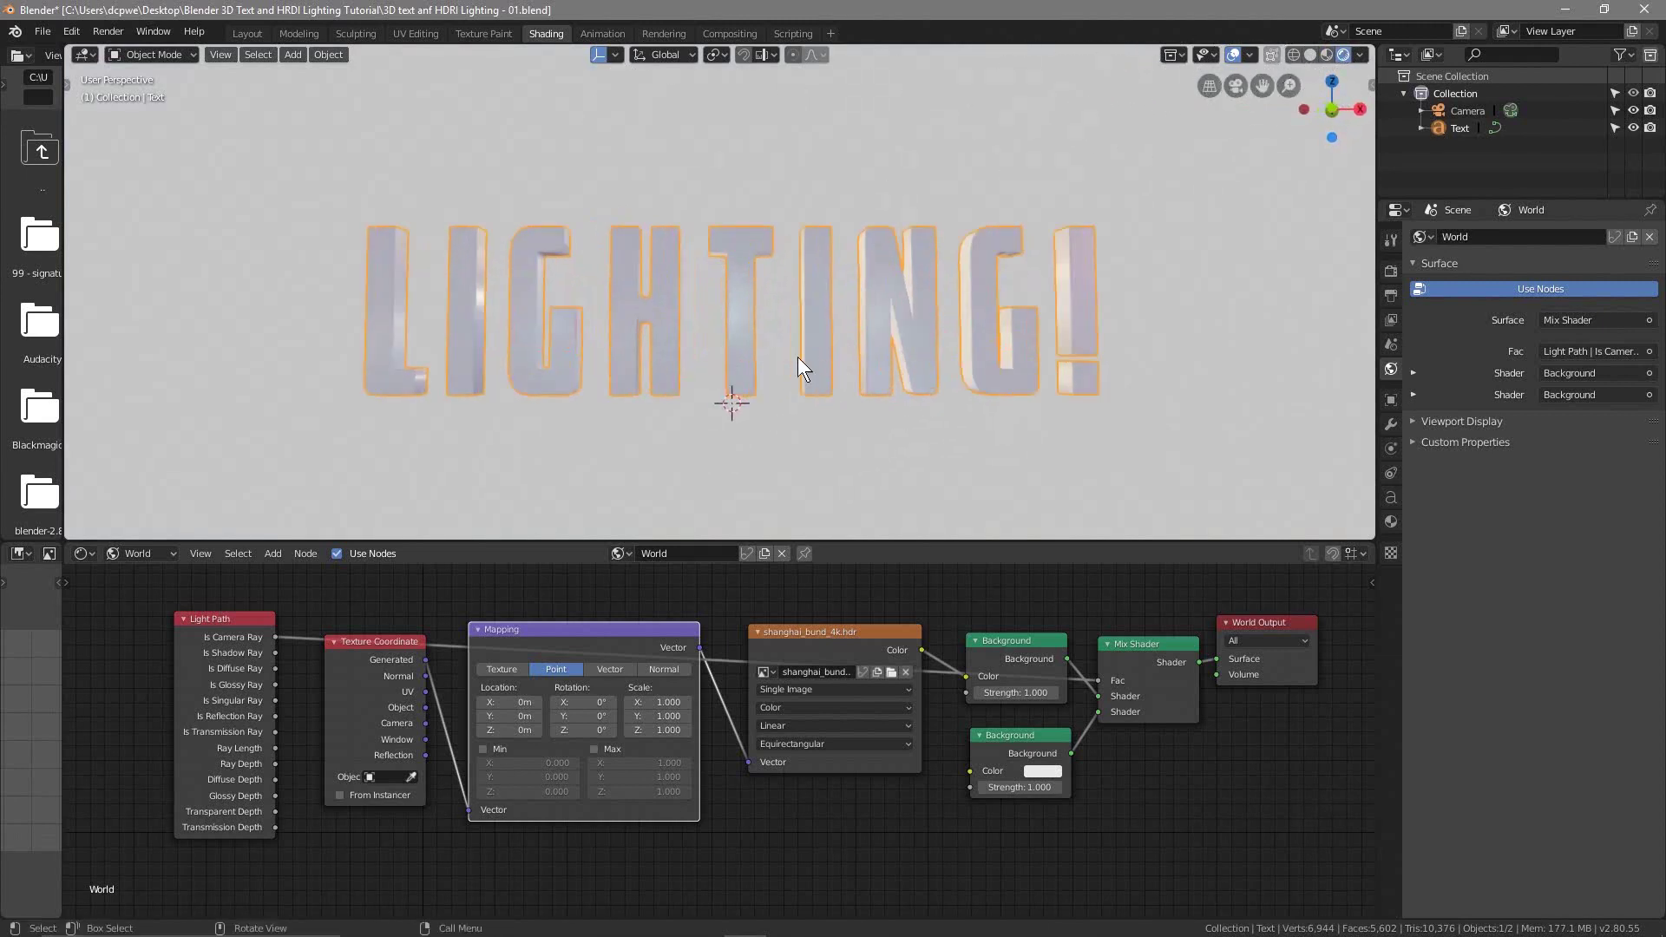
middle_click_drag(715, 372, 870, 397)
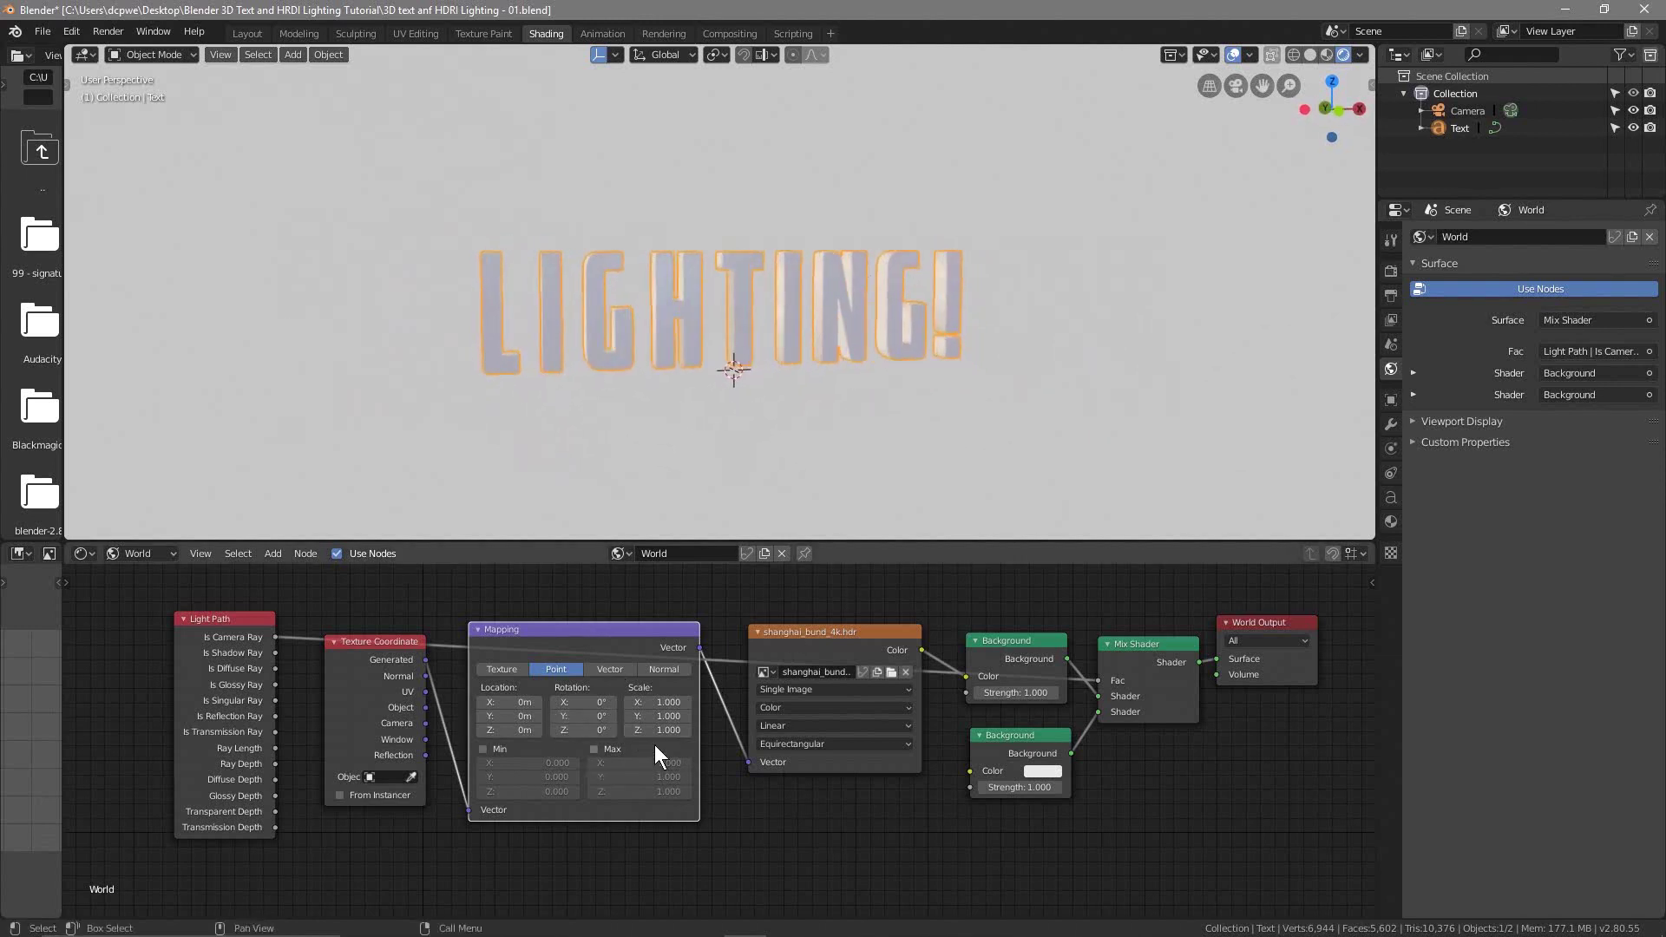
middle_click_drag(844, 371, 789, 392)
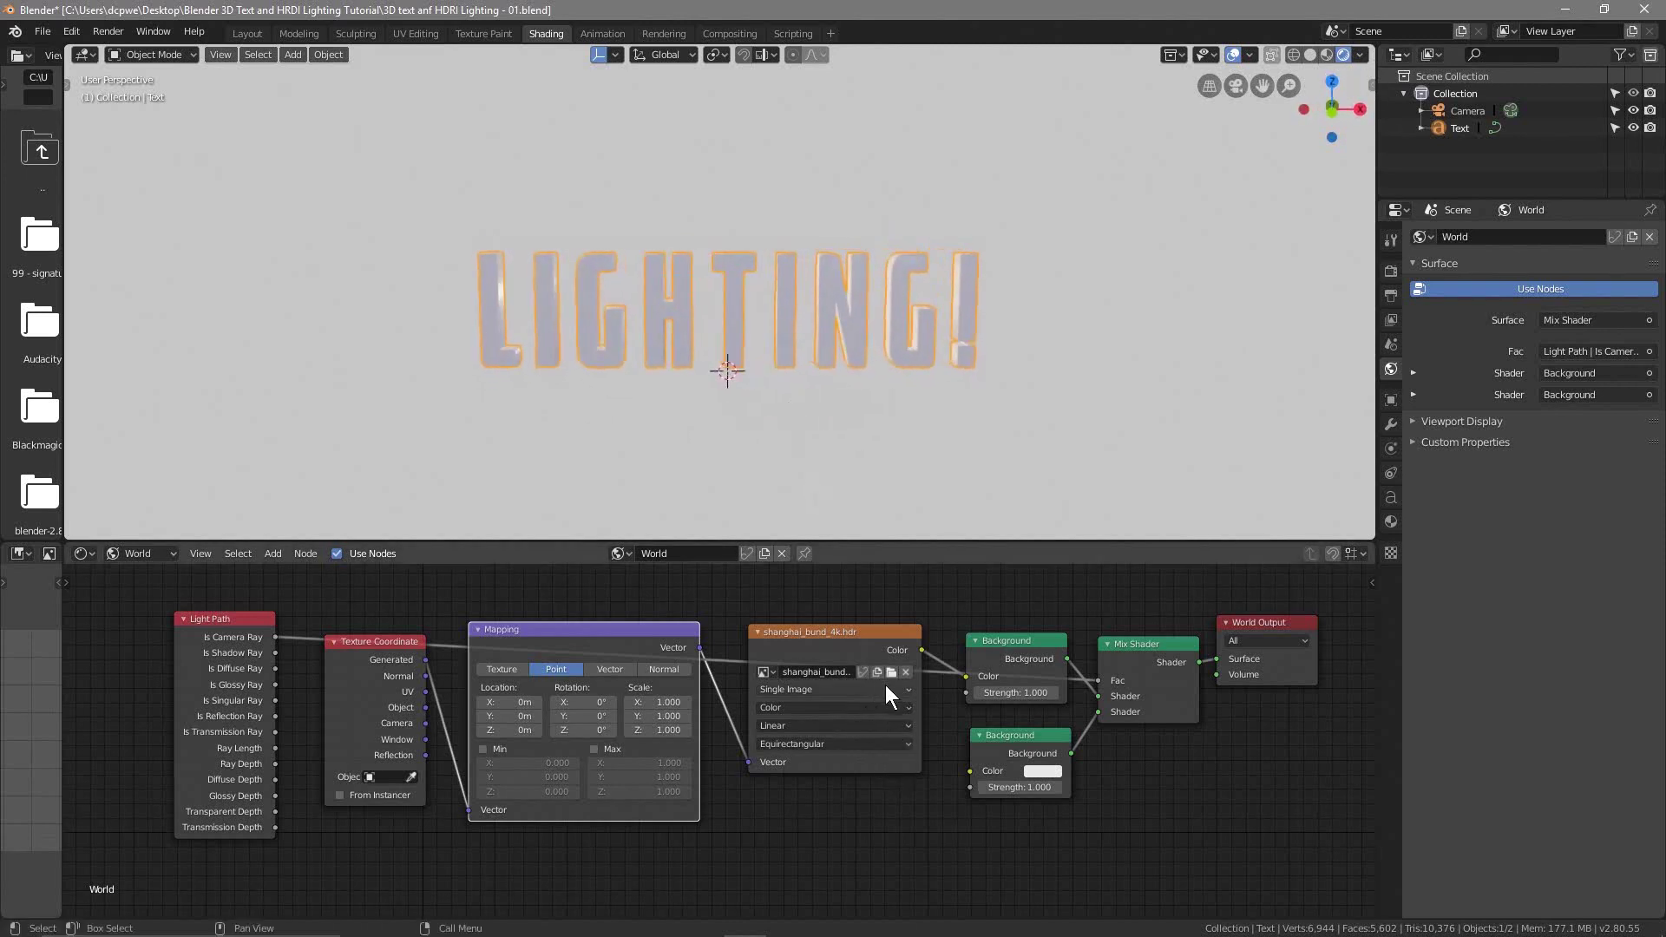
Step: Shift the lower Background node slightly and set its color to black for a black backdrop
left_click(1045, 769)
mouse_move(1132, 575)
left_mouse_down()
mouse_move(1146, 573)
mouse_move(1146, 608)
mouse_move(1146, 575)
left_mouse_up()
mouse_move(1033, 735)
left_mouse_down()
mouse_move(1029, 769)
mouse_move(1027, 744)
left_mouse_up()
left_click(1038, 780)
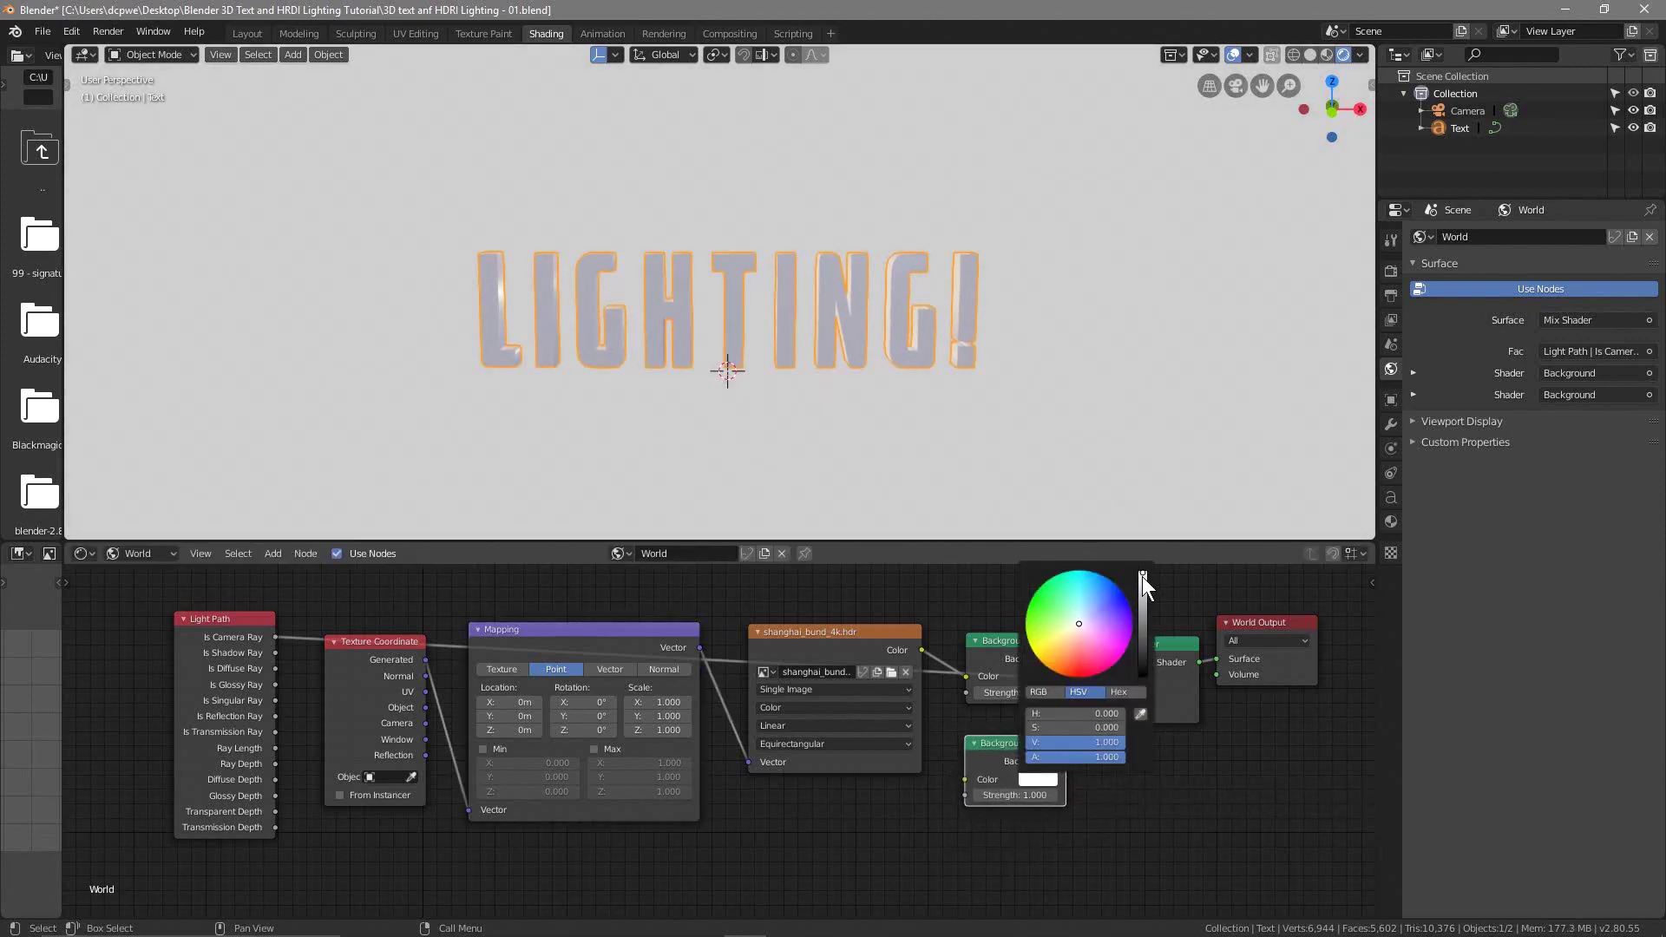
left_click_drag(1142, 576, 1142, 675)
middle_click_drag(698, 442, 675, 300)
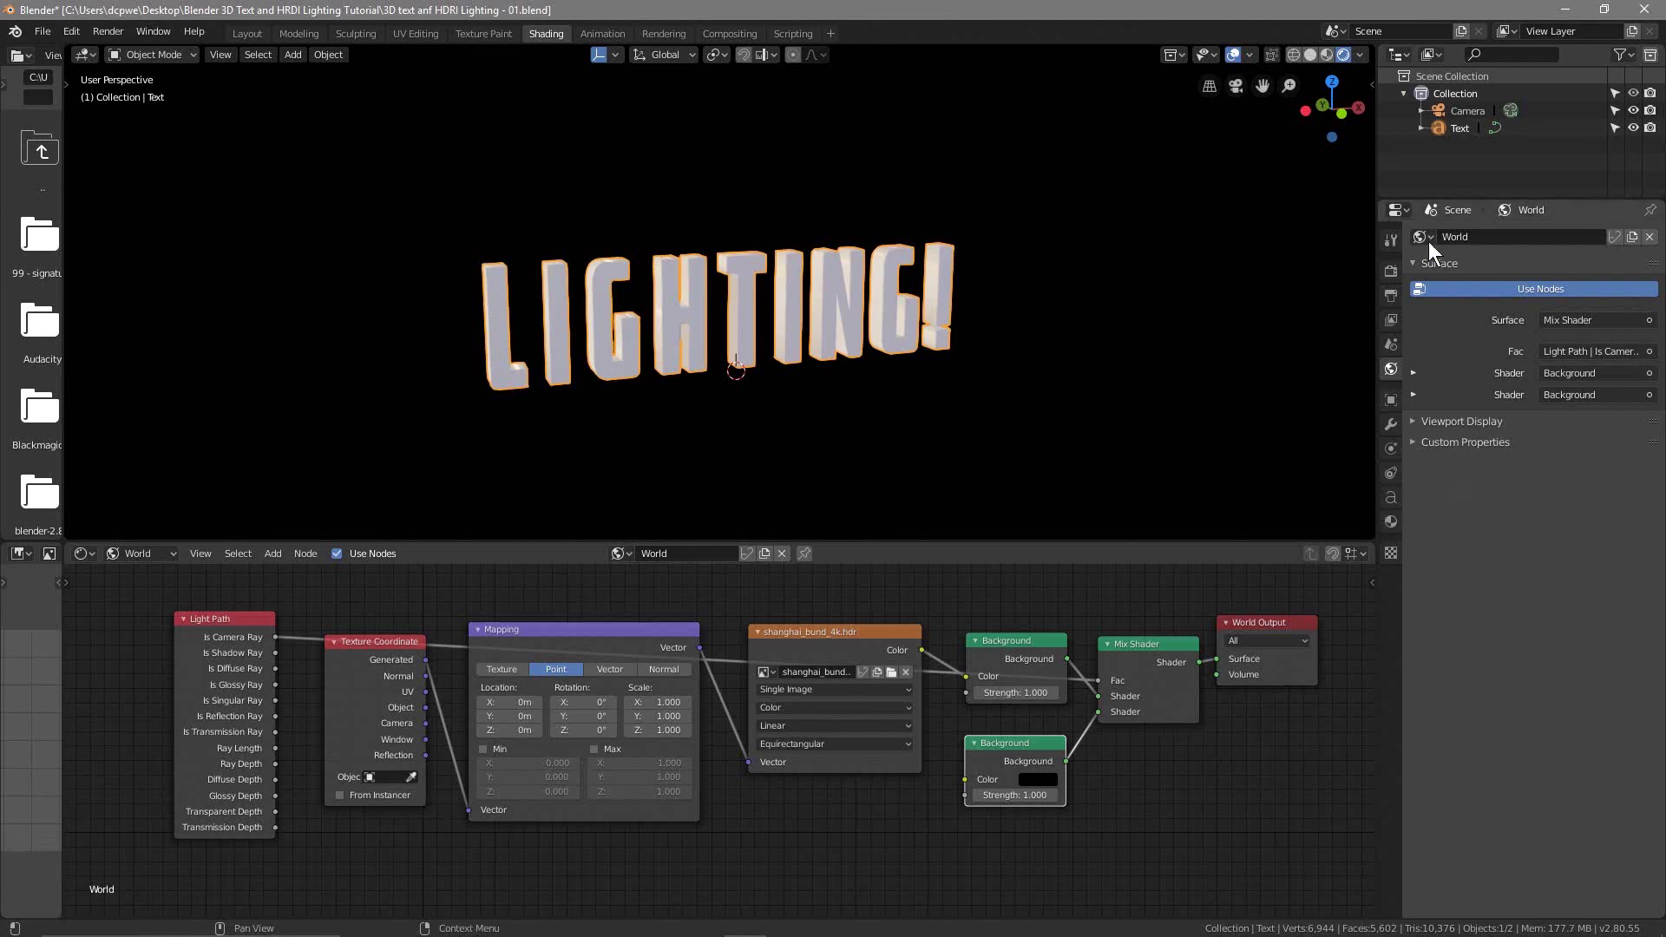
Step: Create a new material on the text and set its Base Color to golden orange (H 0.118, S 1.000, V 0.906)
left_click(1458, 128)
left_click(1391, 523)
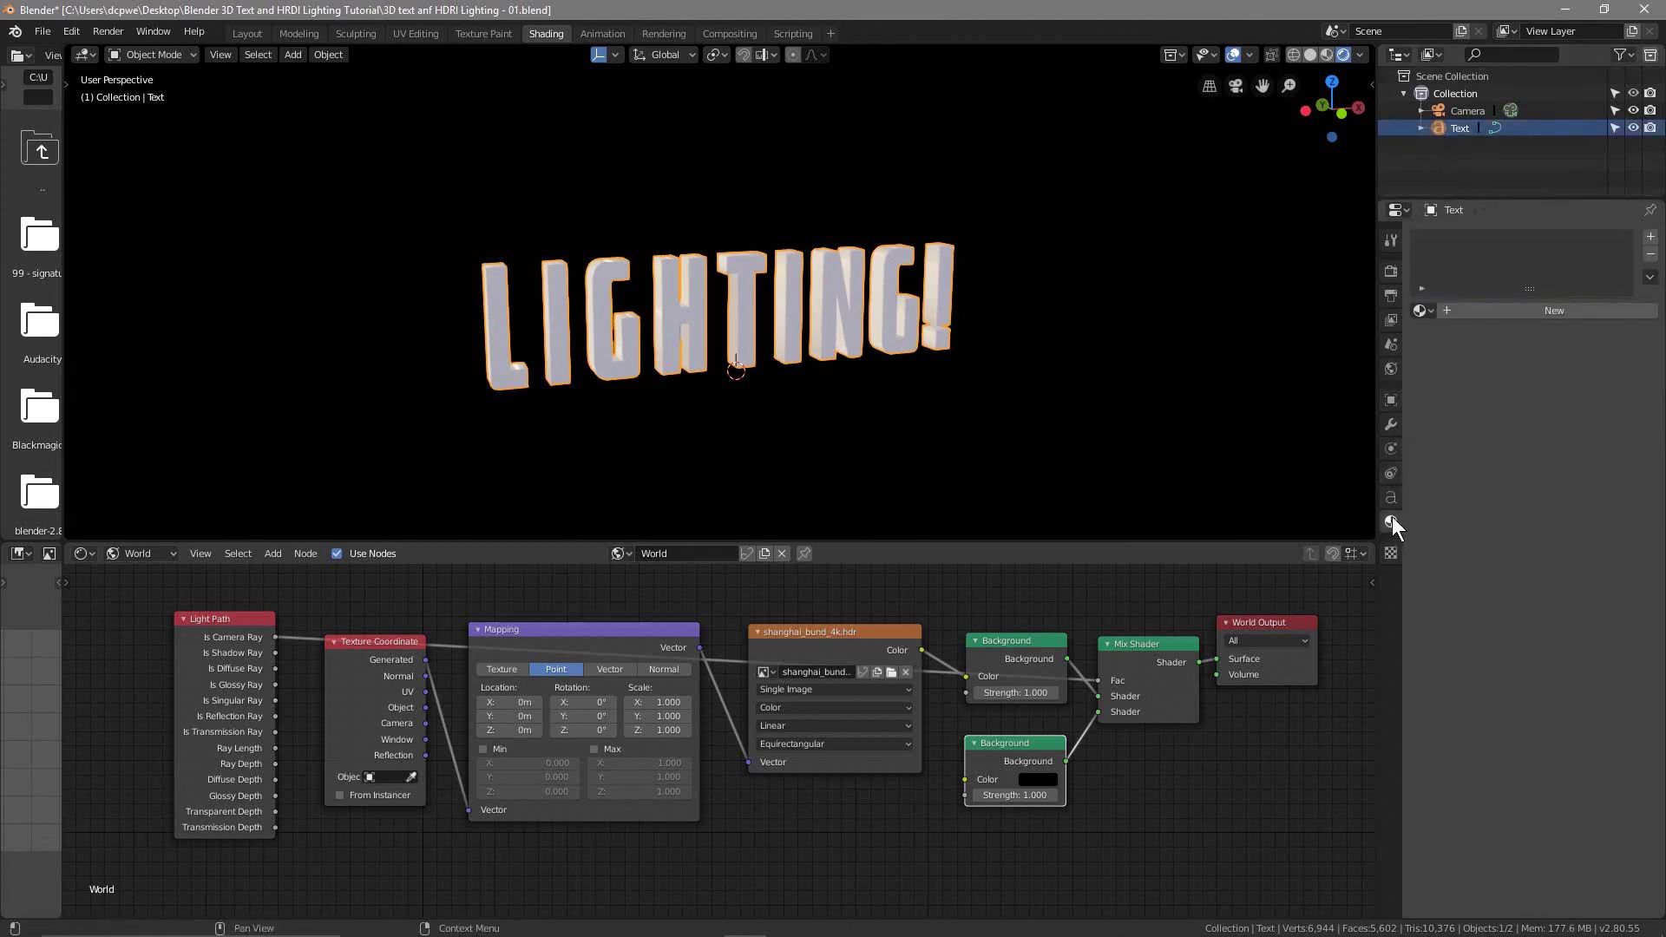
left_click(1534, 316)
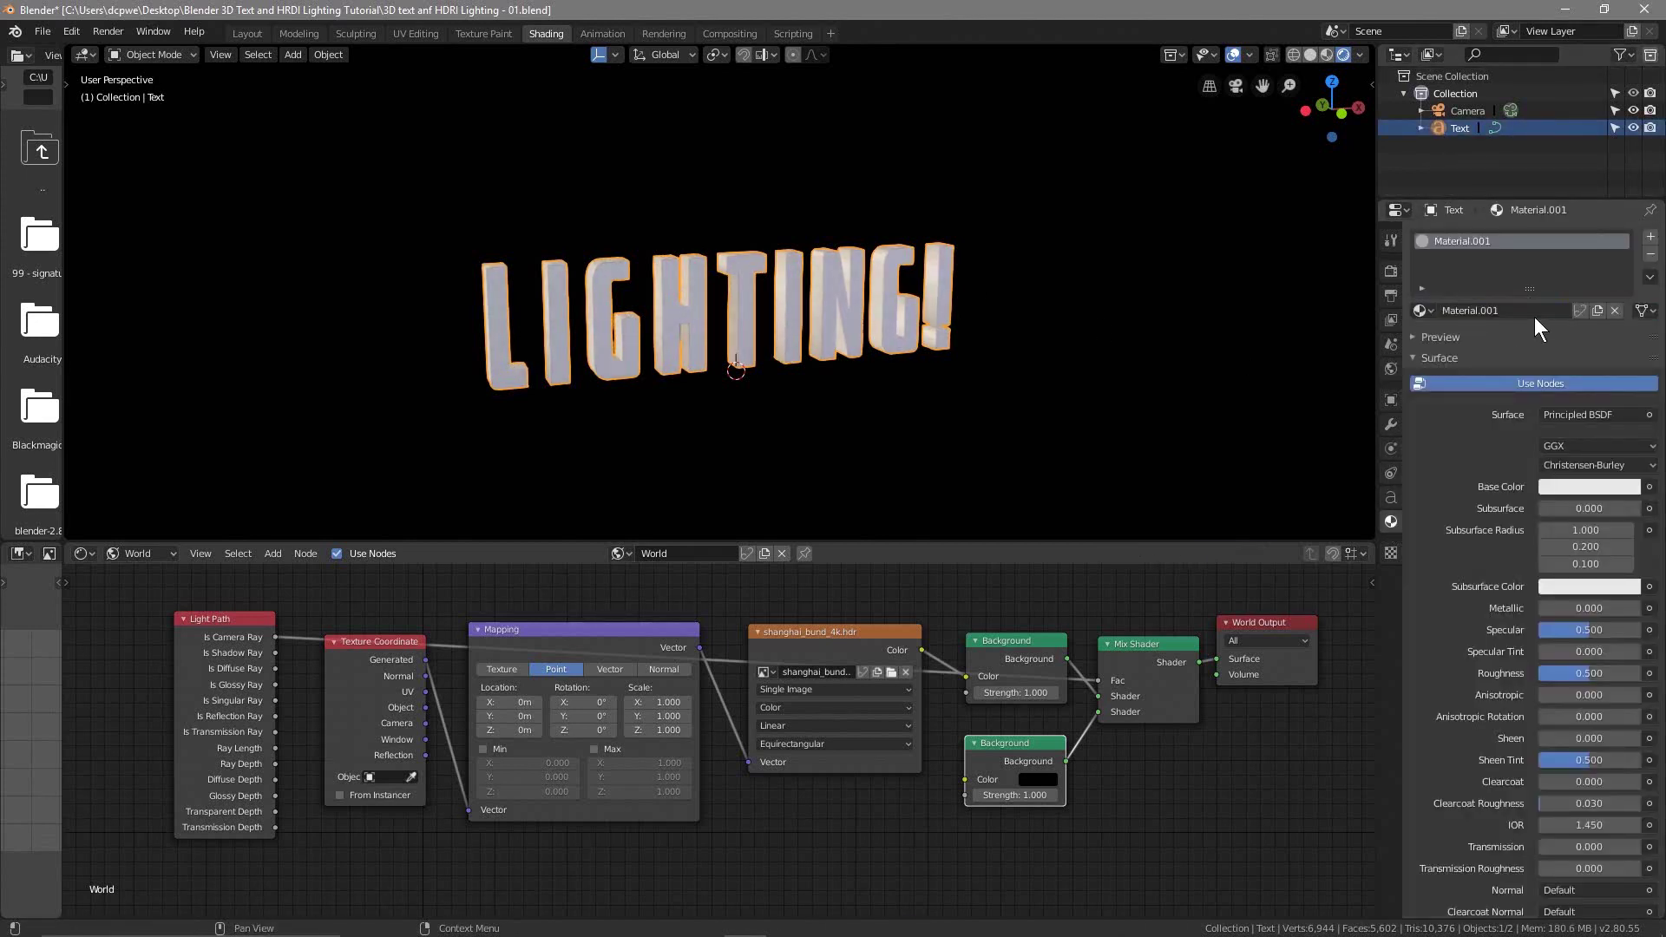
left_click(1574, 488)
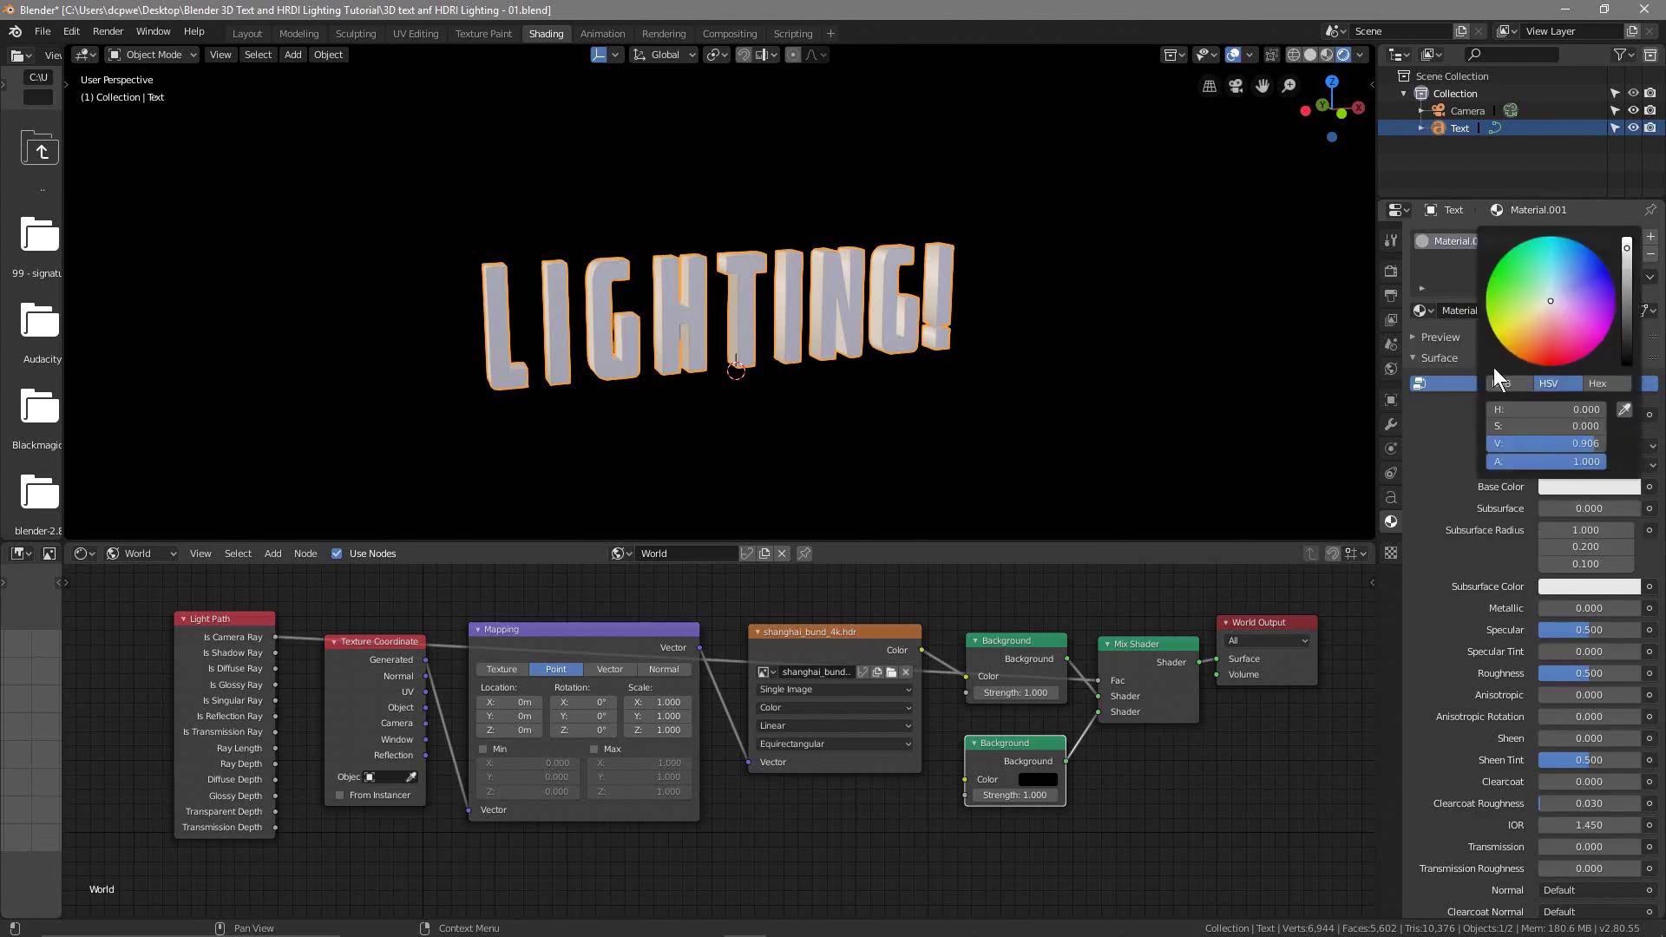
left_click_drag(1541, 300, 1504, 346)
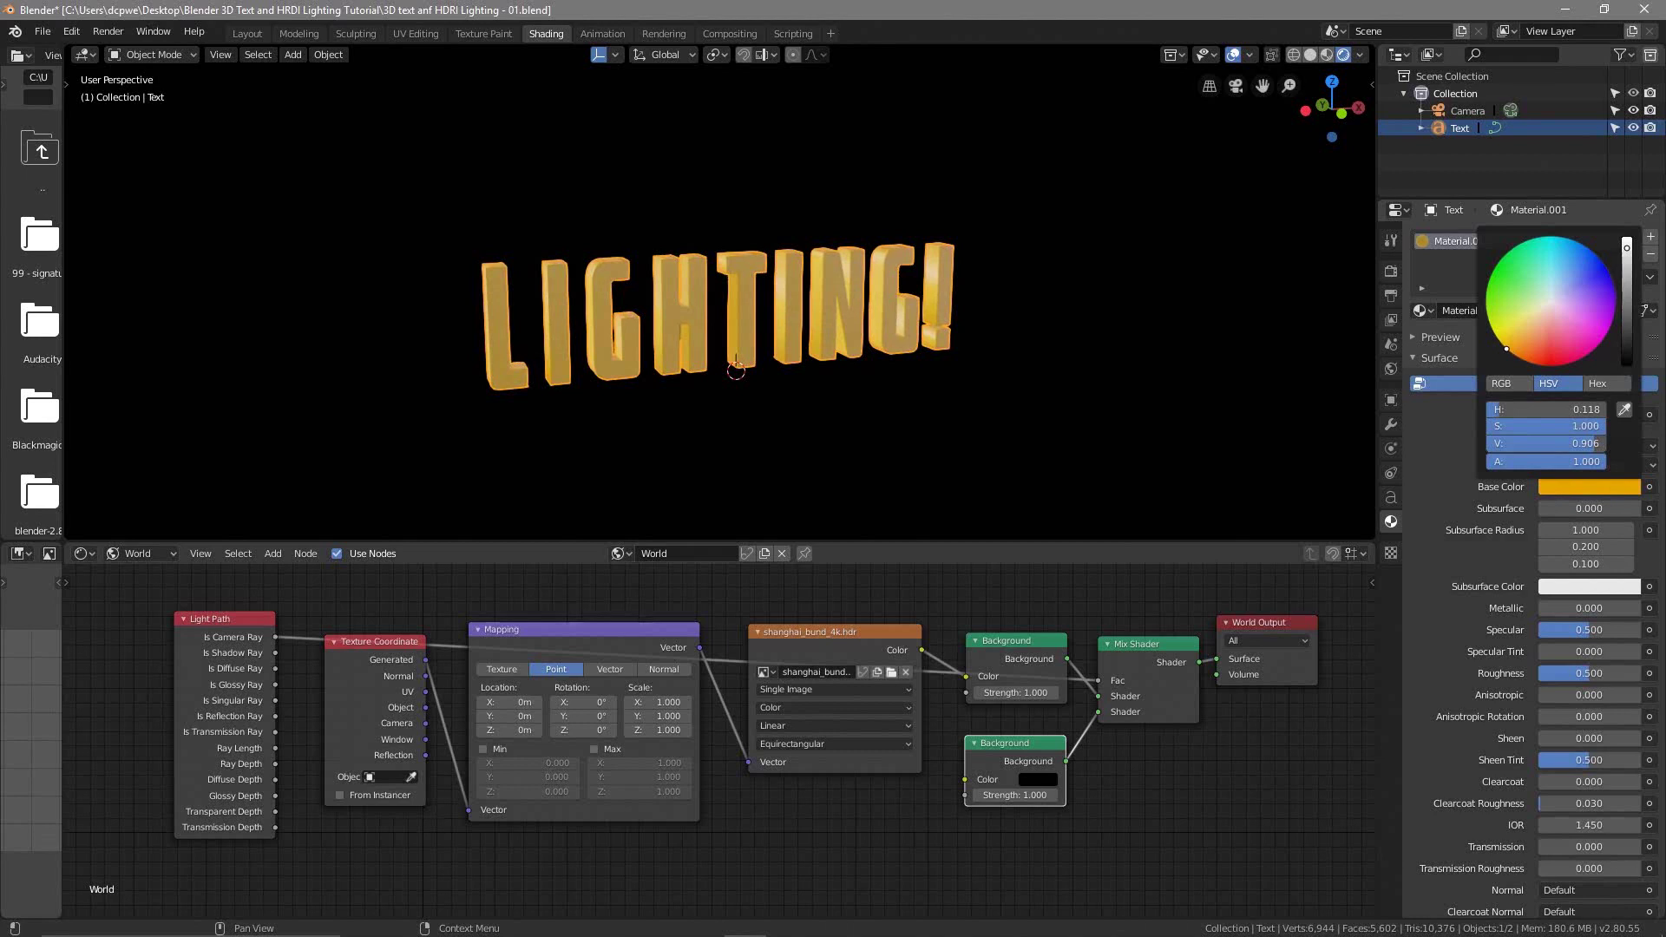
Step: Set the text material's Metallic to 1.000 and its Roughness to 0.175
left_click(1553, 607)
type("1")
key("Return")
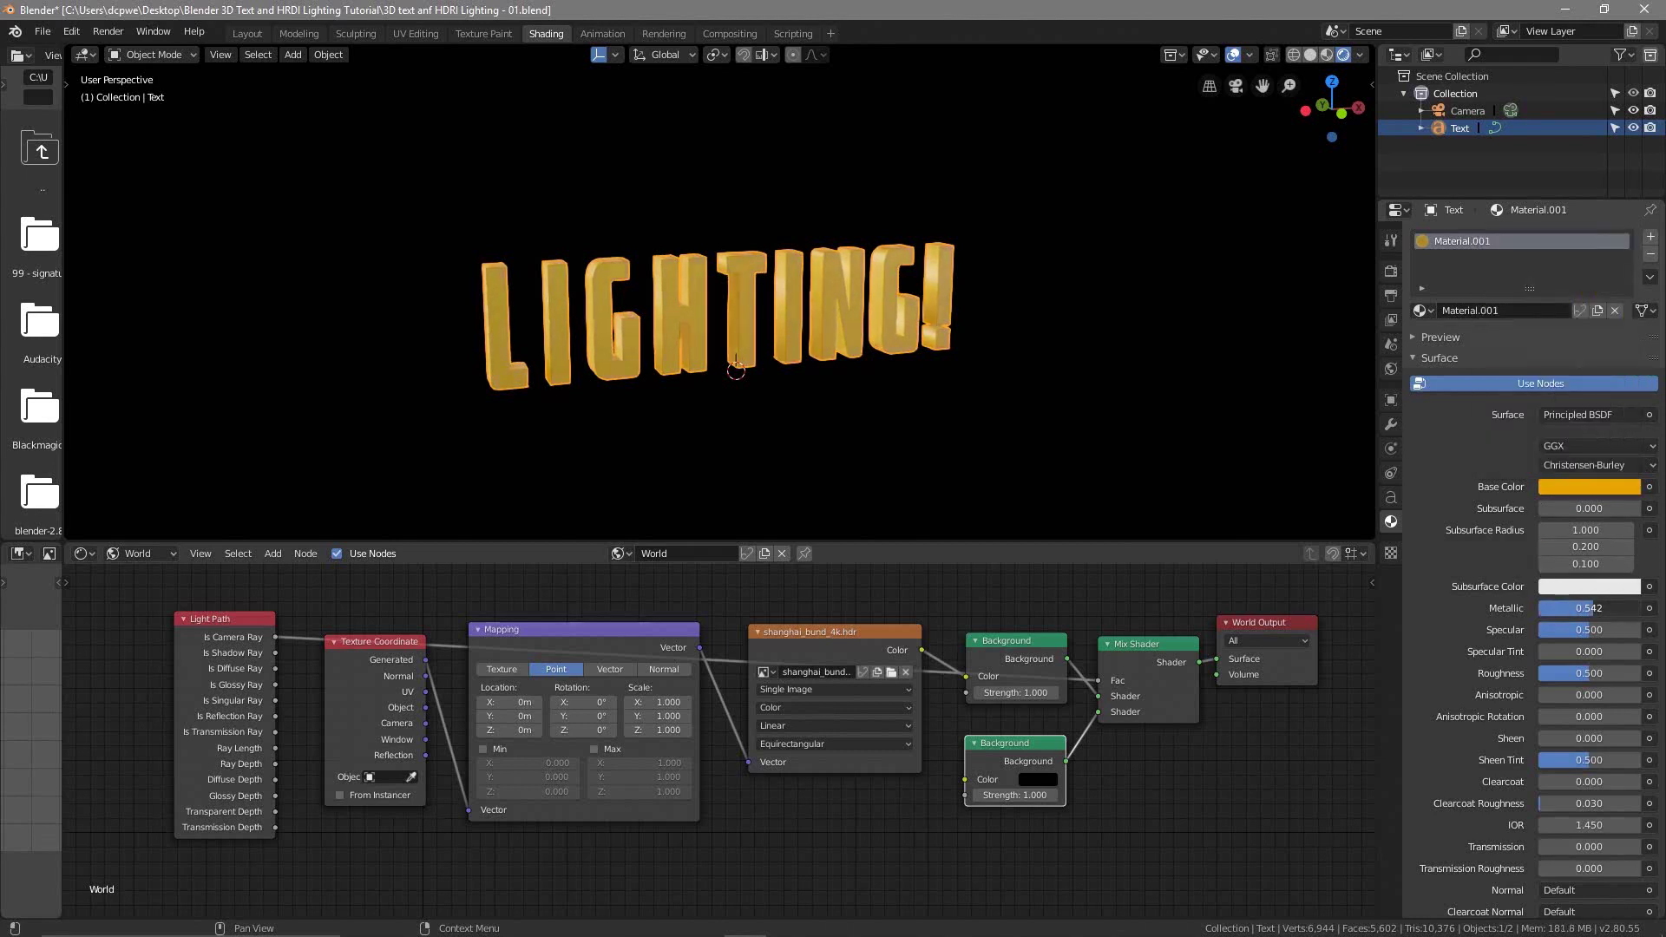
mouse_move(929, 410)
middle_mouse_down()
mouse_move(825, 393)
mouse_move(942, 403)
middle_mouse_up()
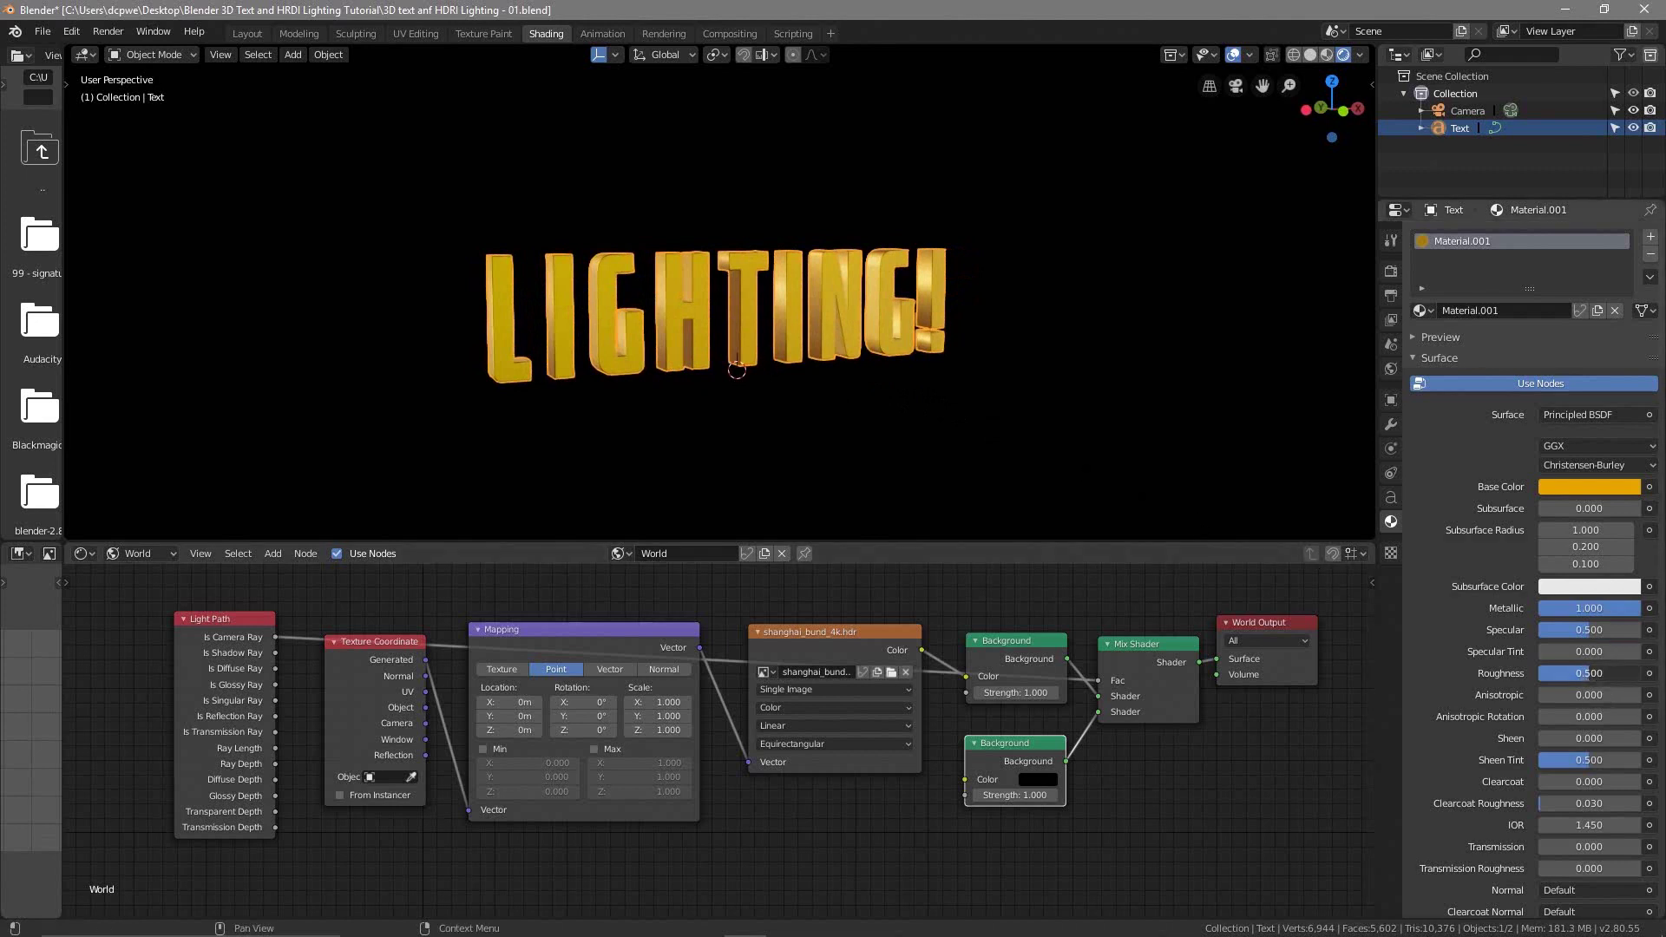
left_click_drag(1587, 679, 1552, 679)
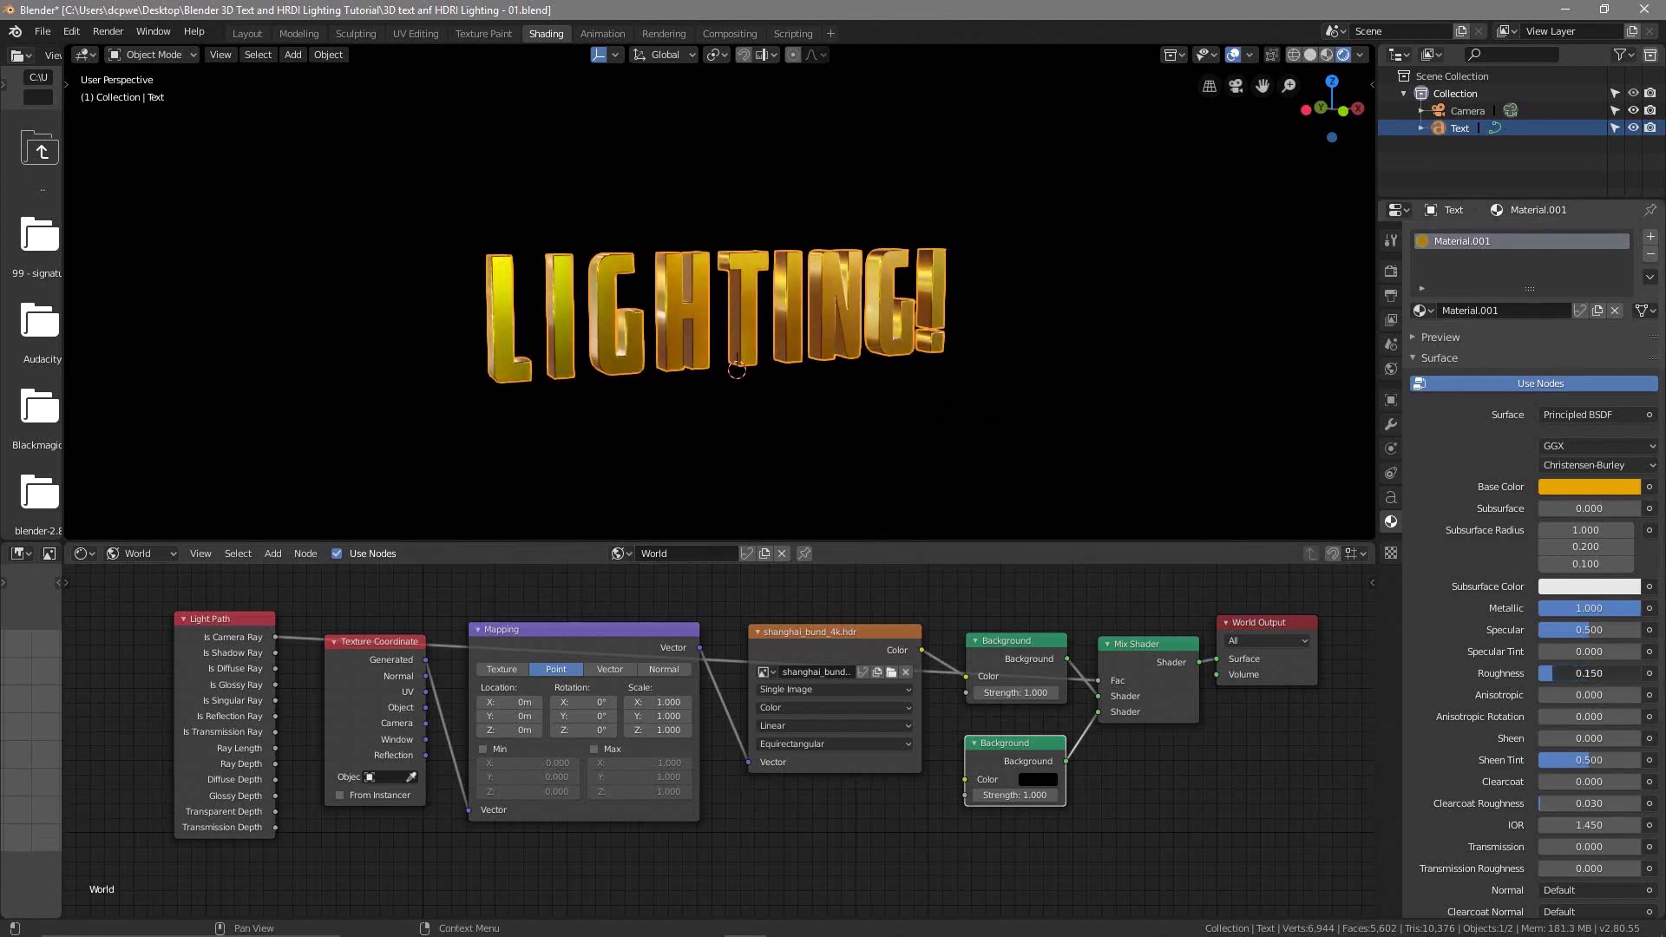
left_click_drag(1551, 679, 1562, 679)
Step: Examine the gold material's HDRI reflections on the text's faces and sides from several angles
middle_click_drag(849, 446, 894, 445)
scroll(800, 441, "up", 2)
scroll(800, 441, "up", 2)
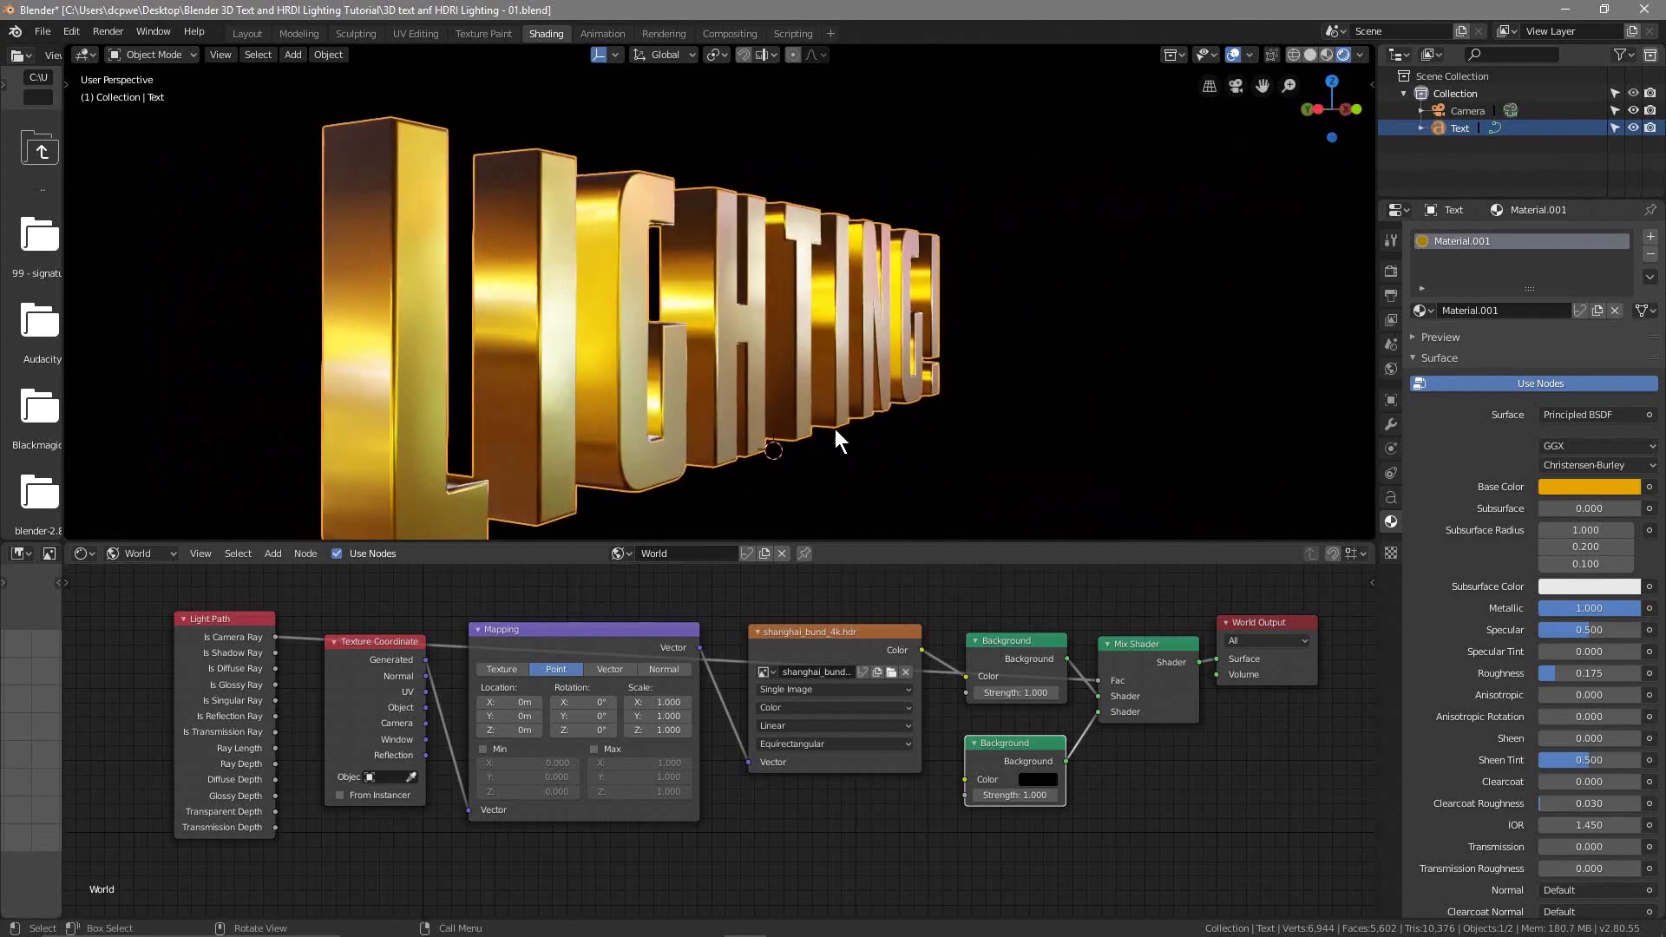
middle_click_drag(616, 380, 956, 392)
scroll(954, 392, "down", 2)
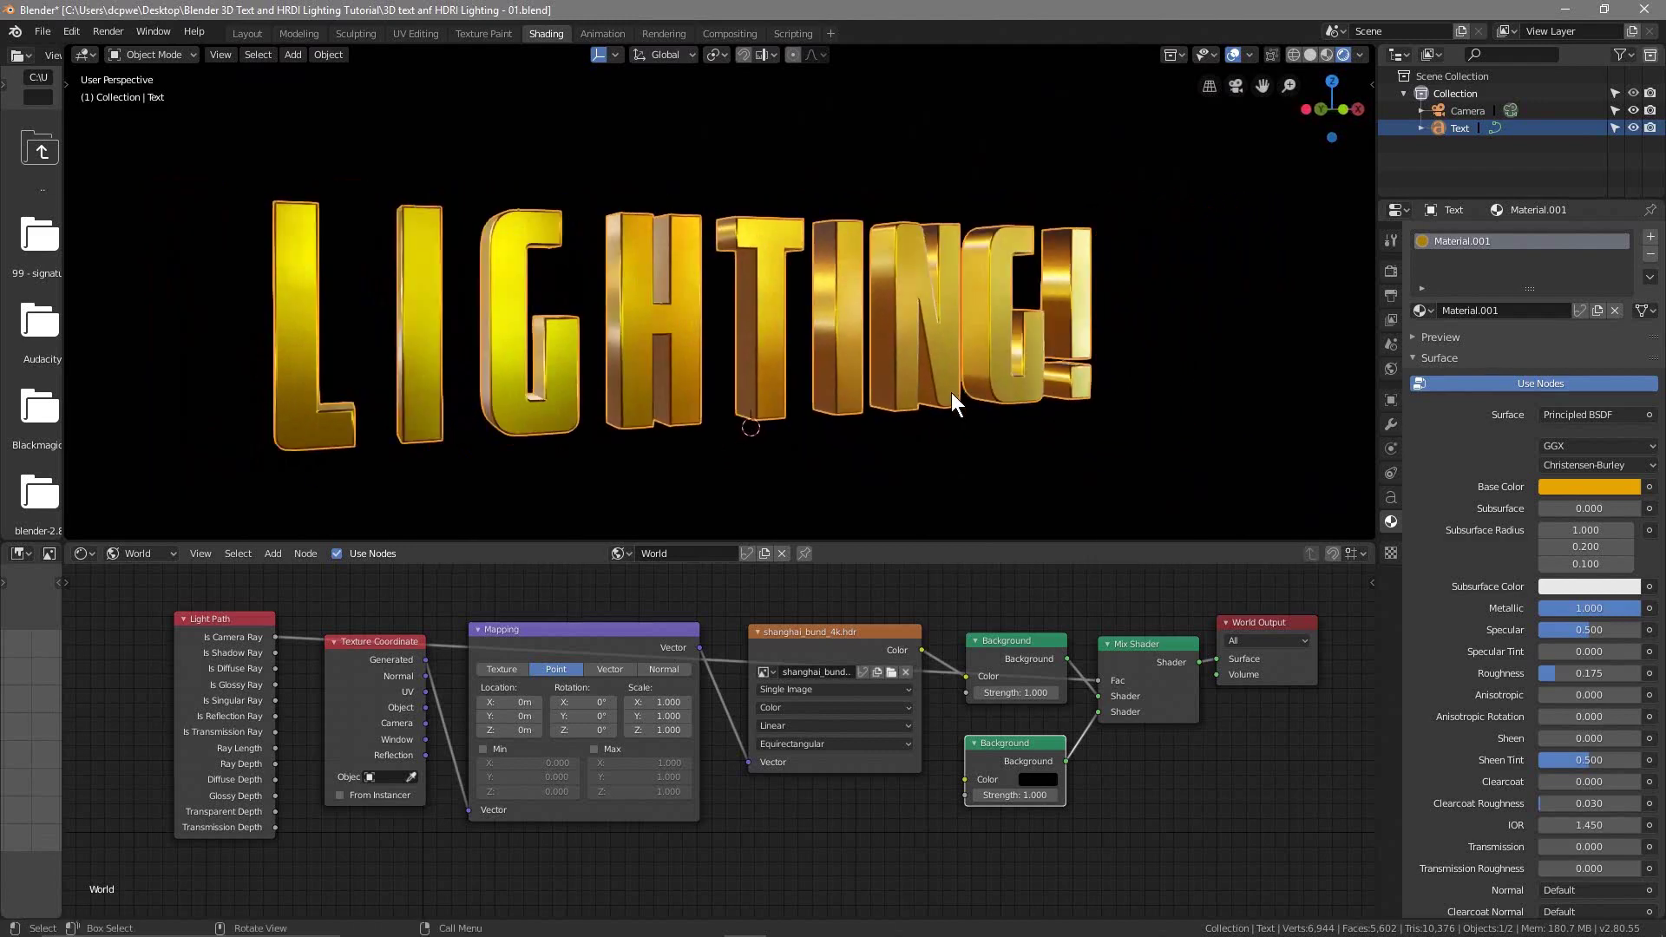
scroll(939, 391, "up", 1)
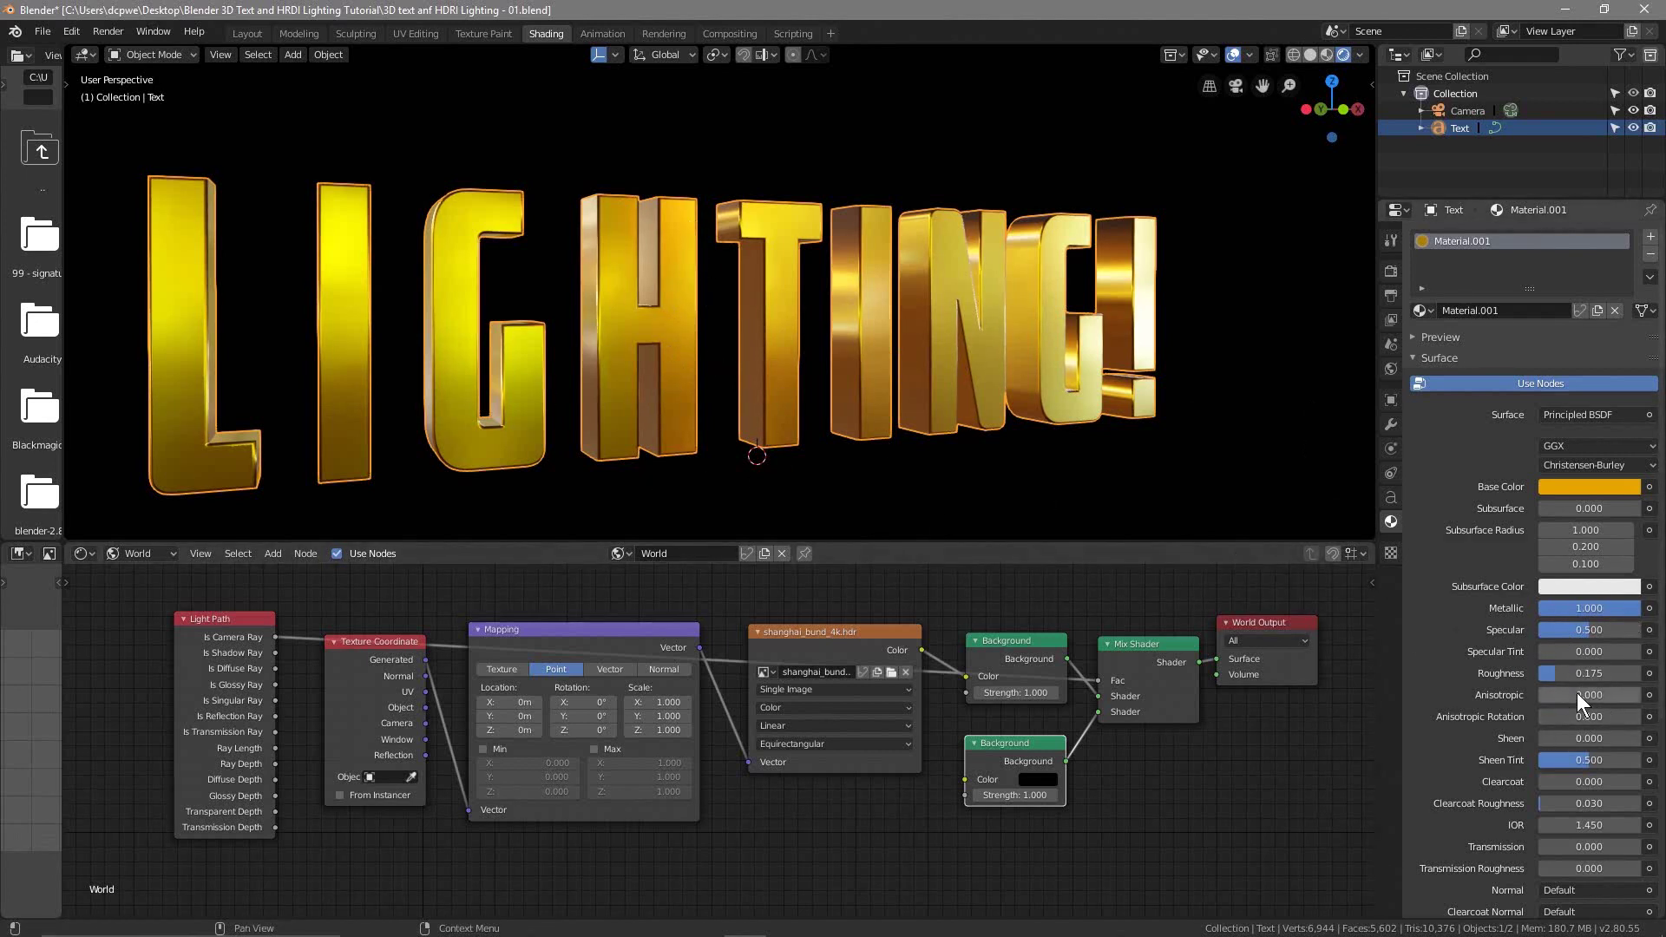
Step: Enable Bloom in the Eevee render settings and set its Radius to 3.963
scroll(583, 290, "down", 3)
scroll(810, 325, "up", 3)
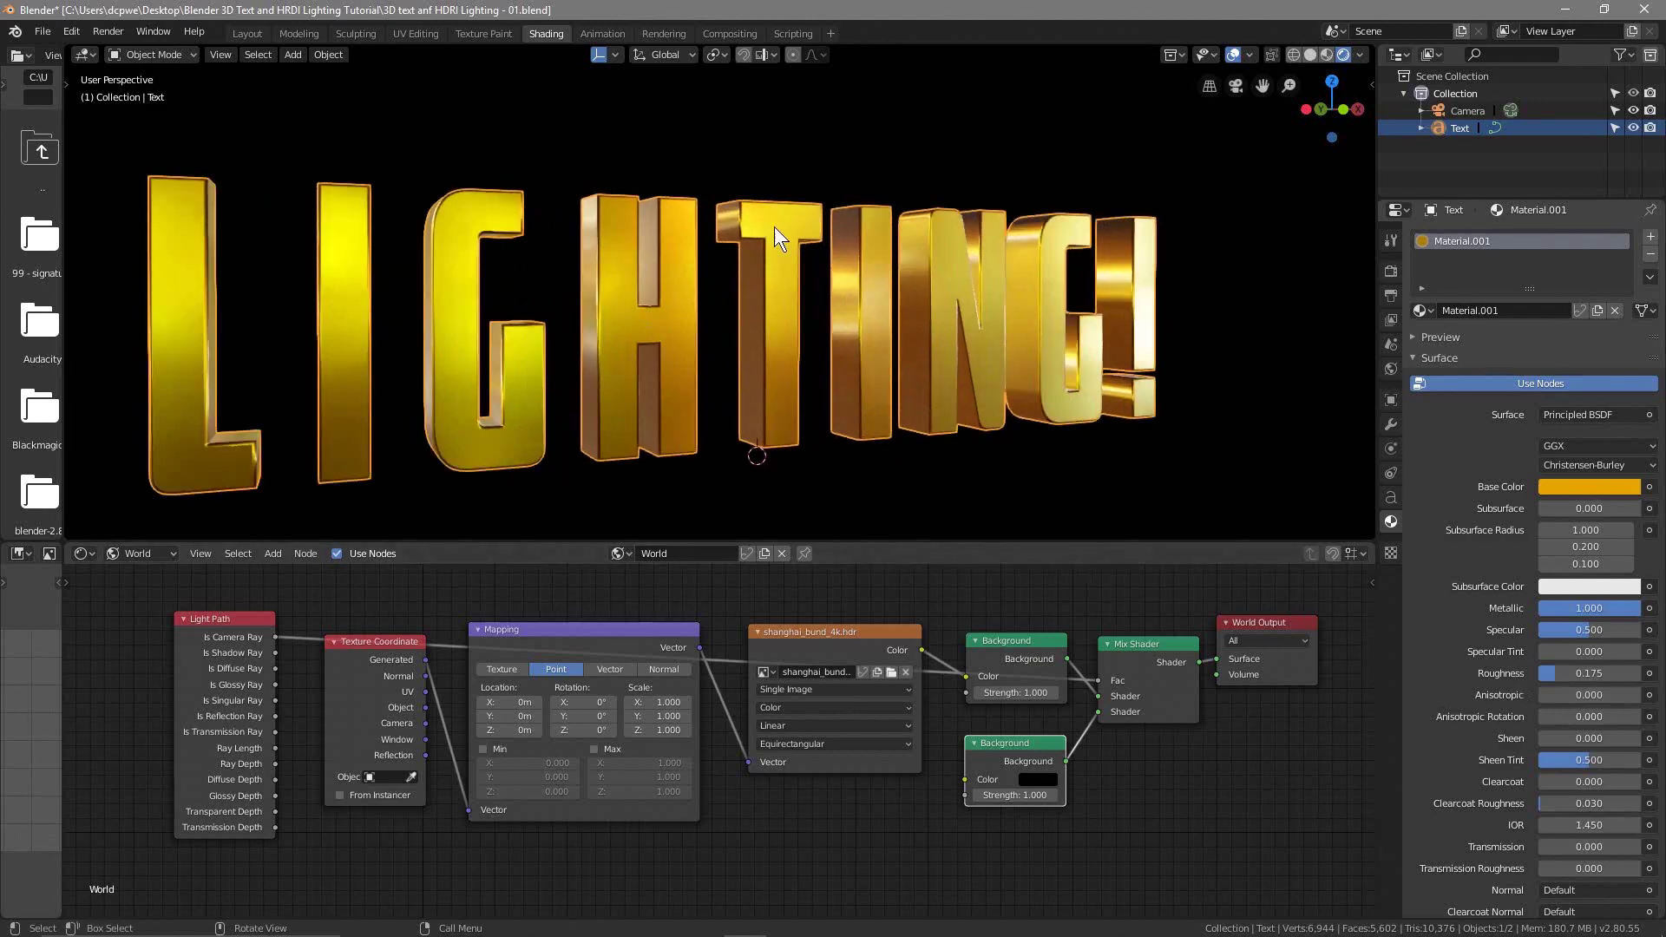
middle_click_drag(977, 394, 910, 396)
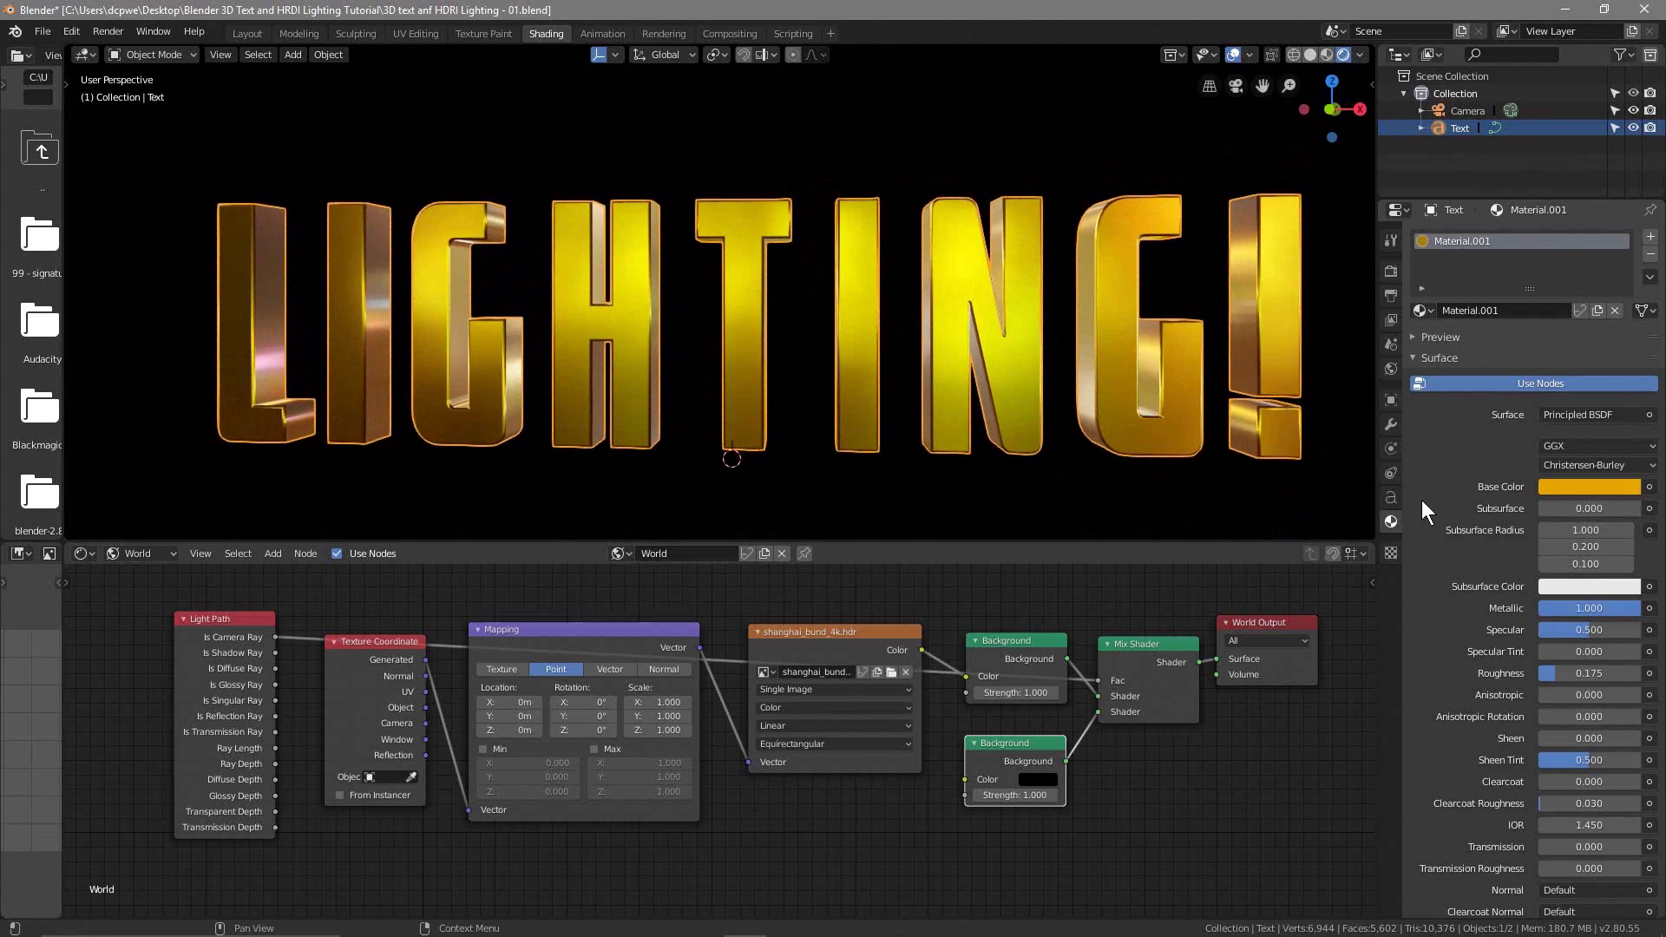
left_click(1392, 271)
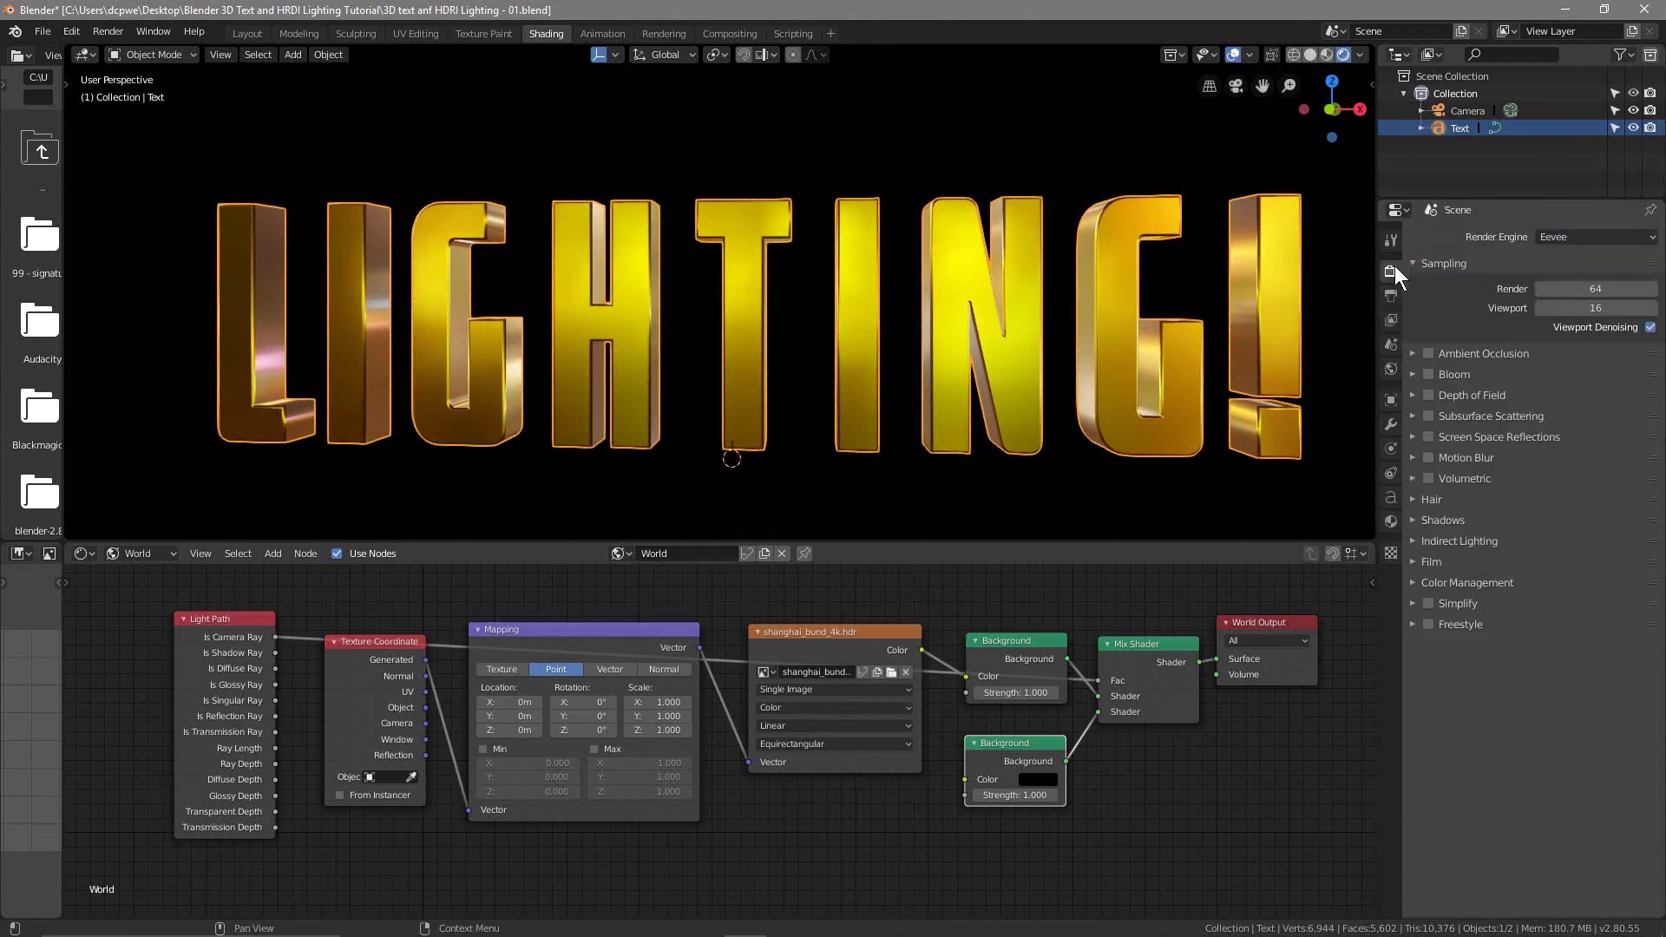
left_click(1429, 375)
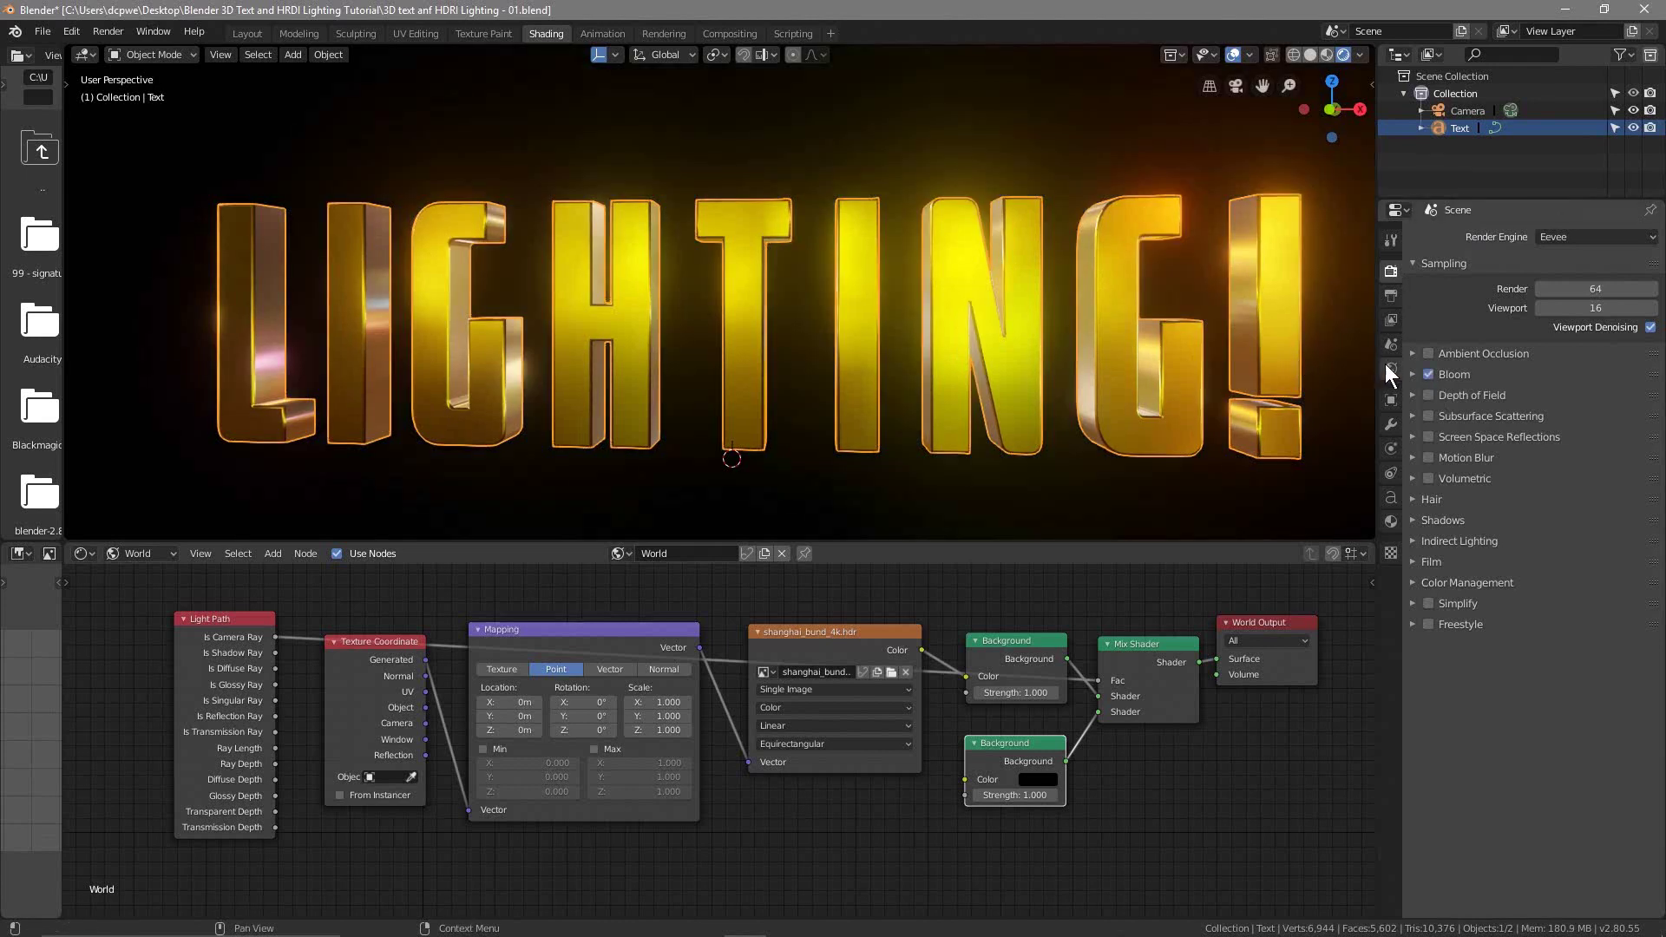
left_click(1411, 375)
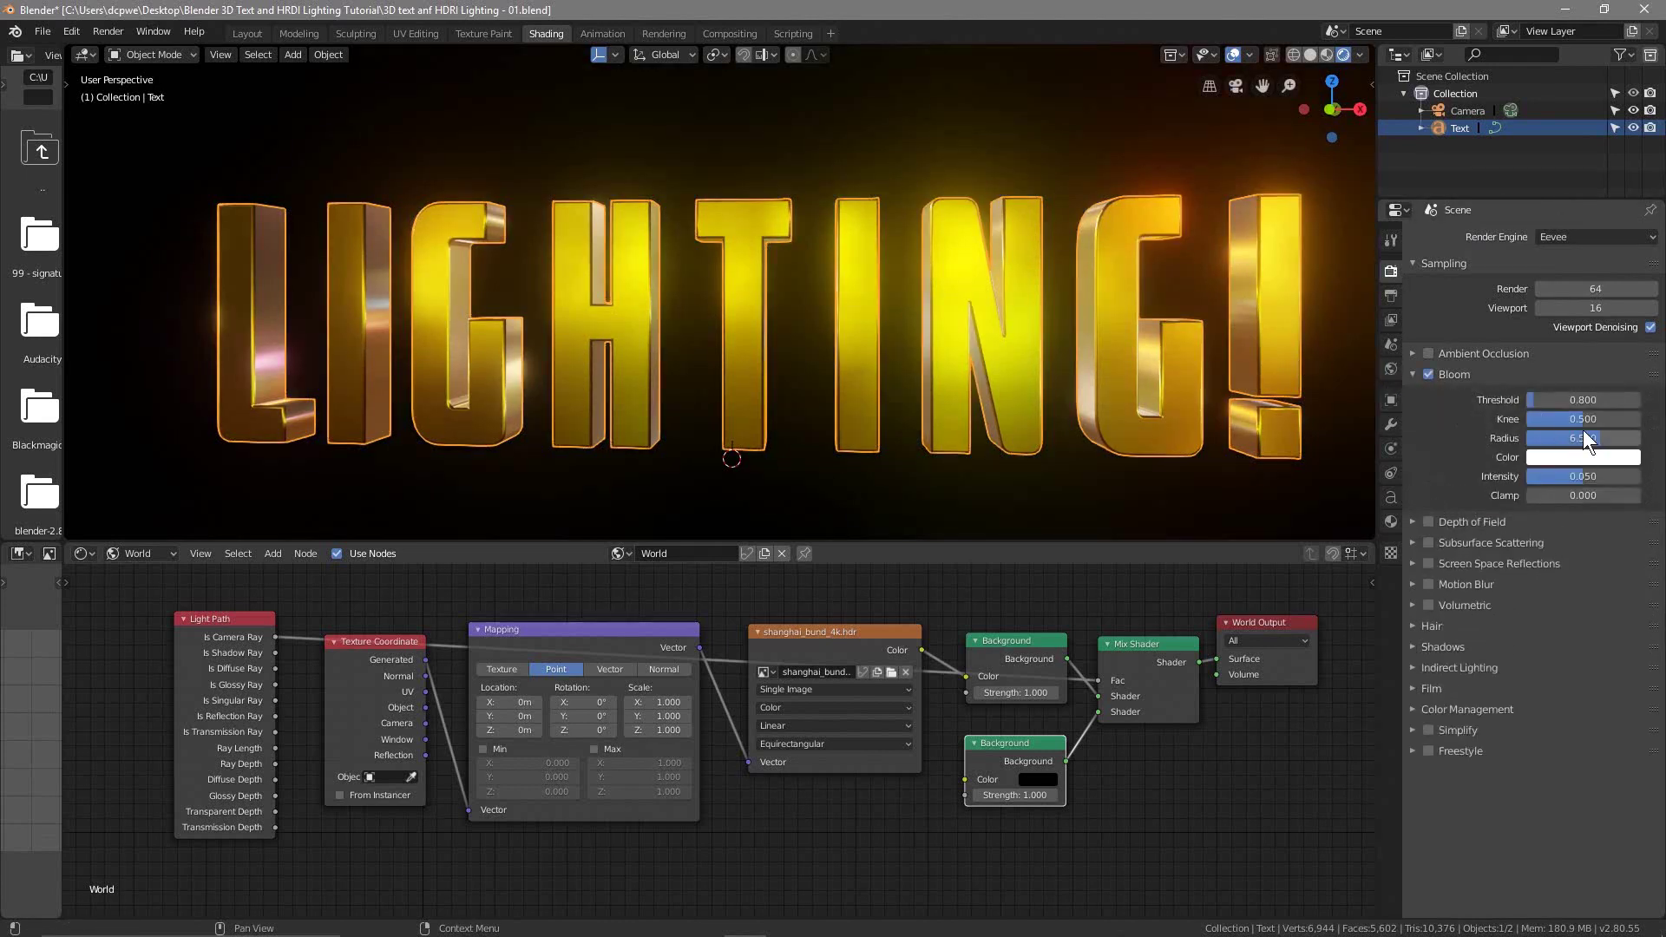
left_click_drag(1589, 434, 1541, 435)
middle_click_drag(1003, 401, 965, 397)
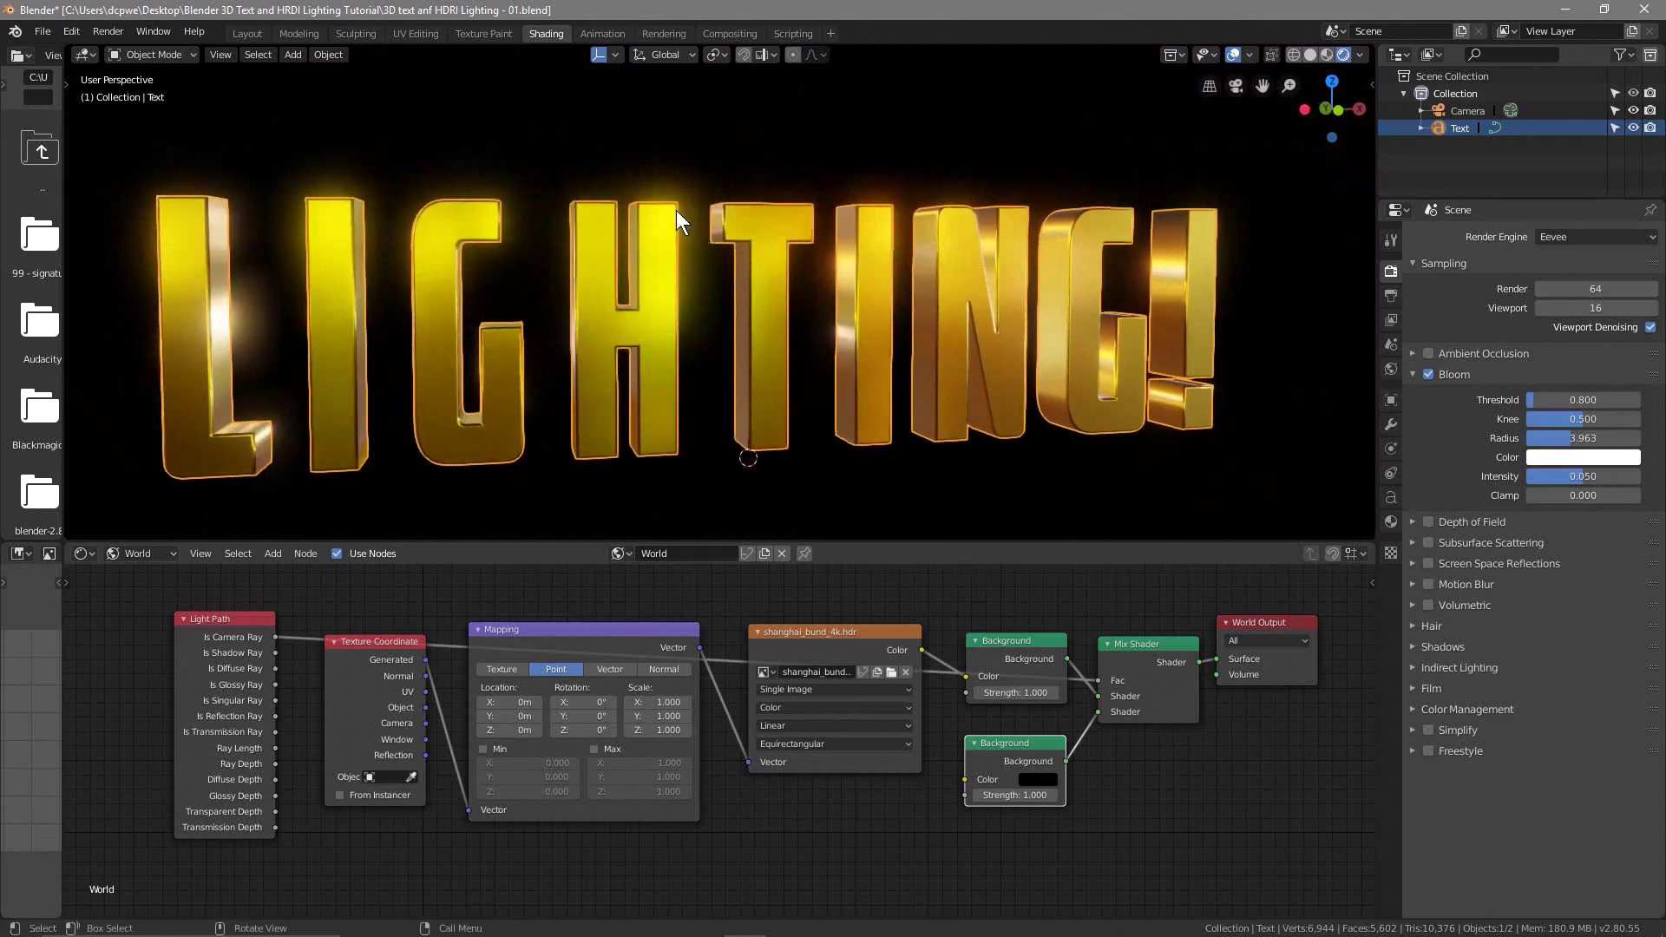
middle_click_drag(387, 372, 834, 405)
scroll(816, 303, "up", 2)
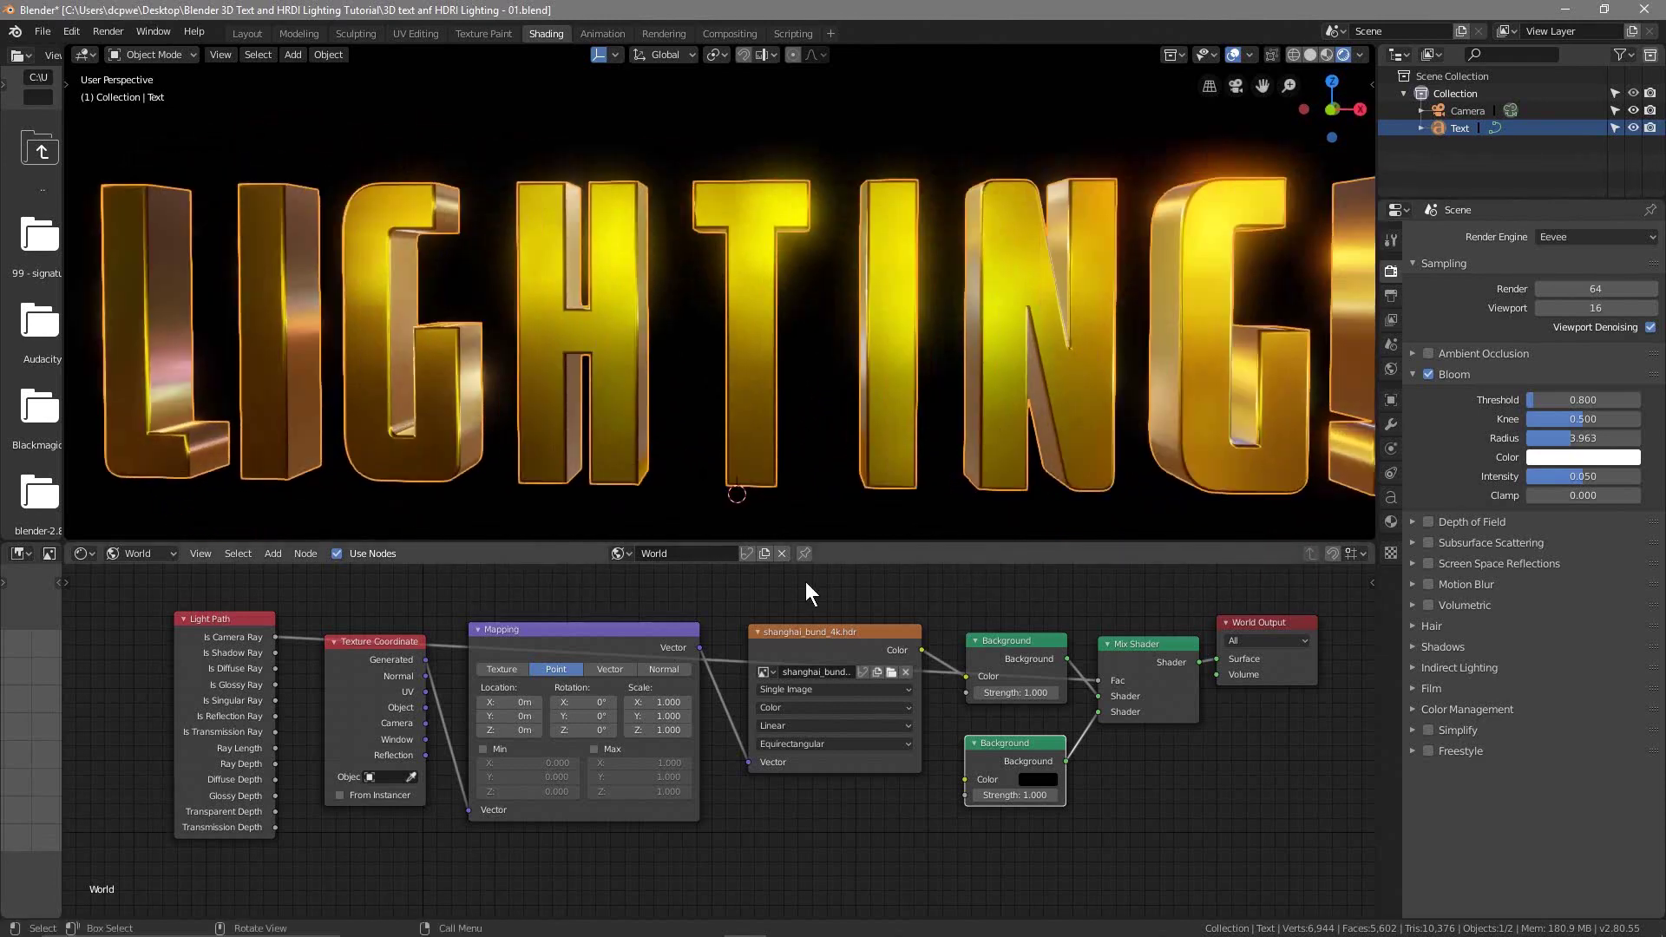
scroll(833, 466, "down", 1)
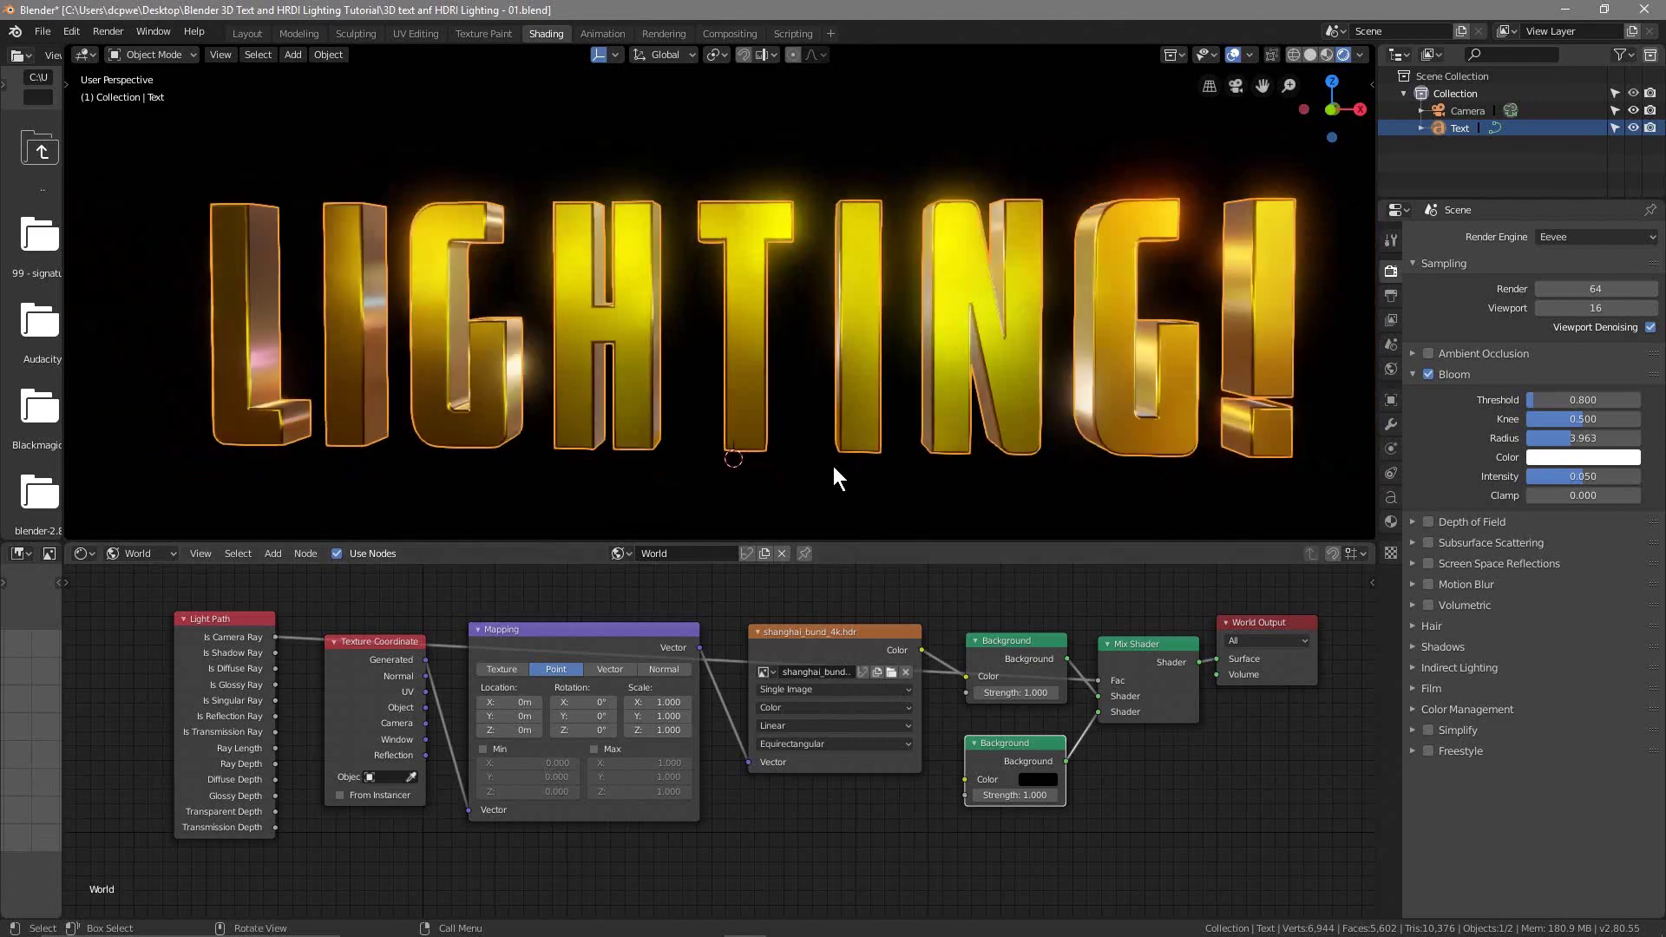
Step: Replace the environment texture's image with vintage_measuring_lab_4k.hdr and view its effect on the gold text
left_click(891, 673)
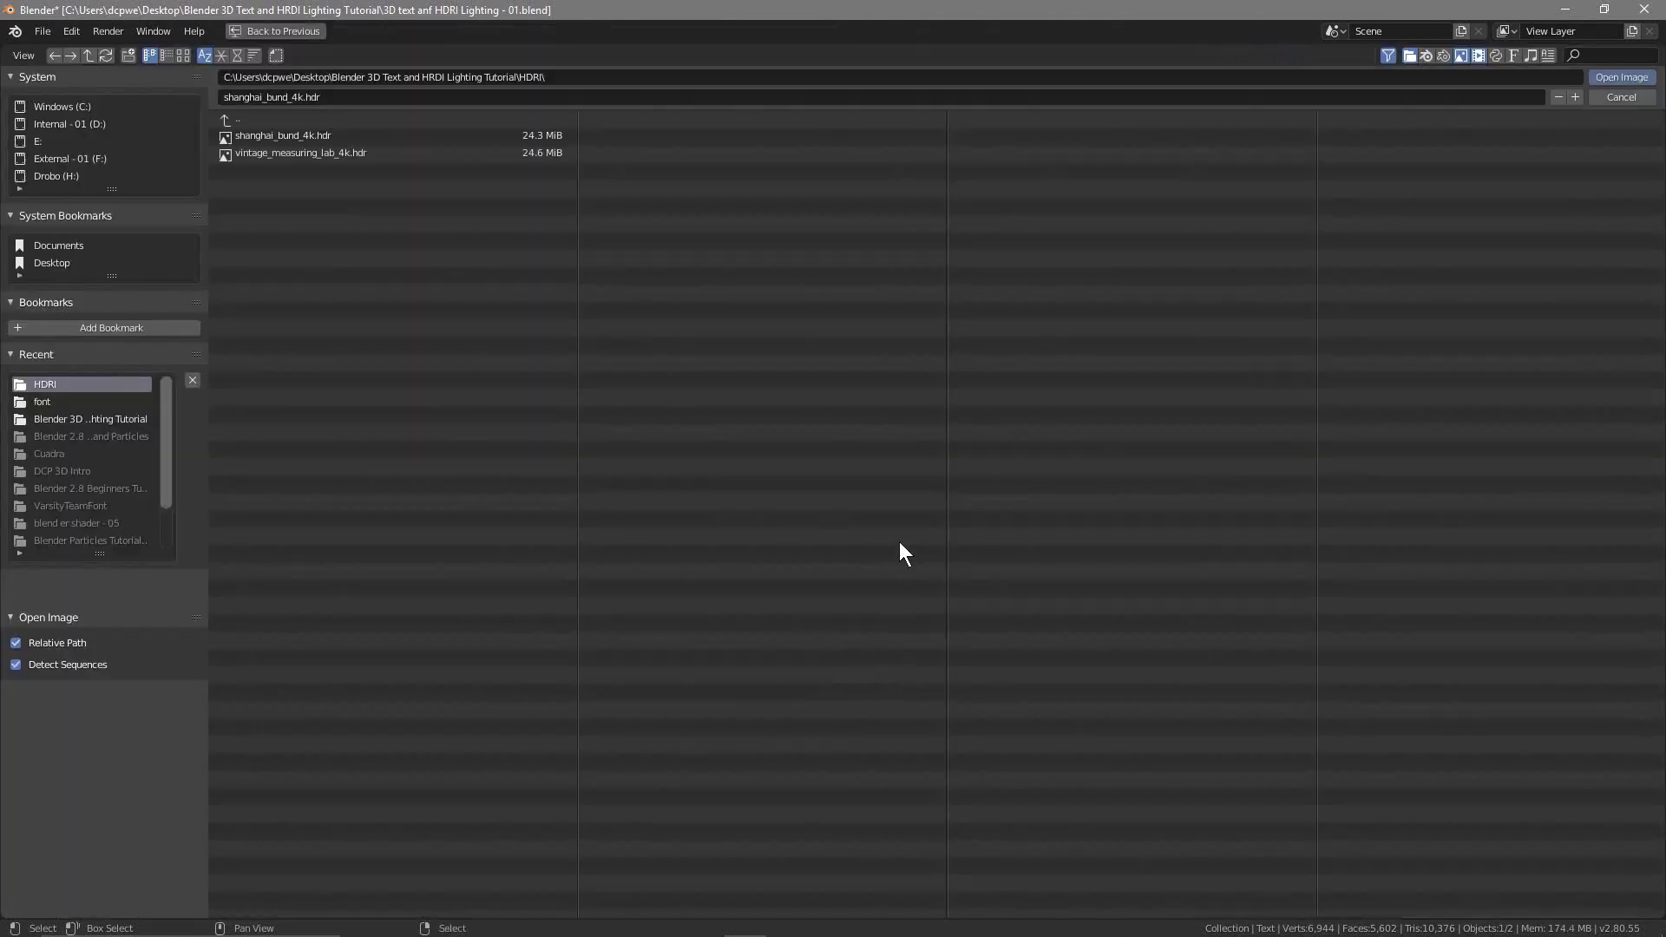
left_click(250, 152)
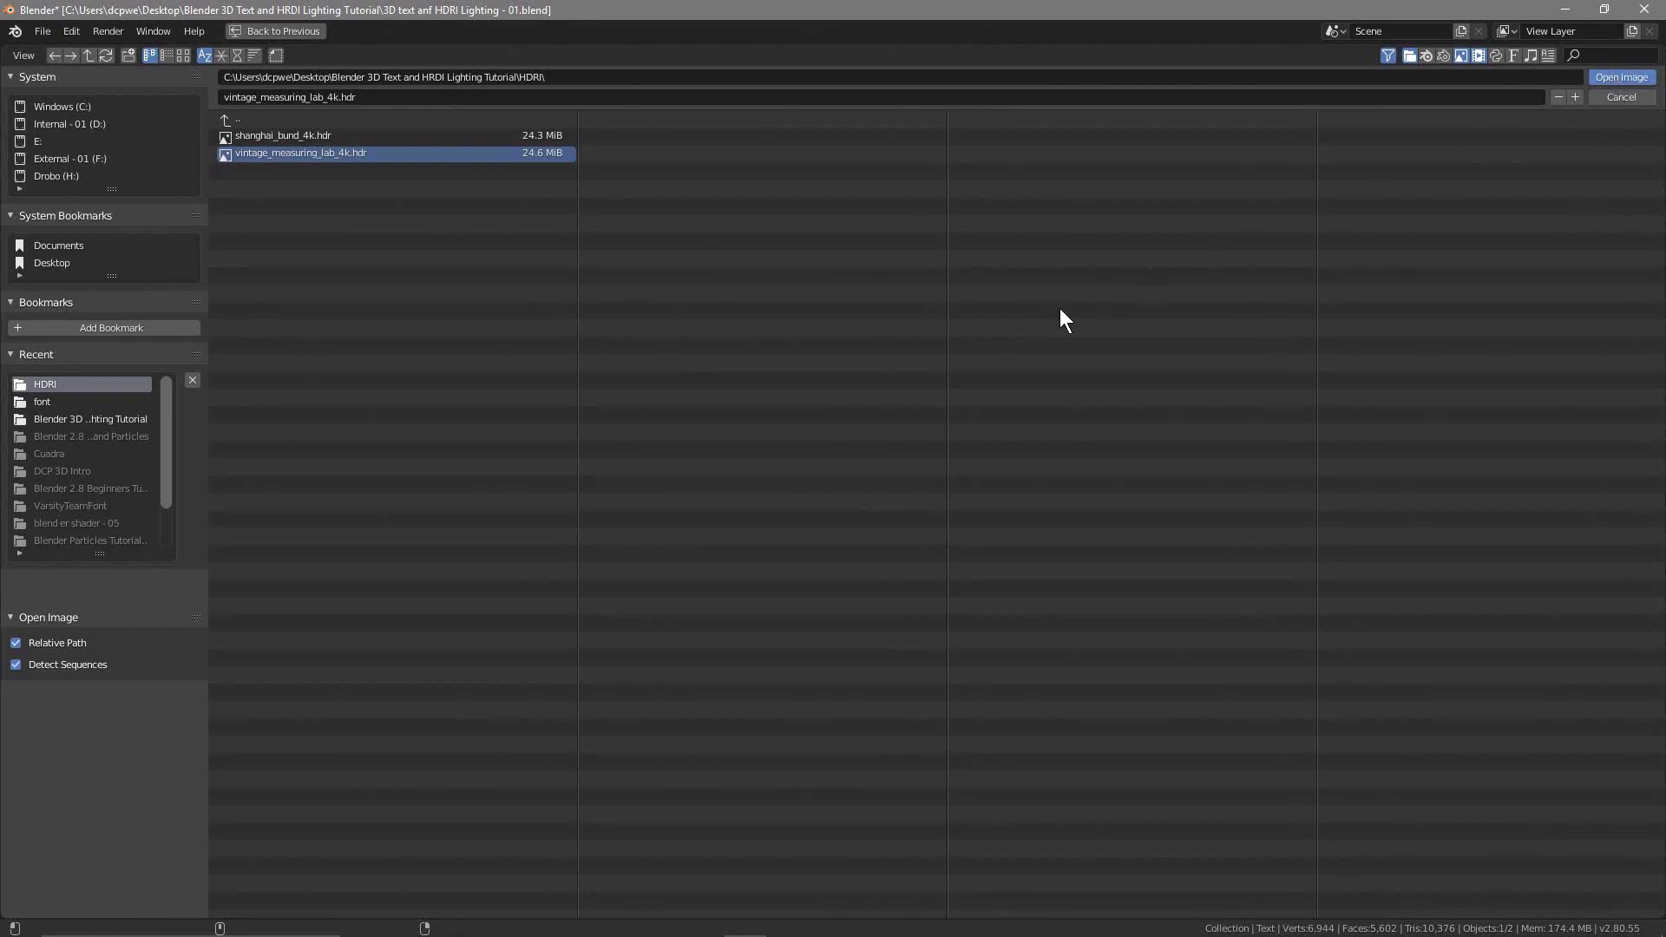
key("Return")
middle_click_drag(652, 362, 549, 284)
scroll(597, 392, "up", 2)
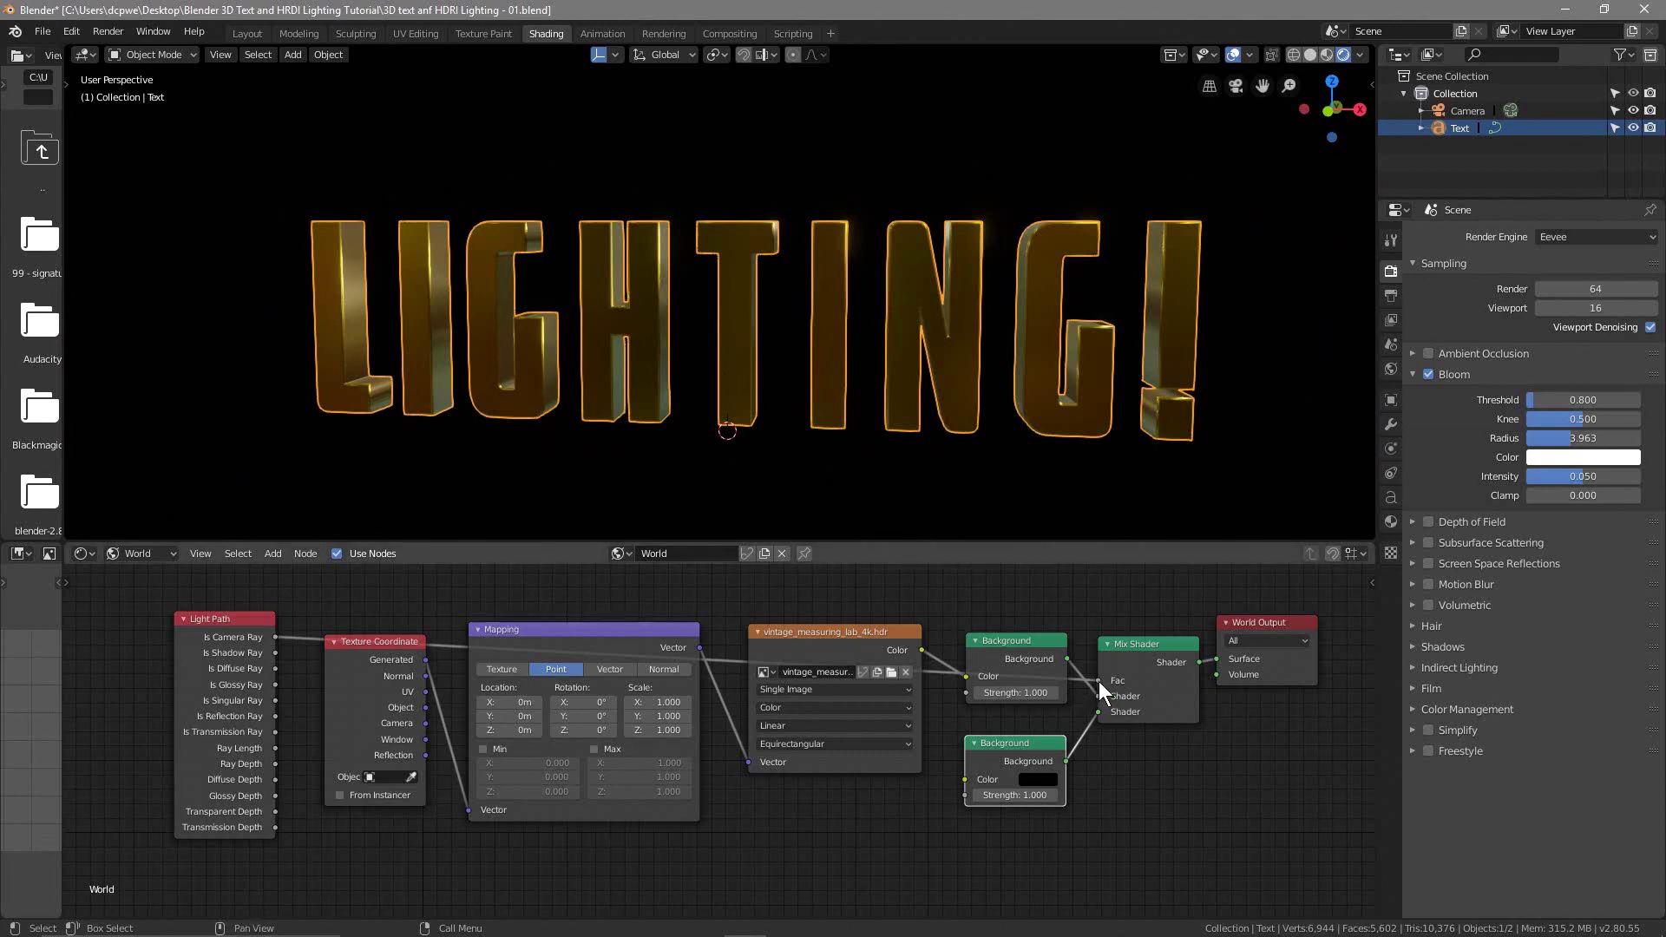
Step: Move the Light Path node slightly away from the other nodes and disconnect it from the Mix Shader's Fac input
left_click_drag(265, 644, 224, 651)
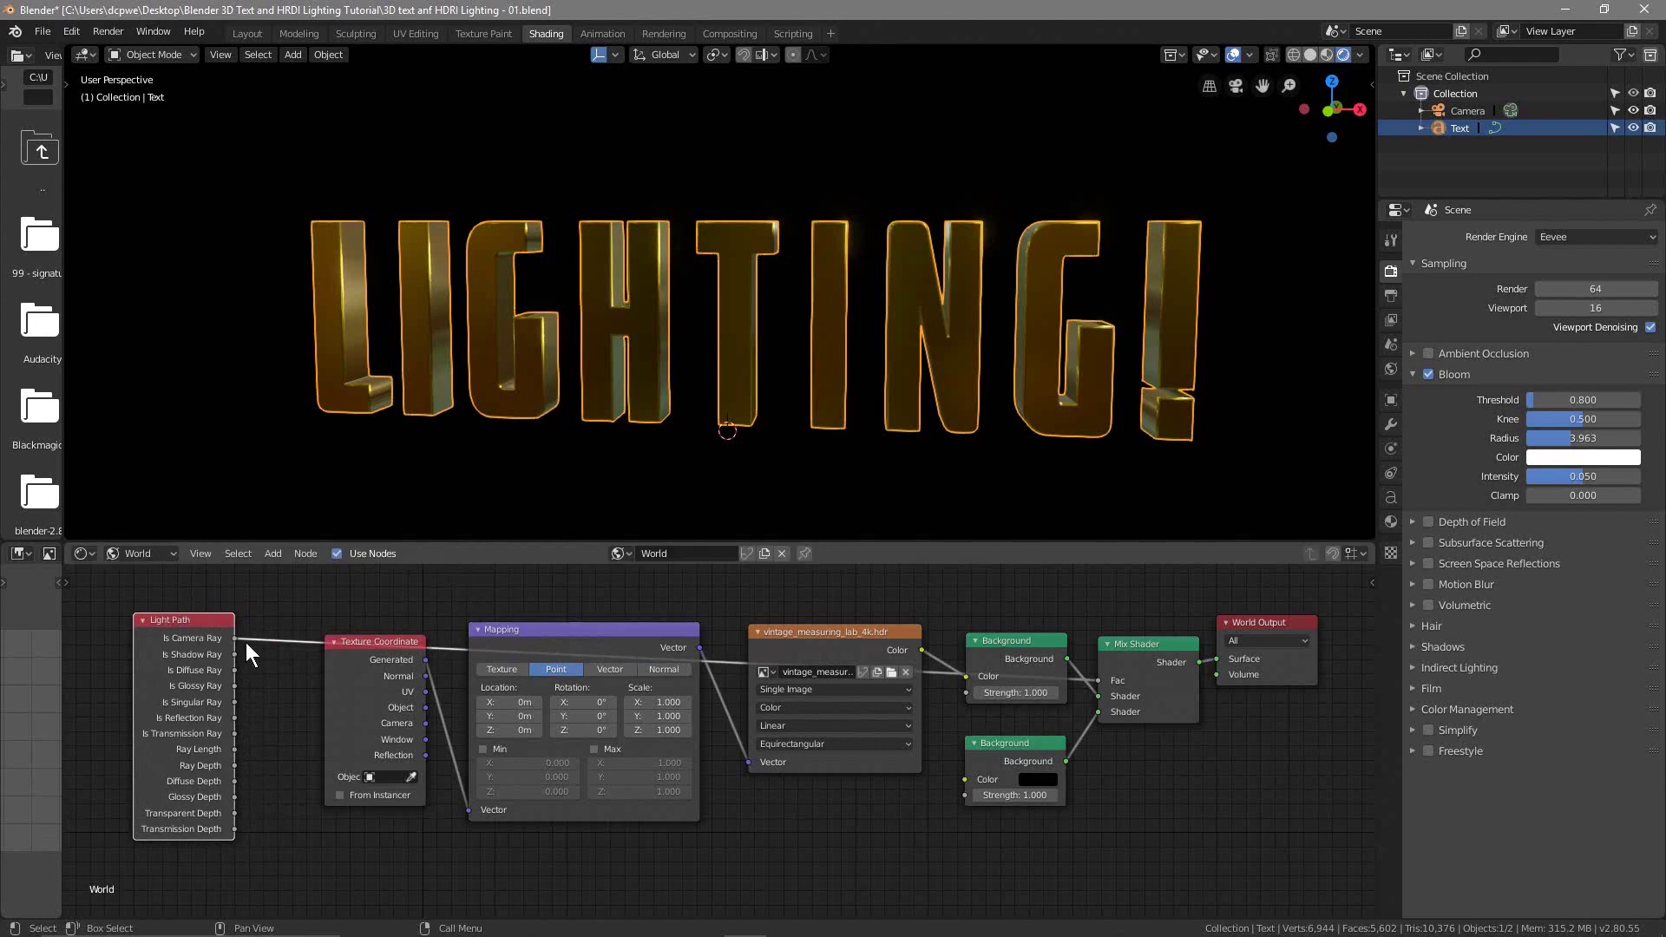
left_click_drag(1099, 684, 833, 807)
middle_click_drag(559, 403, 599, 417)
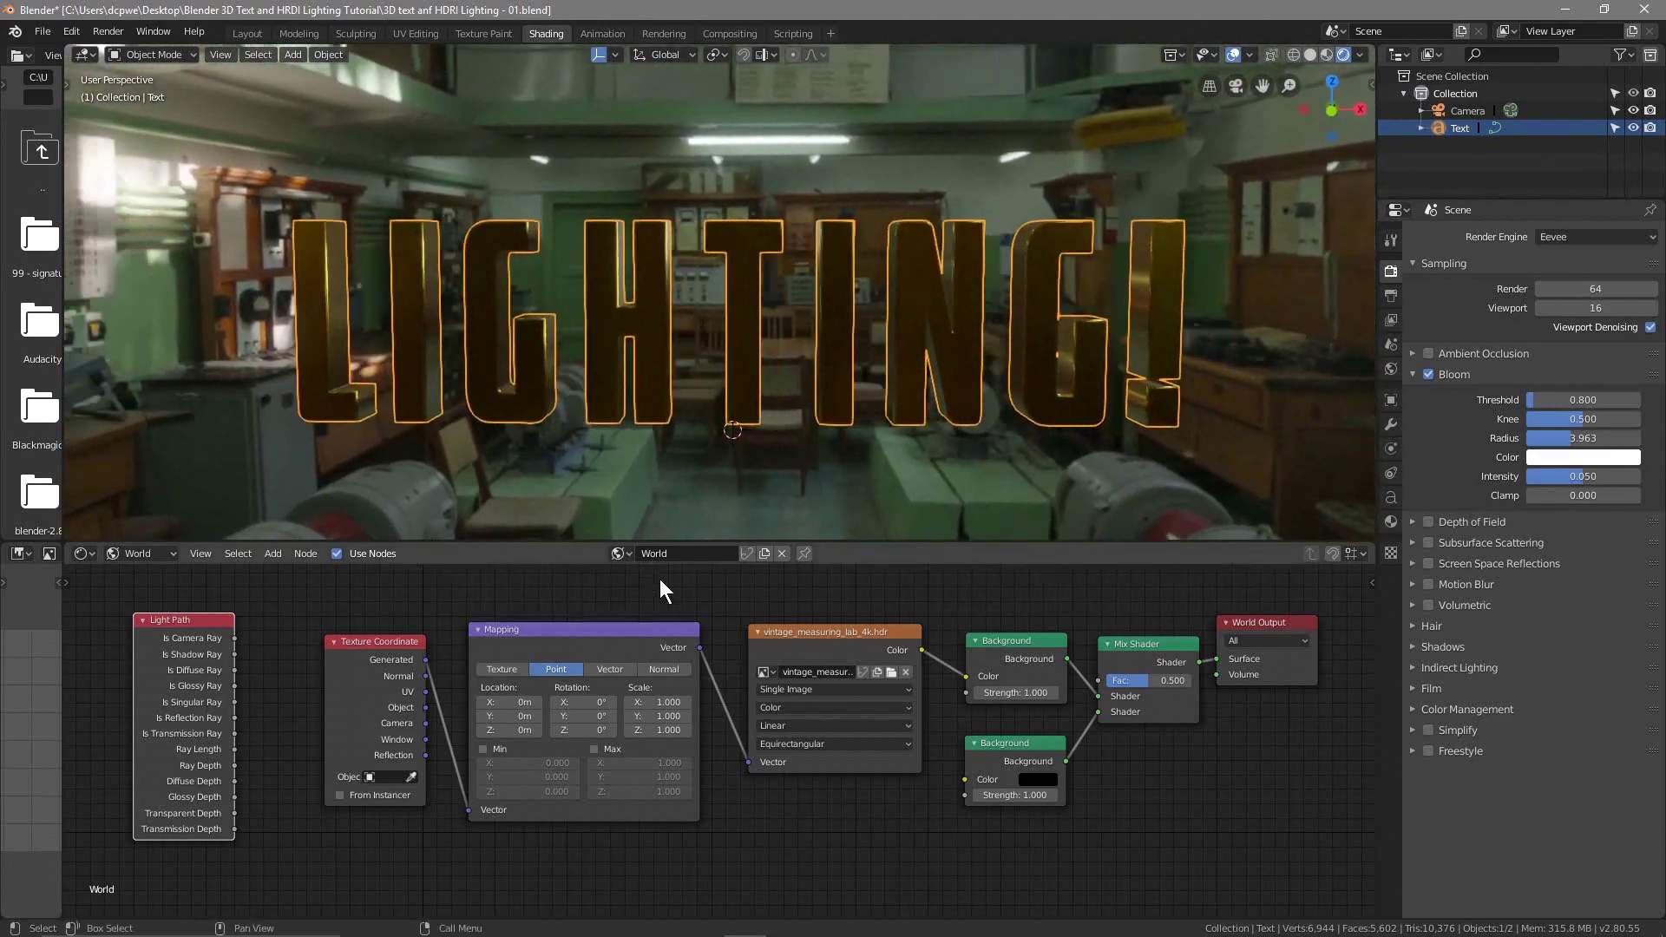
Step: Load shanghai_bund_4k.hdr back into the environment texture node and view it behind the text
left_click(892, 673)
left_click(265, 136)
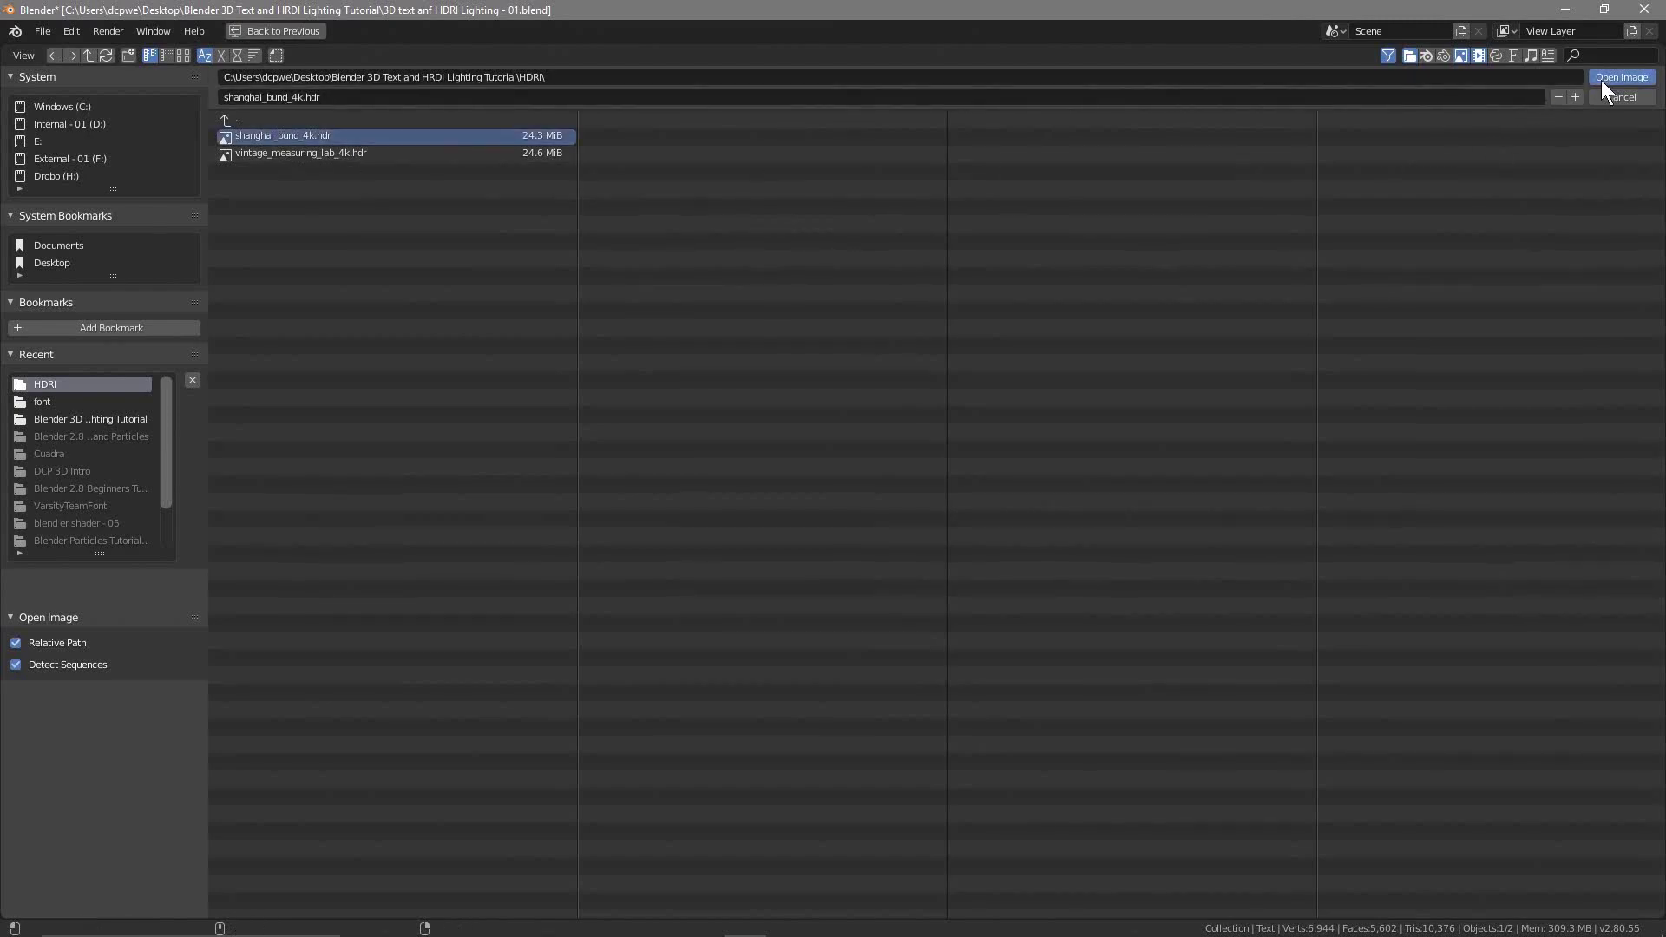
key("Return")
mouse_move(812, 378)
middle_mouse_down()
mouse_move(770, 384)
mouse_move(1199, 364)
mouse_move(663, 388)
mouse_move(739, 387)
mouse_move(694, 386)
mouse_move(613, 320)
mouse_move(597, 387)
mouse_move(644, 391)
mouse_move(596, 378)
mouse_move(607, 451)
middle_mouse_up()
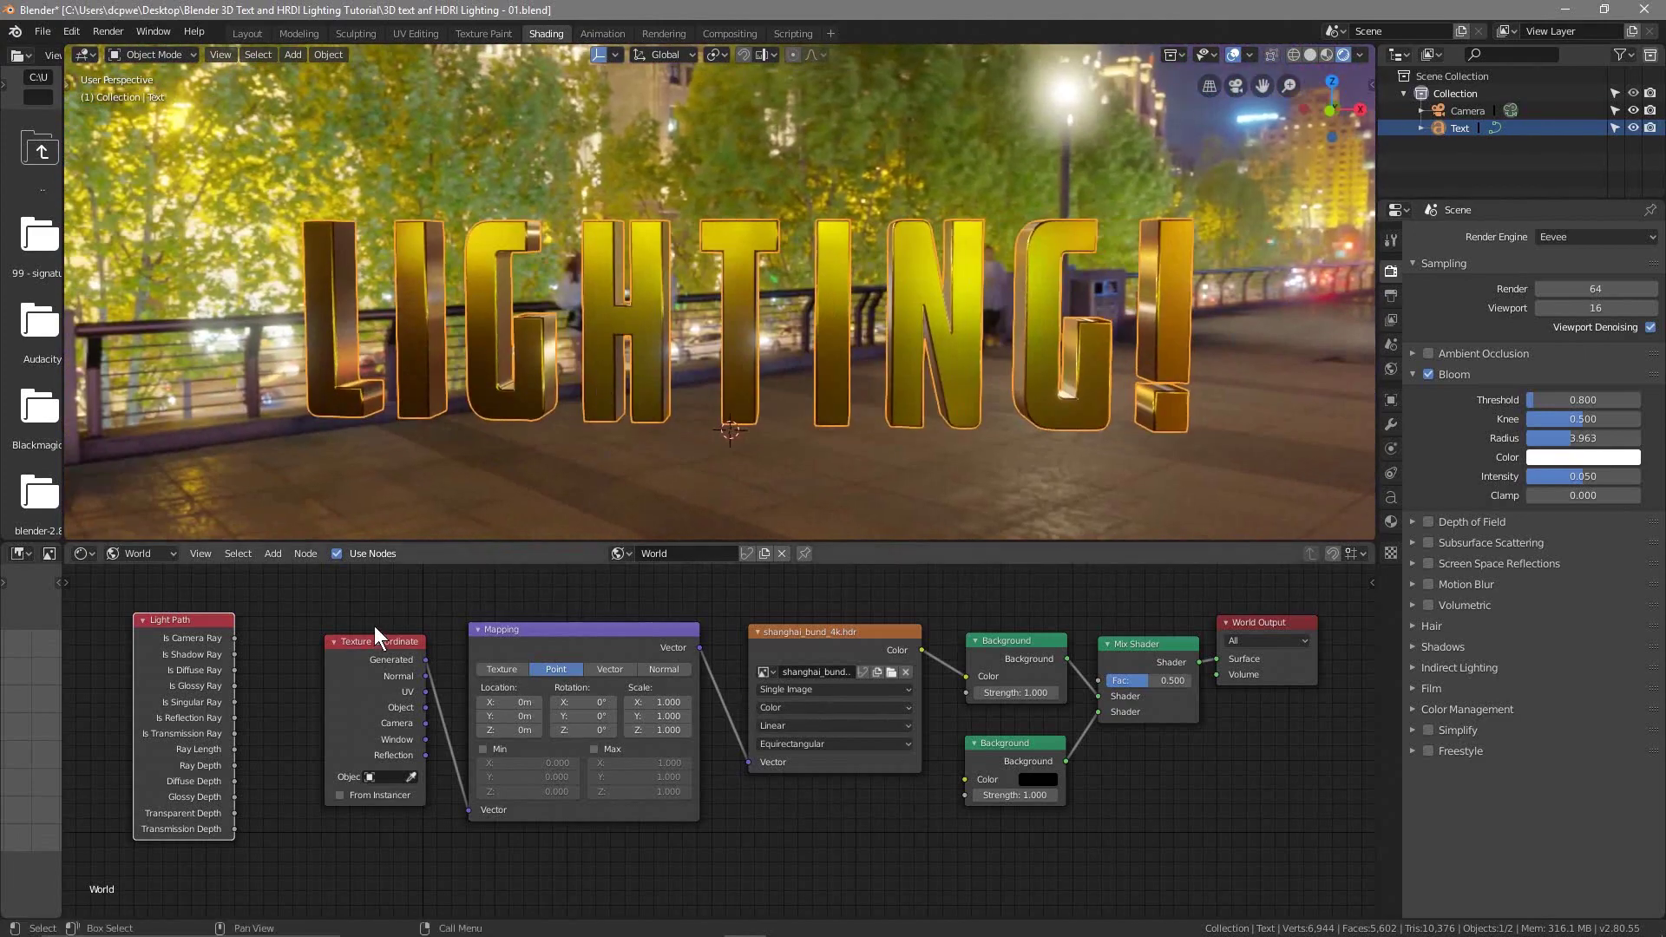
Step: Reconnect the Light Path's Is Camera Ray output to the Mix Shader's Fac input
left_click_drag(774, 694, 1098, 681)
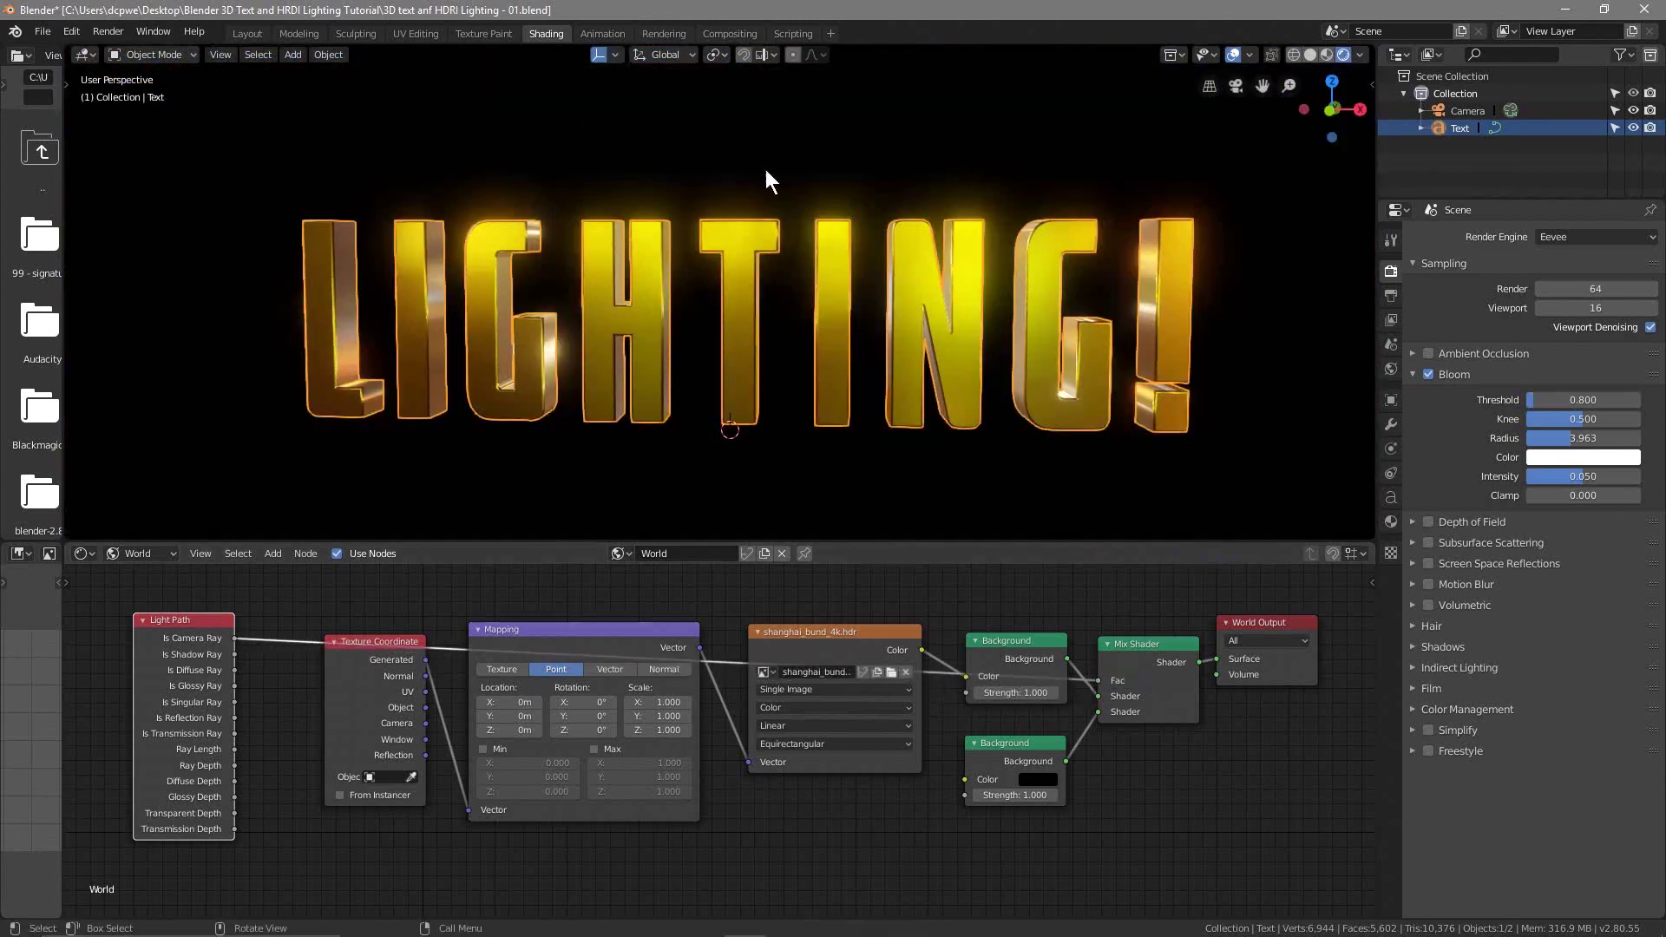
middle_click_drag(747, 414, 596, 470)
middle_click_drag(569, 319, 644, 385)
Step: Switch to the Layout workspace and display the viewport in rendered shading
left_click(235, 33)
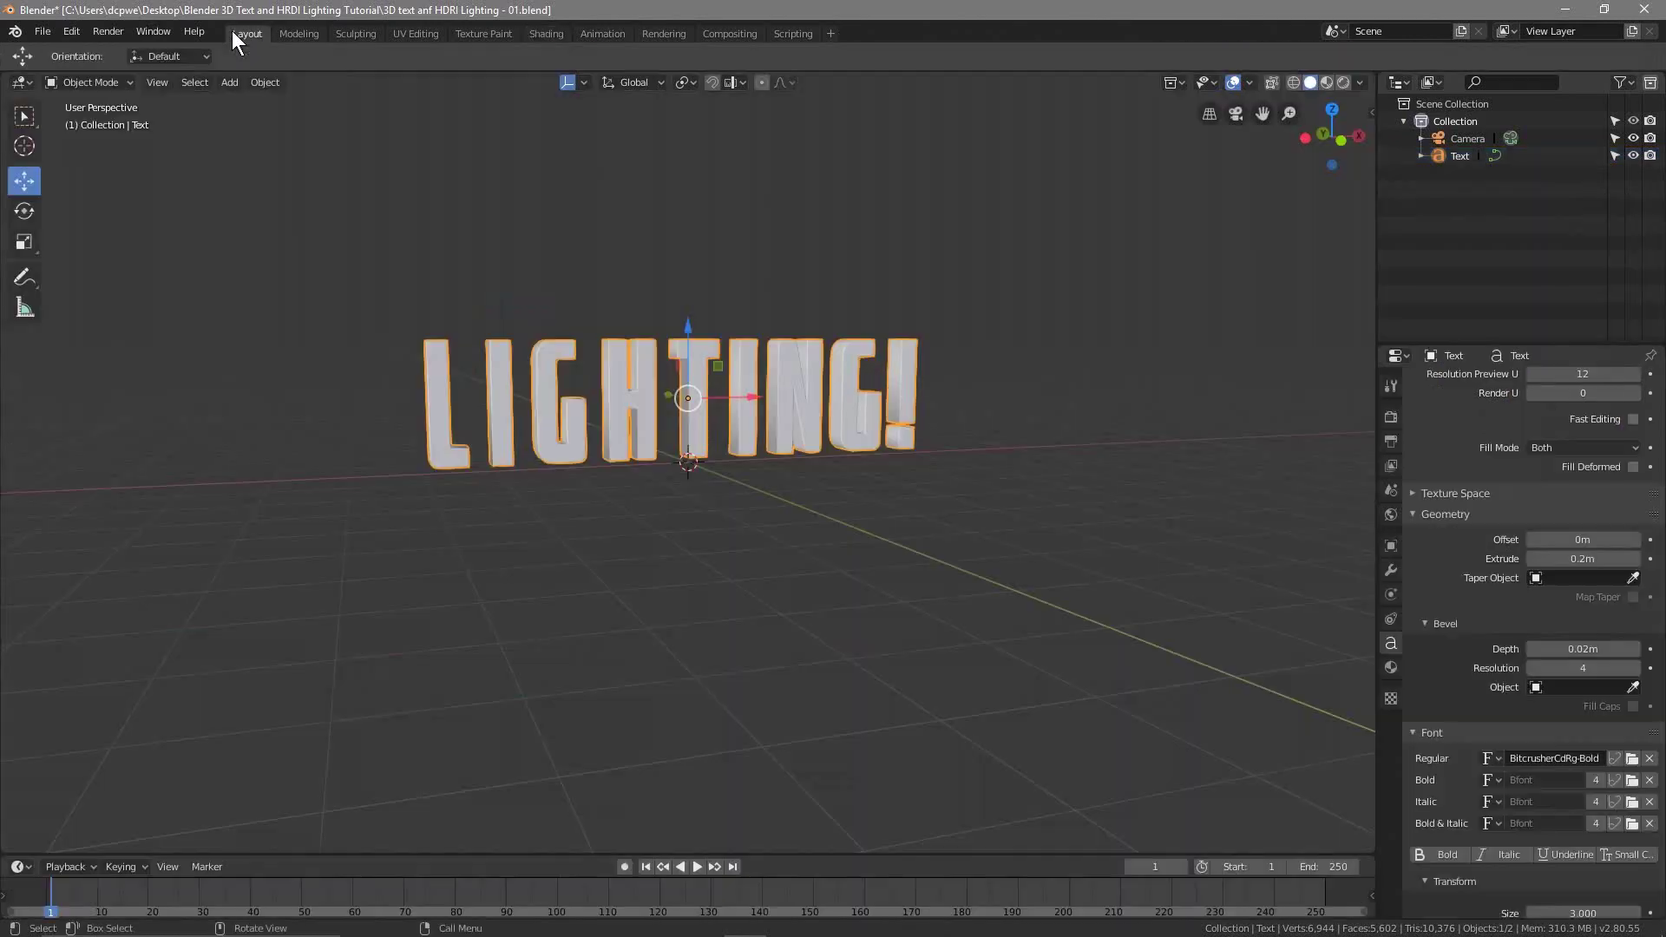
middle_click_drag(950, 527, 948, 550)
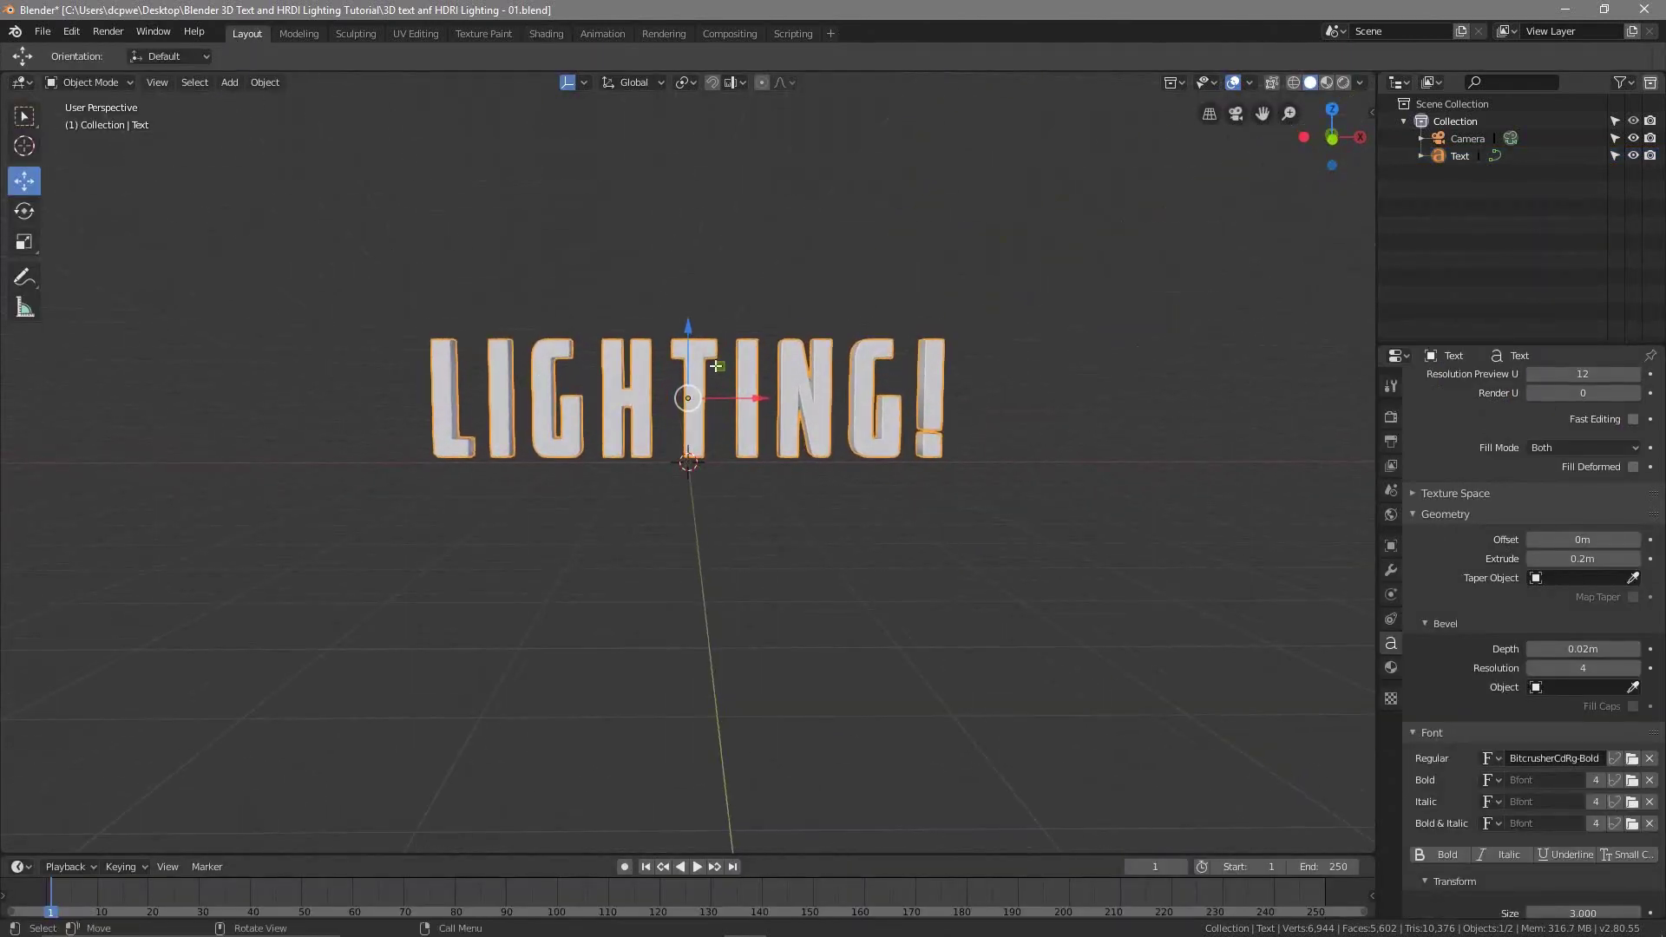
left_click(1343, 82)
scroll(829, 510, "up", 3)
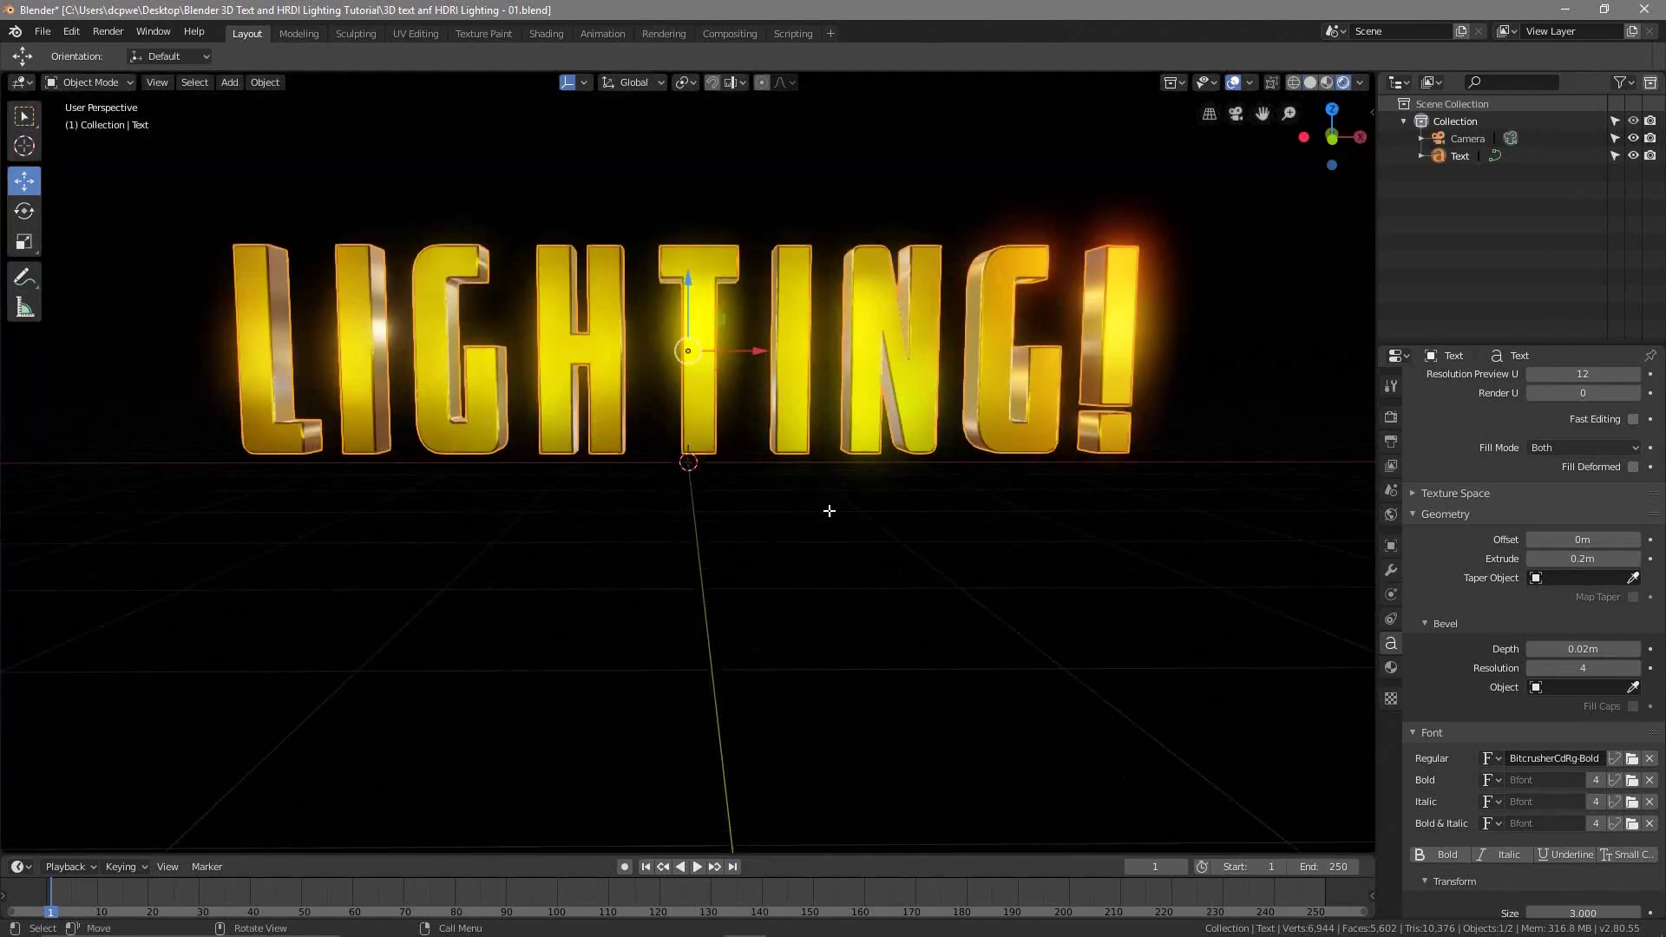
mouse_move(644, 547)
middle_mouse_down()
mouse_move(659, 595)
mouse_move(639, 509)
mouse_move(628, 570)
mouse_move(628, 550)
mouse_move(646, 552)
middle_mouse_up()
scroll(645, 552, "down", 3)
middle_click_drag(720, 610, 720, 631)
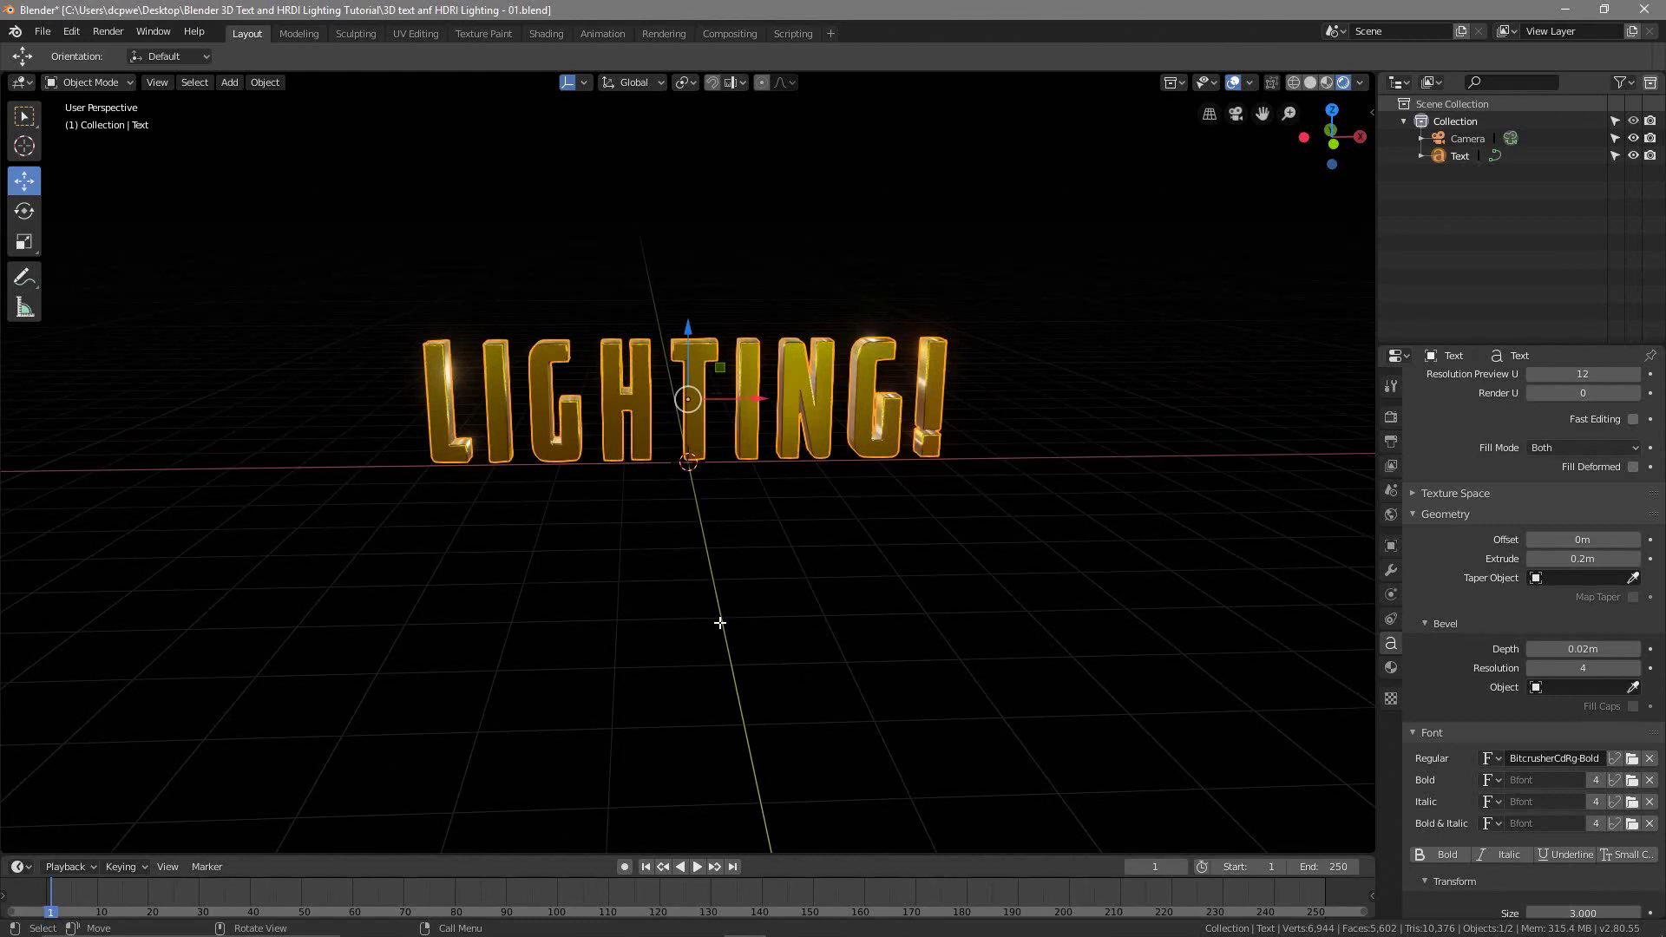
Step: Look through the camera and set its location to Y -24.439 m, Z 4.75 m and its X rotation to 80.9°
key("KP_1")
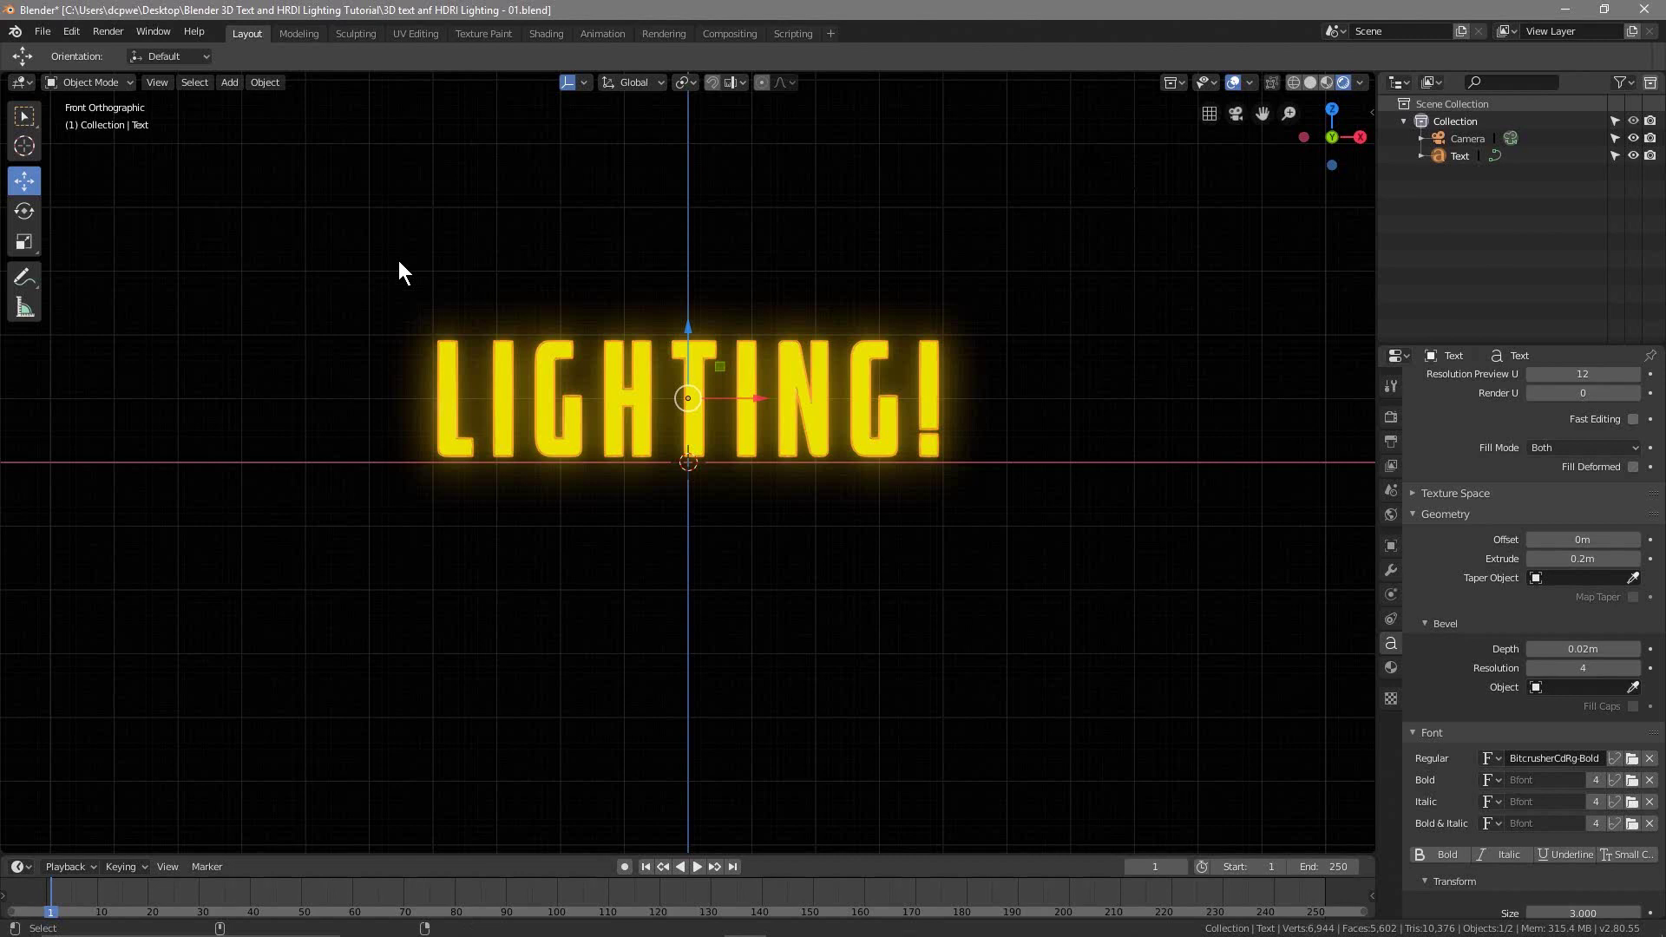
key("KP_0")
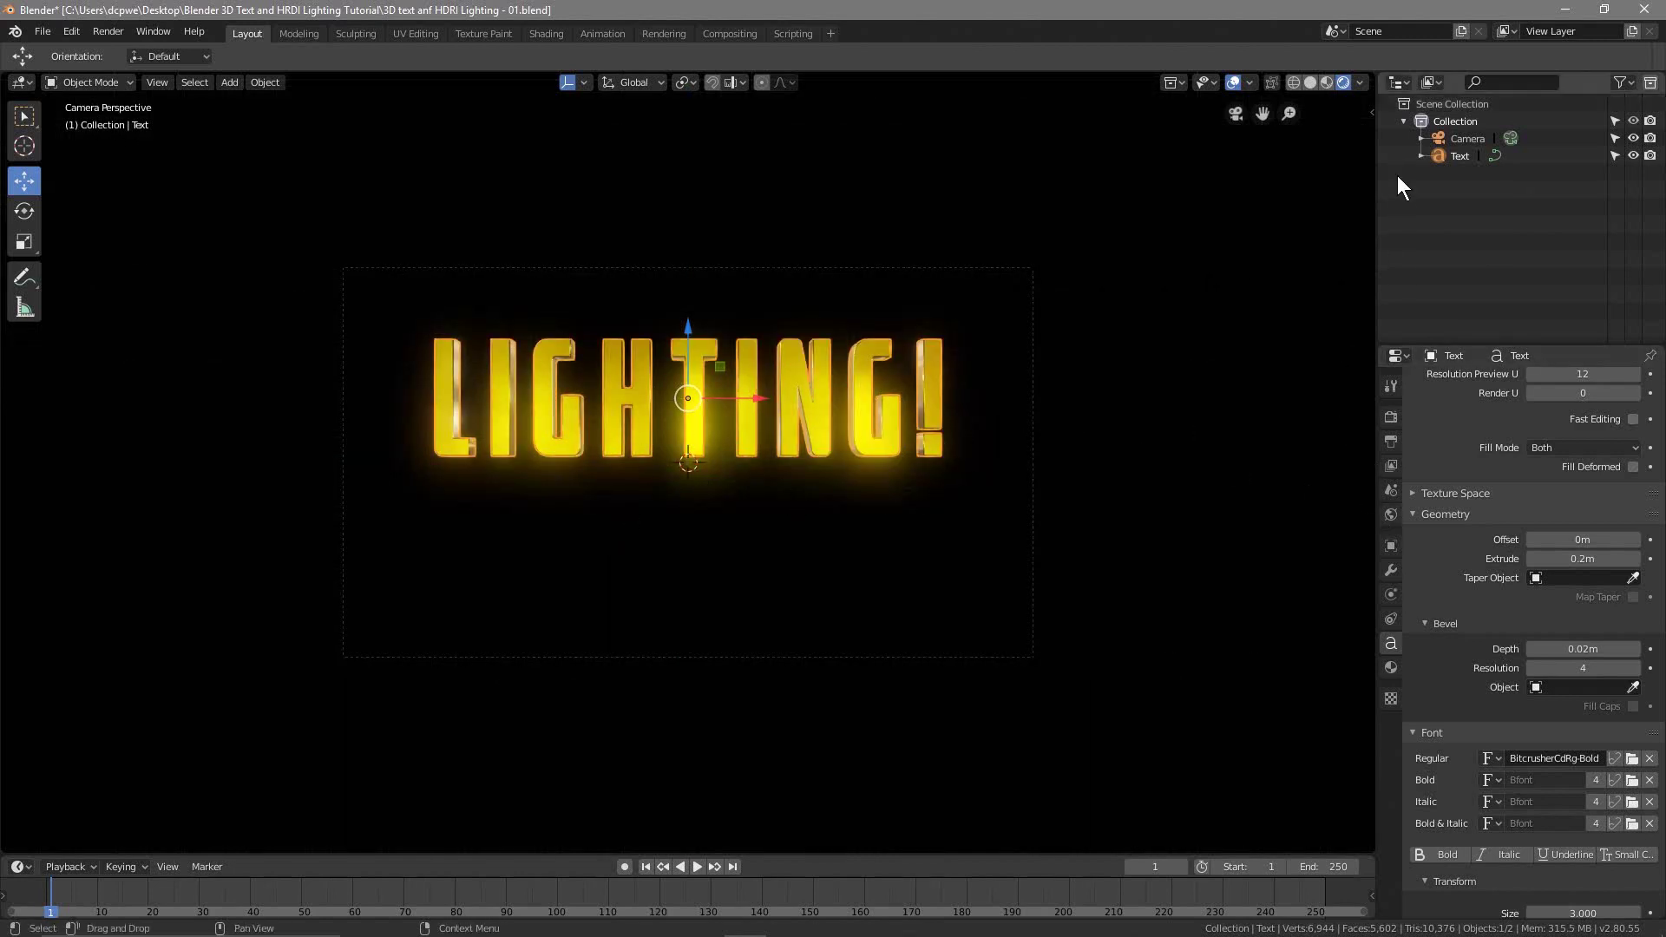
left_click(1466, 139)
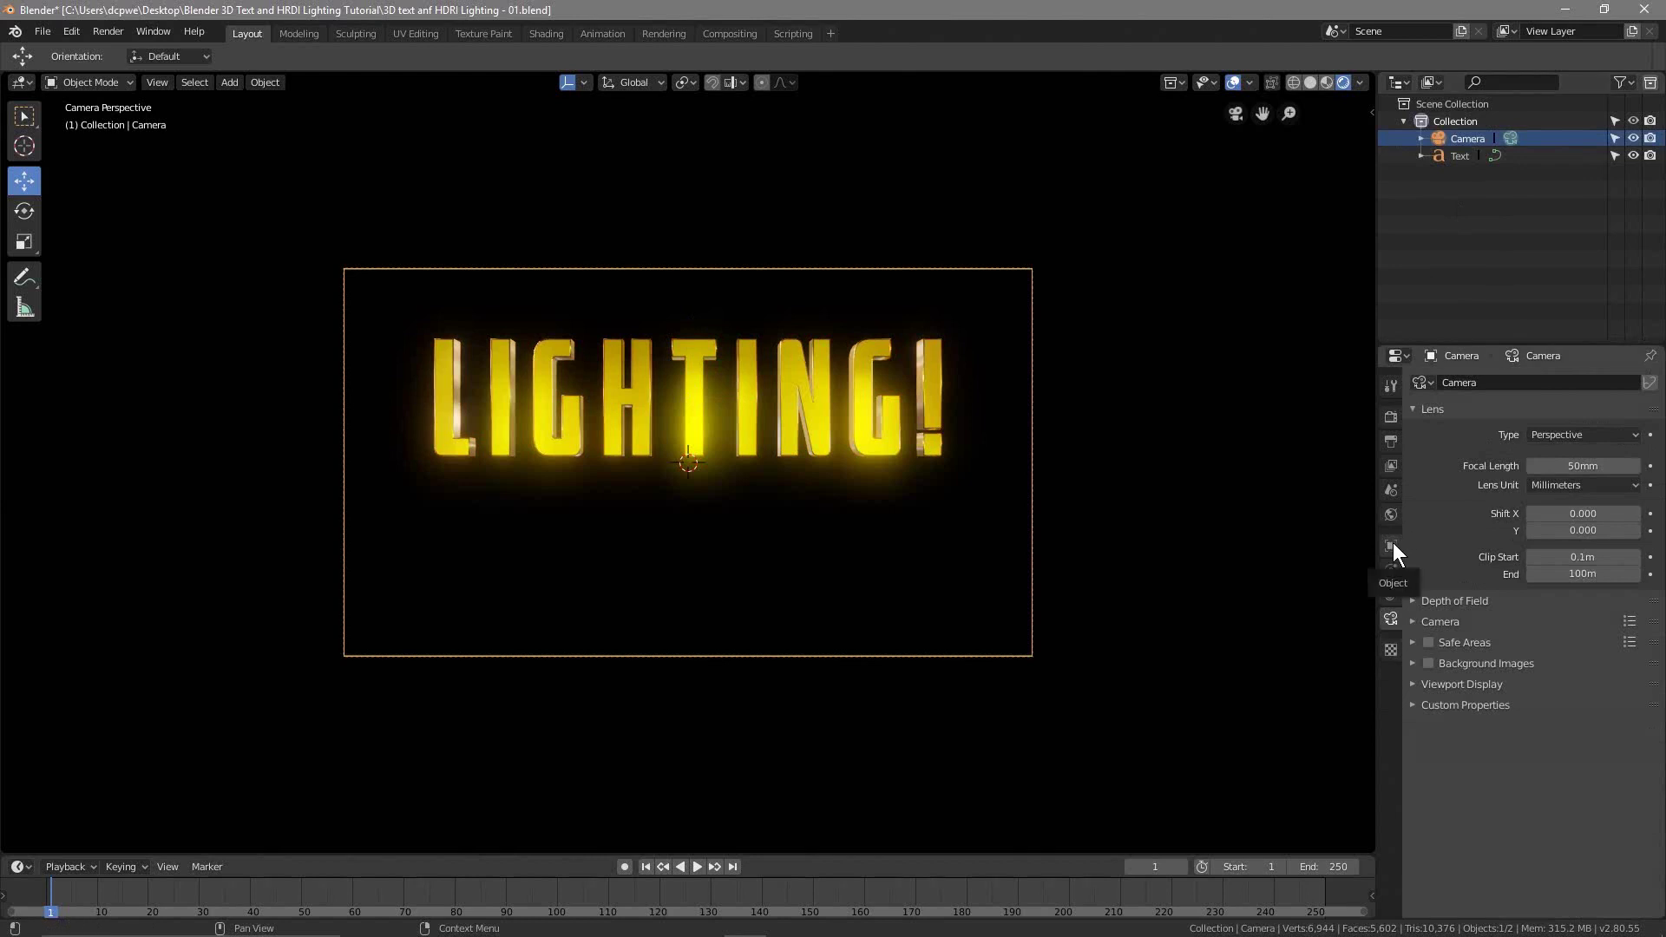
left_click(1392, 545)
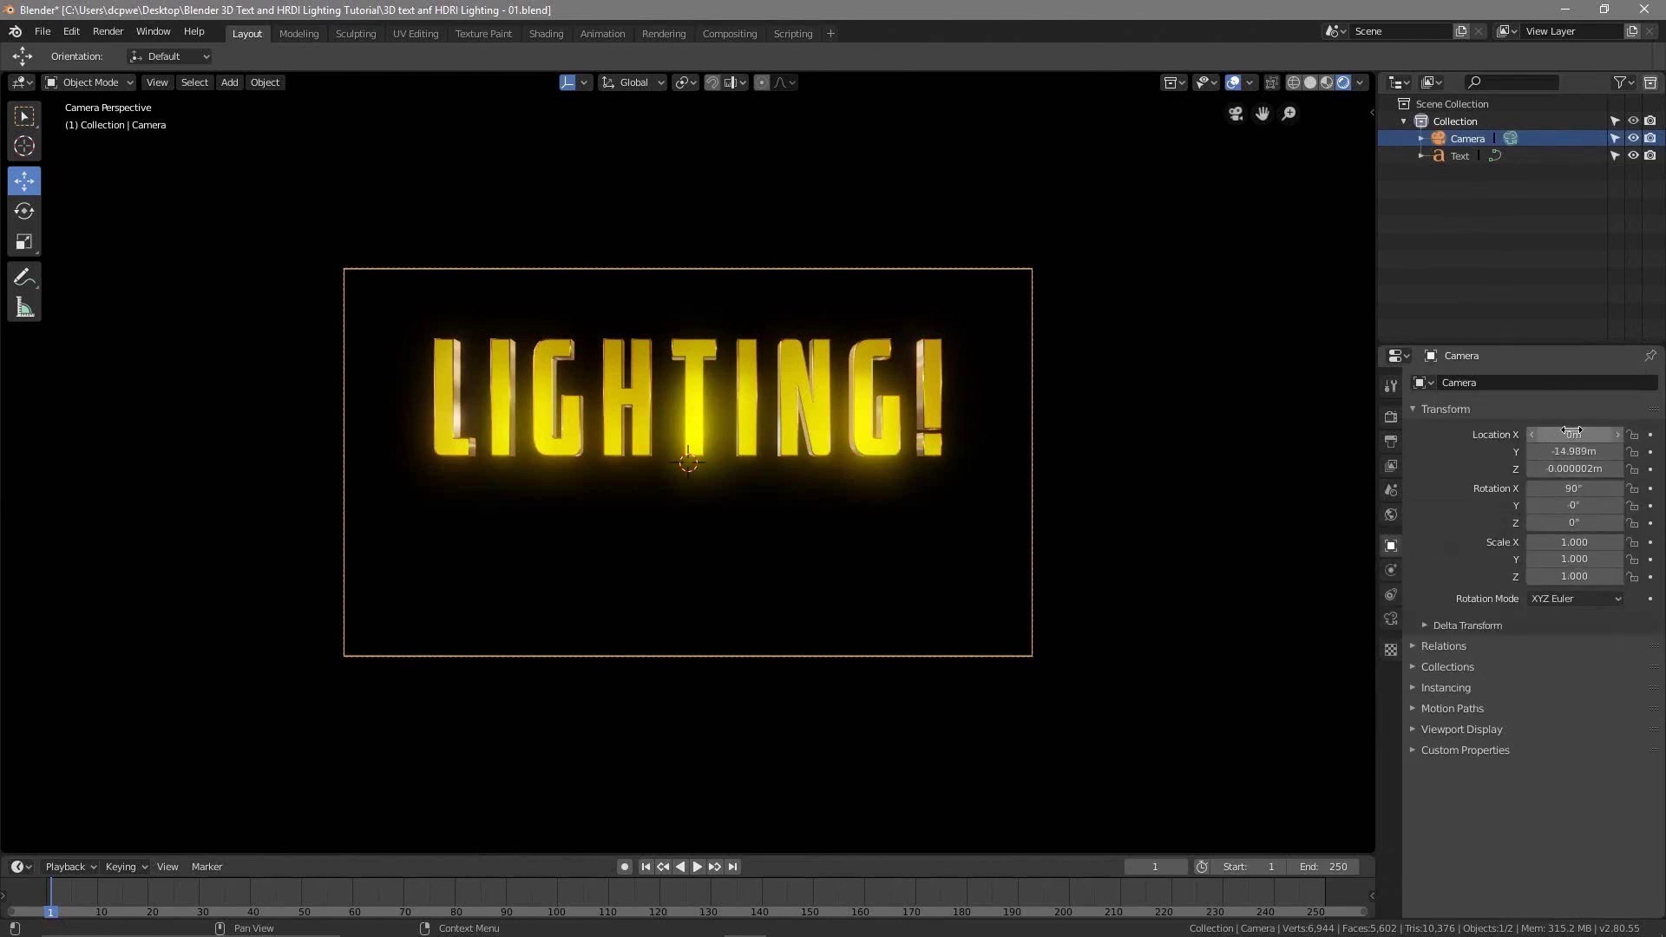
left_click(1617, 469)
left_click_drag(1575, 469, 1636, 473)
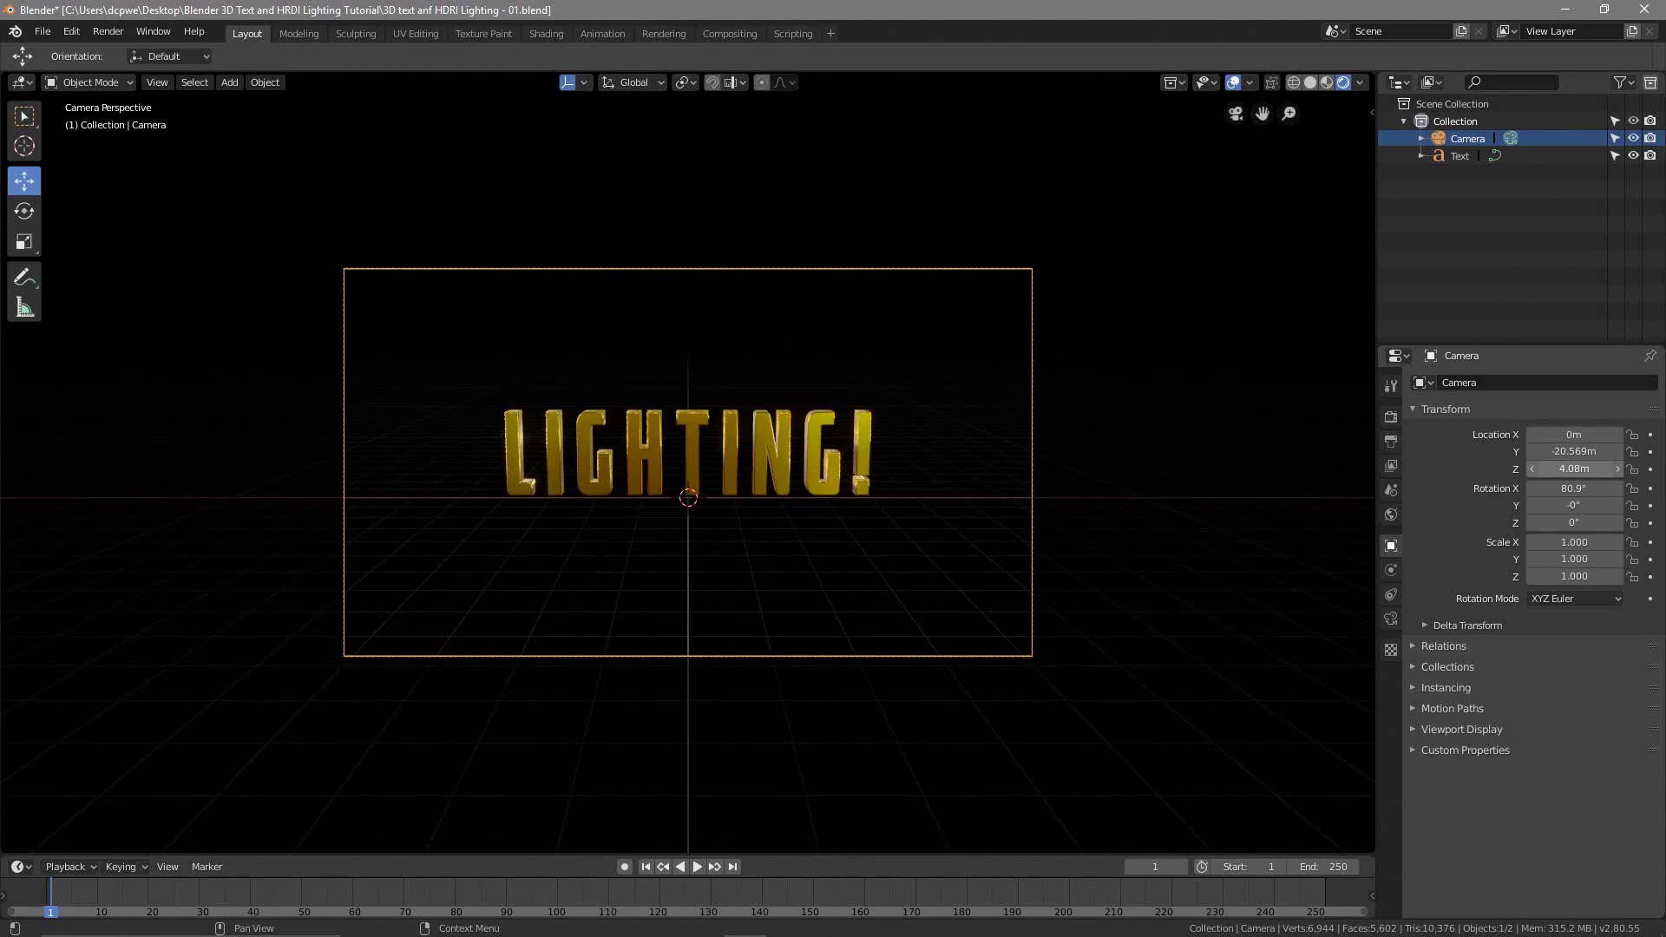
mouse_move(1581, 469)
left_mouse_down()
mouse_move(1562, 469)
mouse_move(1585, 468)
left_mouse_up()
Step: Turn on automatic keyframing and insert a location and rotation keyframe for the camera at frame 1
left_click(624, 866)
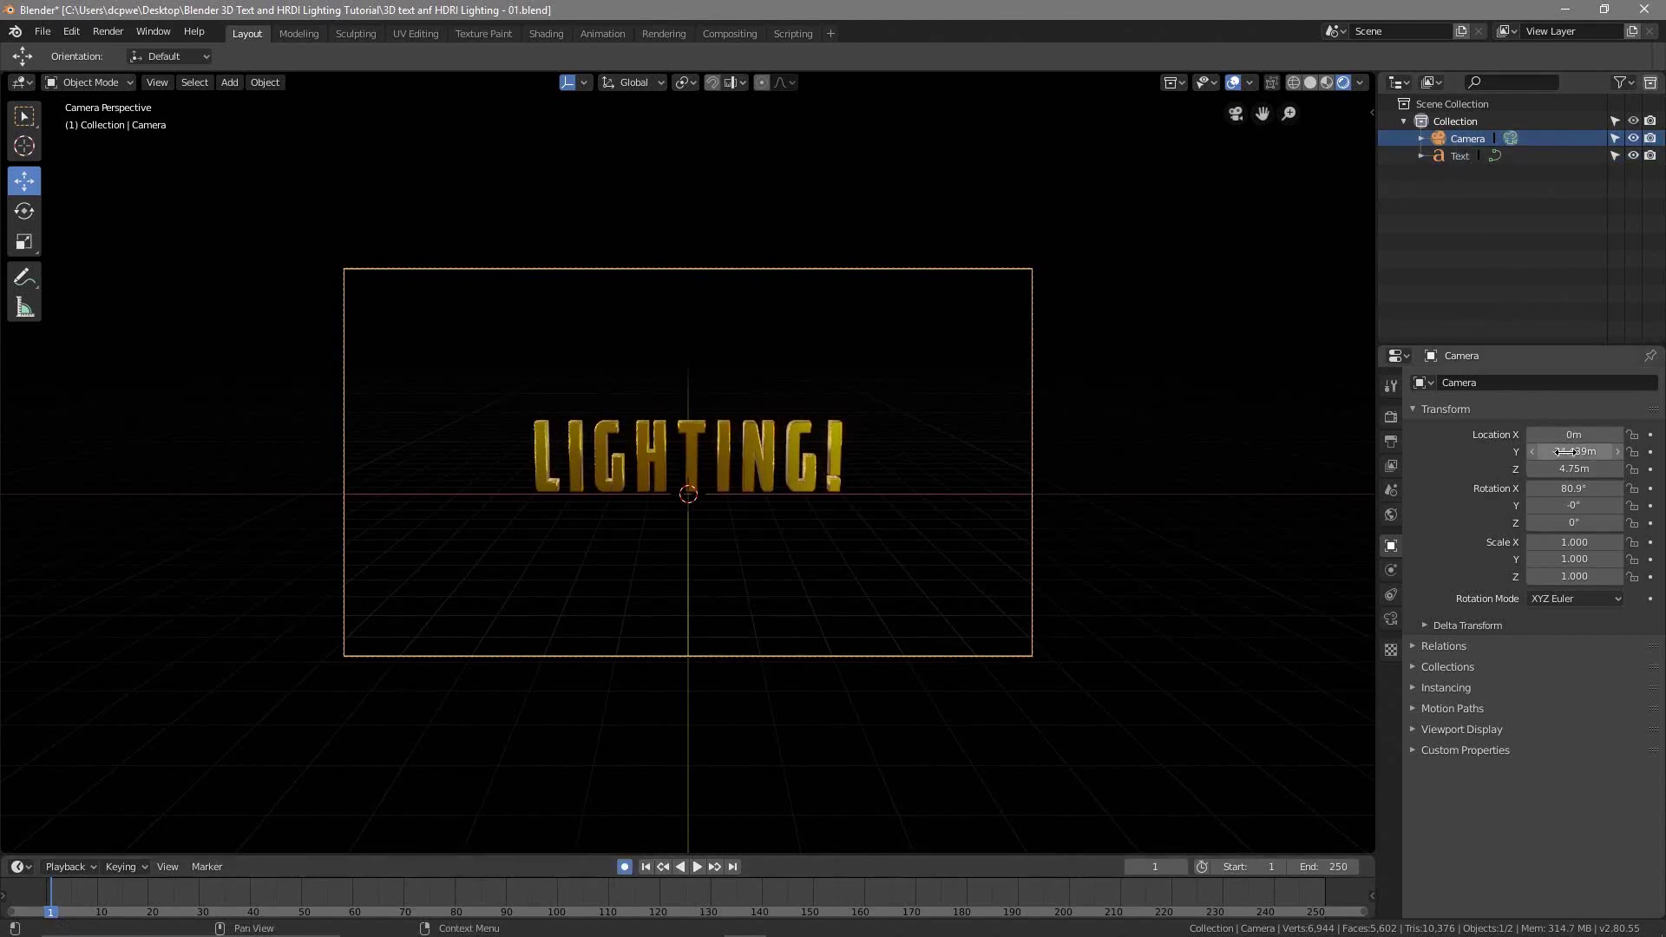
key("i")
key("i")
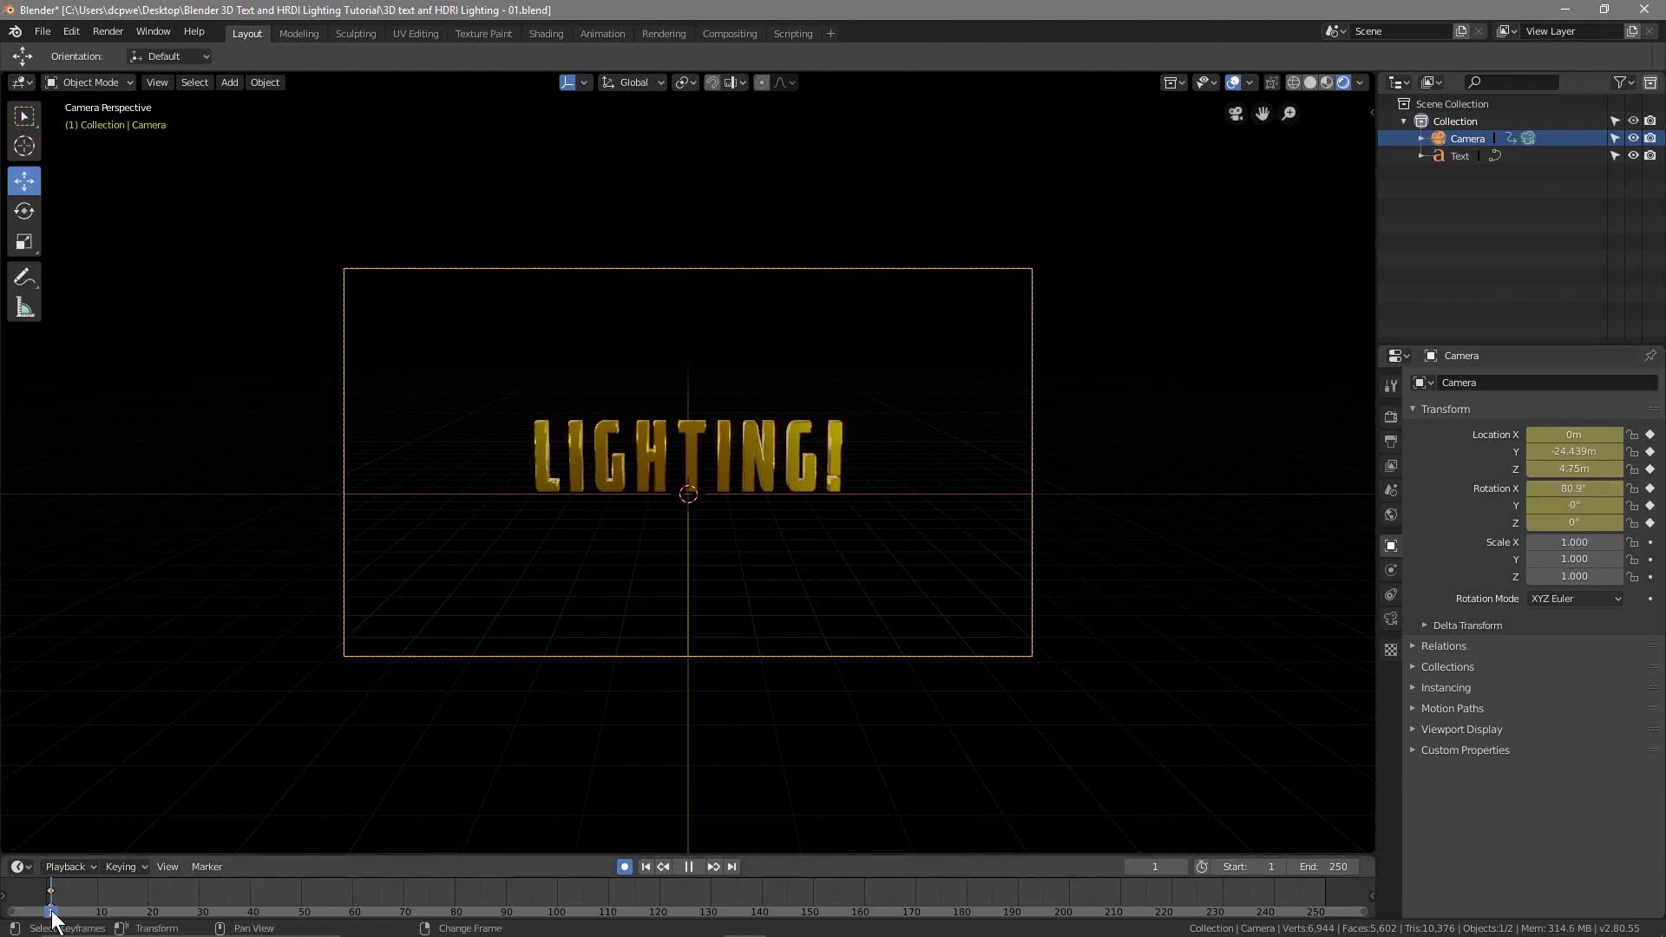
Step: Go to frame 90 in the timeline and set the output frame rate to 30 fps
left_click_drag(52, 913, 272, 893)
left_click_drag(503, 889, 512, 894)
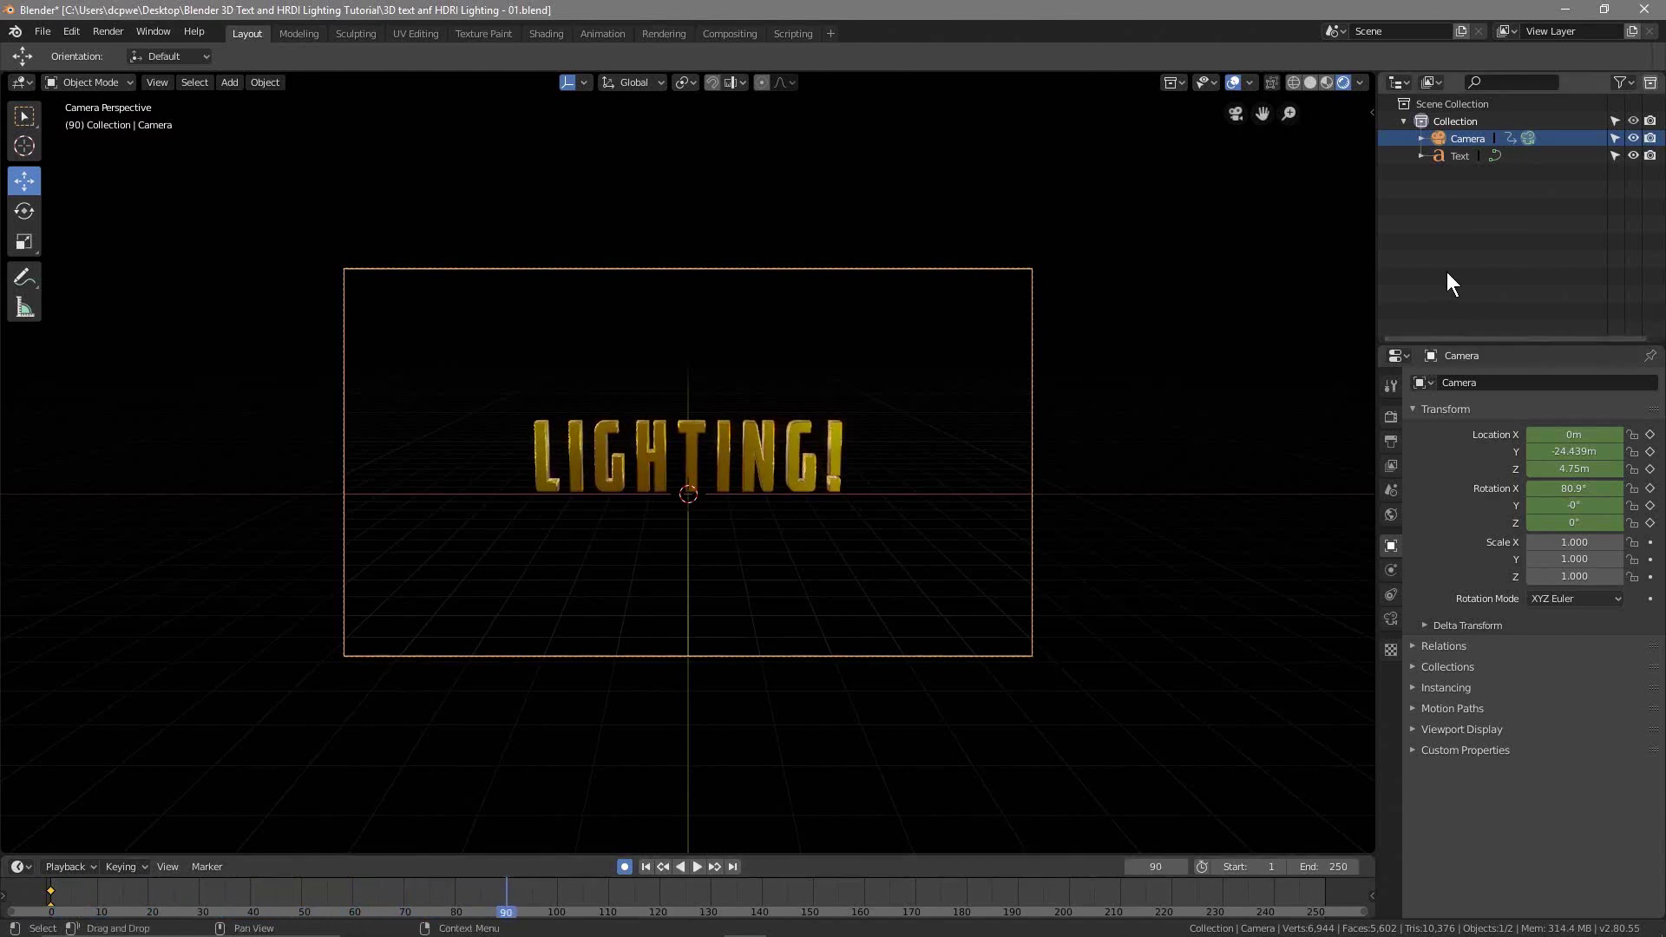
left_click(1385, 441)
left_click(1546, 594)
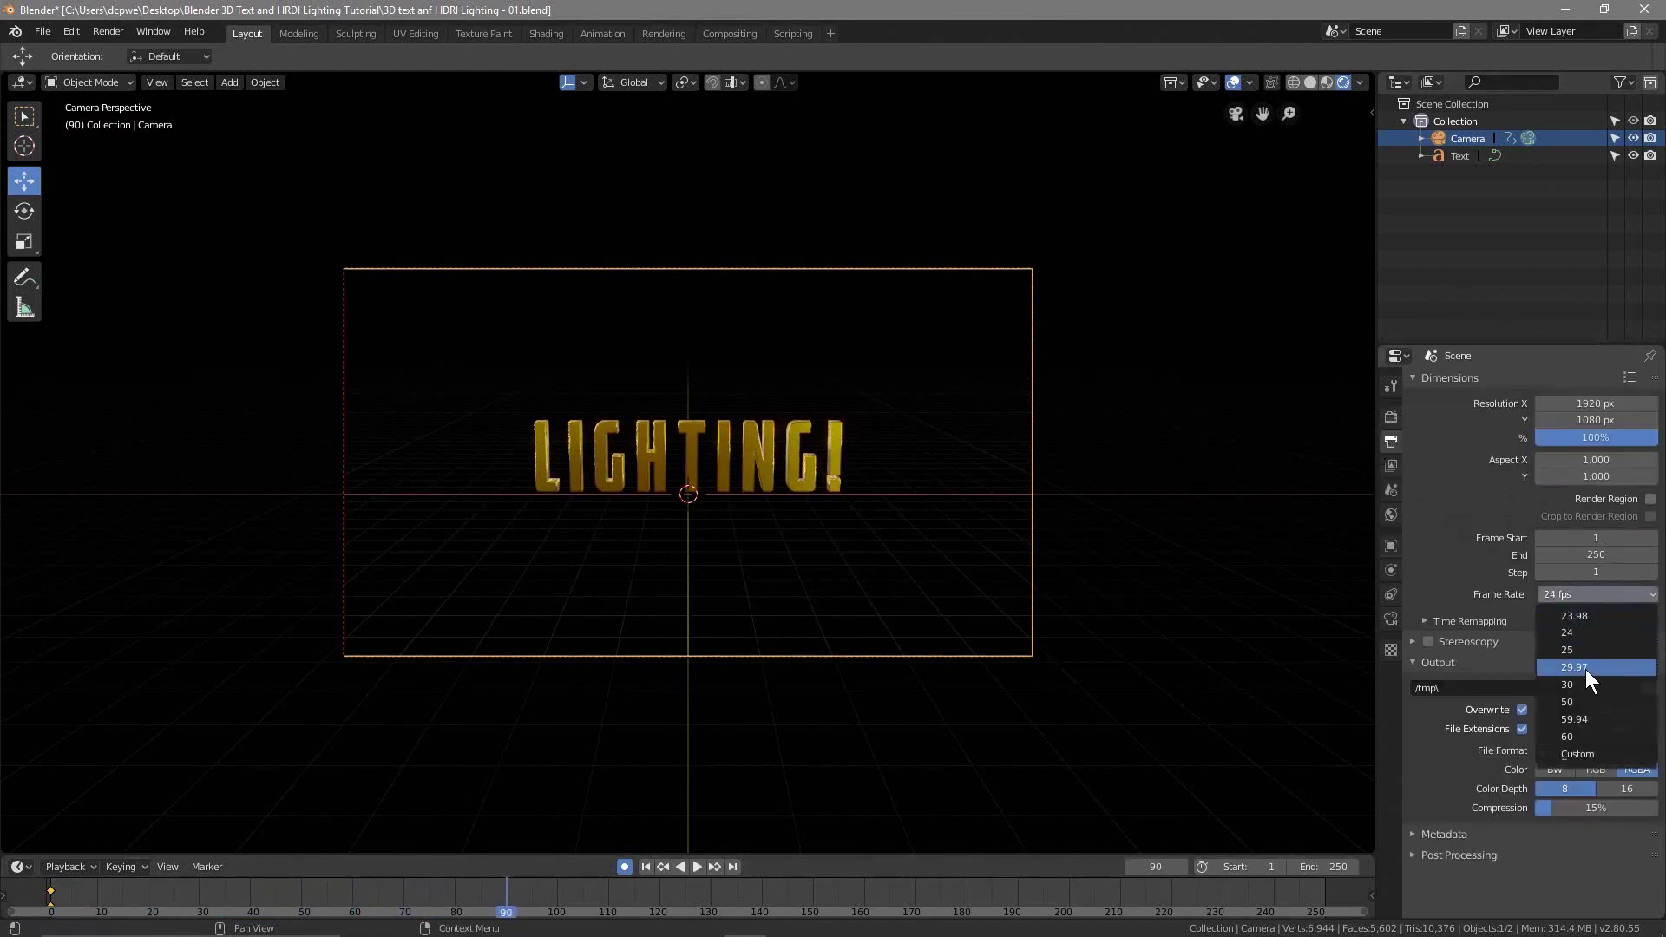
left_click(1583, 687)
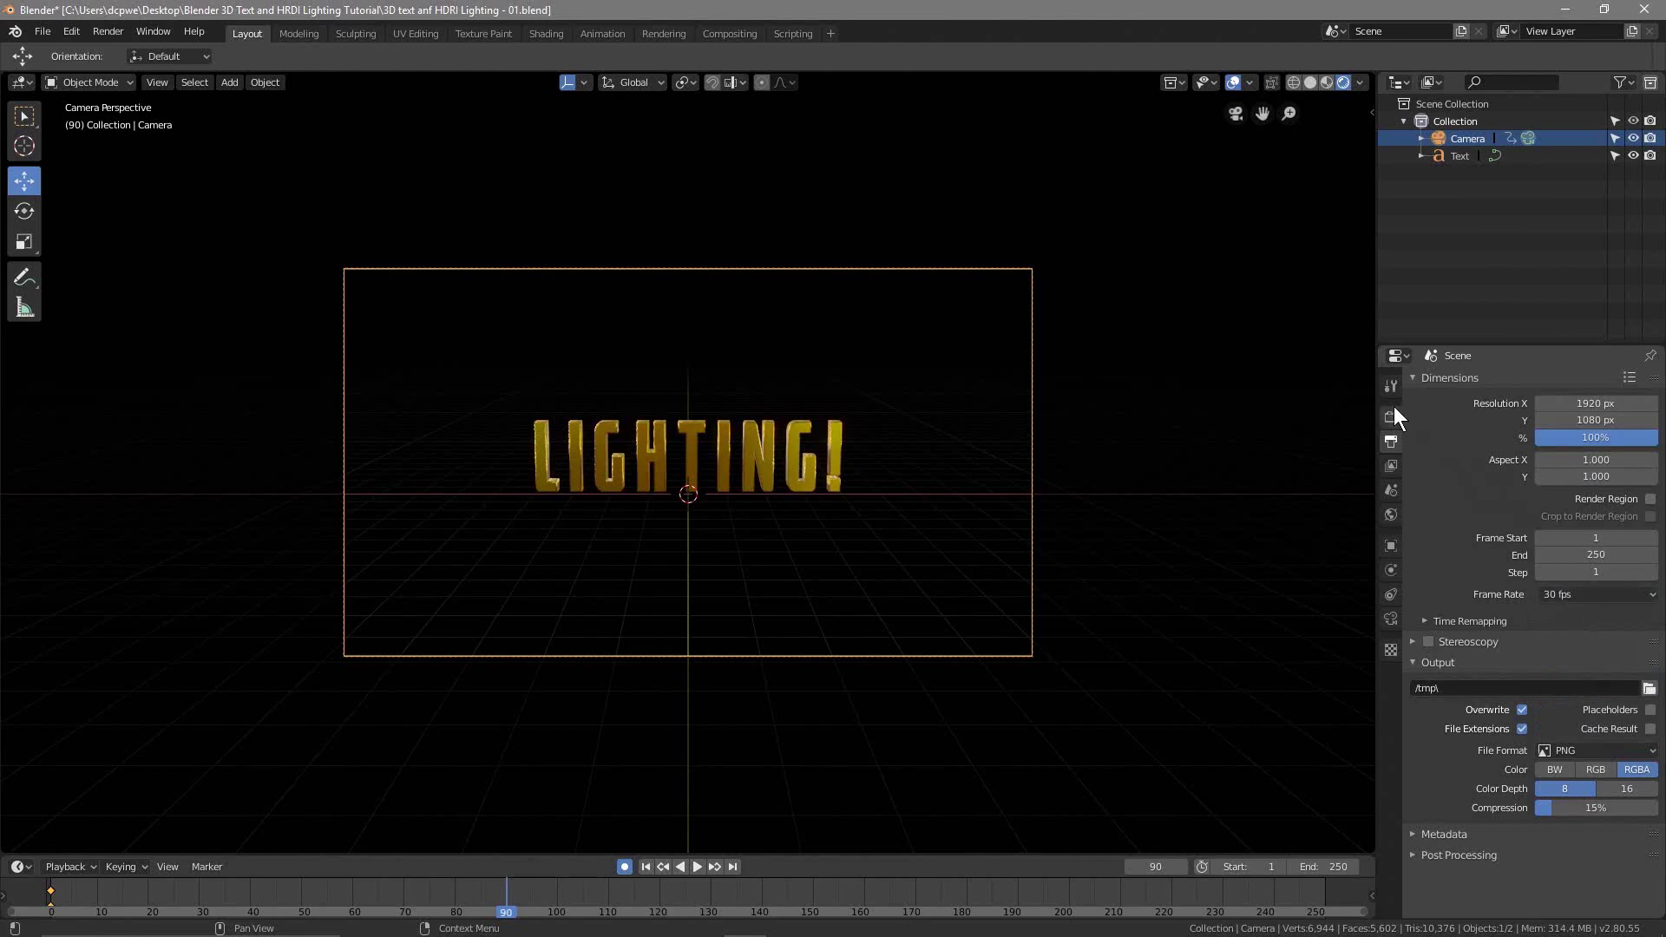
Step: At frame 90, keyframe the camera at location X -11.91 m, Y -18.809 m, Z 4.42 m with Z rotation -32.4°
left_click(1390, 545)
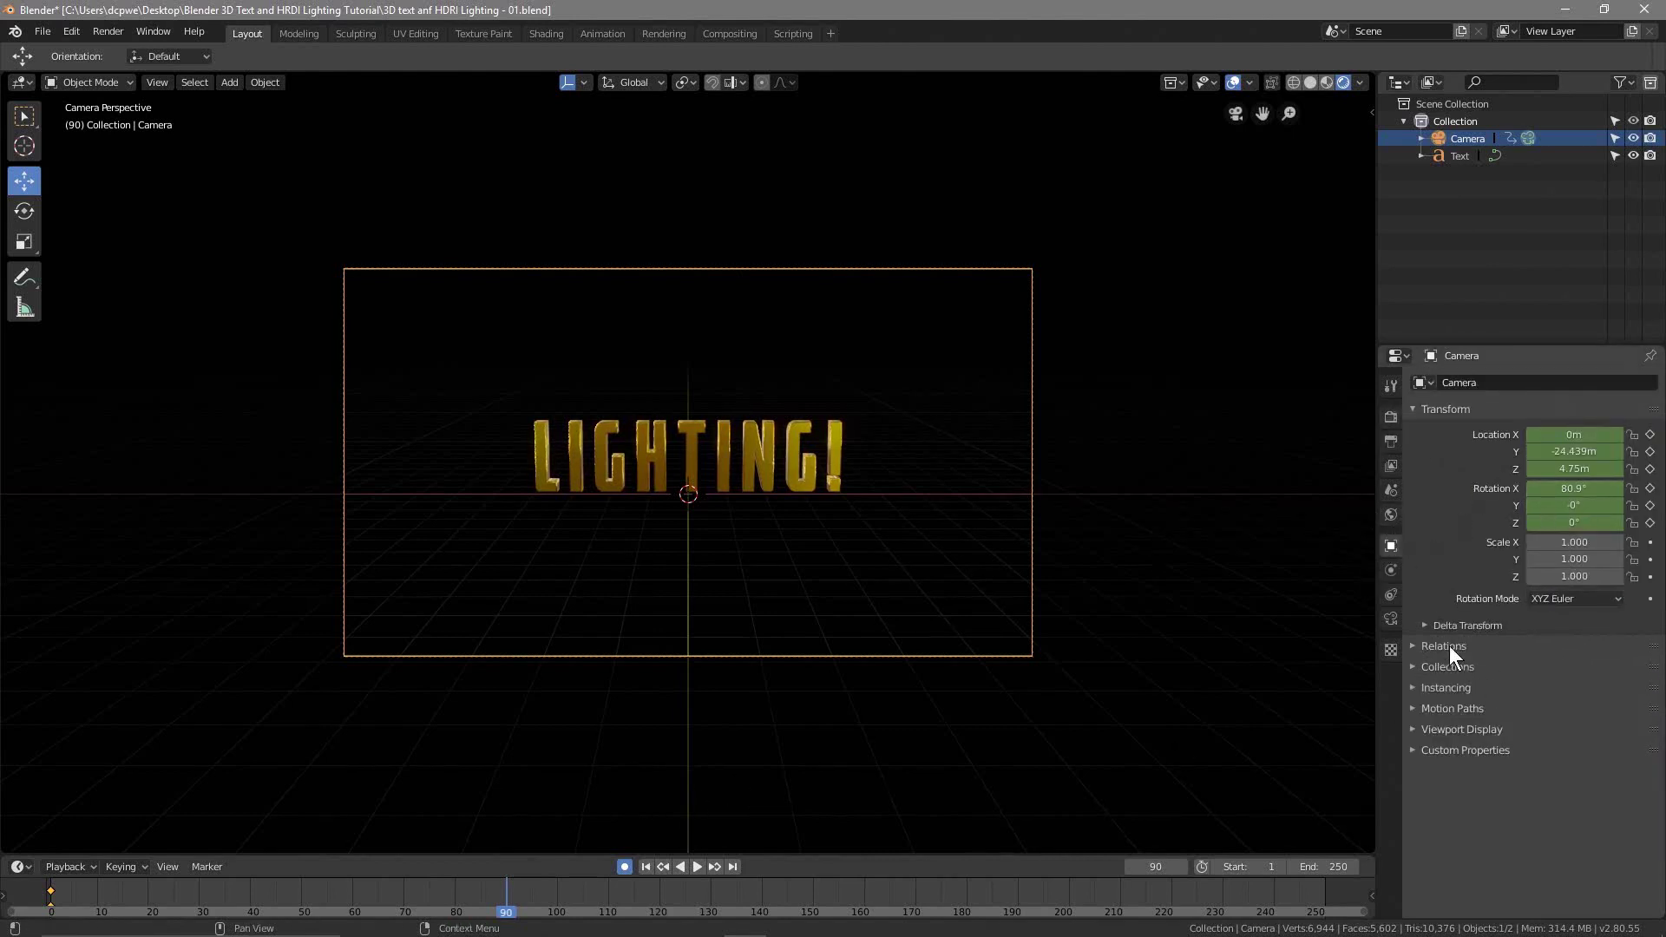
mouse_move(1574, 451)
left_mouse_down()
mouse_move(1632, 451)
mouse_move(1549, 469)
left_mouse_up()
key("i")
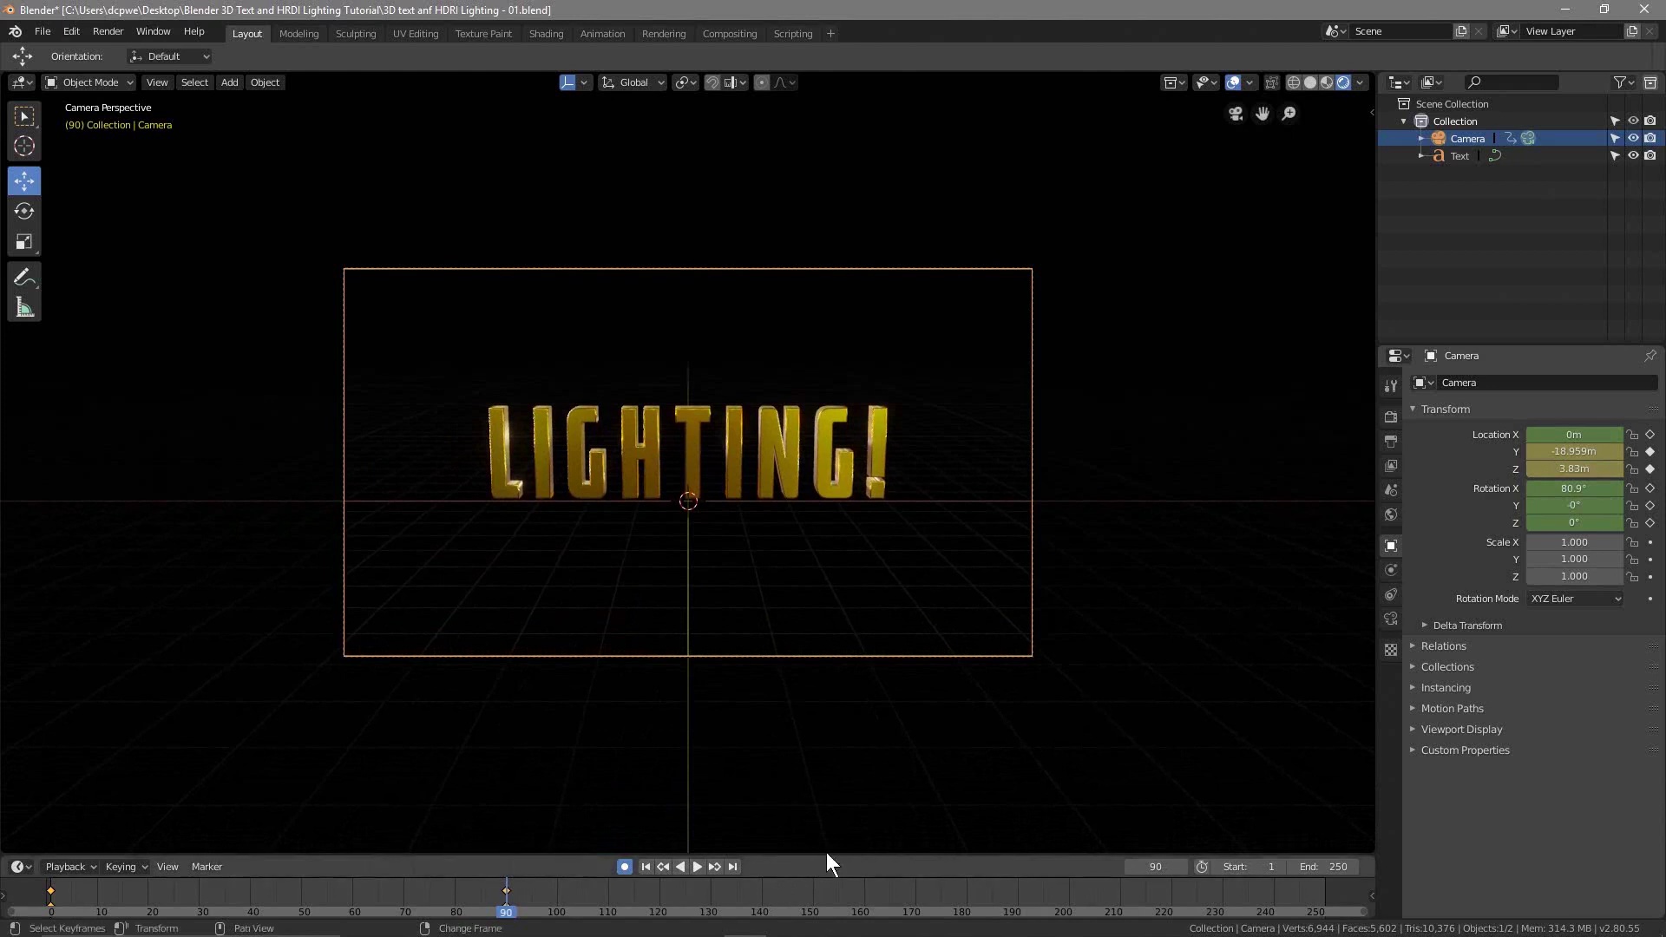
left_click_drag(1573, 522, 1509, 522)
left_click_drag(1573, 468, 1492, 433)
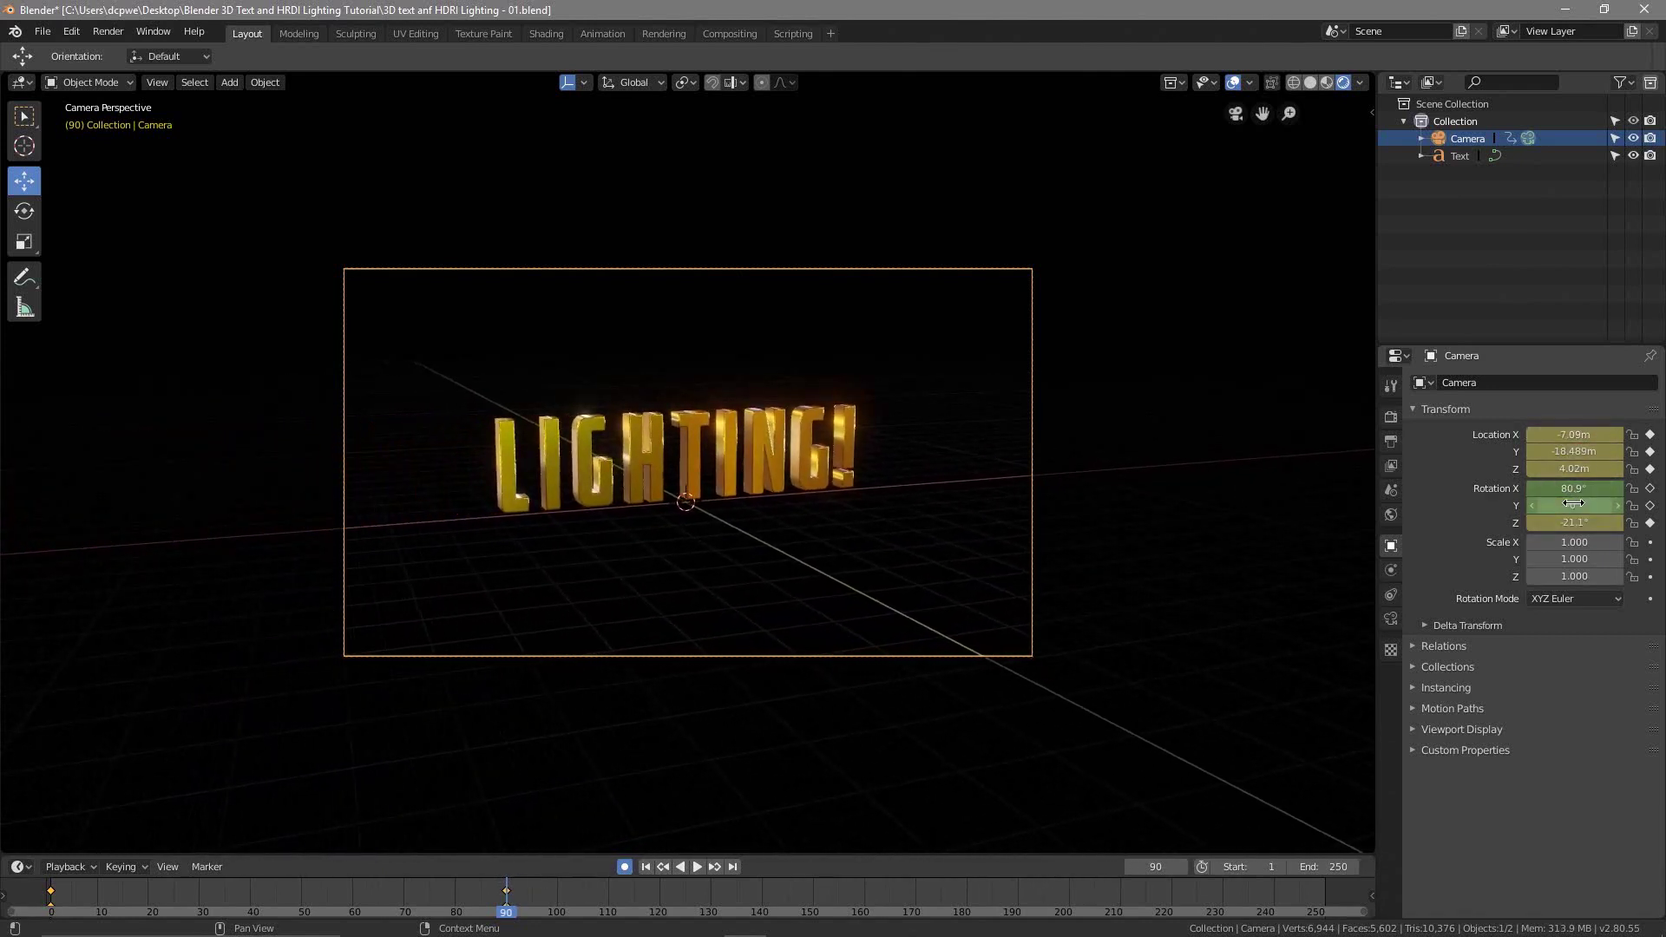
left_click_drag(1573, 522, 1475, 523)
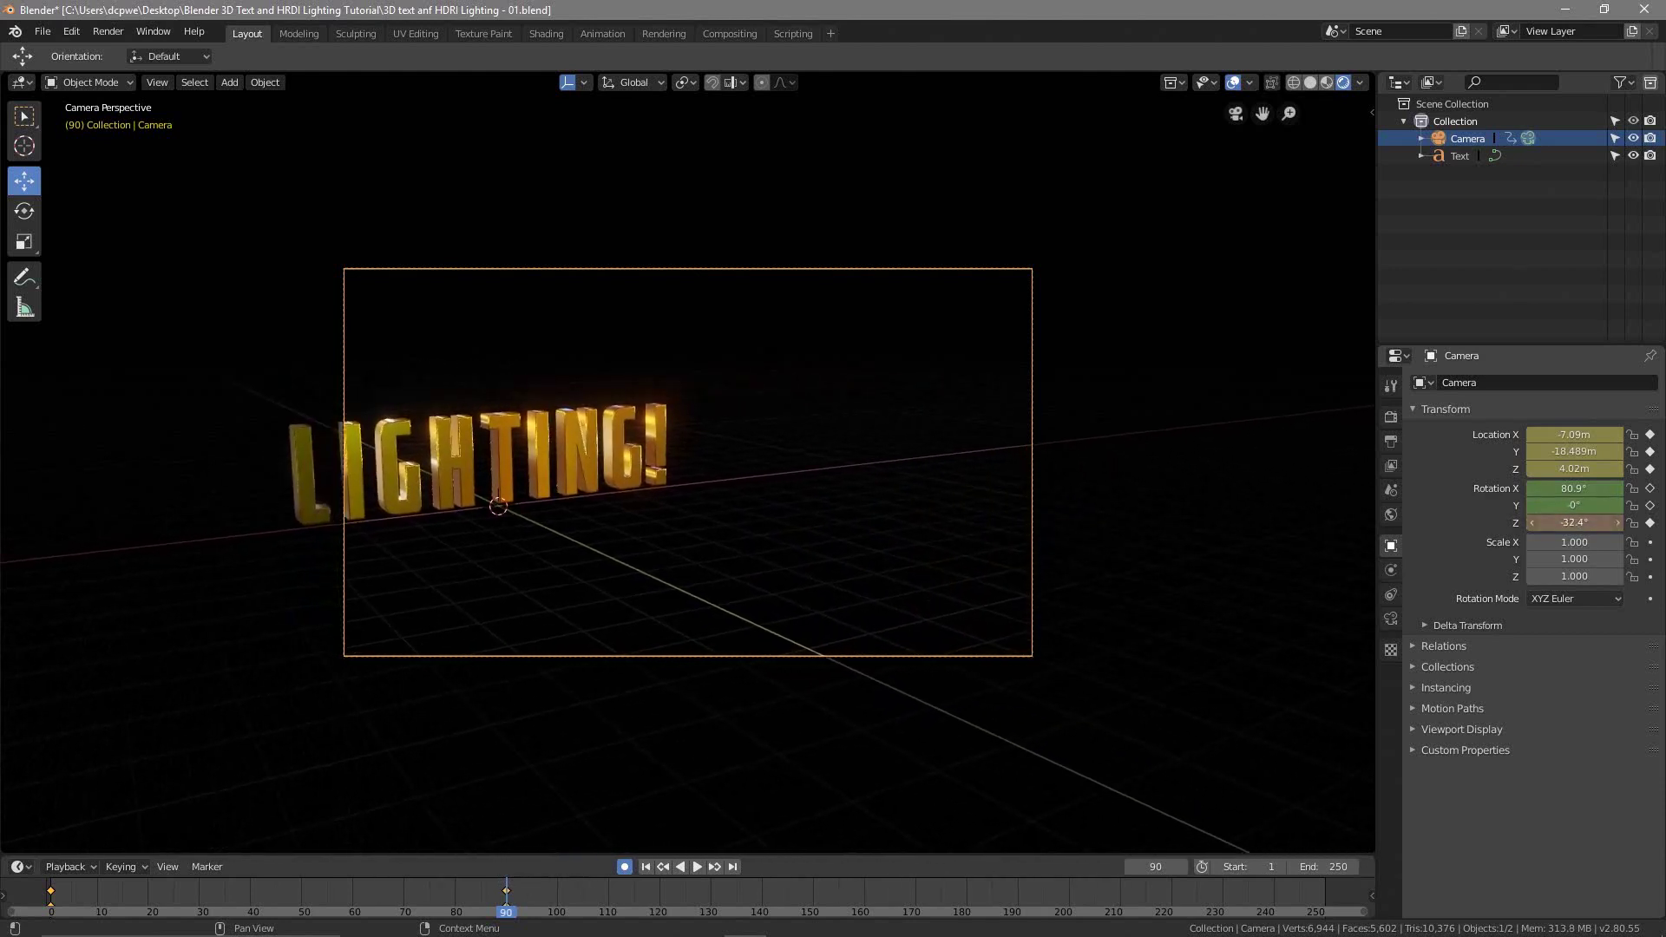
left_click_drag(1593, 434, 1527, 434)
mouse_move(1570, 467)
left_mouse_down()
mouse_move(1596, 467)
mouse_move(1596, 451)
mouse_move(1564, 462)
left_mouse_up()
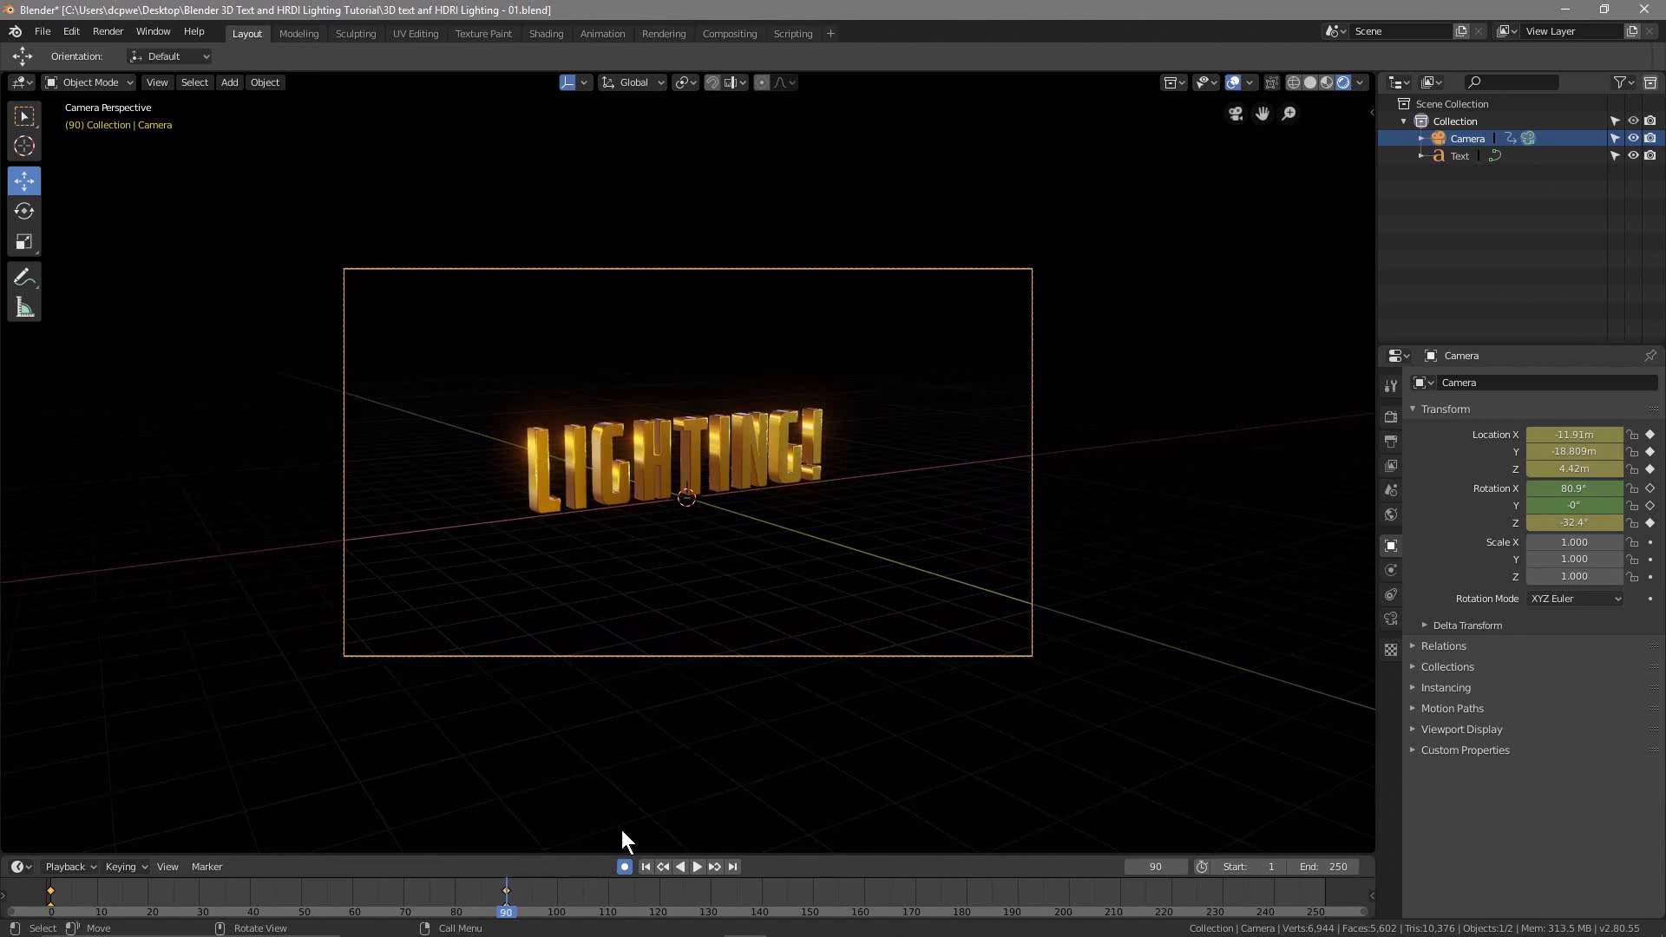
Step: At frame 90, keyframe the camera closer at location X -6.85 m, Y -9.6788 m, Z 2.77 m and preview the motion
mouse_move(501, 913)
left_mouse_down()
mouse_move(26, 907)
mouse_move(506, 911)
left_mouse_up()
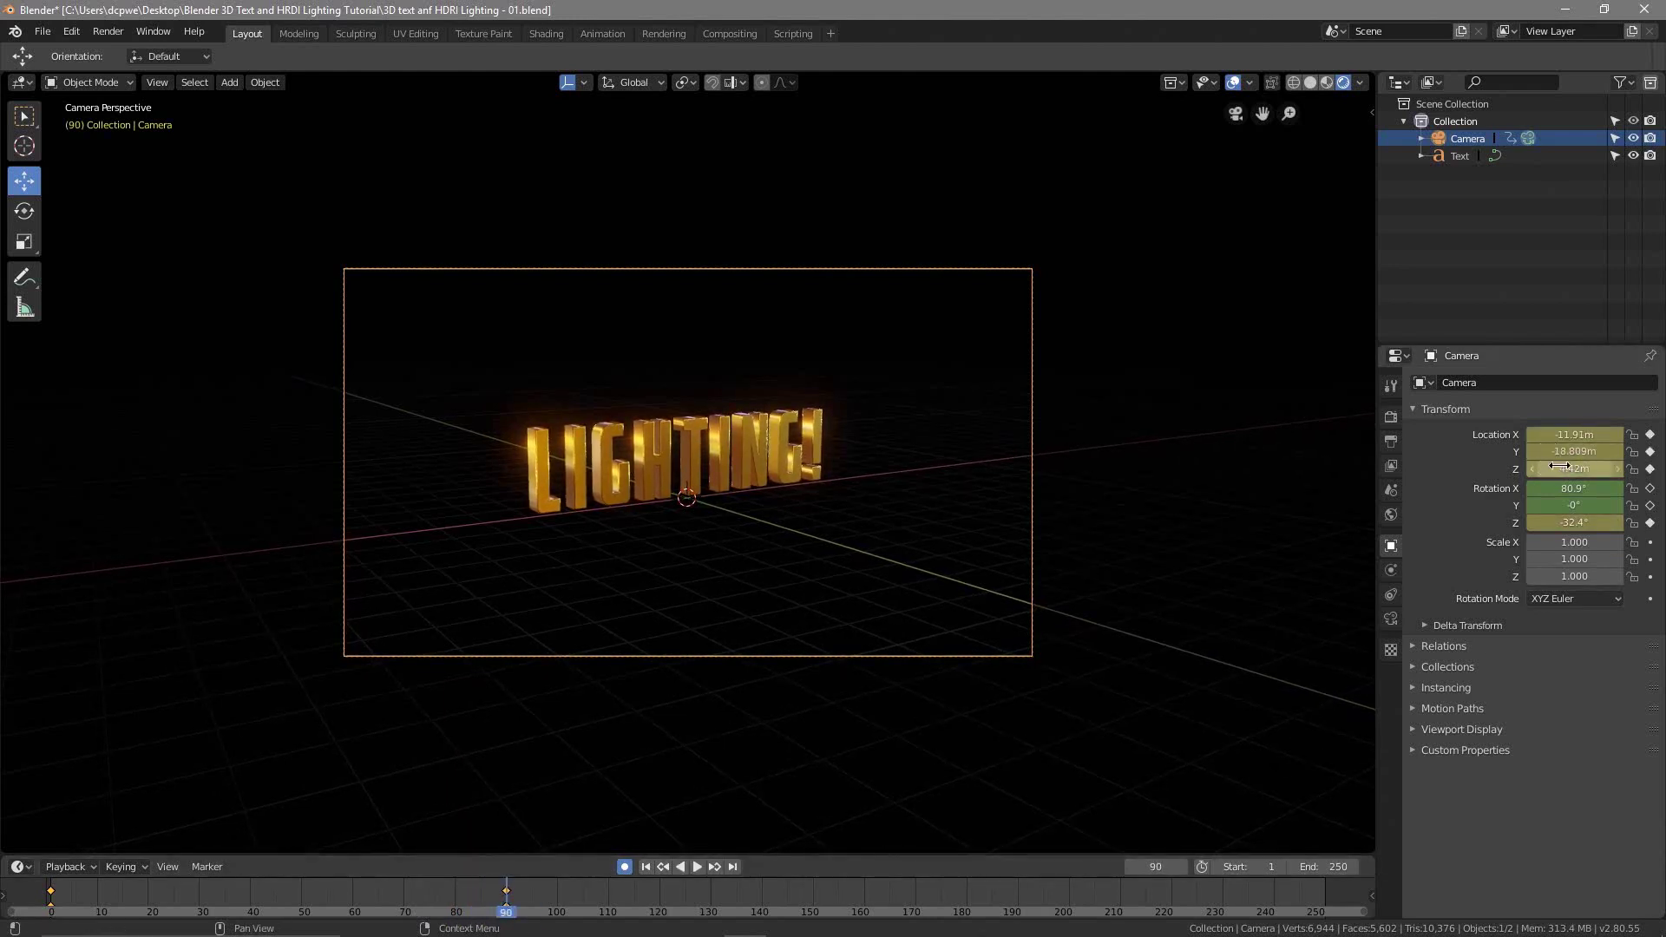
mouse_move(1574, 451)
left_mouse_down()
mouse_move(1614, 452)
mouse_move(1543, 439)
mouse_move(1585, 493)
mouse_move(1554, 473)
mouse_move(1587, 434)
left_mouse_up()
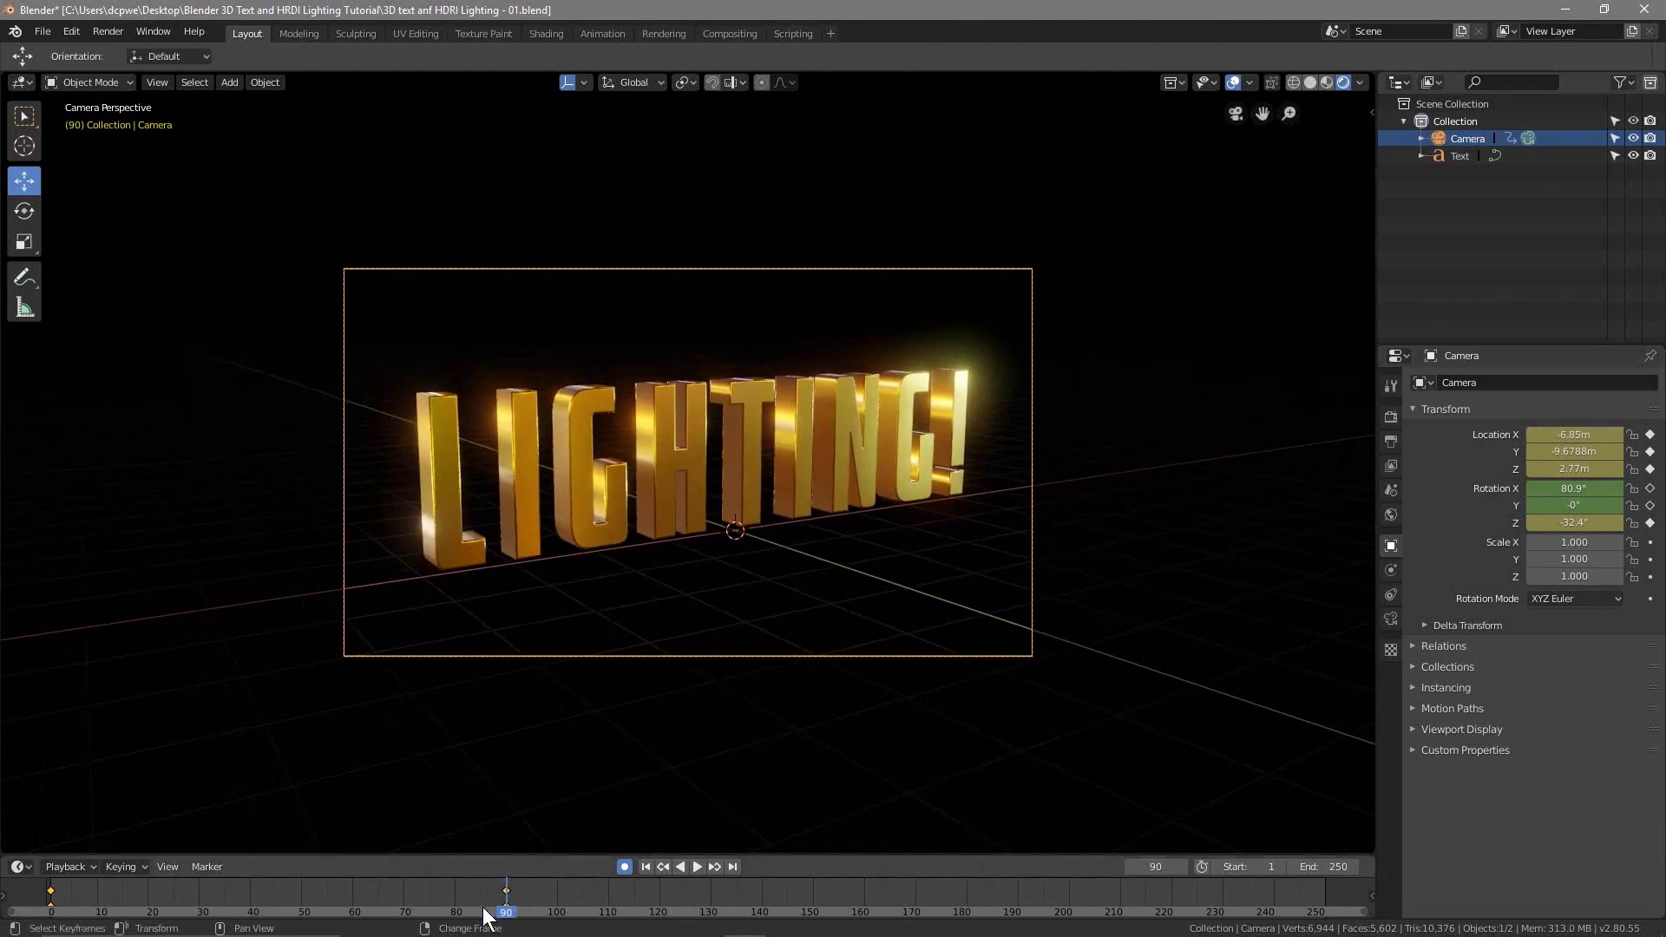
key("shift+Left")
key("space")
left_click_drag(111, 886, 500, 883)
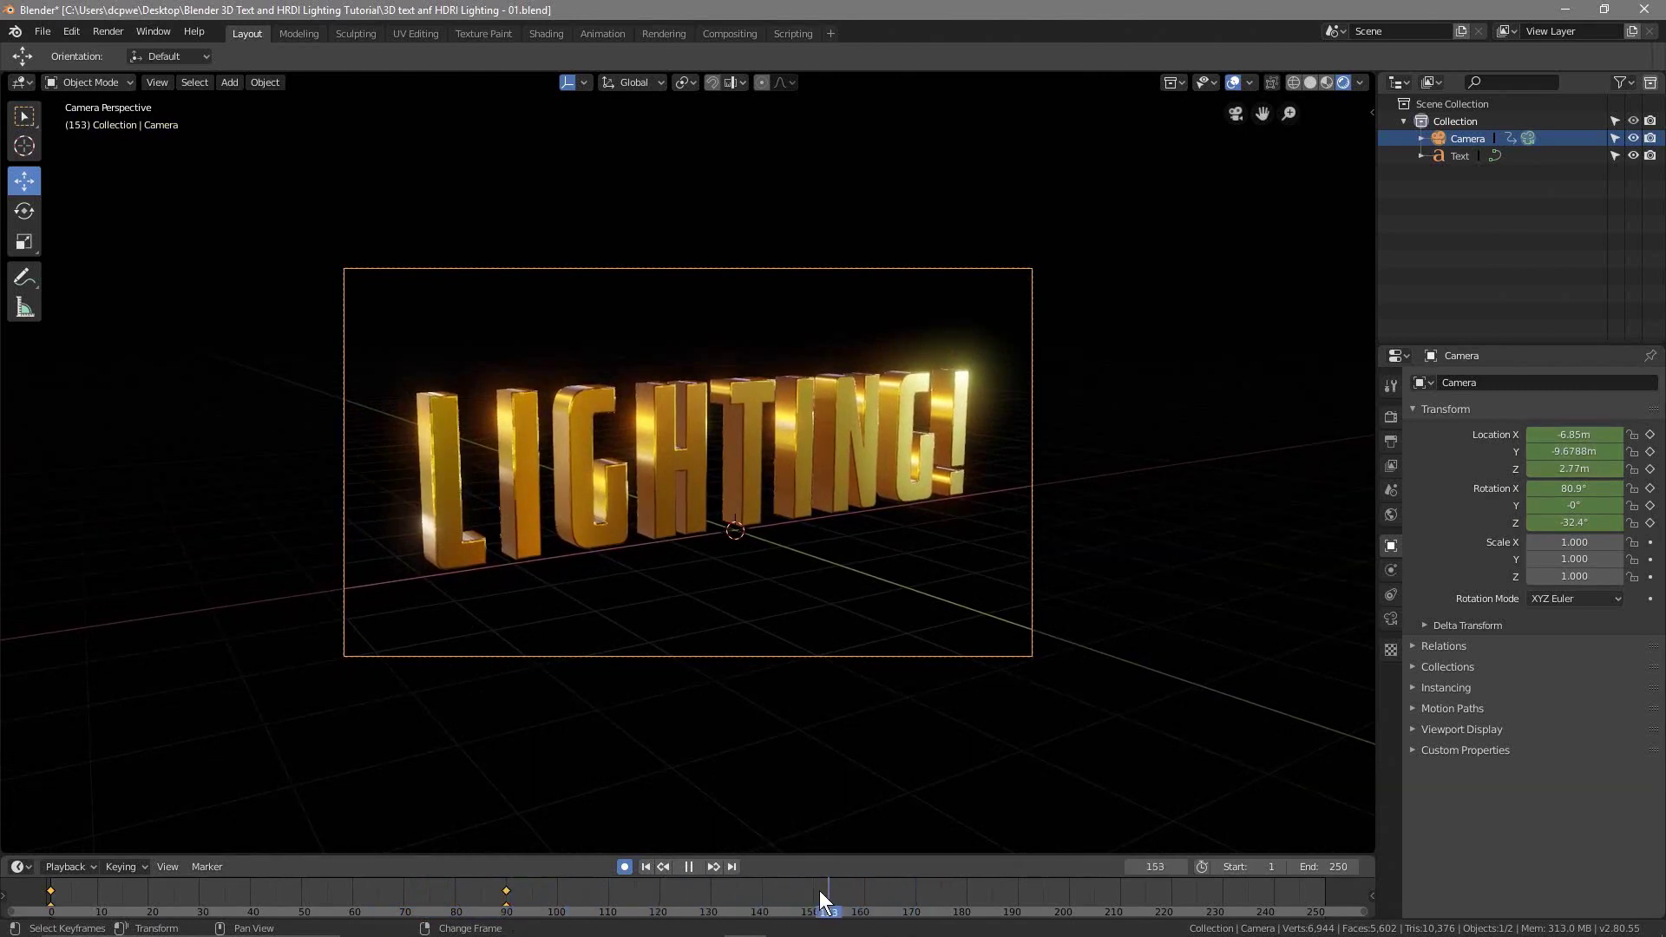
Step: Go to frame 140 and keyframe the camera's Z rotation at 0°
left_click_drag(507, 905, 968, 916)
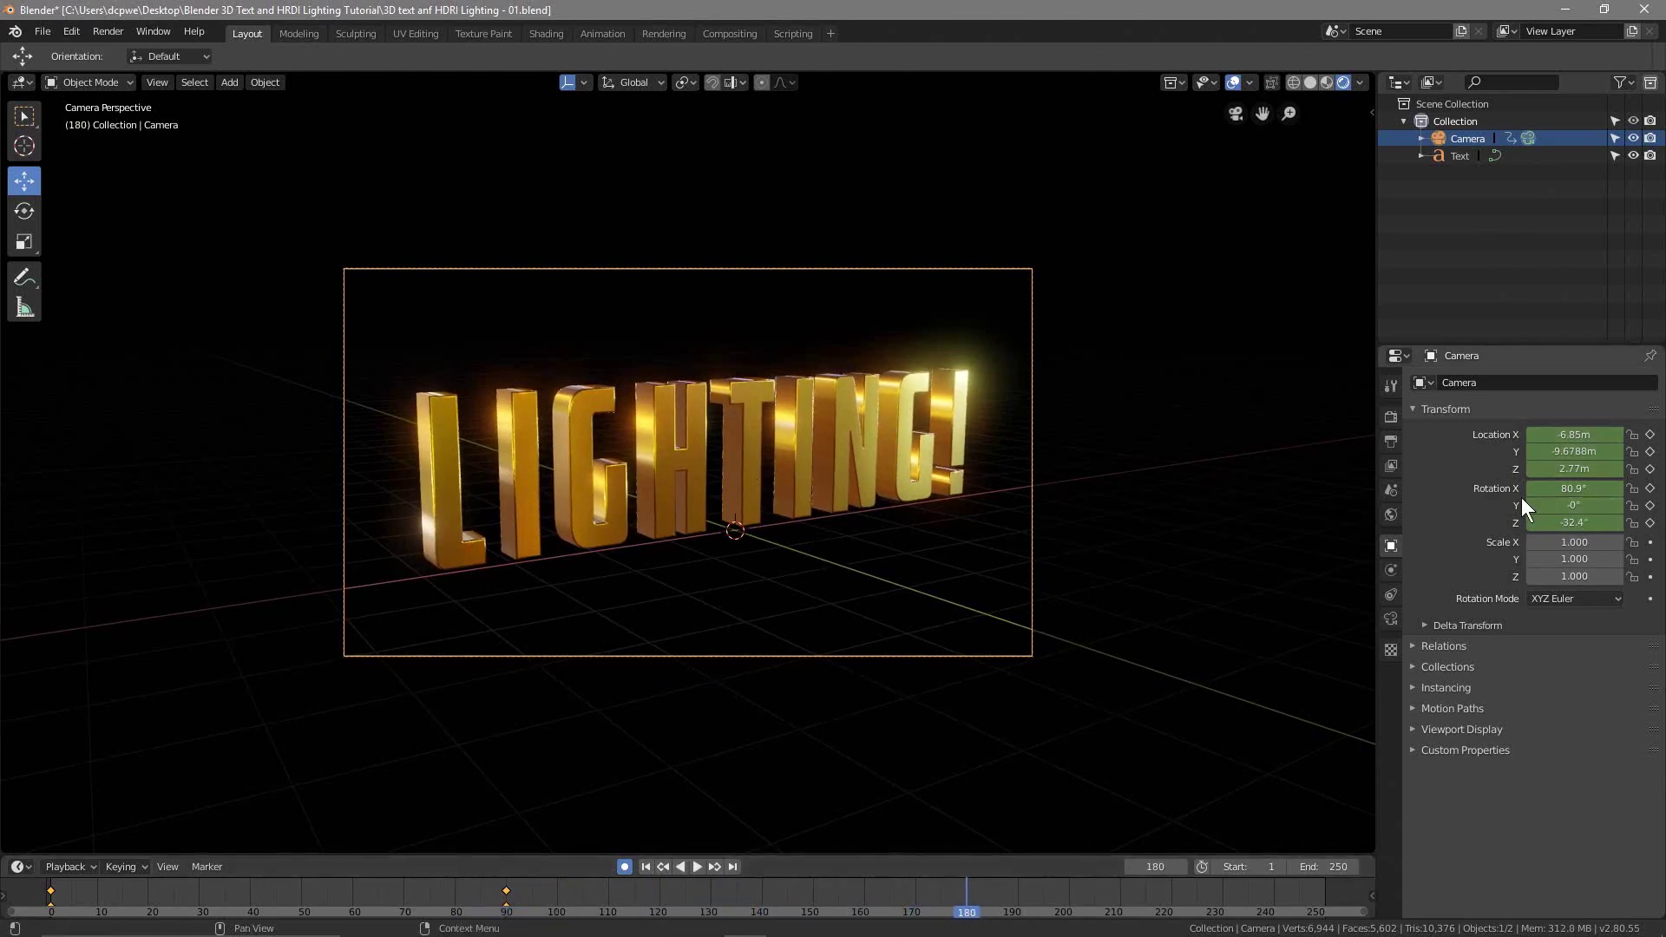
left_click_drag(925, 888, 921, 883)
left_click_drag(762, 897, 763, 898)
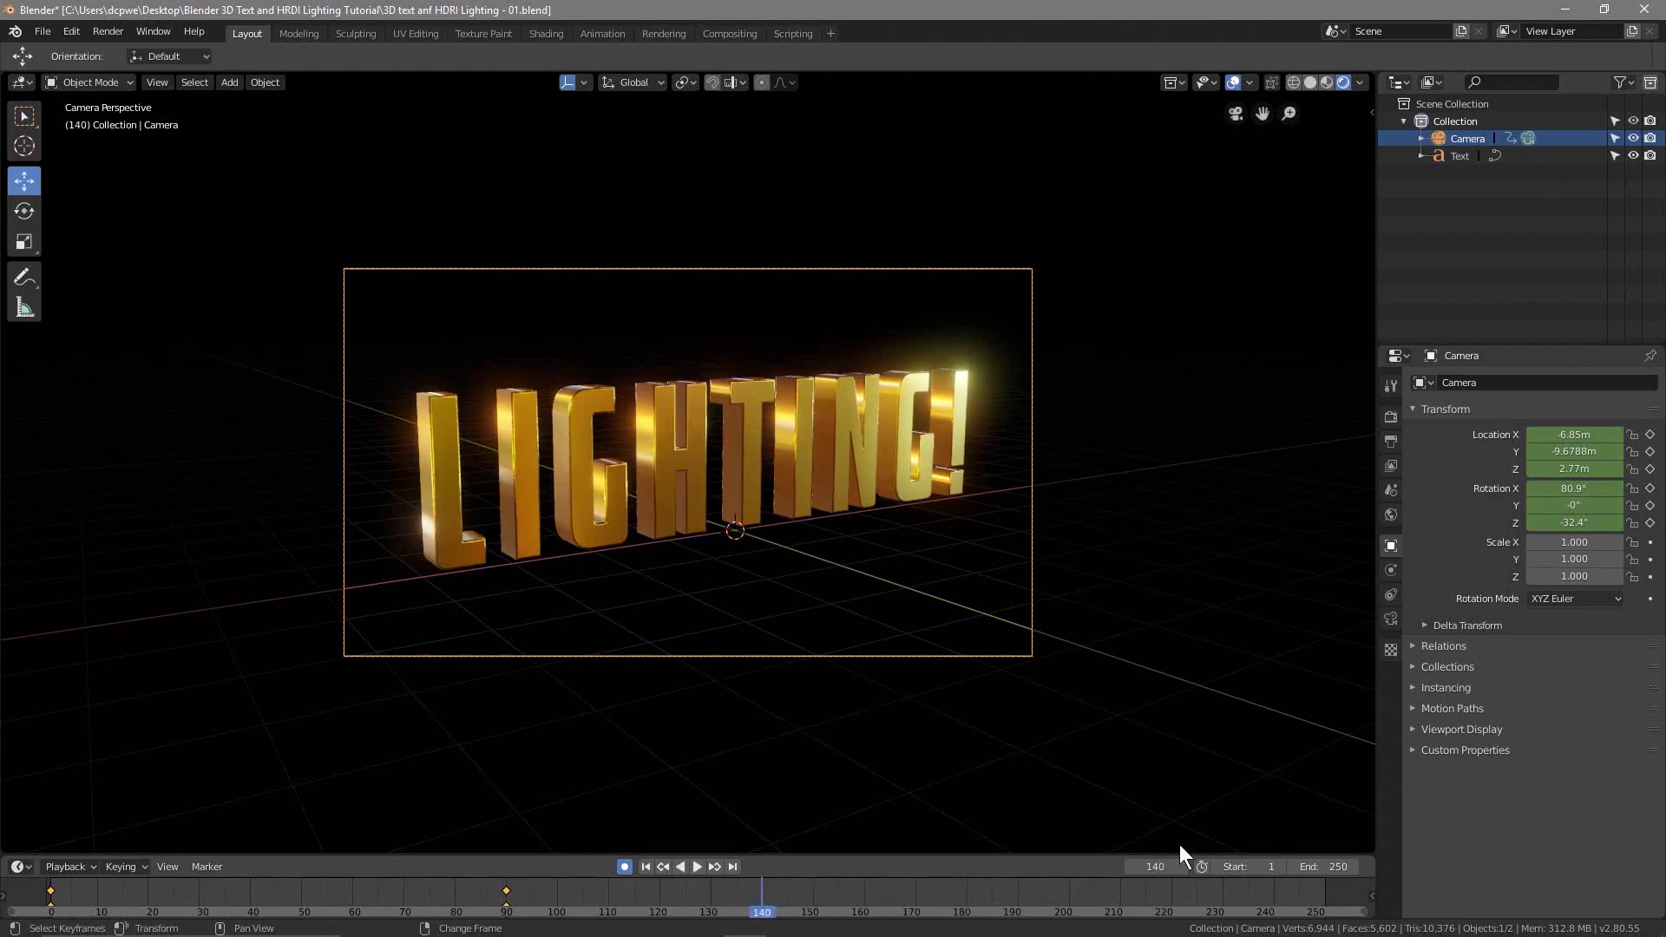
left_click_drag(1578, 521, 1492, 521)
key("i")
left_click(1572, 520)
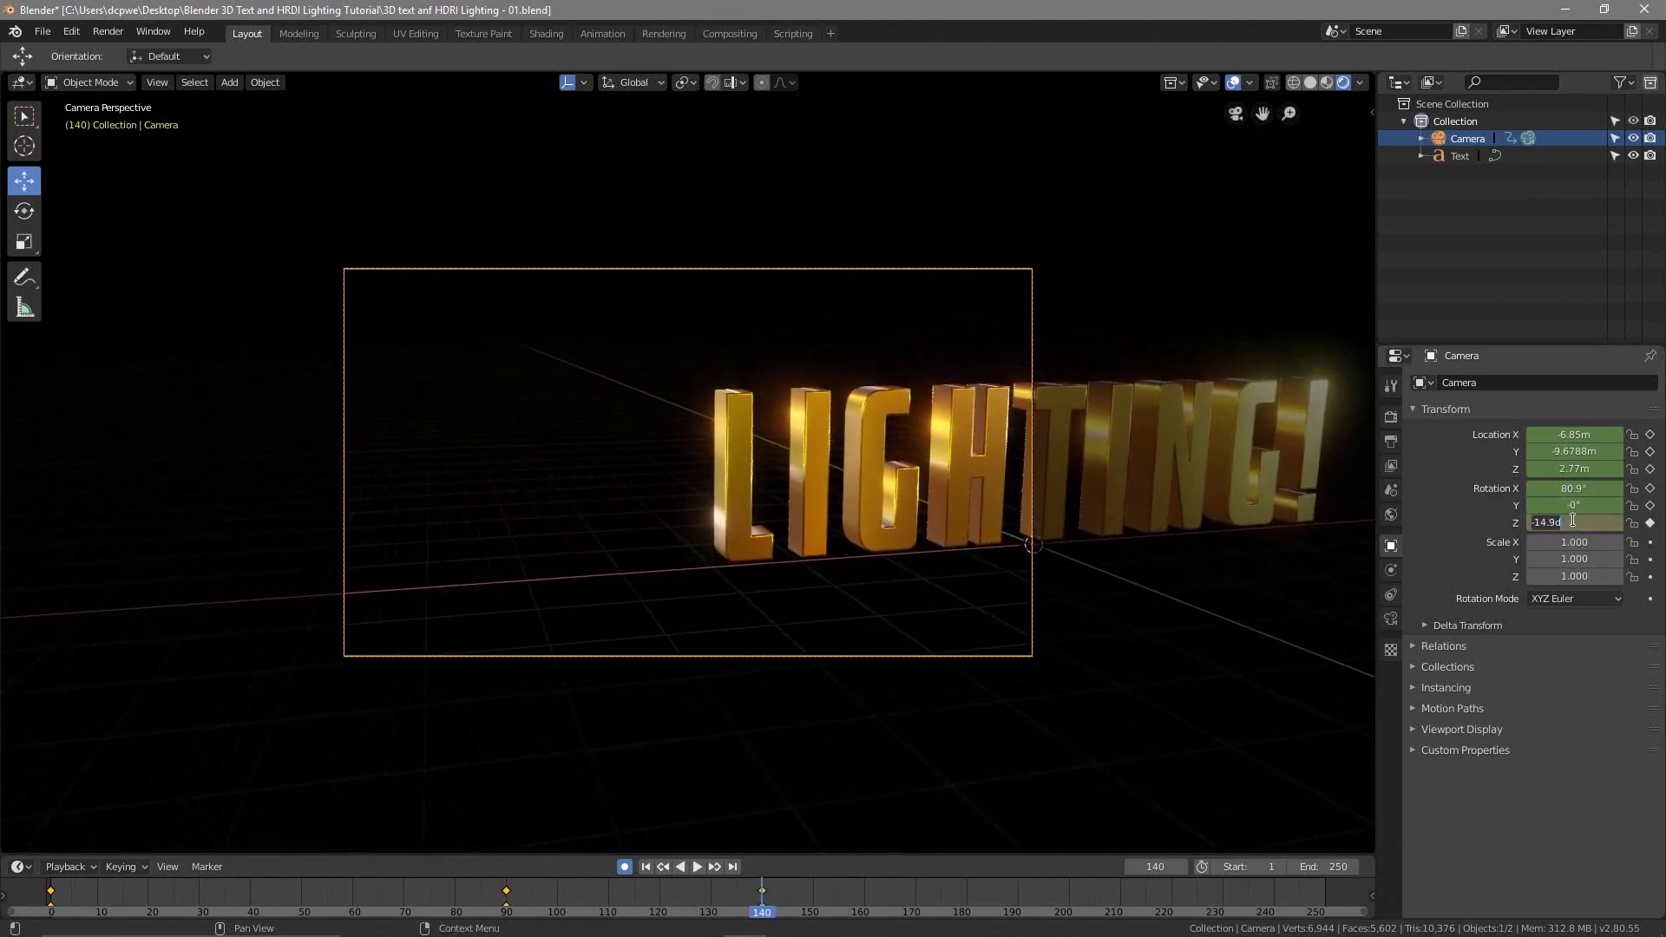
type("0")
key("Return")
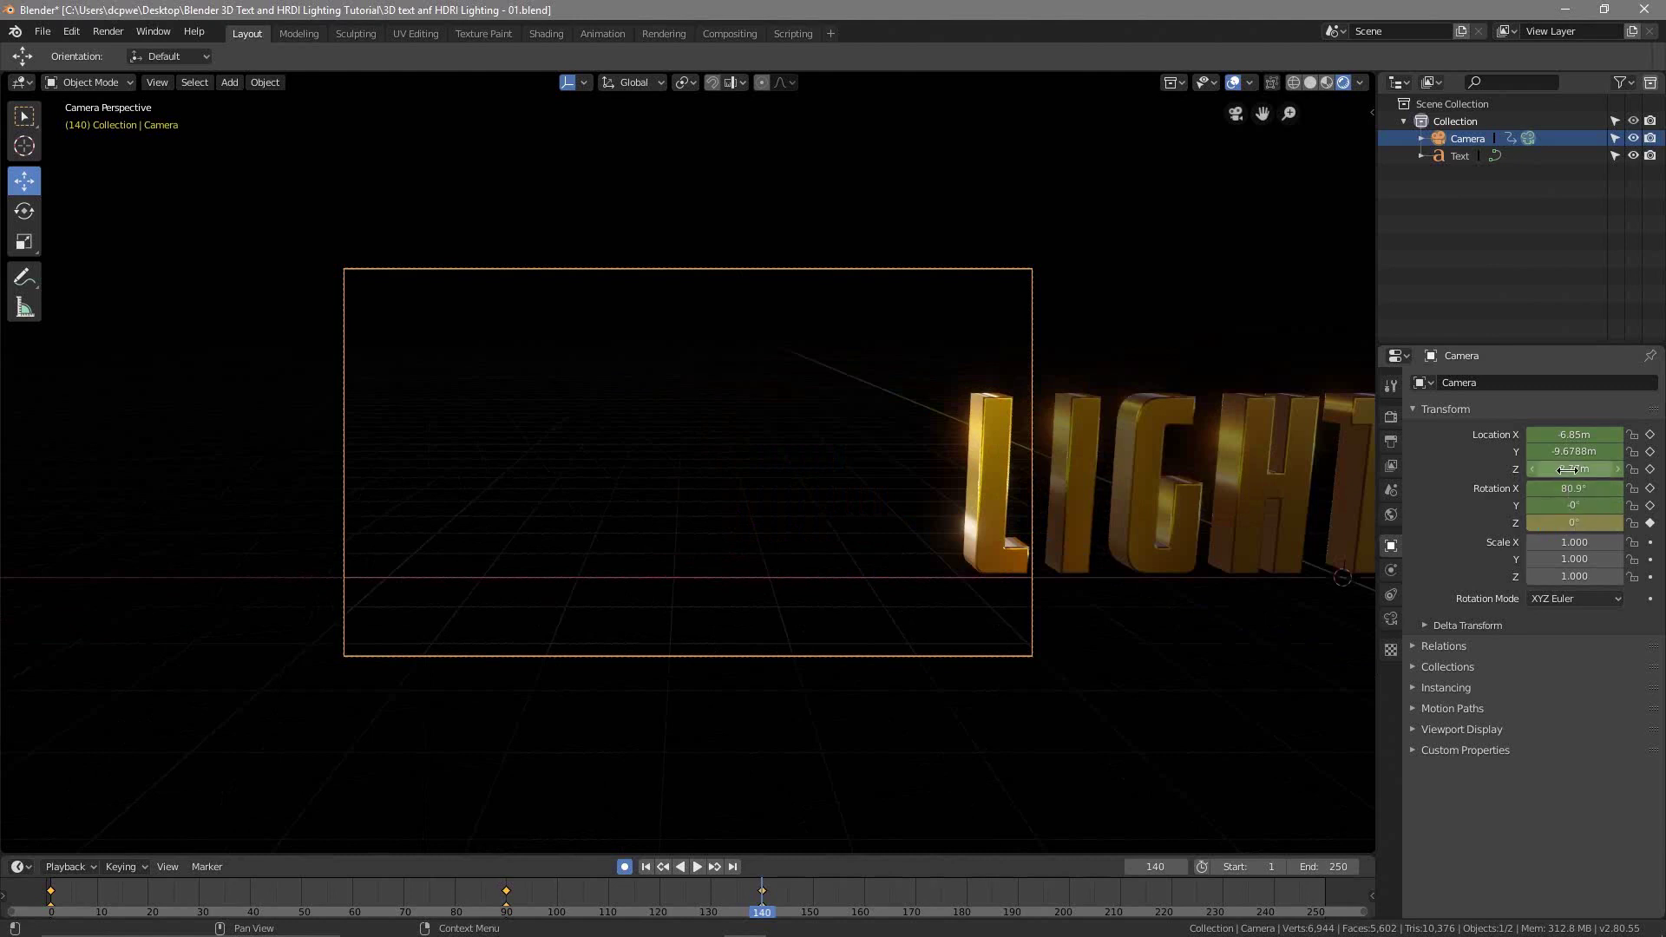
Step: At frame 140, keyframe the camera location at X 0 m, Y -12.469 m and Z 3.07 m
left_click_drag(1562, 439, 1457, 439)
key("i")
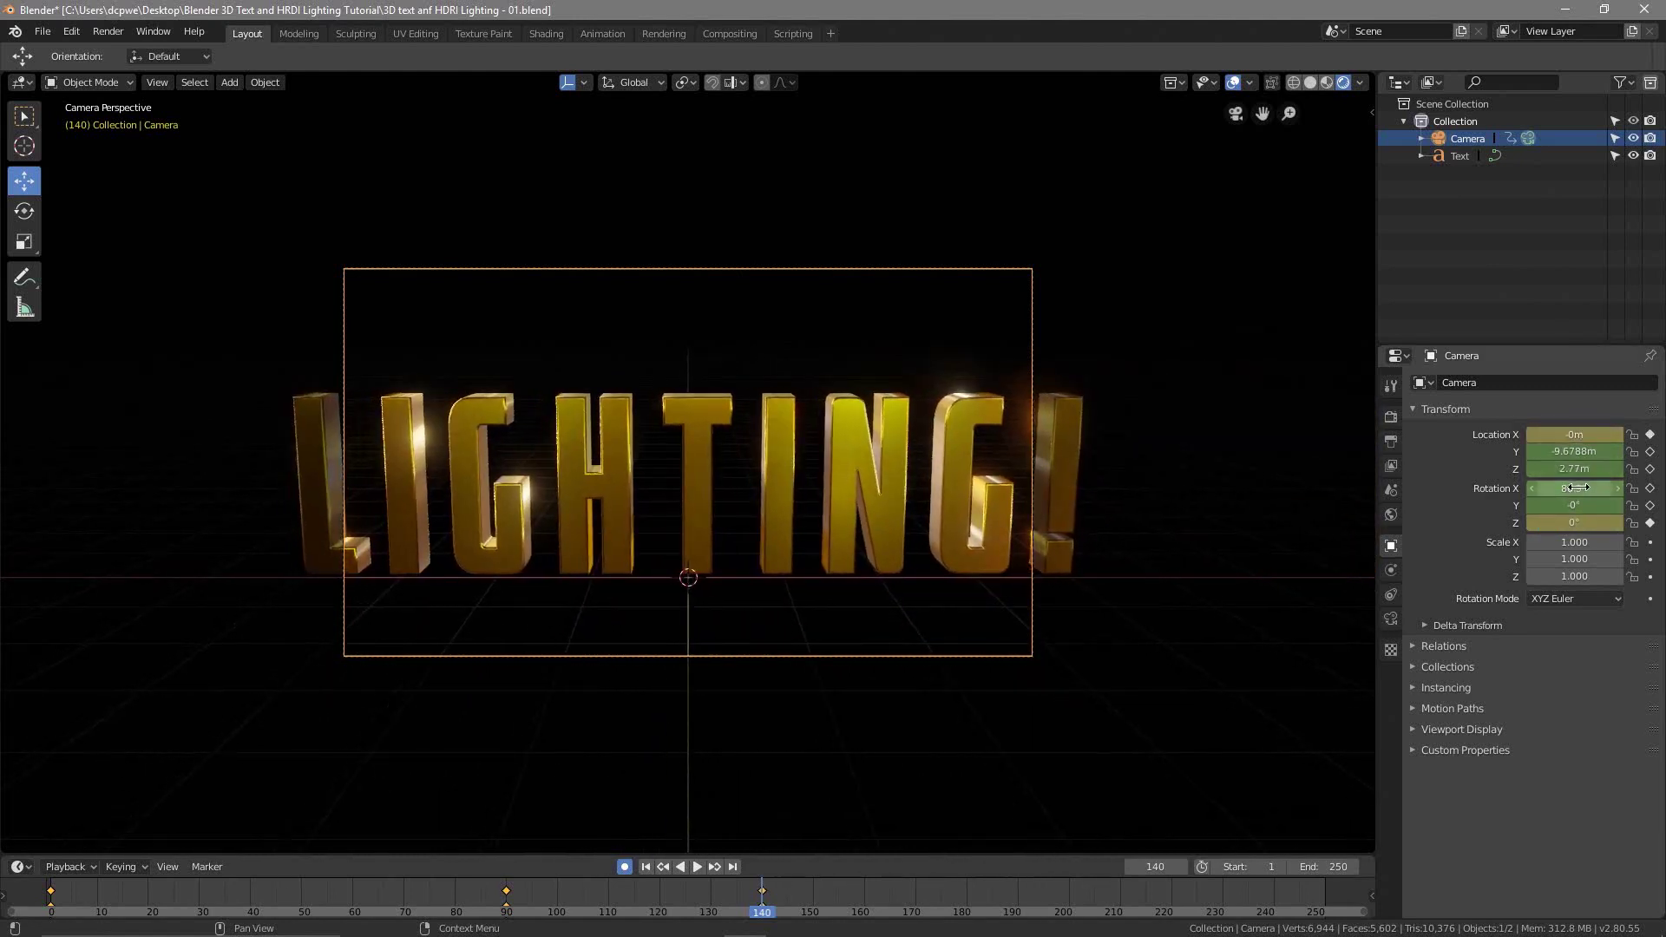
mouse_move(1578, 464)
left_mouse_down()
mouse_move(1594, 464)
mouse_move(1576, 445)
mouse_move(1519, 445)
mouse_move(1590, 468)
left_mouse_up()
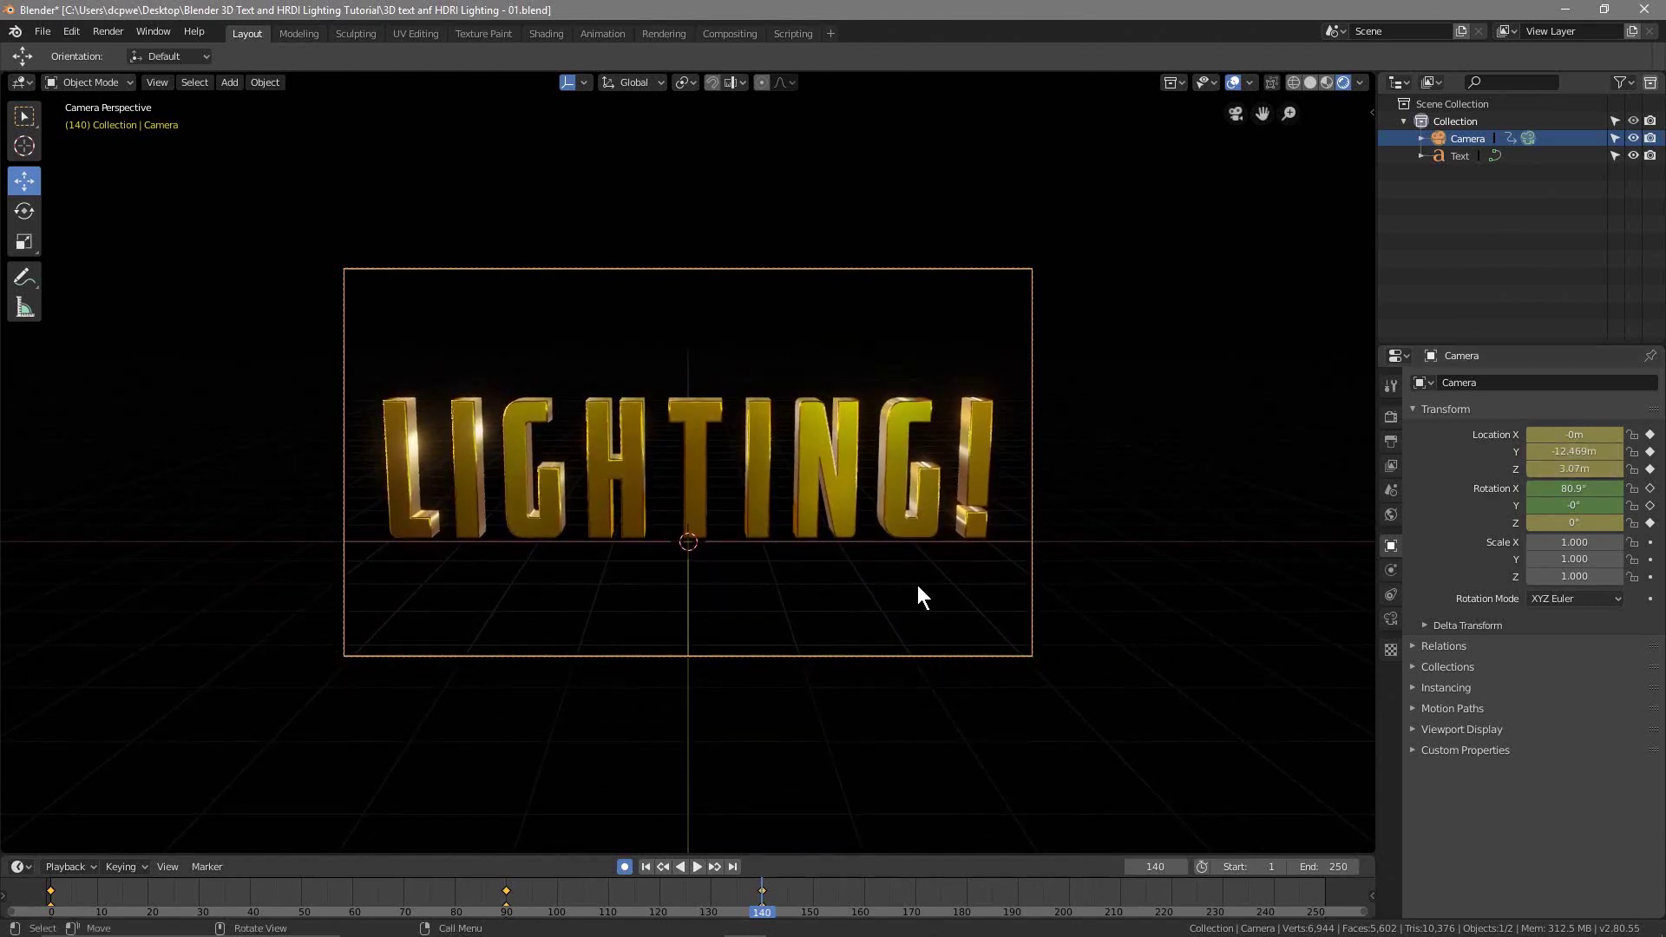
Step: Return to frame 1, turn off automatic keyframing and set the animation's end frame to 140
left_click(644, 865)
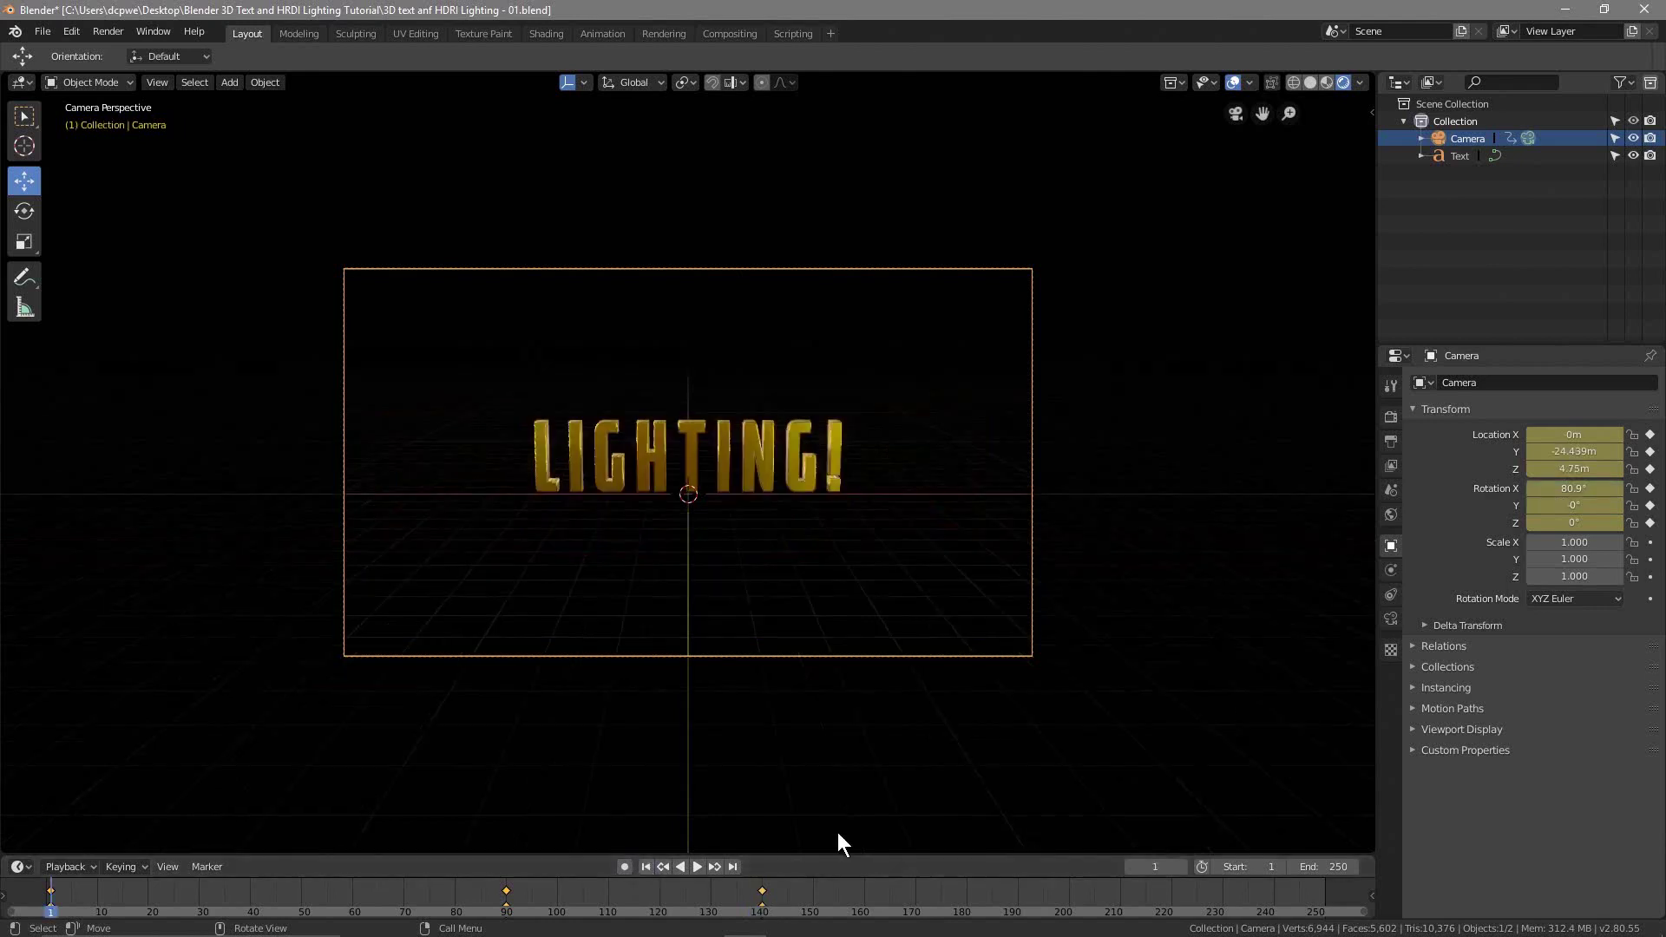
left_click(1391, 416)
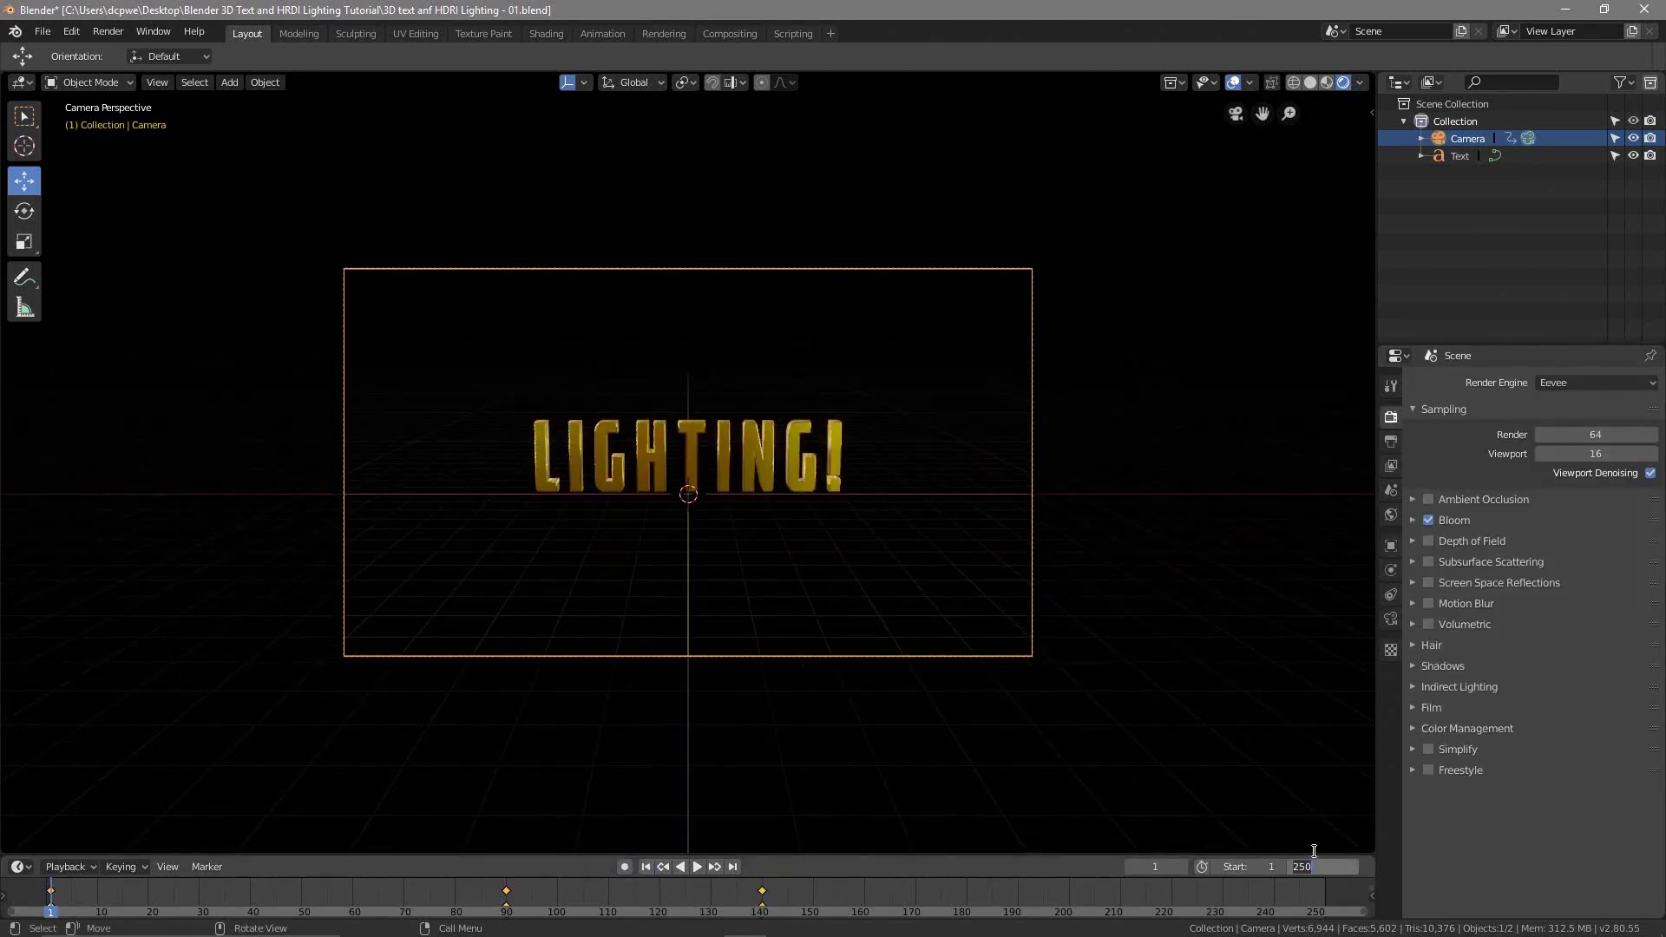
key("Return")
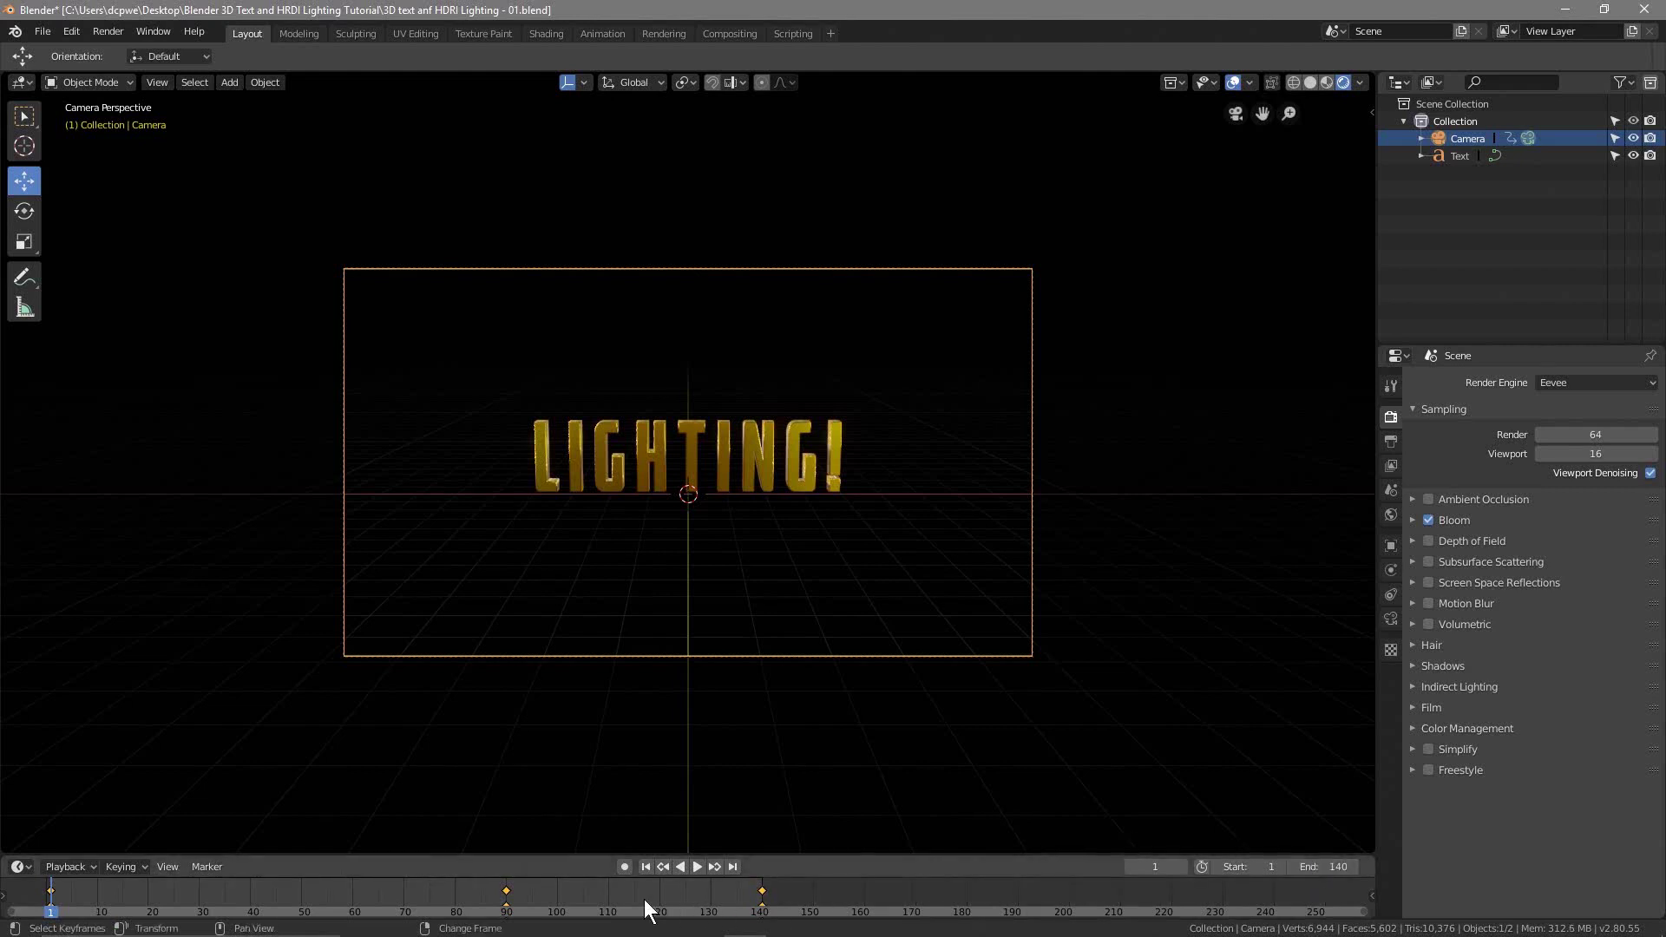
Step: Play the camera animation, rewind to the start and play it again to check the full move
left_click(697, 866)
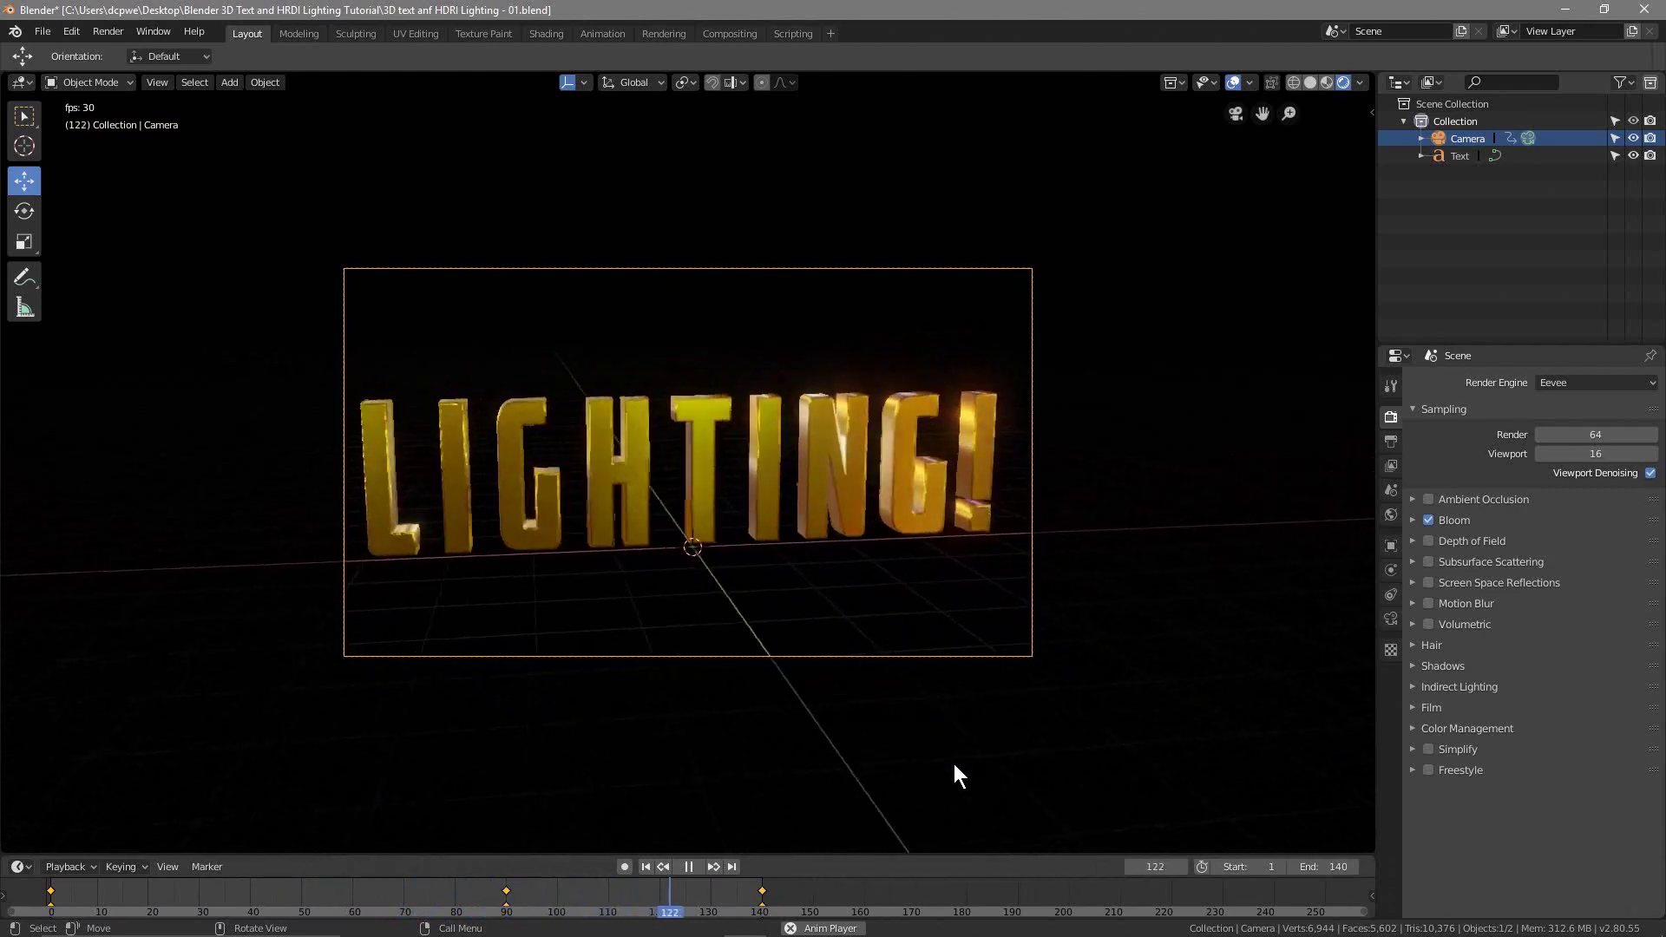
left_click(689, 866)
left_click_drag(636, 918, 47, 911)
key("space")
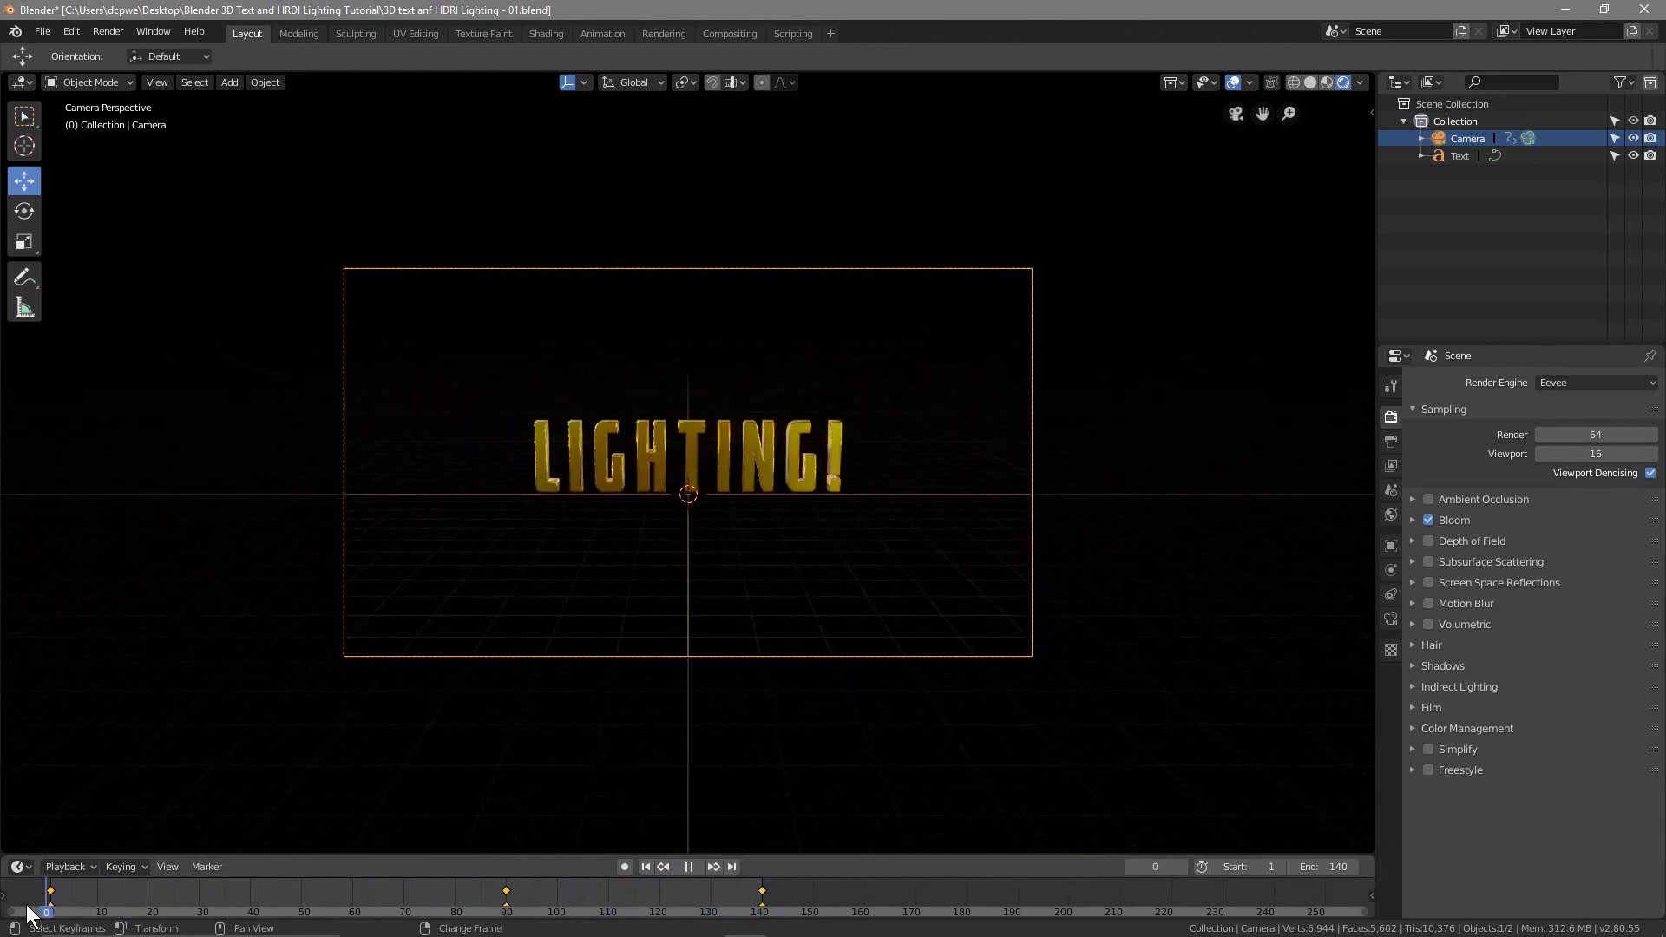
key("space")
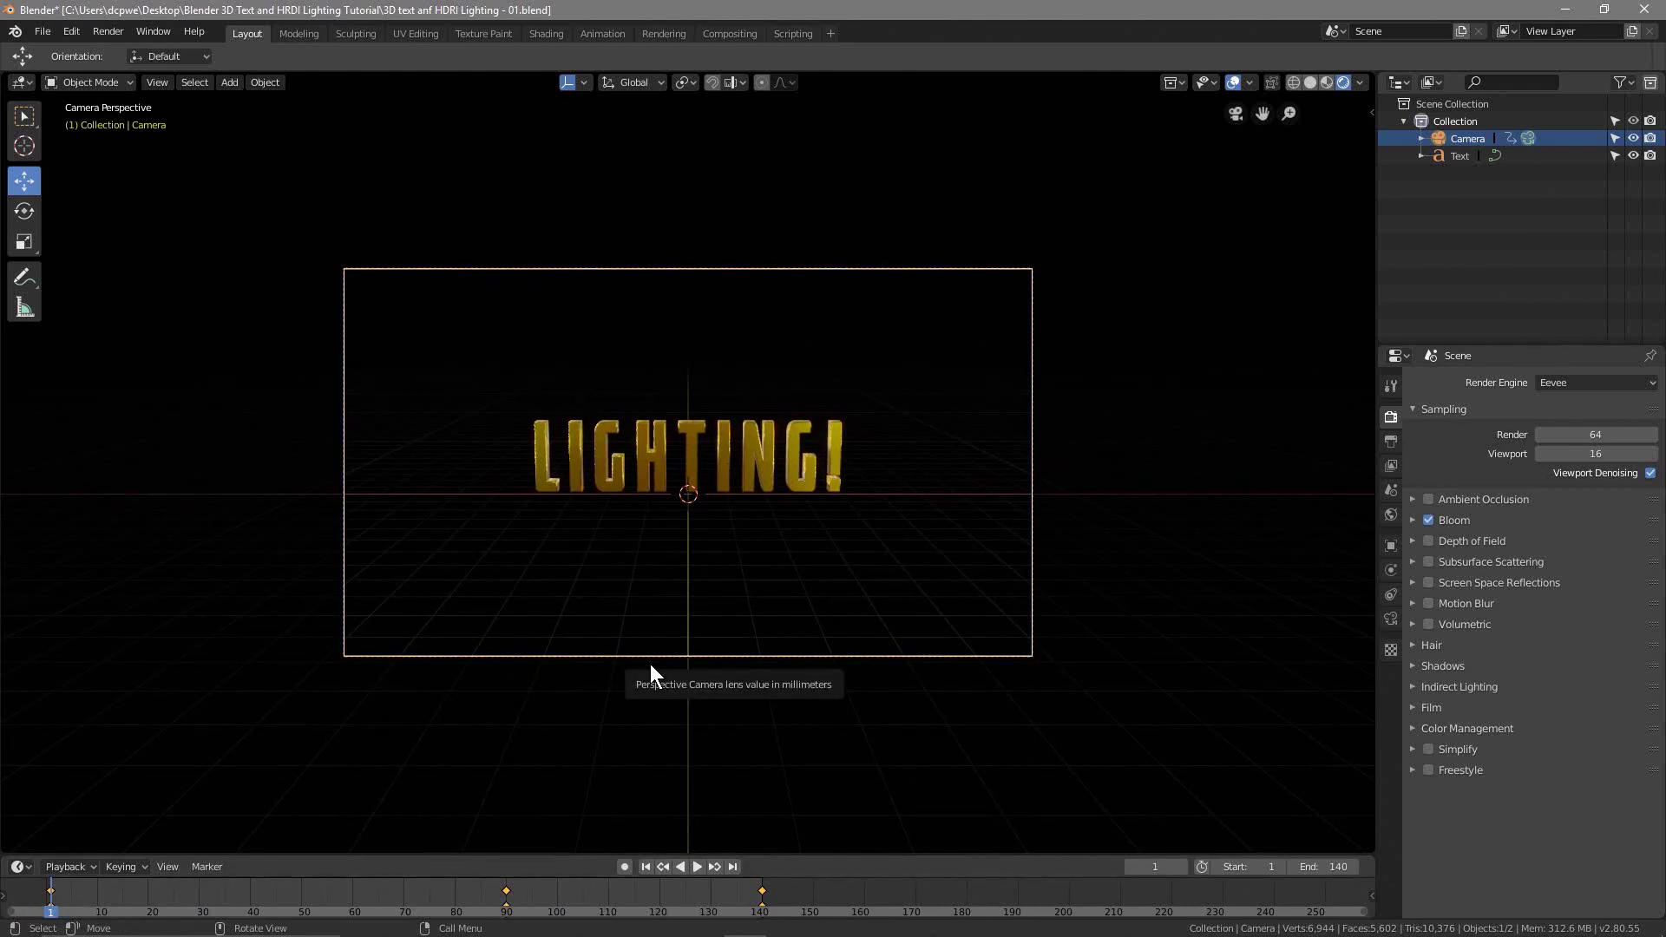
Step: Save the project and set the output file format to AVI JPEG with RGB color
left_click(36, 31)
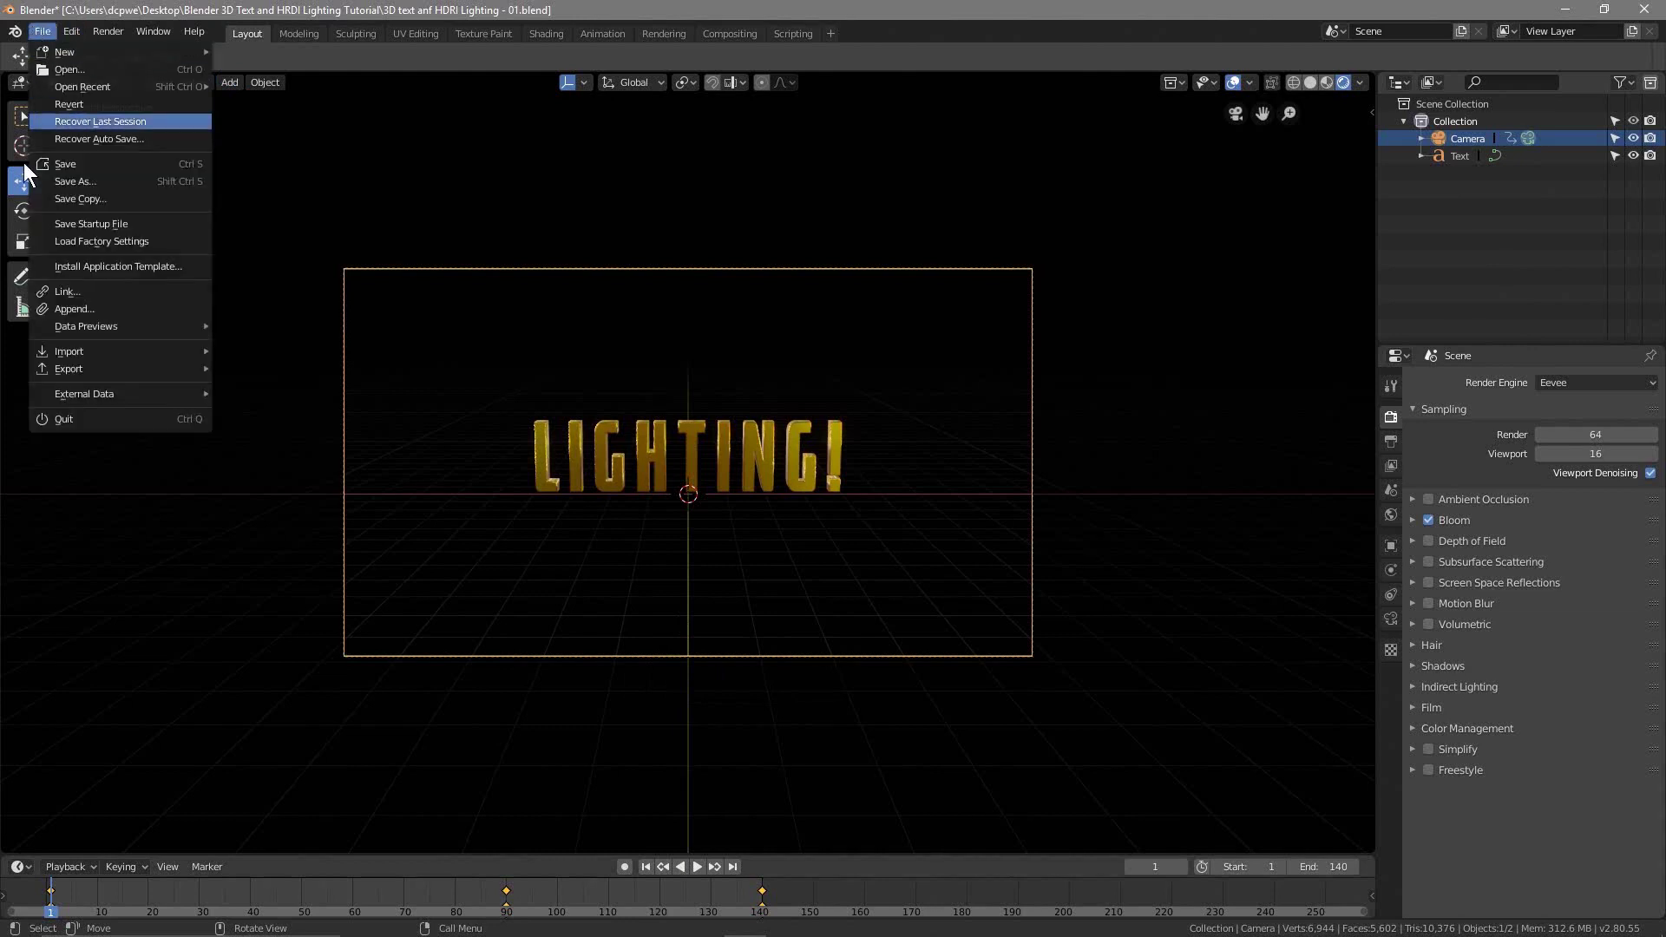
left_click(48, 165)
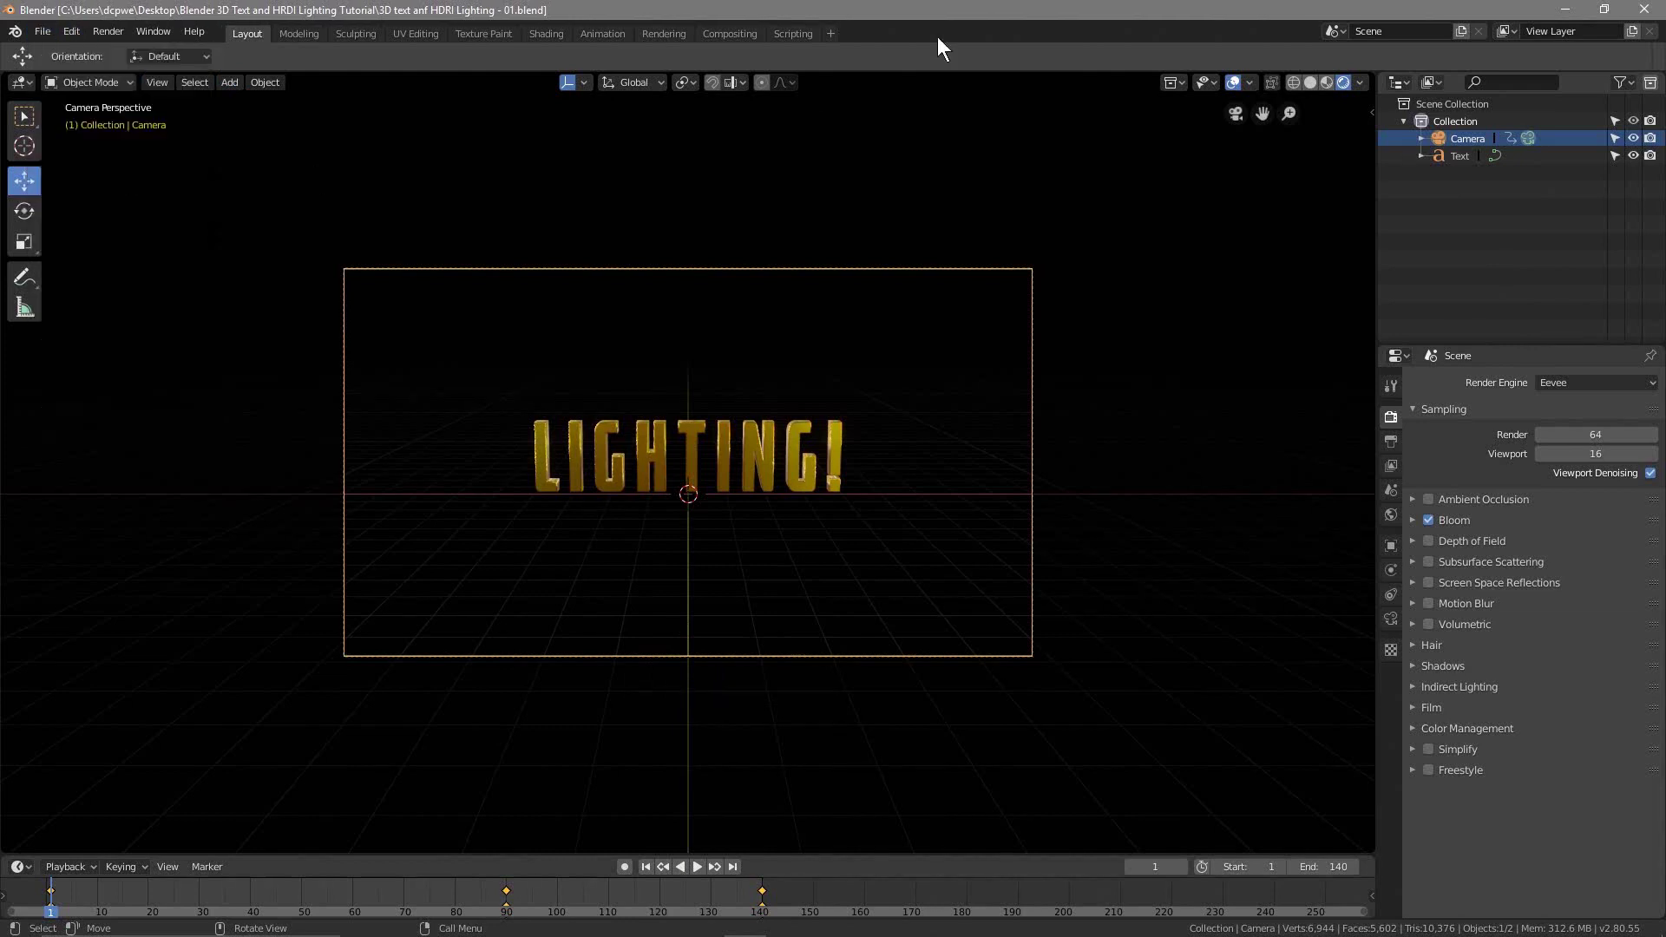
left_click(1391, 440)
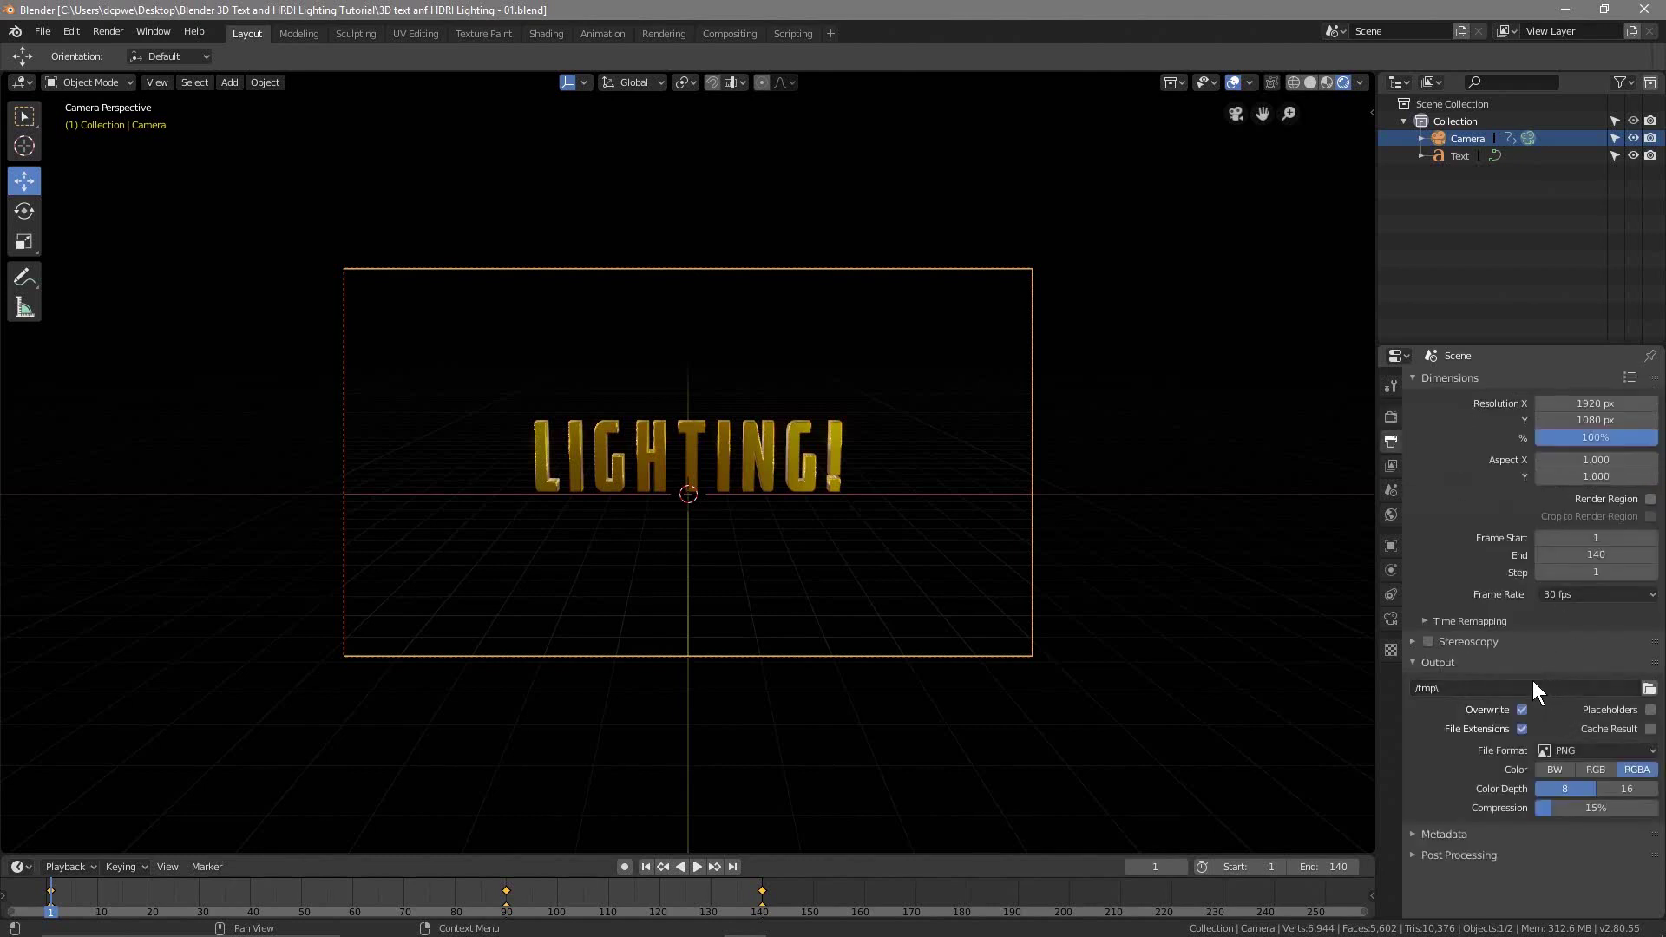
left_click(1606, 750)
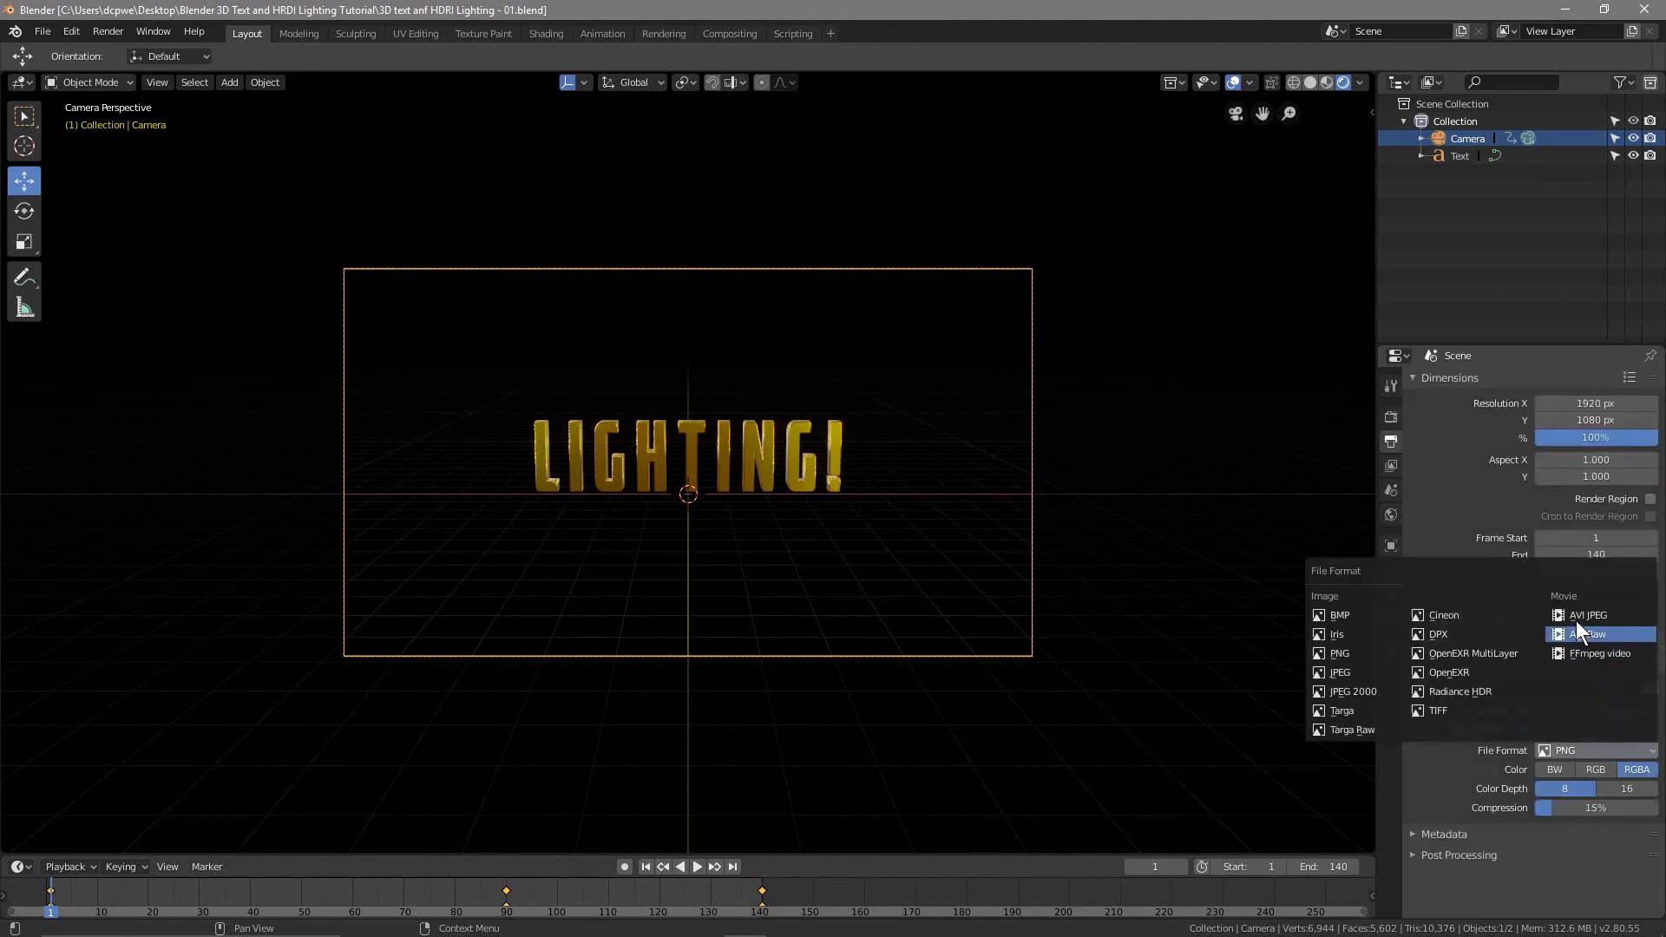
left_click(1630, 618)
left_click(1569, 750)
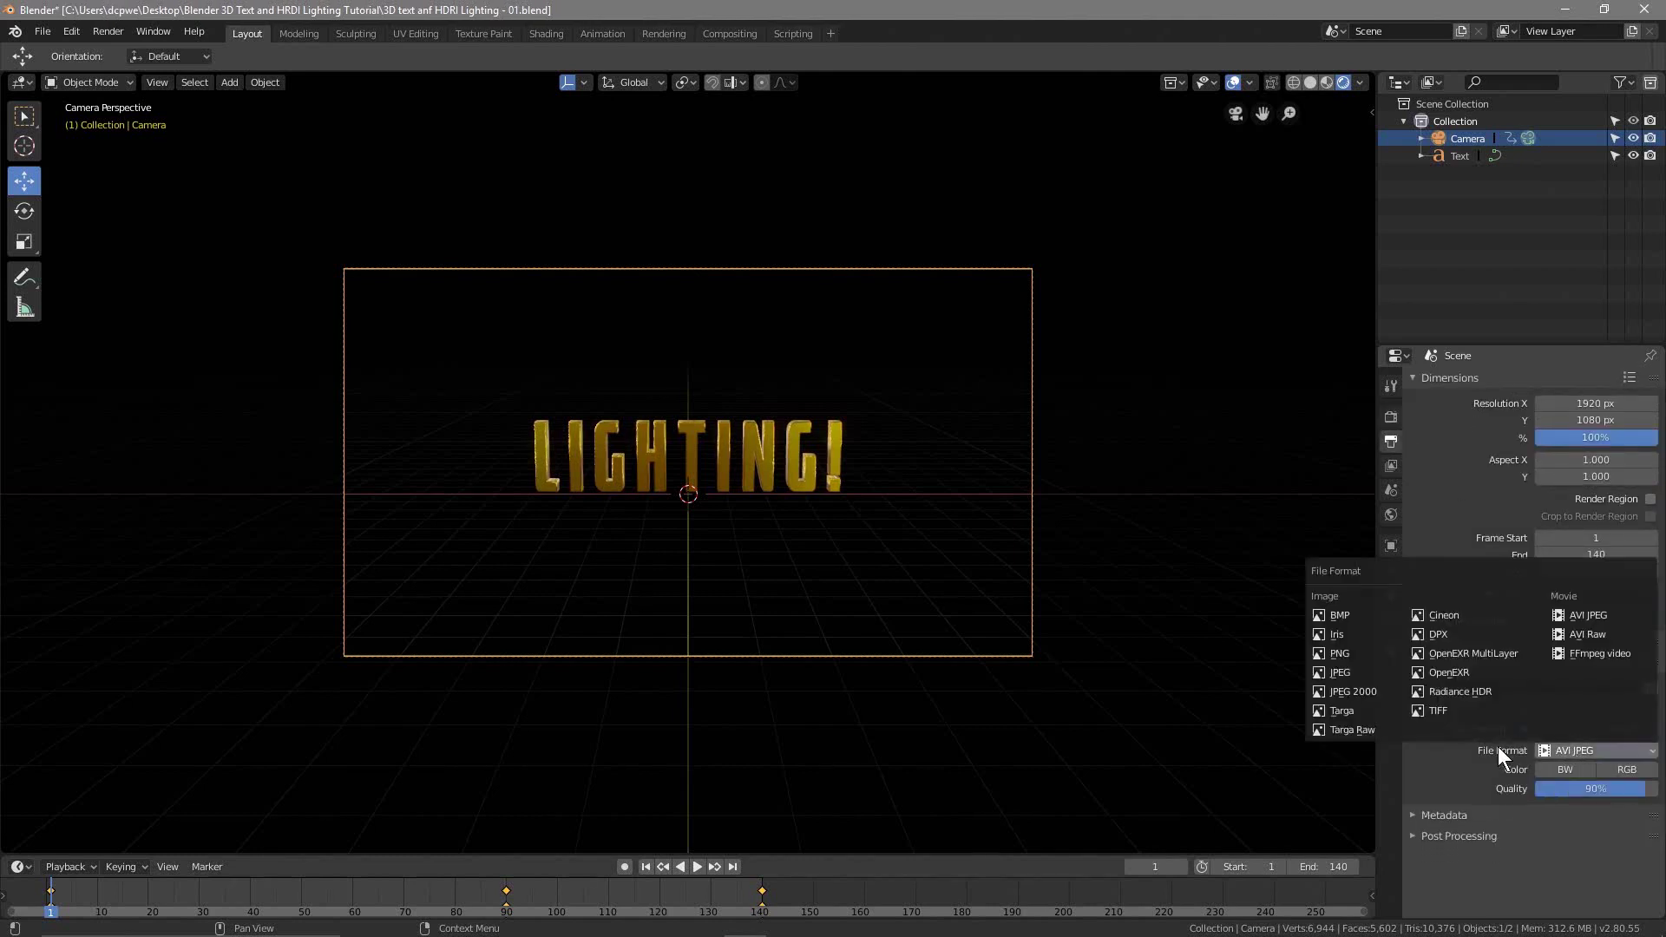
left_click(1567, 611)
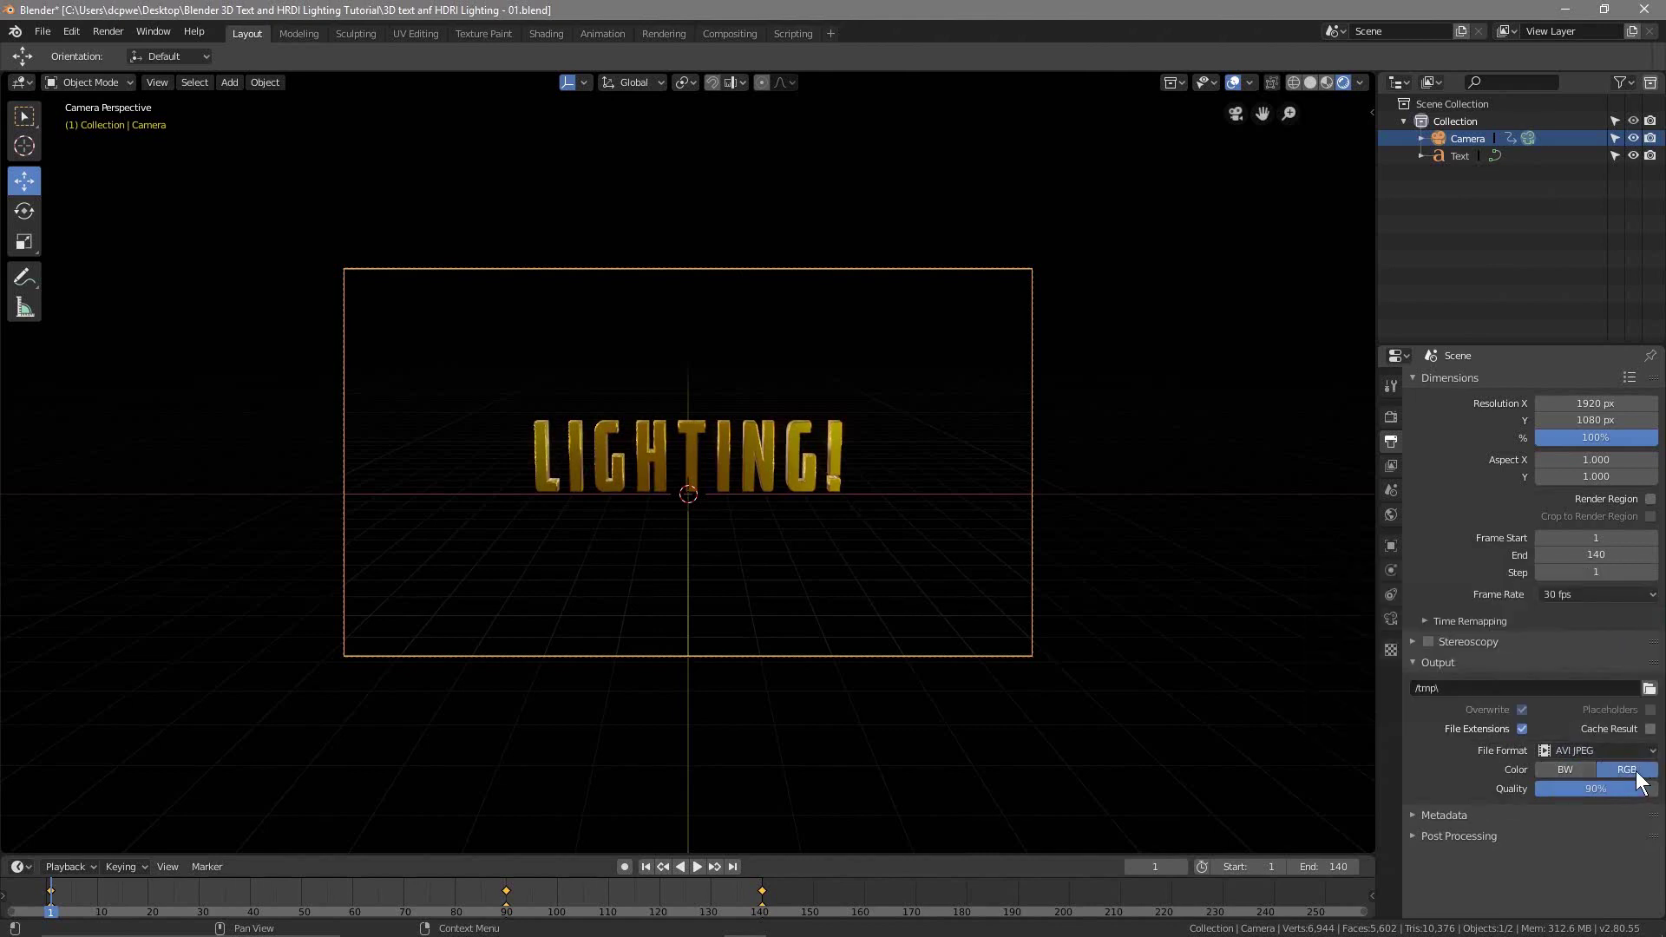
Step: Set the render output folder to Blender 3D Text and HRDI Lighting Tutorial on the desktop
left_click(1648, 688)
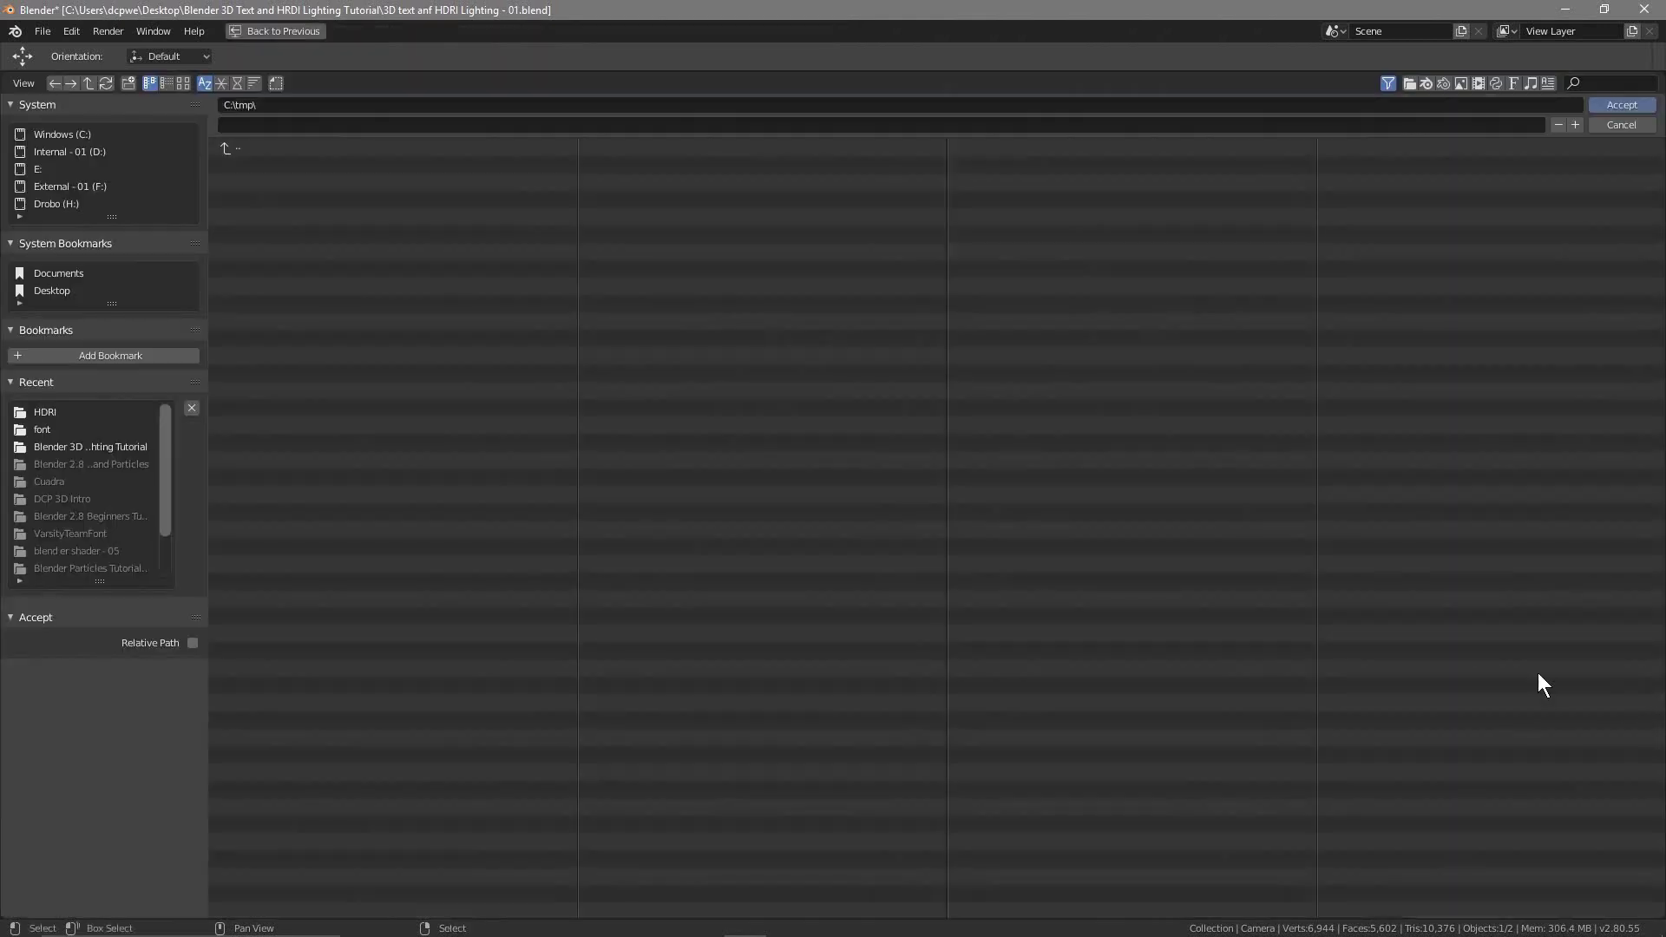
left_click(52, 292)
left_click(278, 196)
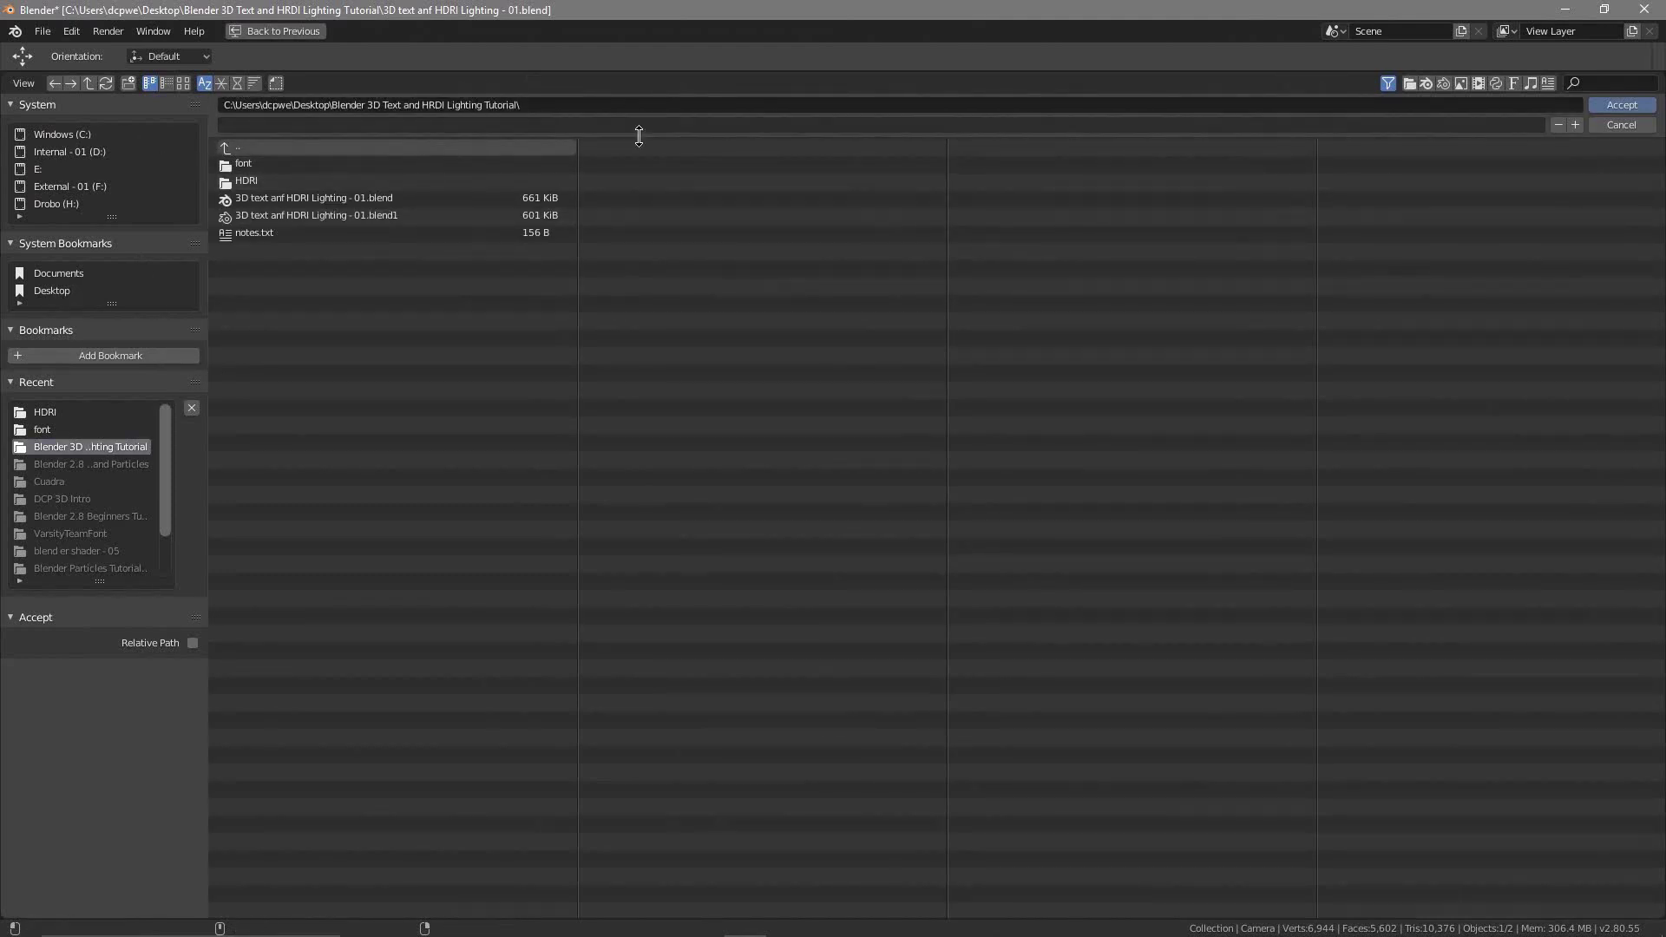
left_click(1622, 105)
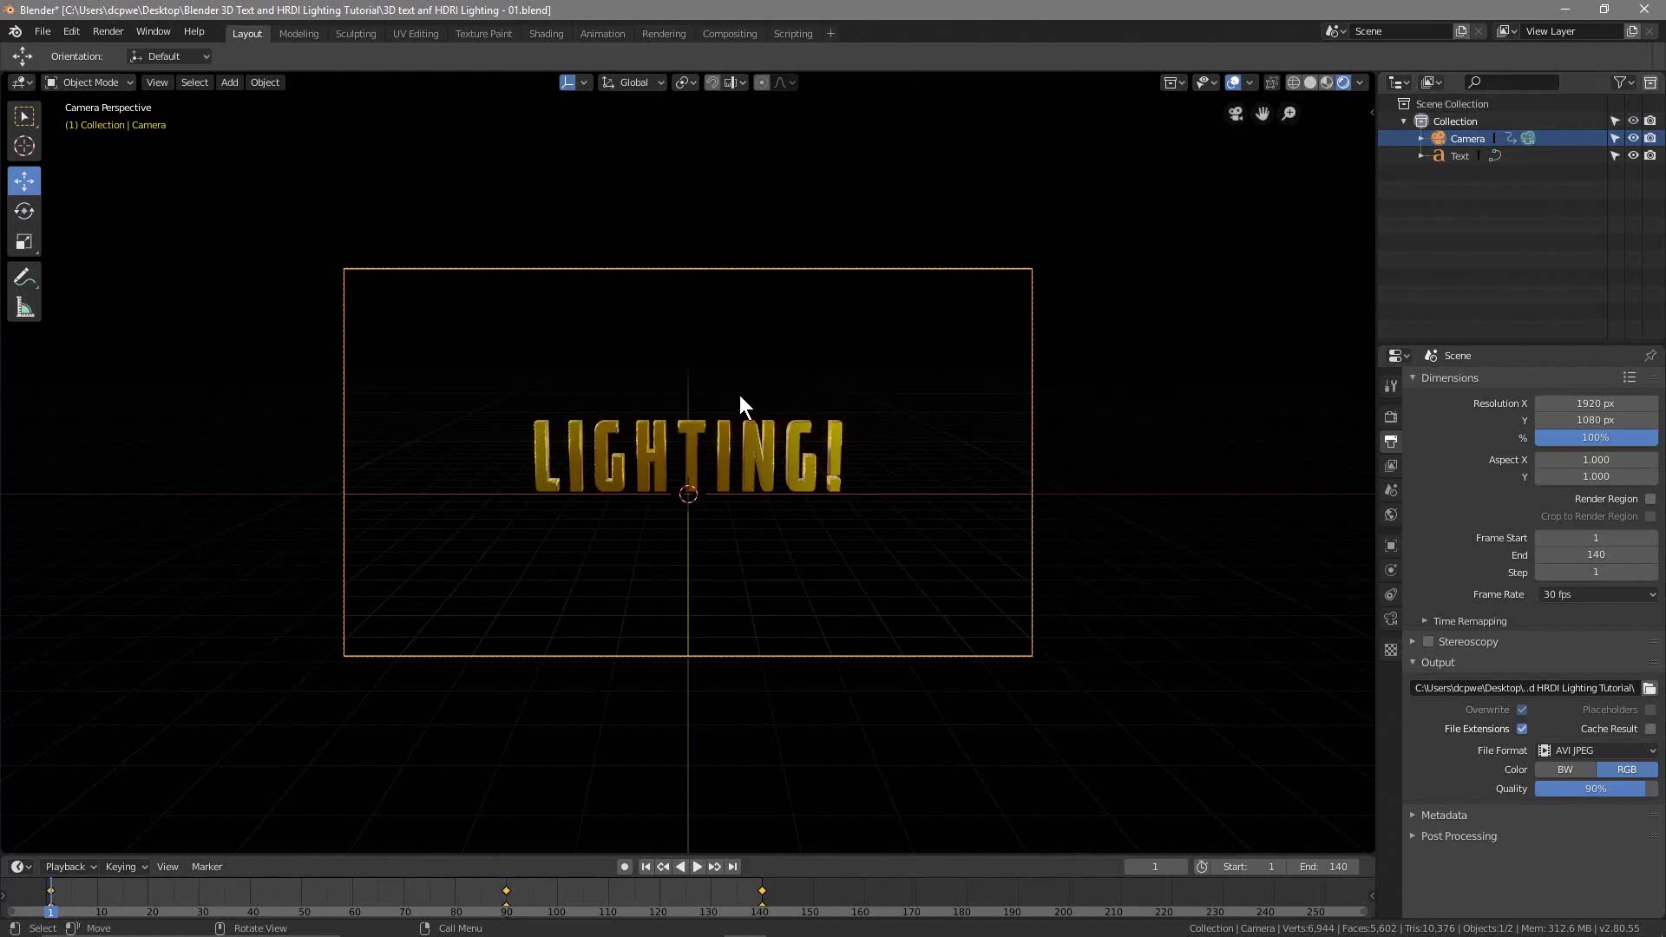
Step: Render the full animation, close the render window and save the project
key("ctrl+F12")
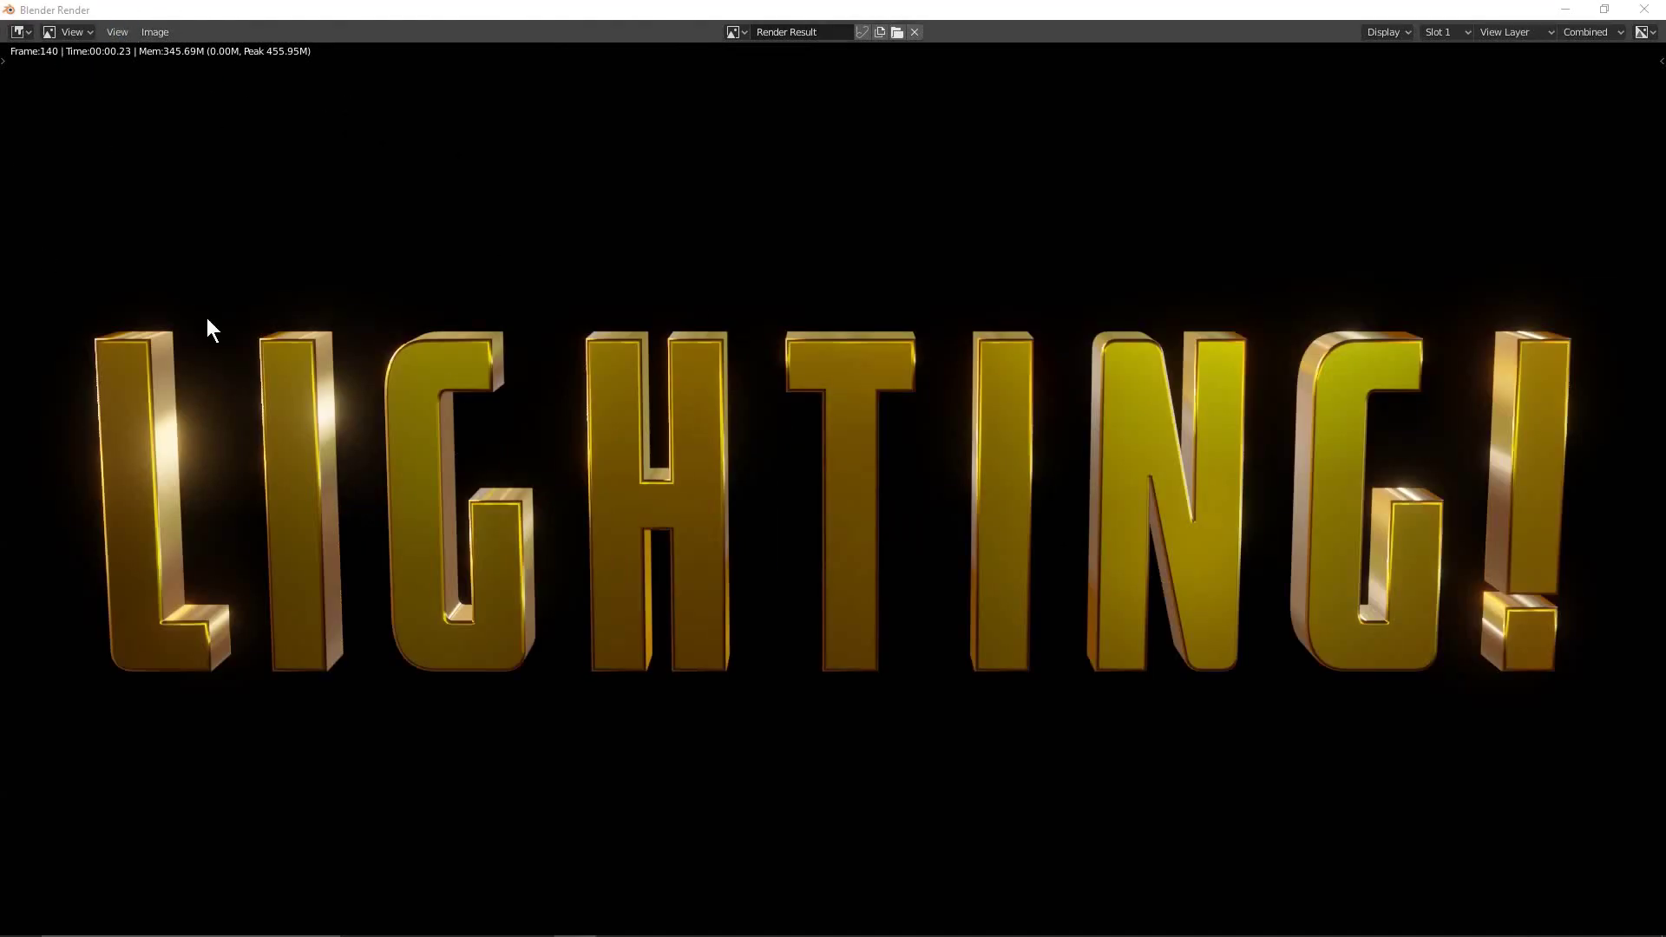
left_click(1645, 10)
left_click(42, 32)
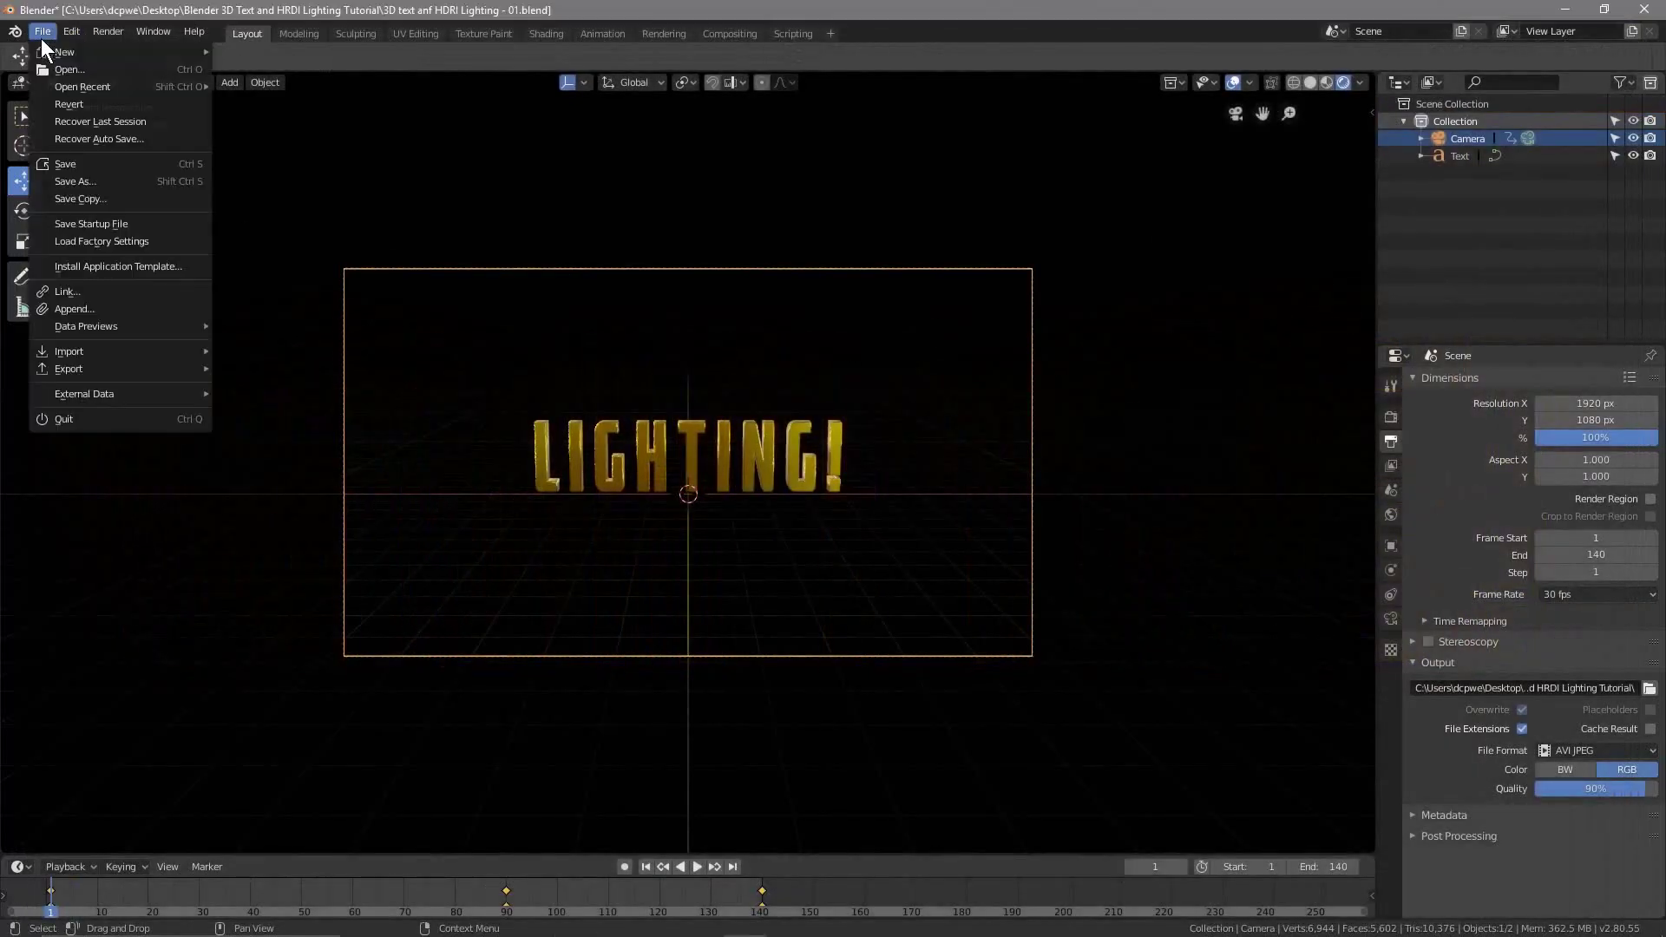
left_click(66, 162)
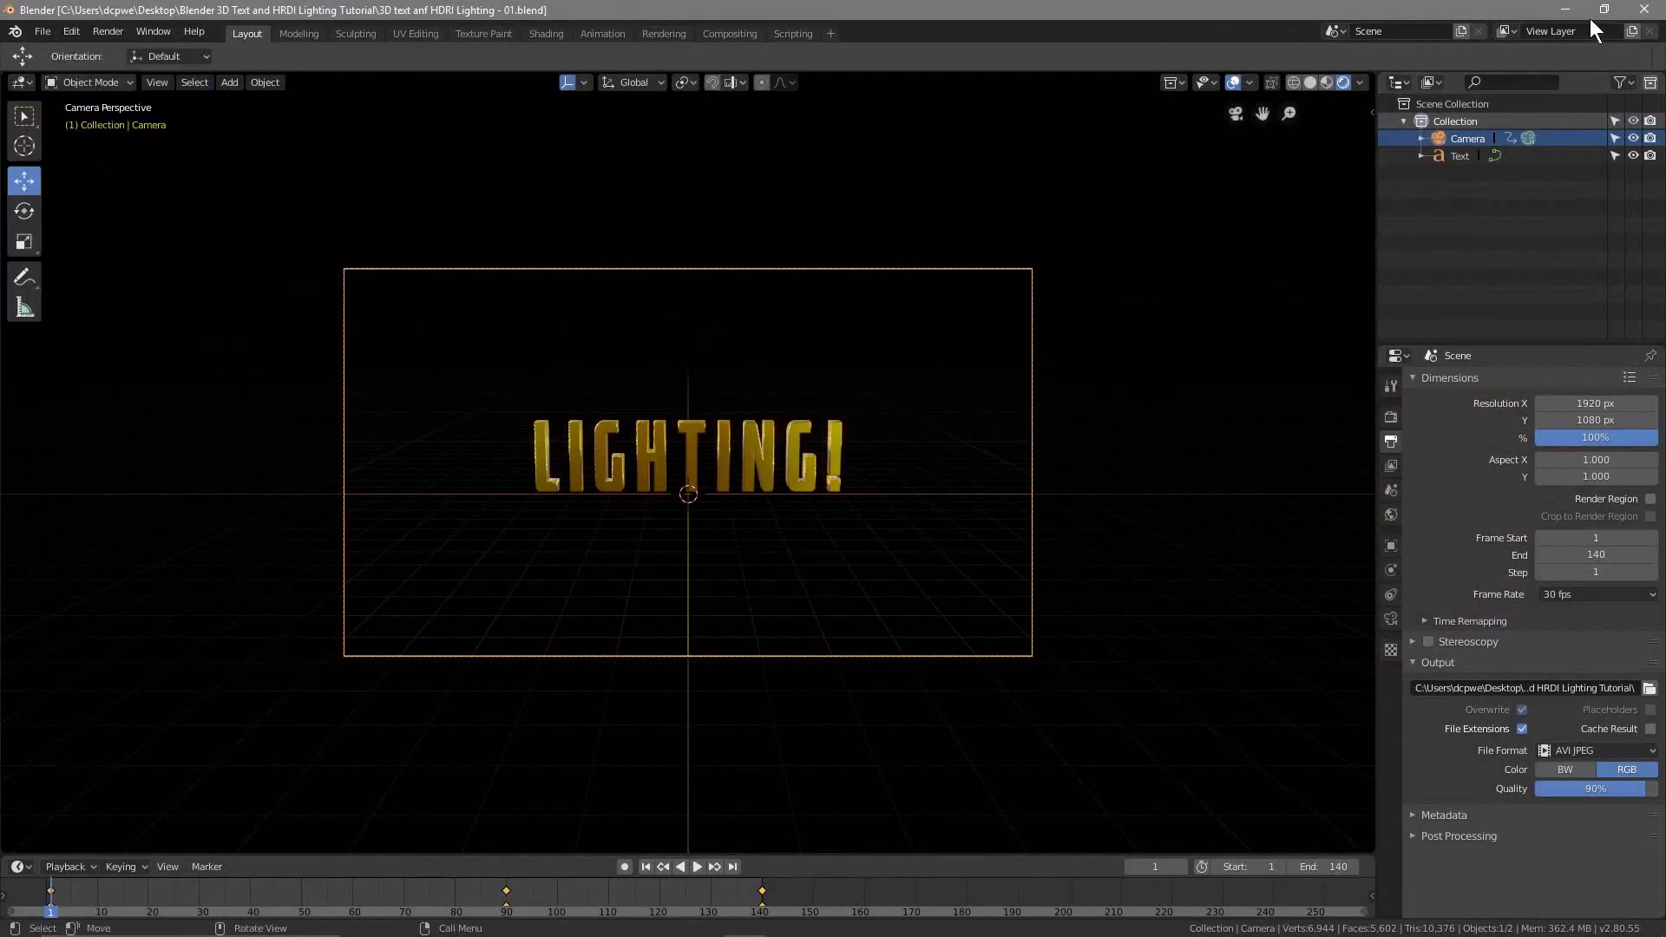
Step: Switch to the desktop, open the Blender 3D Text and HRDI Lighting Tutorial folder and play the rendered video 0001-0140.avi
left_click(1659, 17)
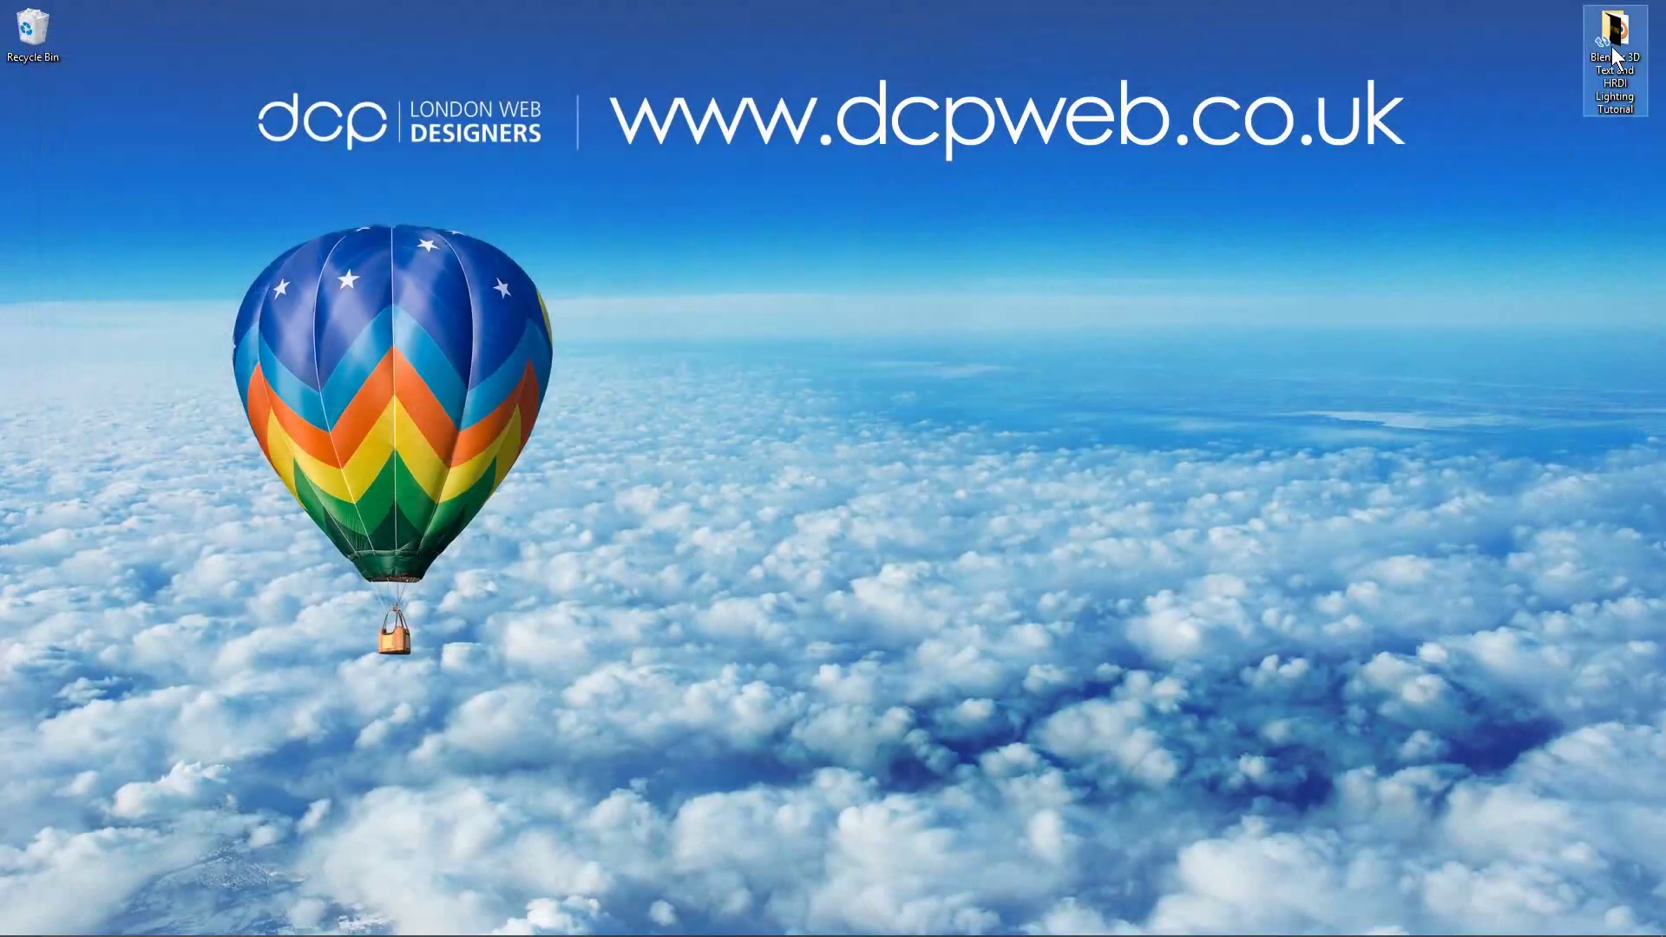
double_click(1614, 35)
left_click_drag(1339, 185, 681, 143)
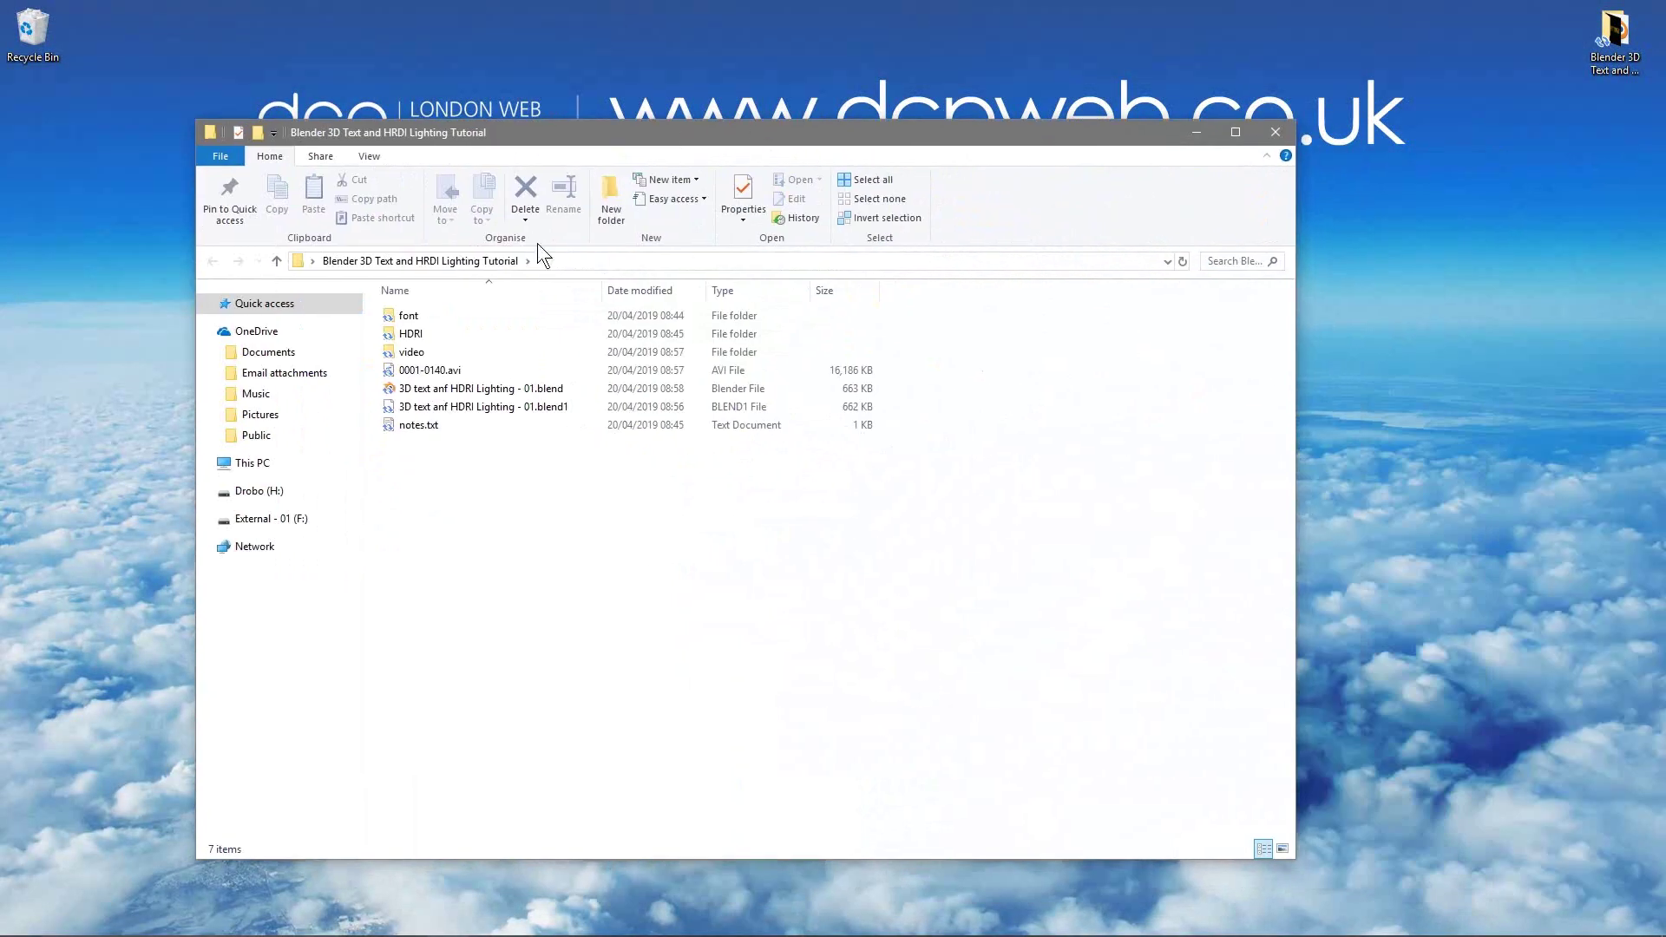
left_click(435, 370)
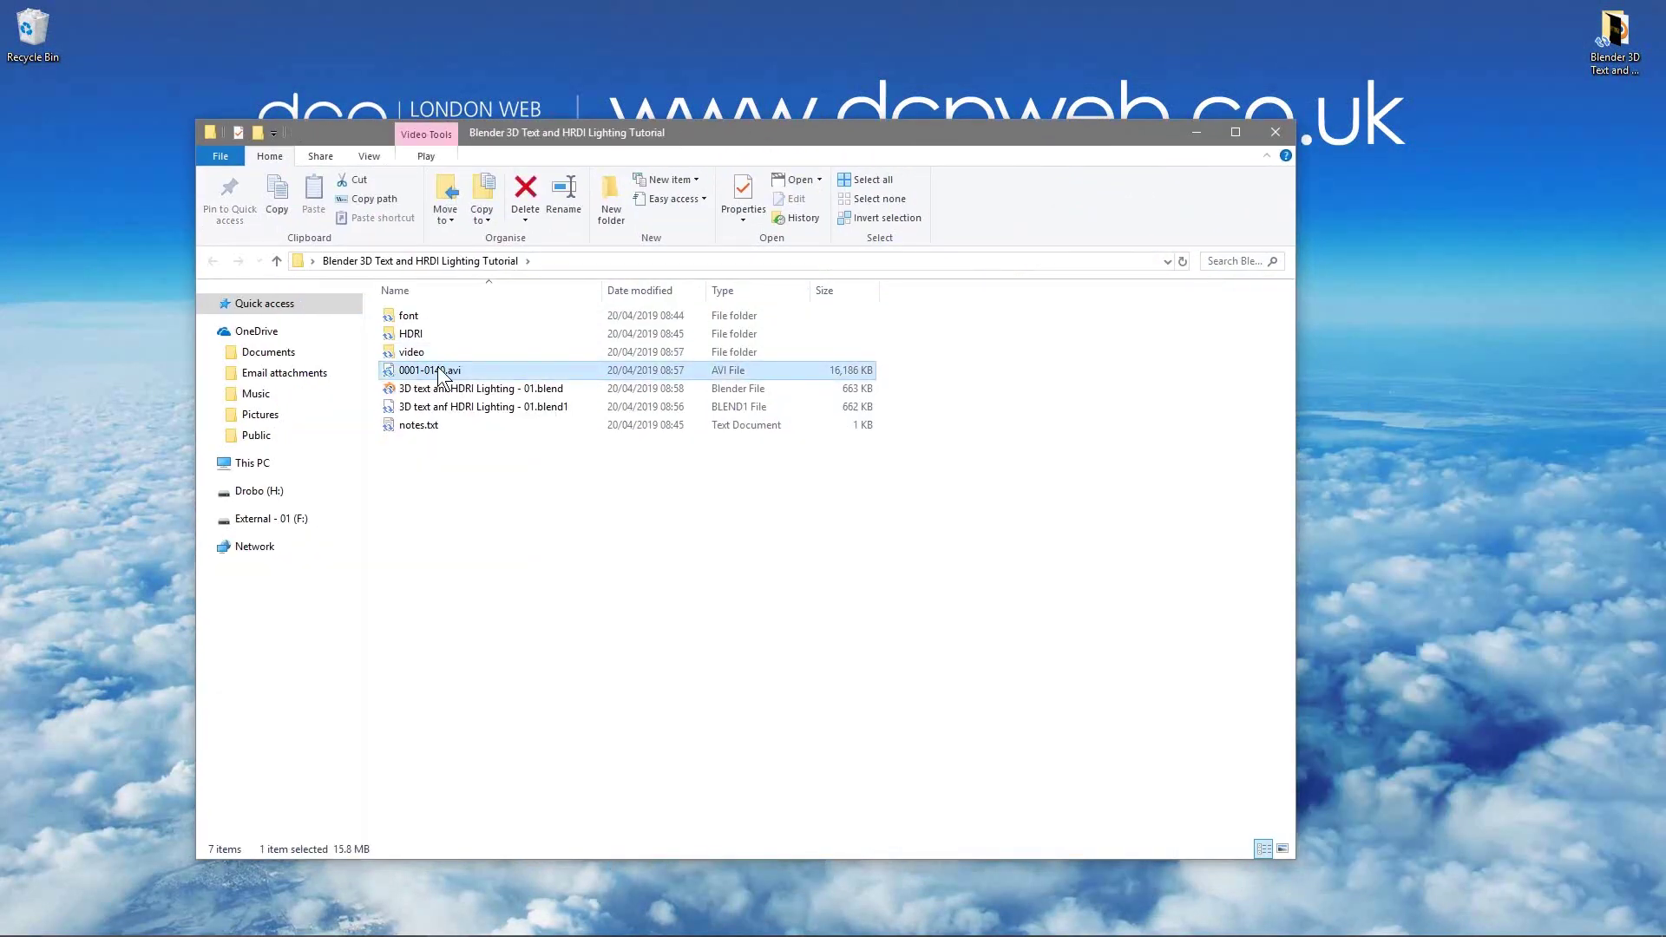
double_click(451, 370)
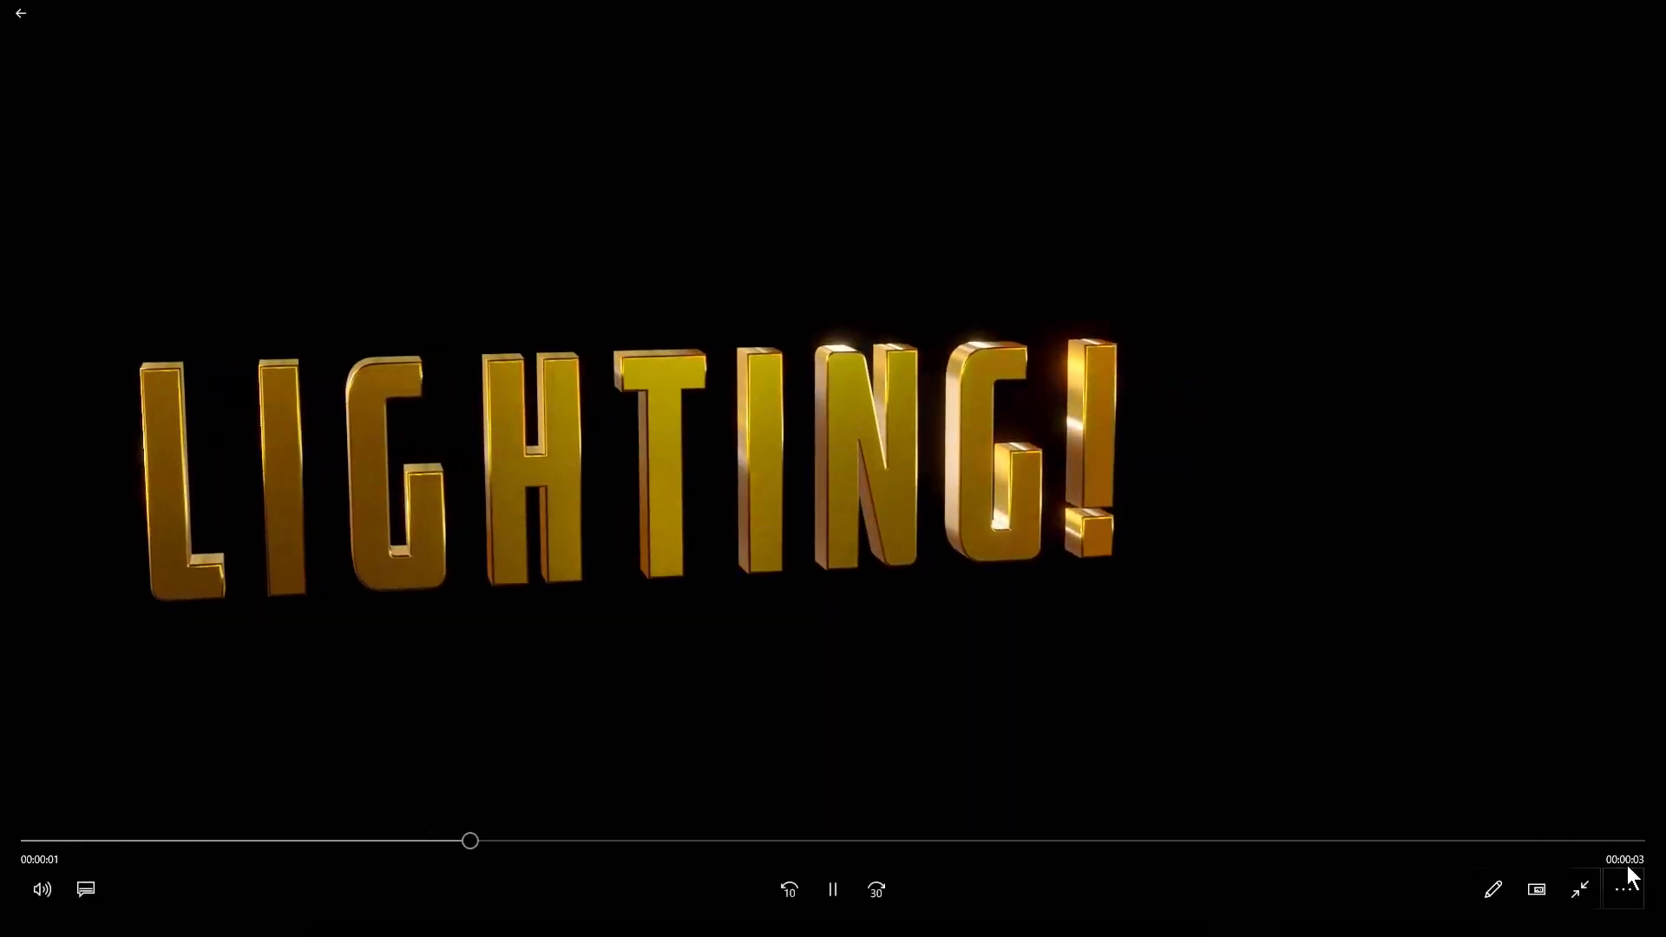
left_click(1623, 889)
left_click(1581, 790)
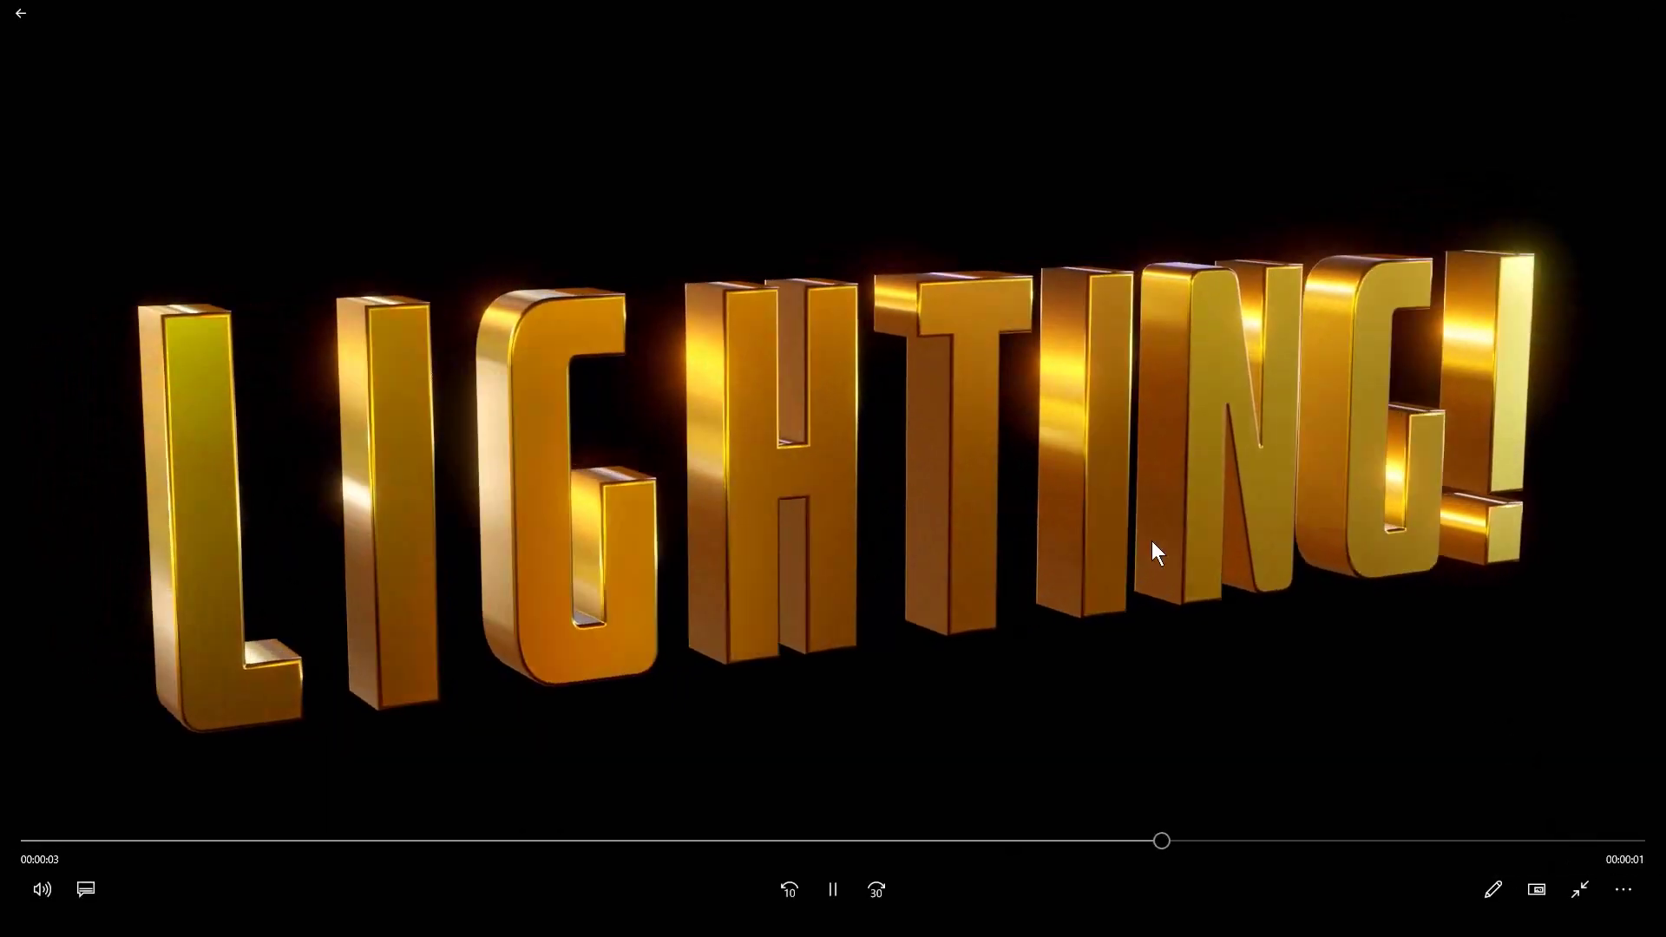